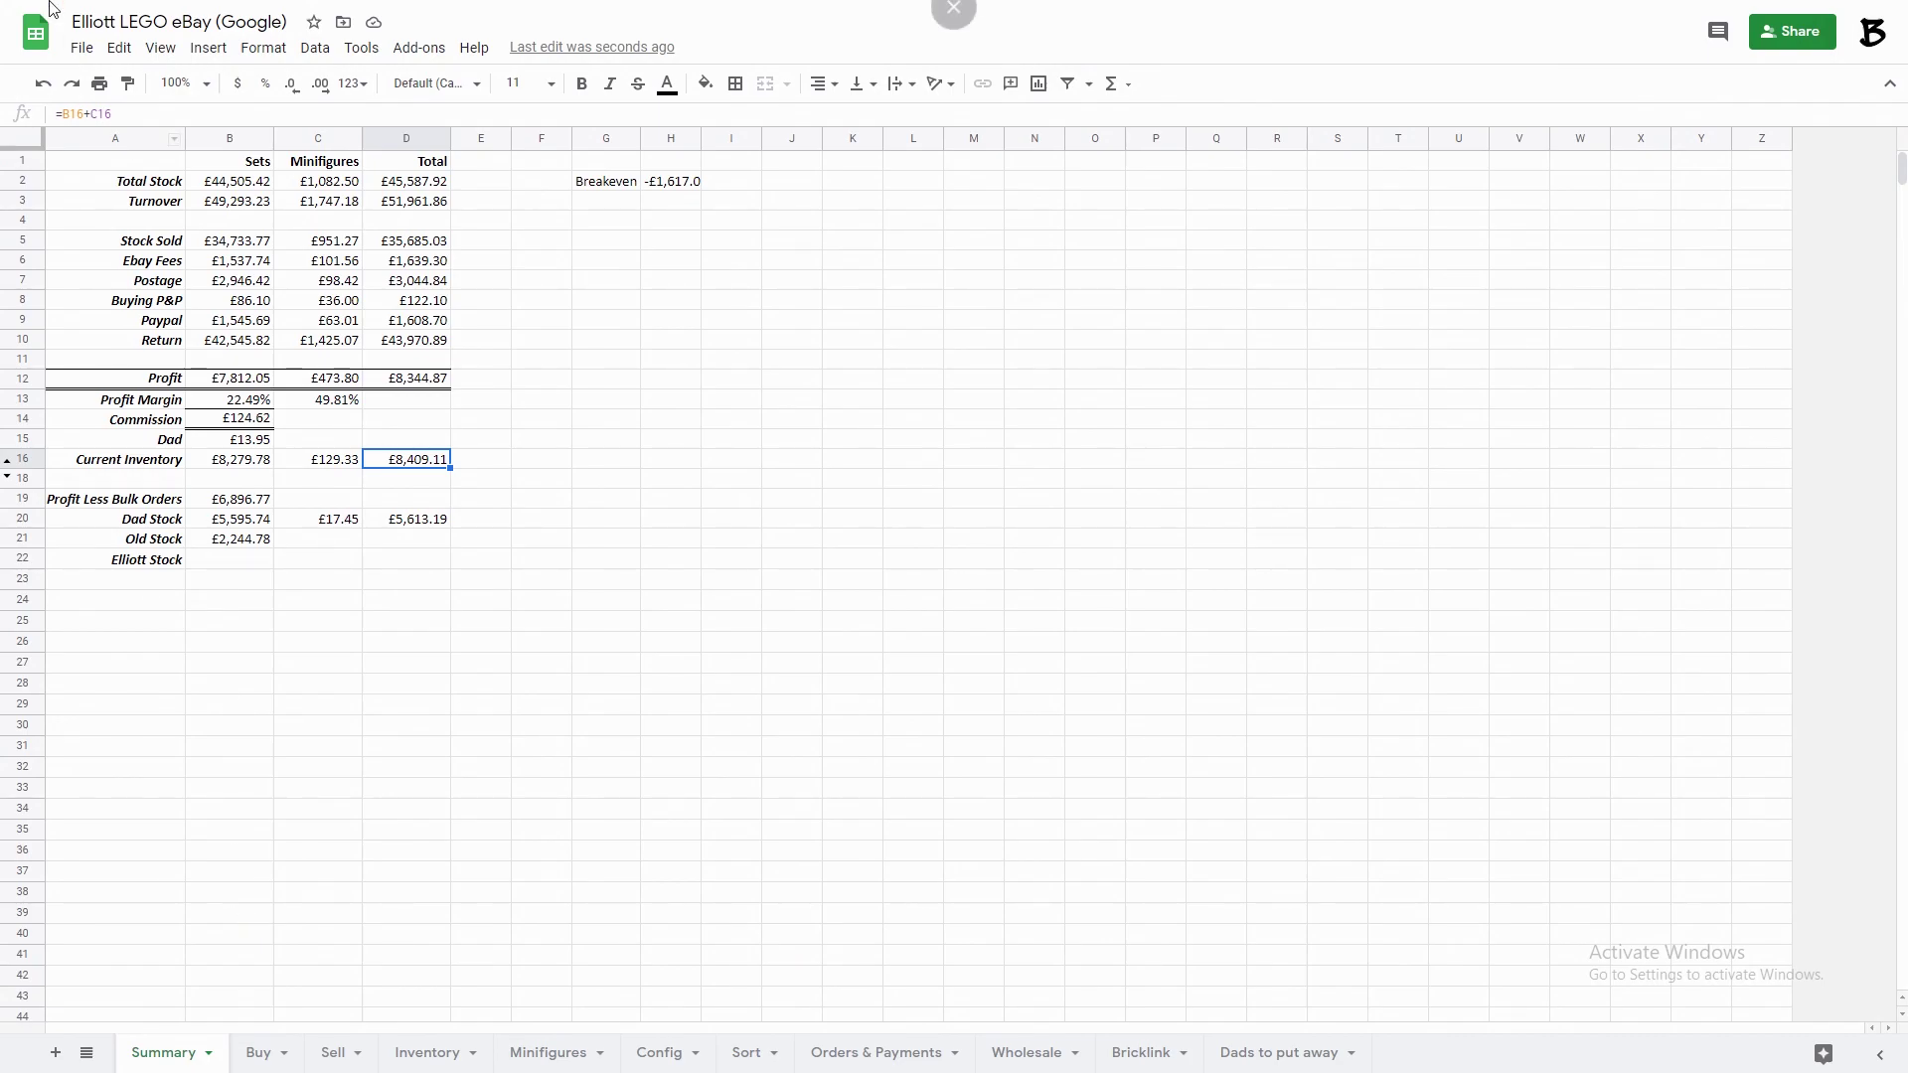
Examine the total stock, turnover and stock sold figures with their formulas on the Summary sheet.
left_click(237, 189)
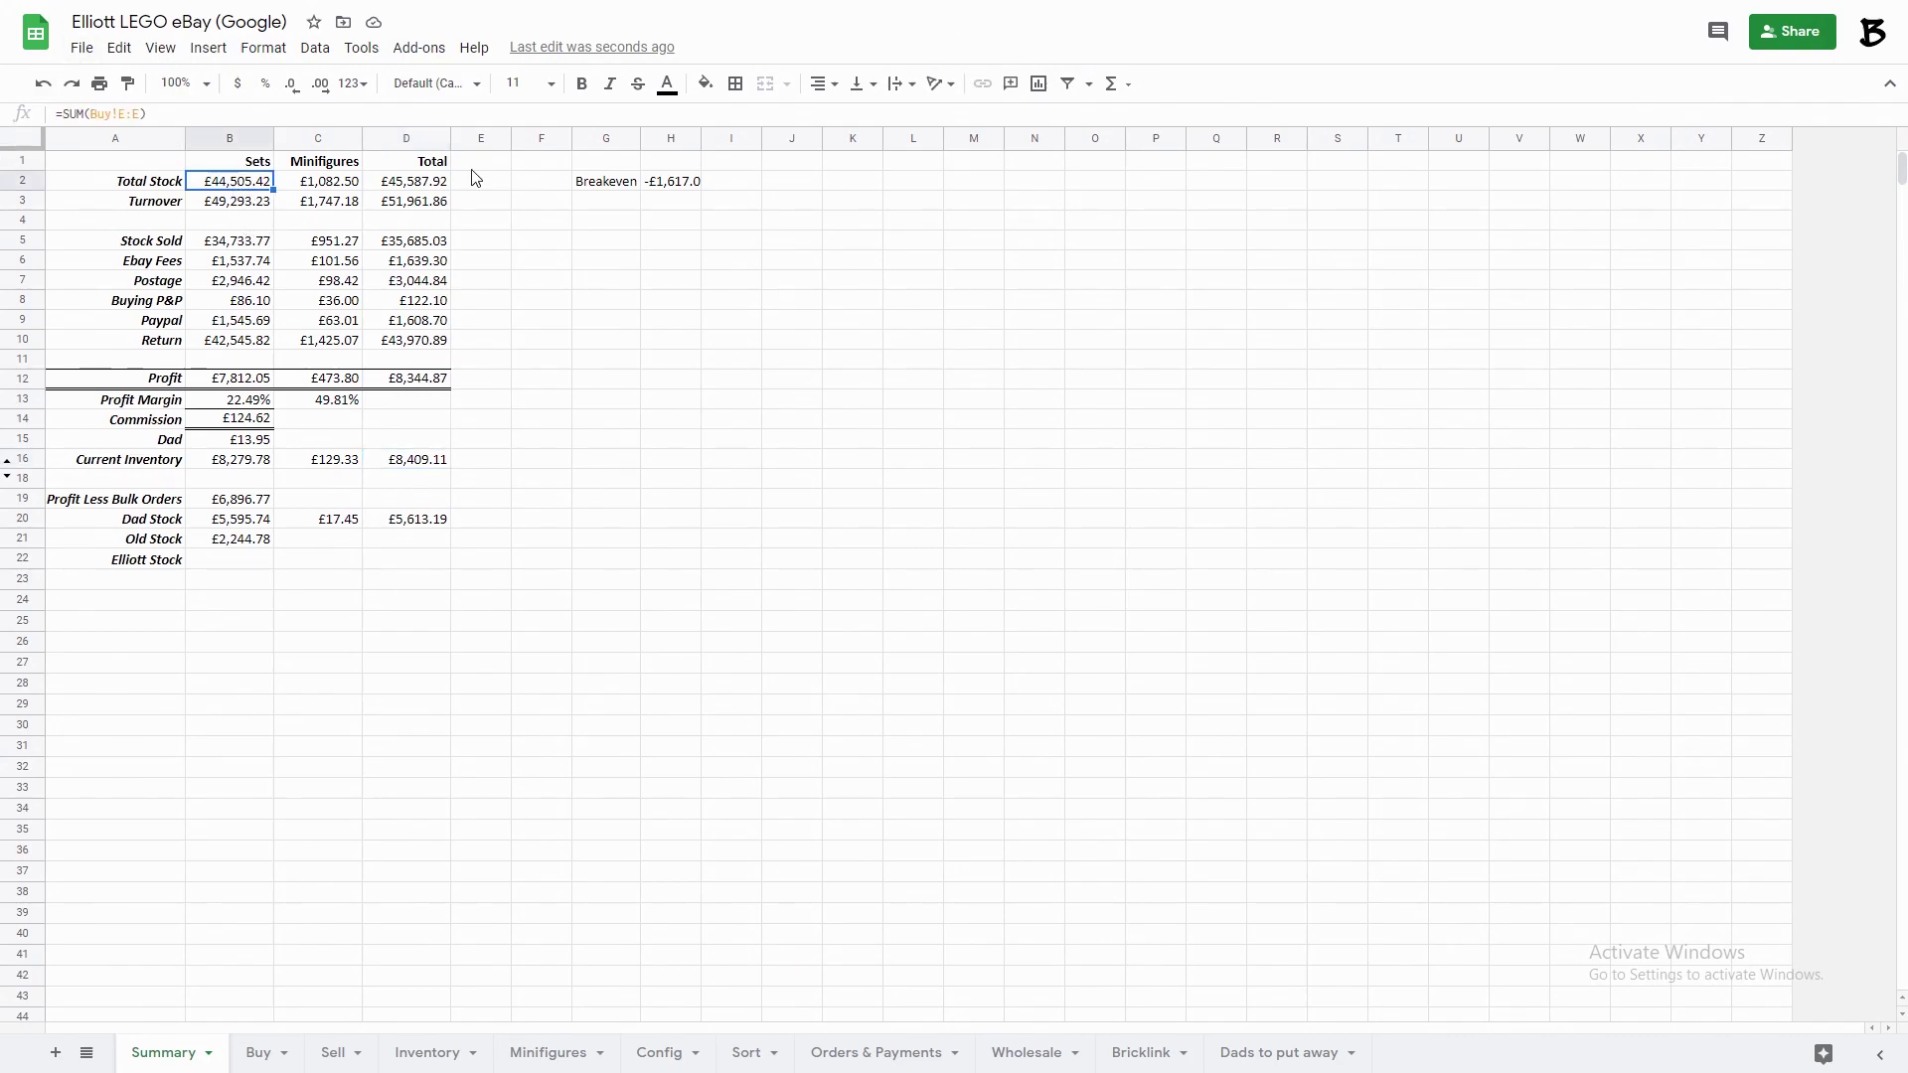
left_click(422, 183)
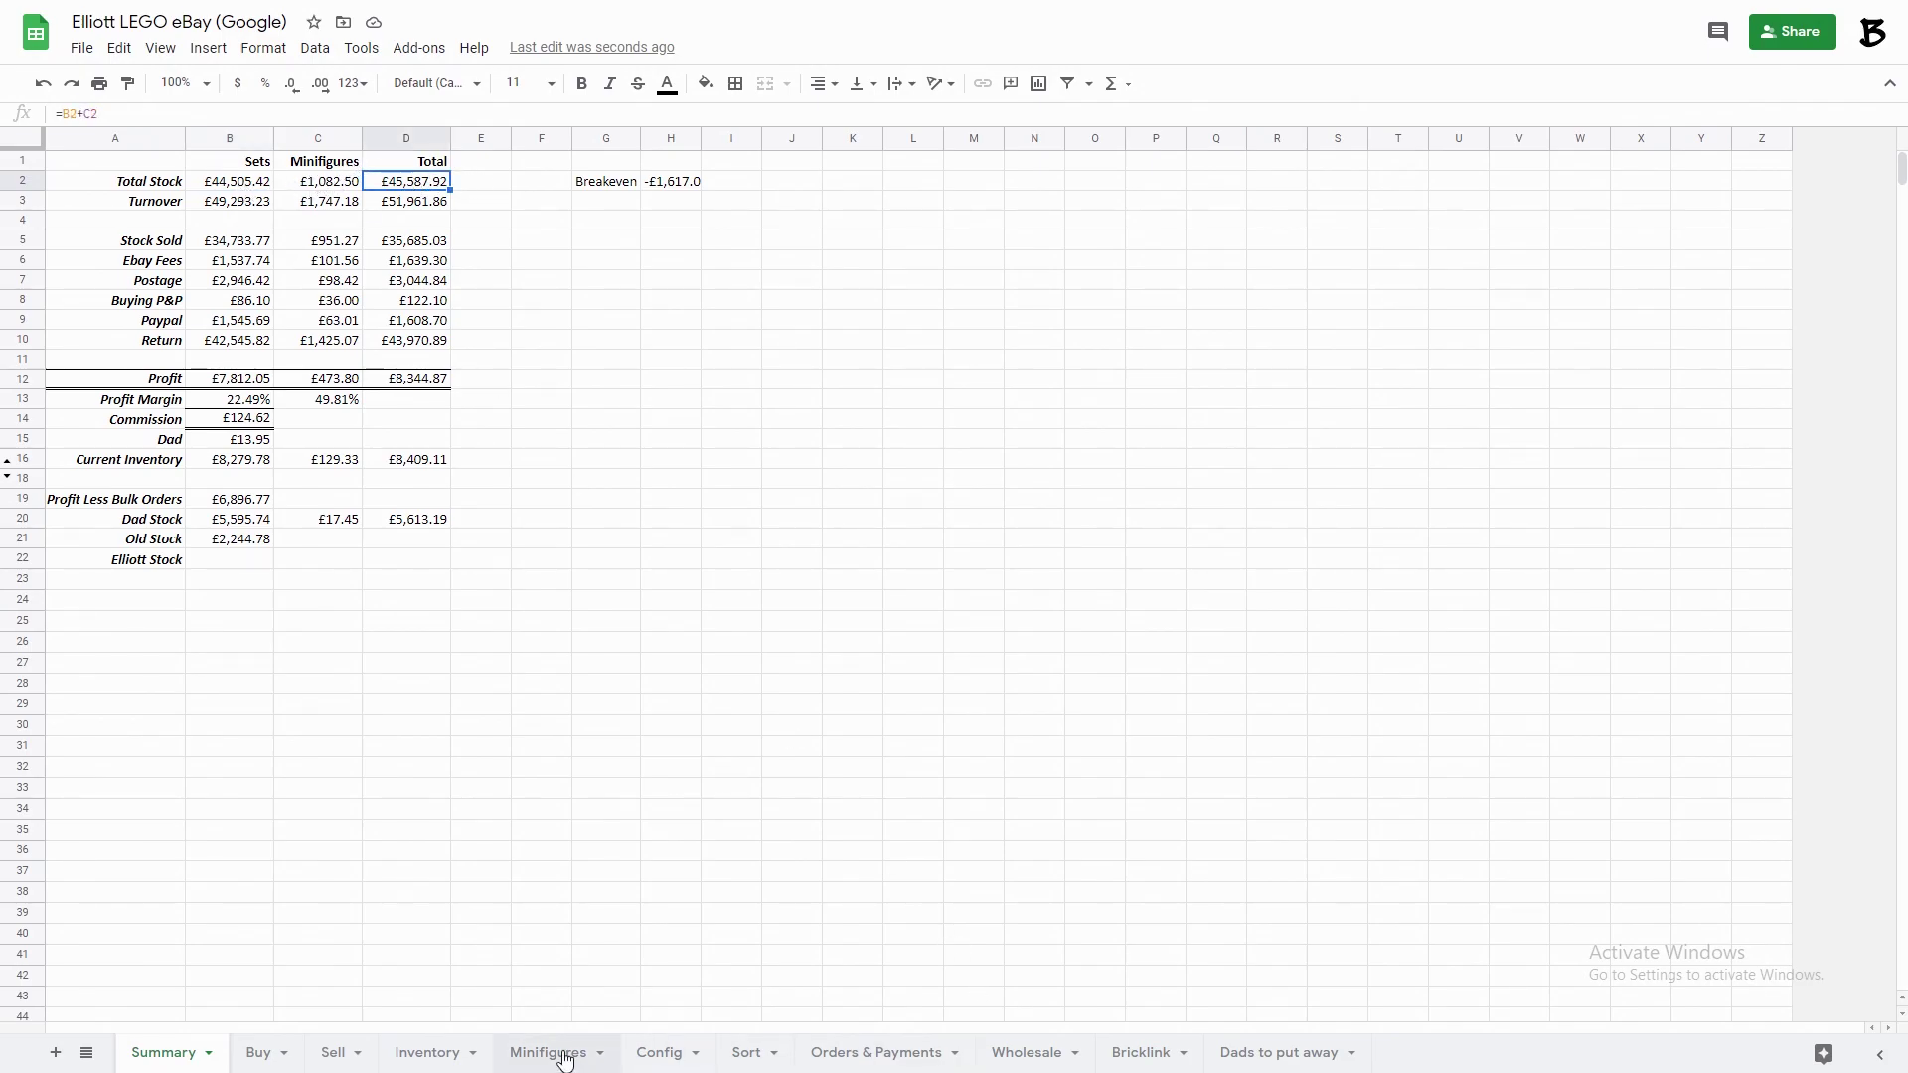
left_click(396, 207)
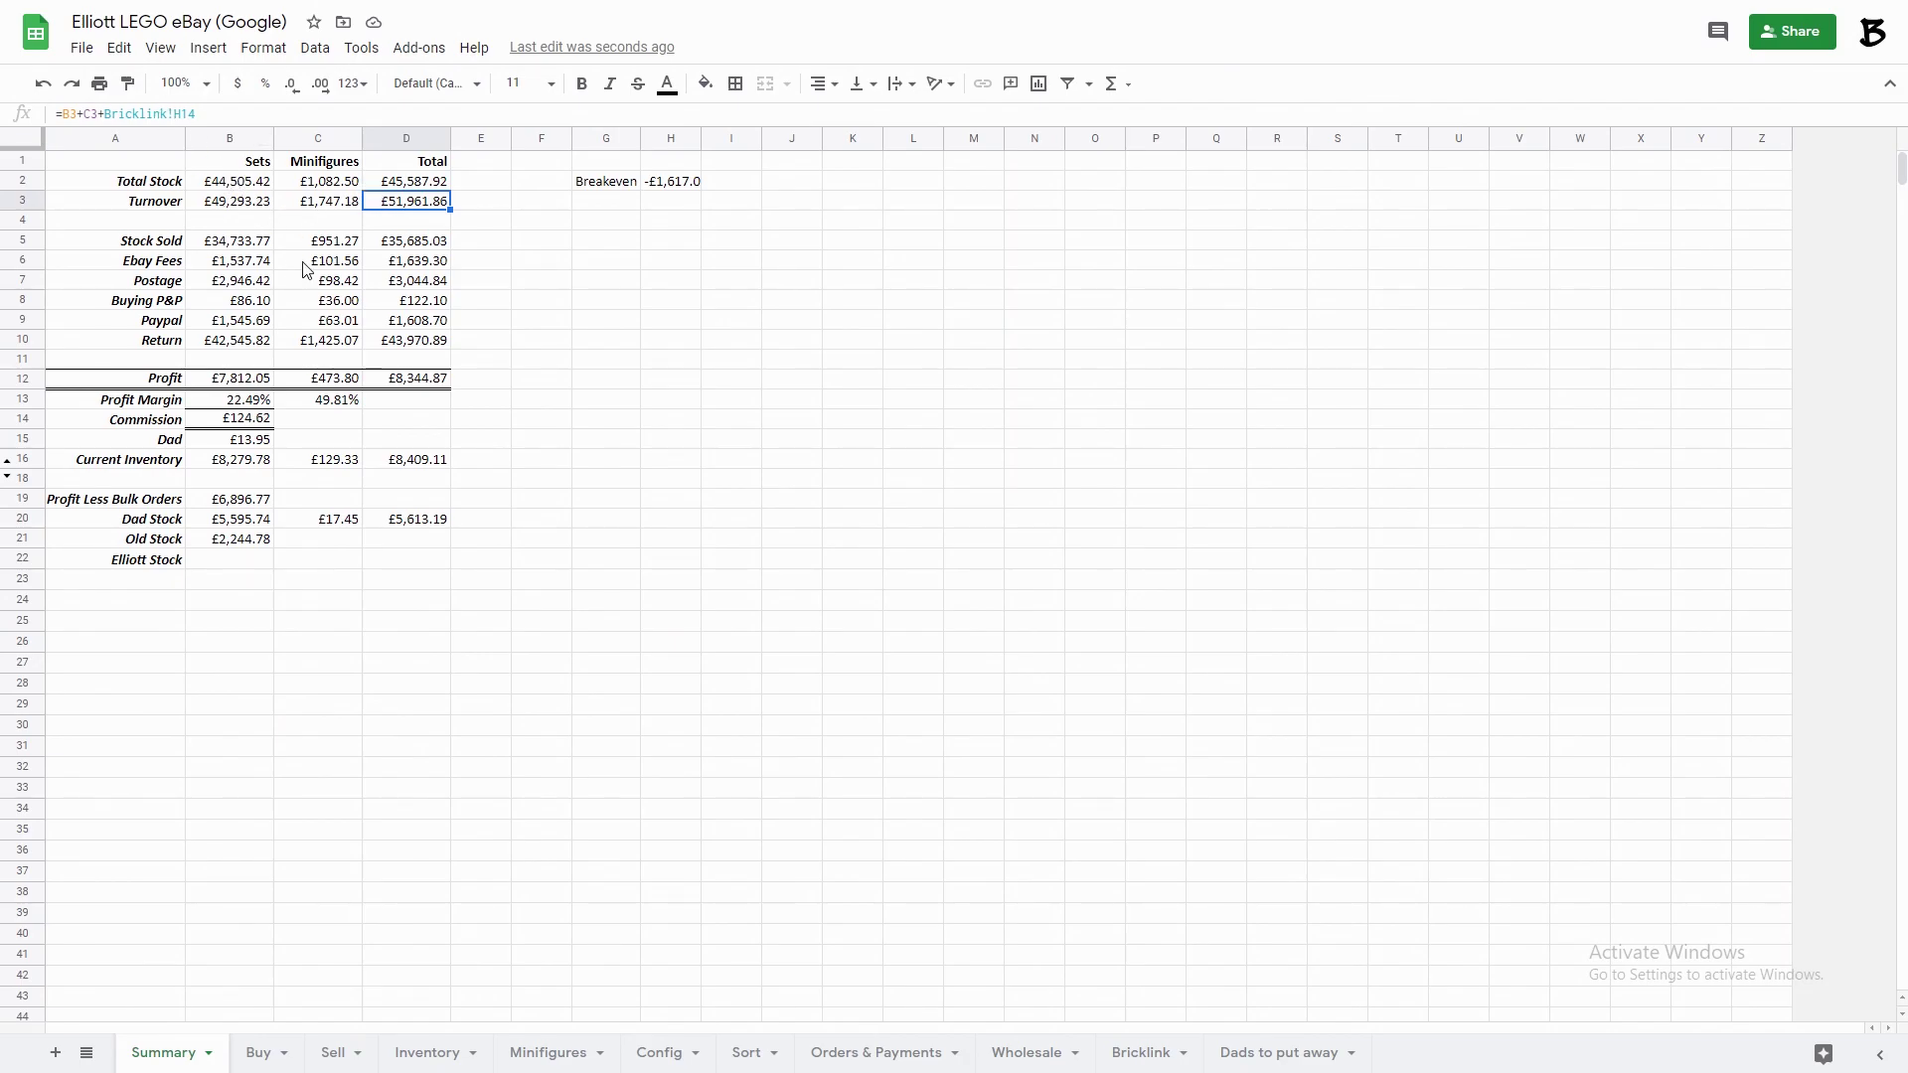
left_click(206, 202)
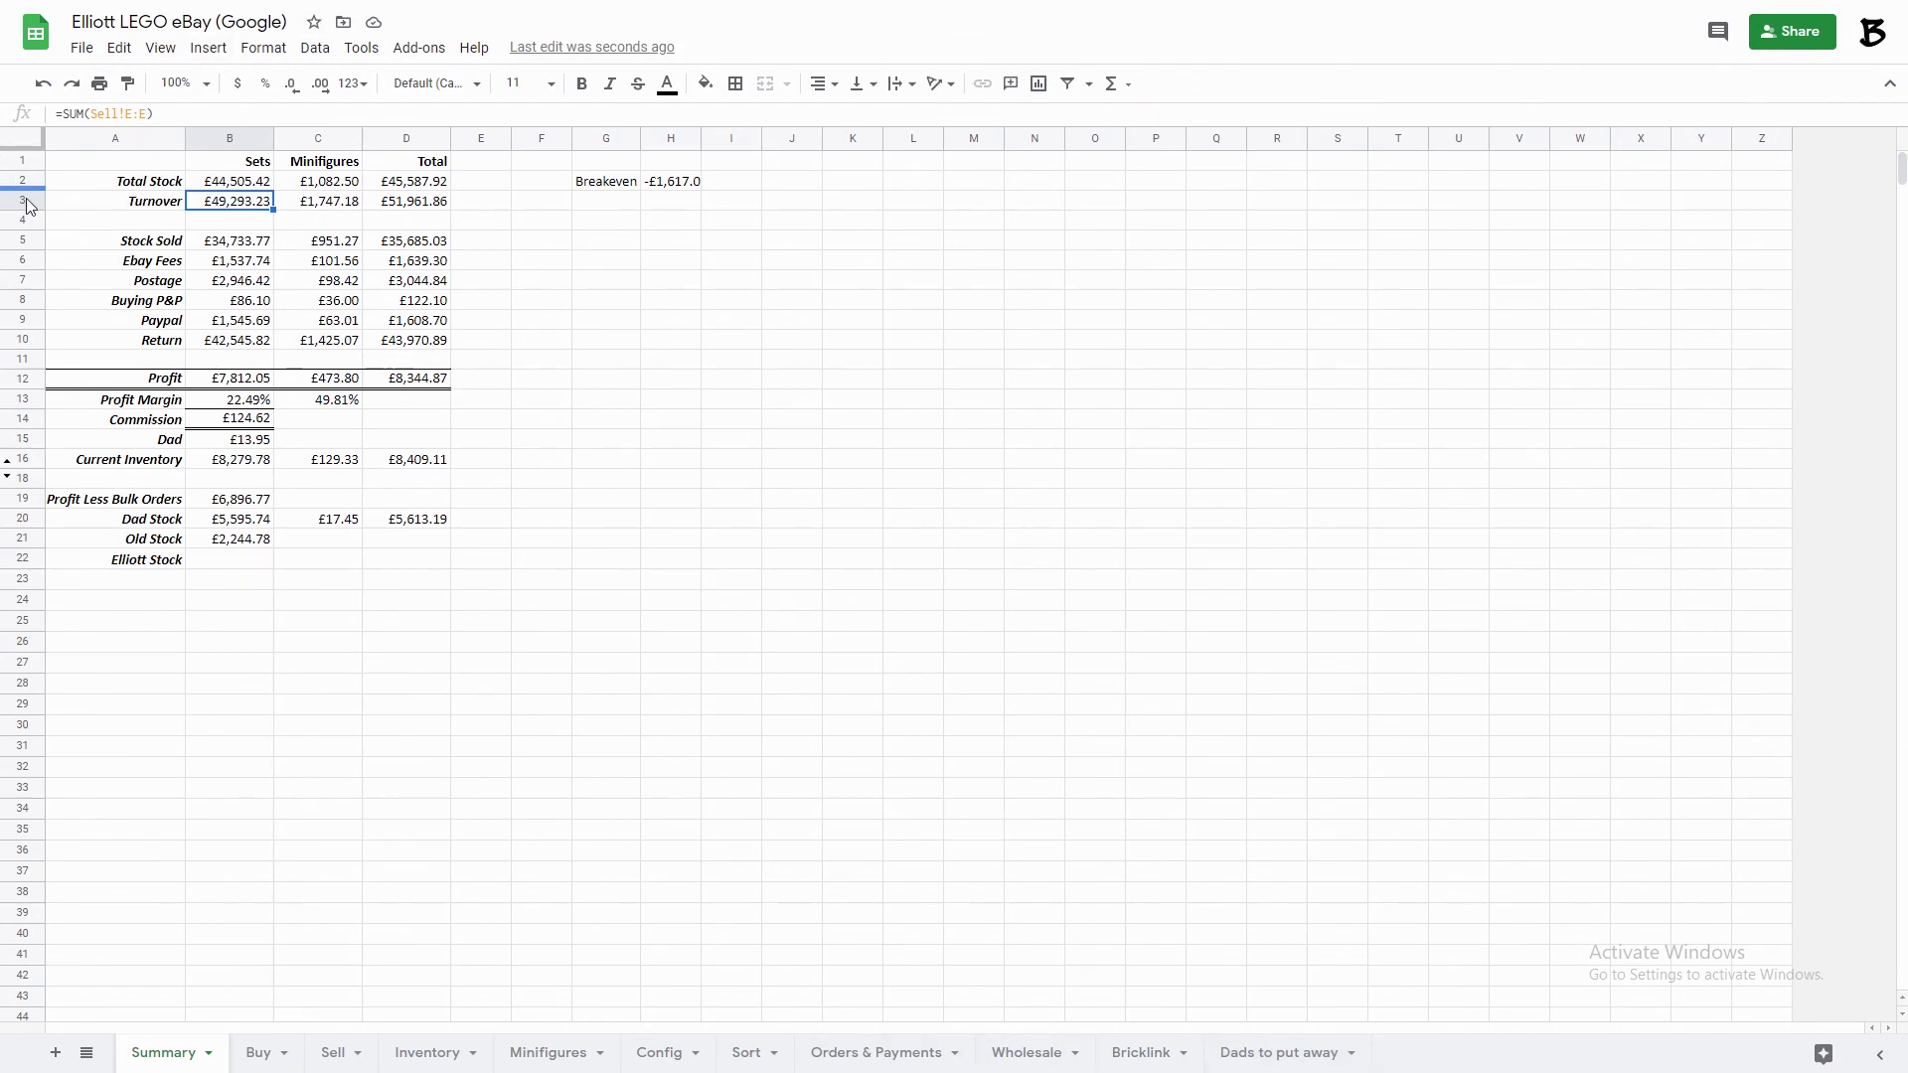
left_click(236, 244)
left_click(419, 244)
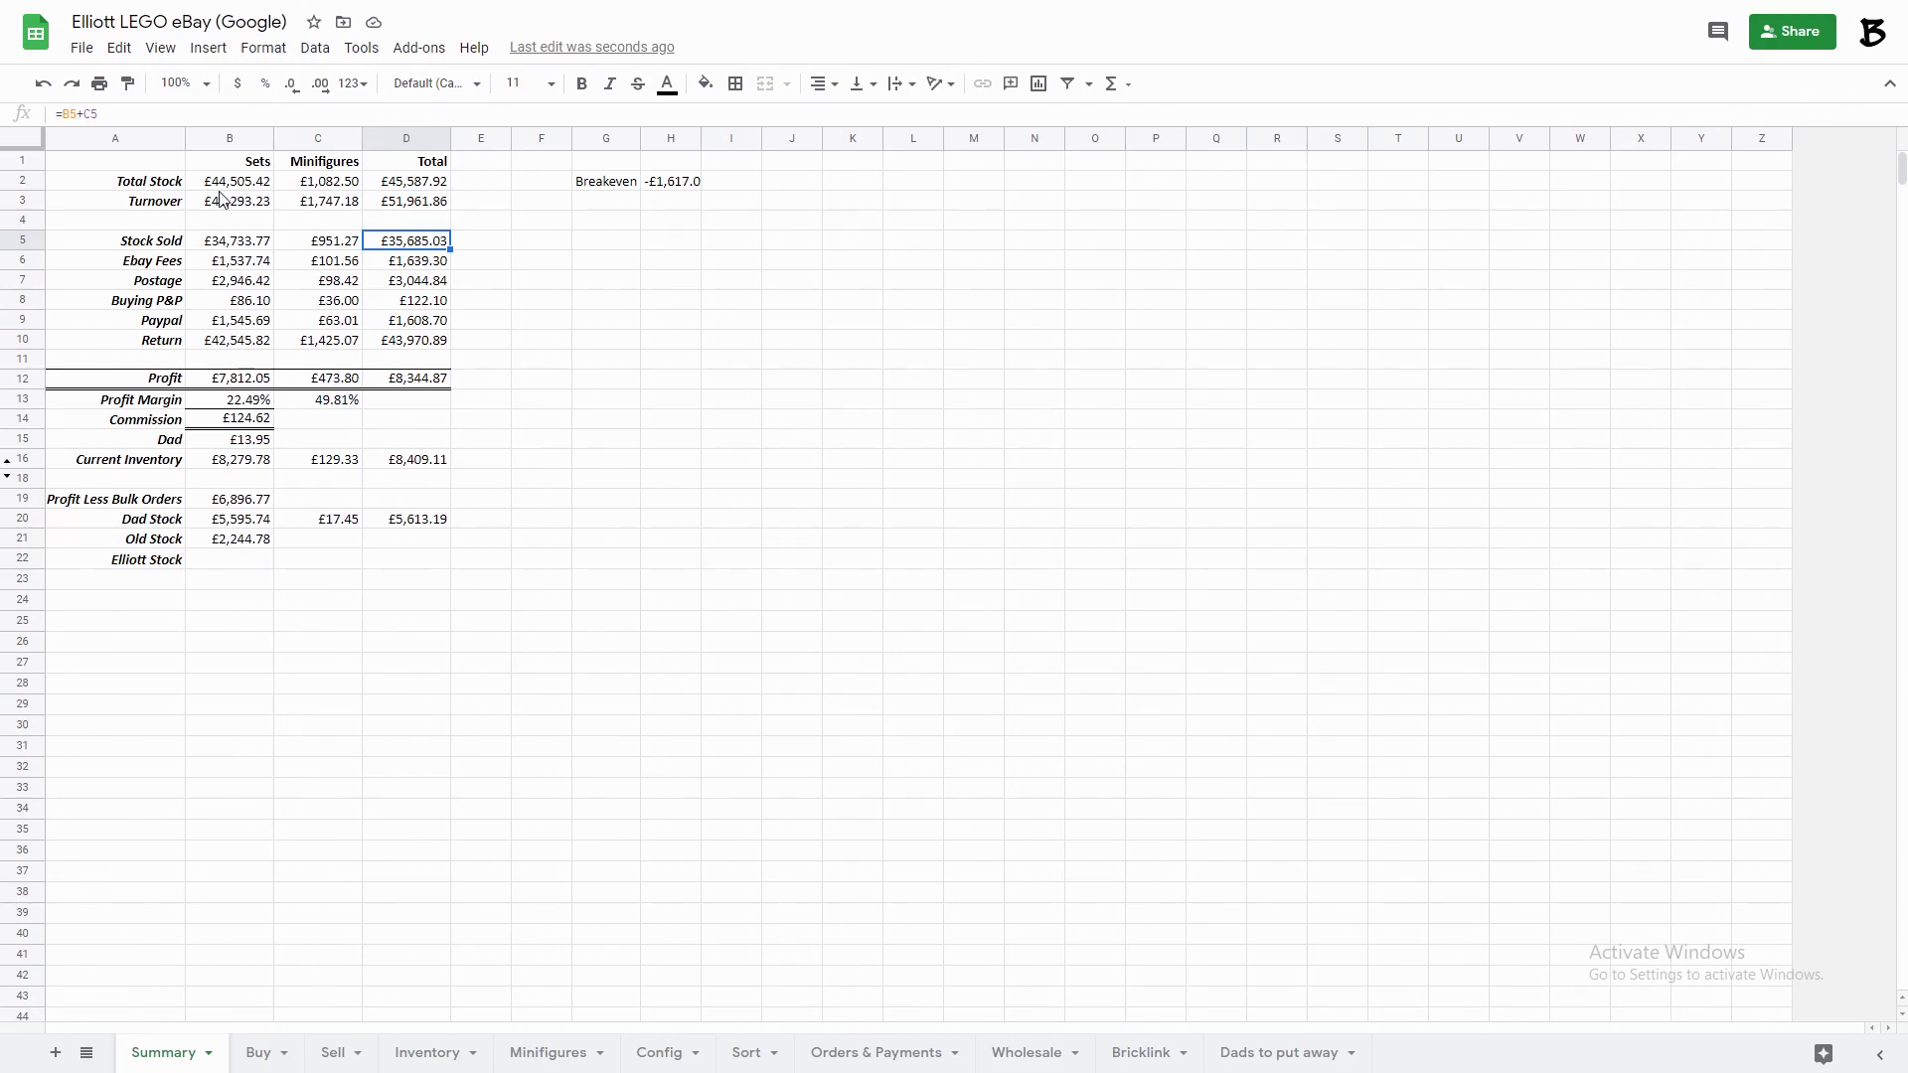
Examine the eBay fees, postage, buying P&P, PayPal and return figures on the Summary sheet.
left_click(394, 268)
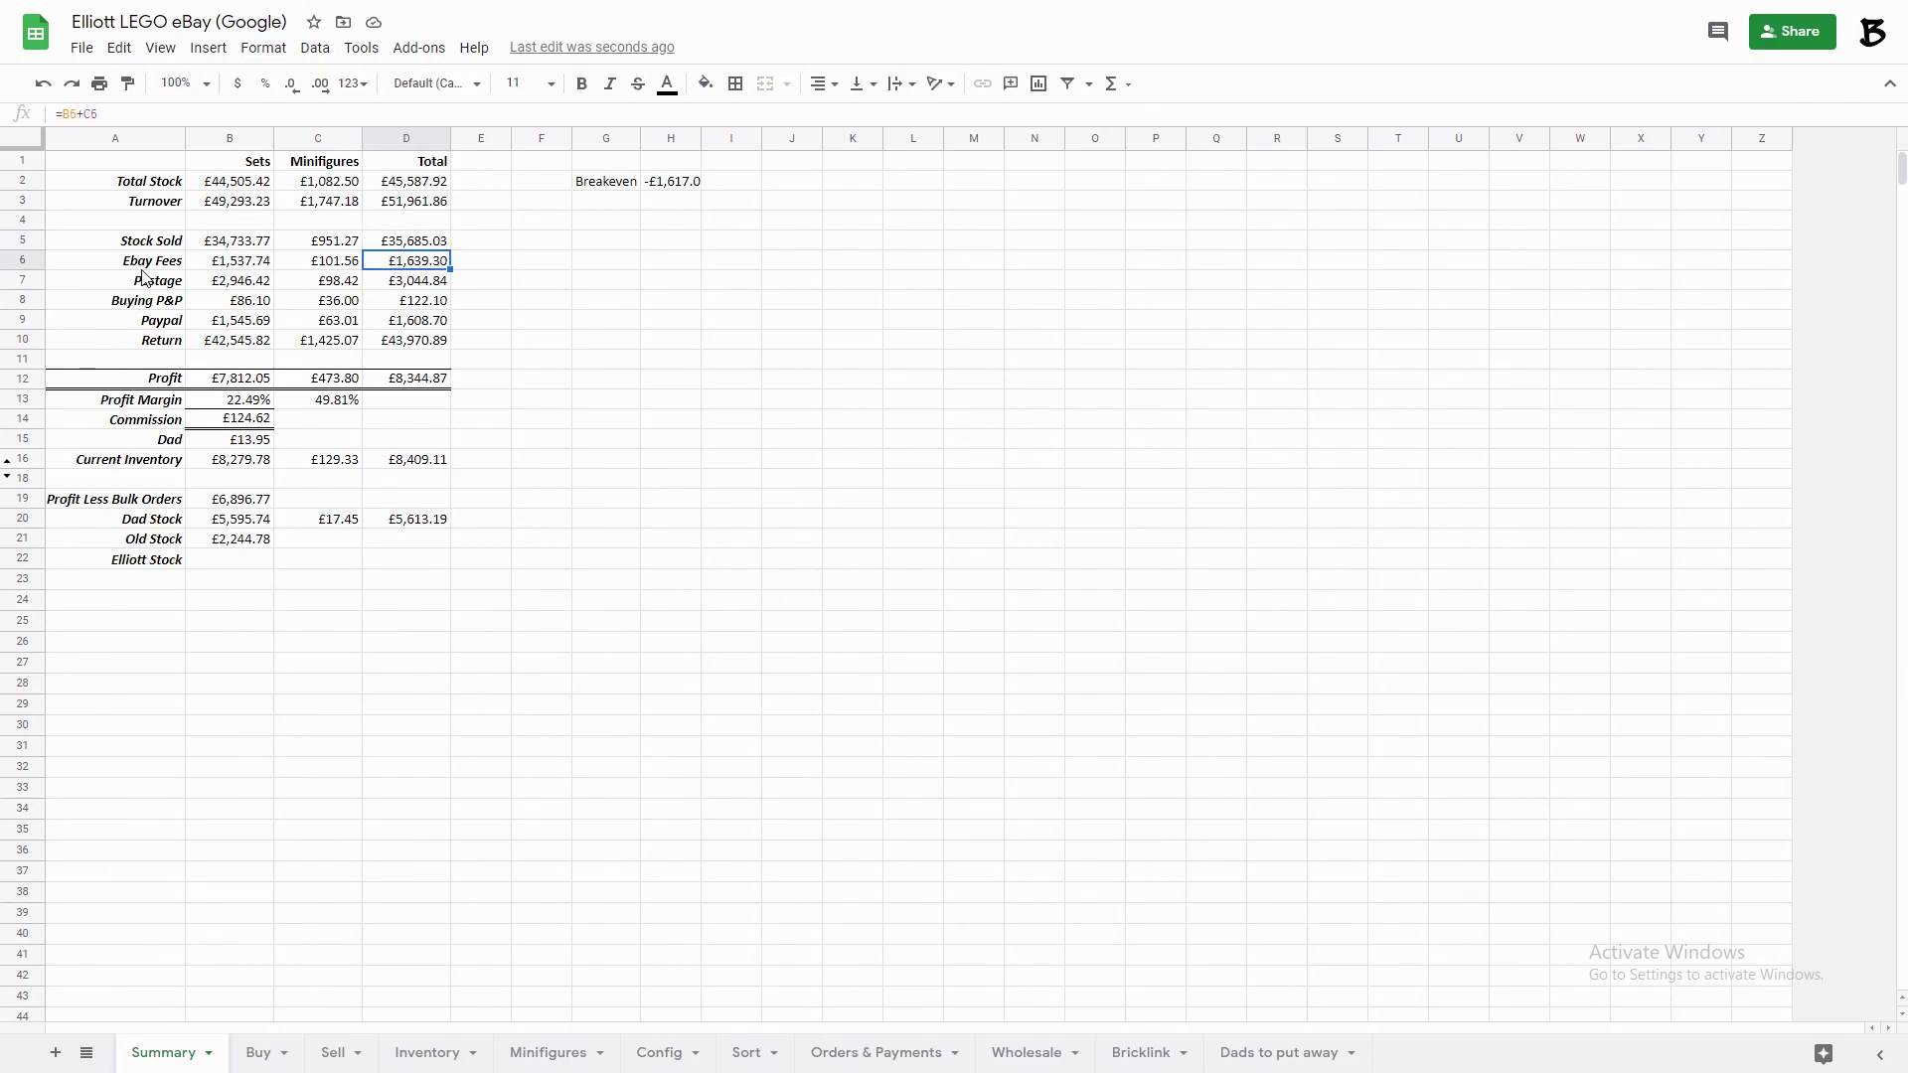
left_click(416, 286)
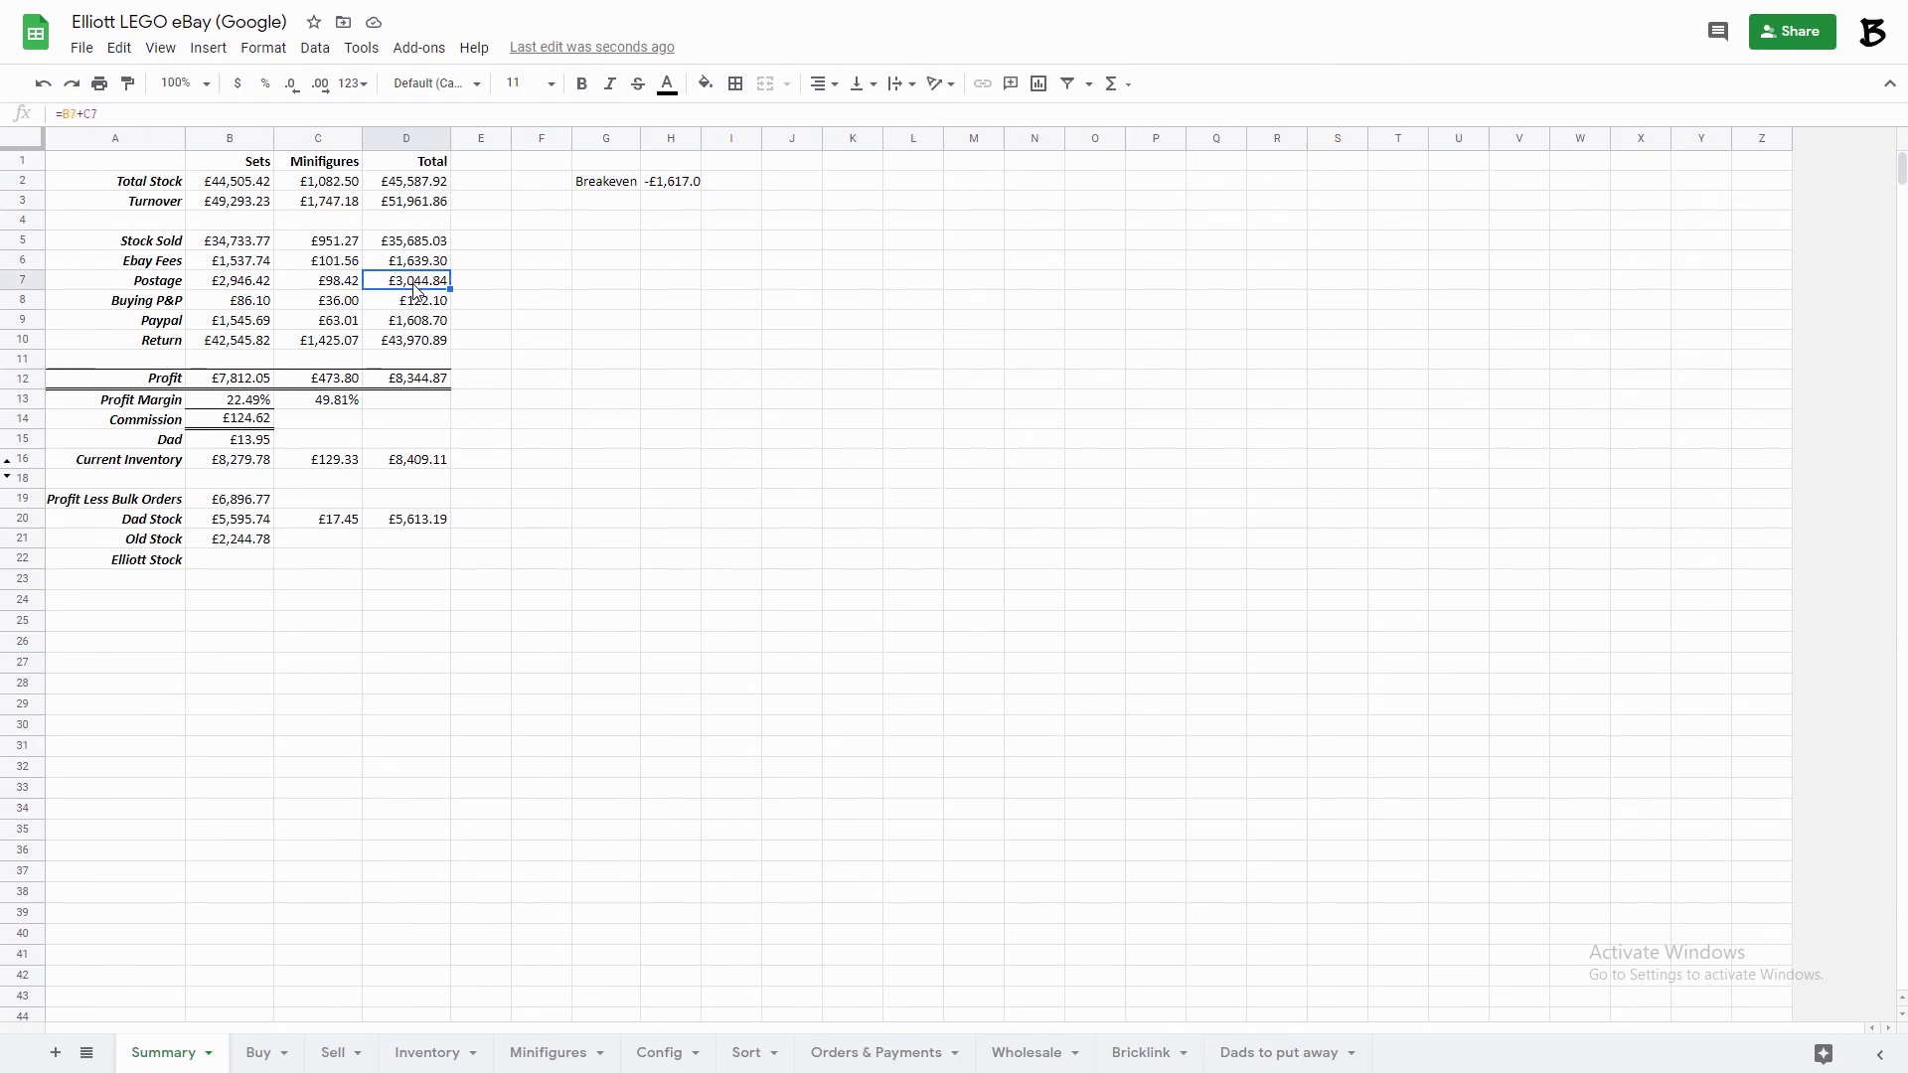
left_click(395, 307)
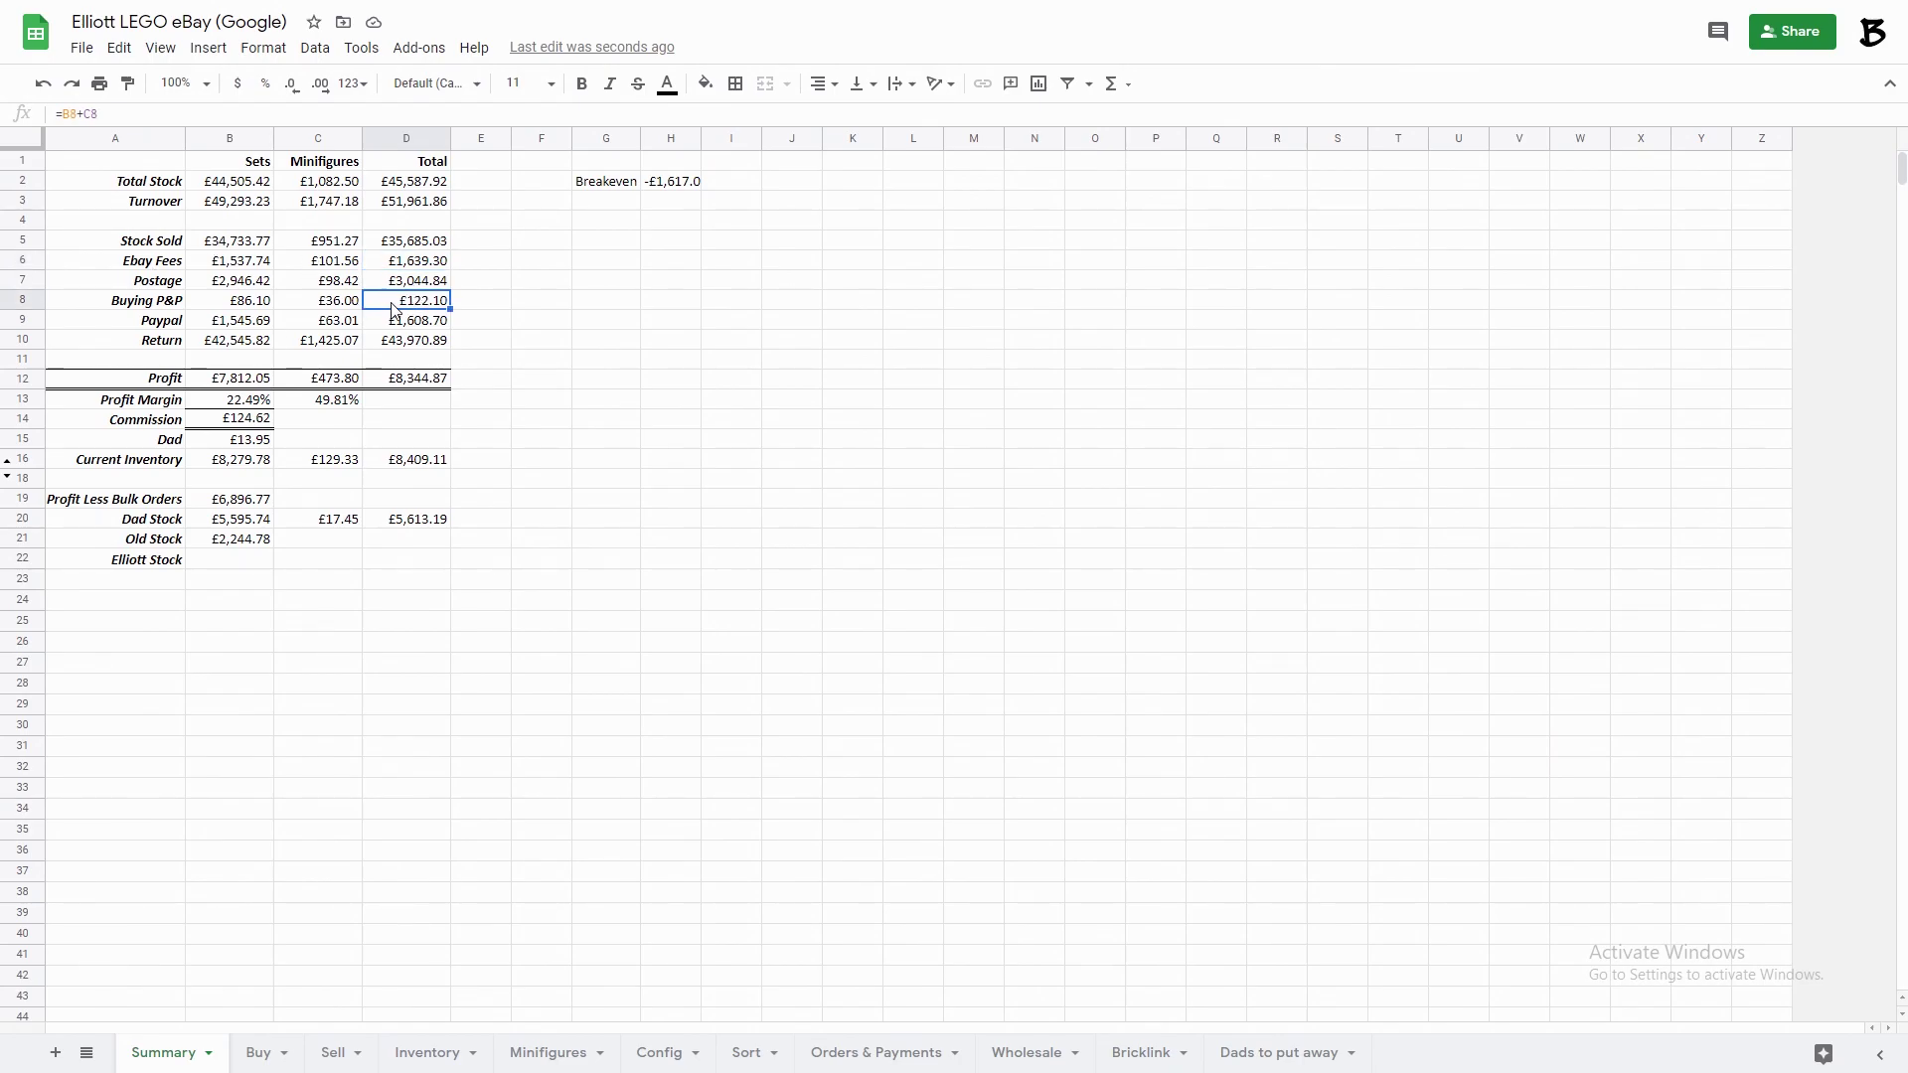
left_click(251, 312)
left_click(226, 325)
left_click(413, 326)
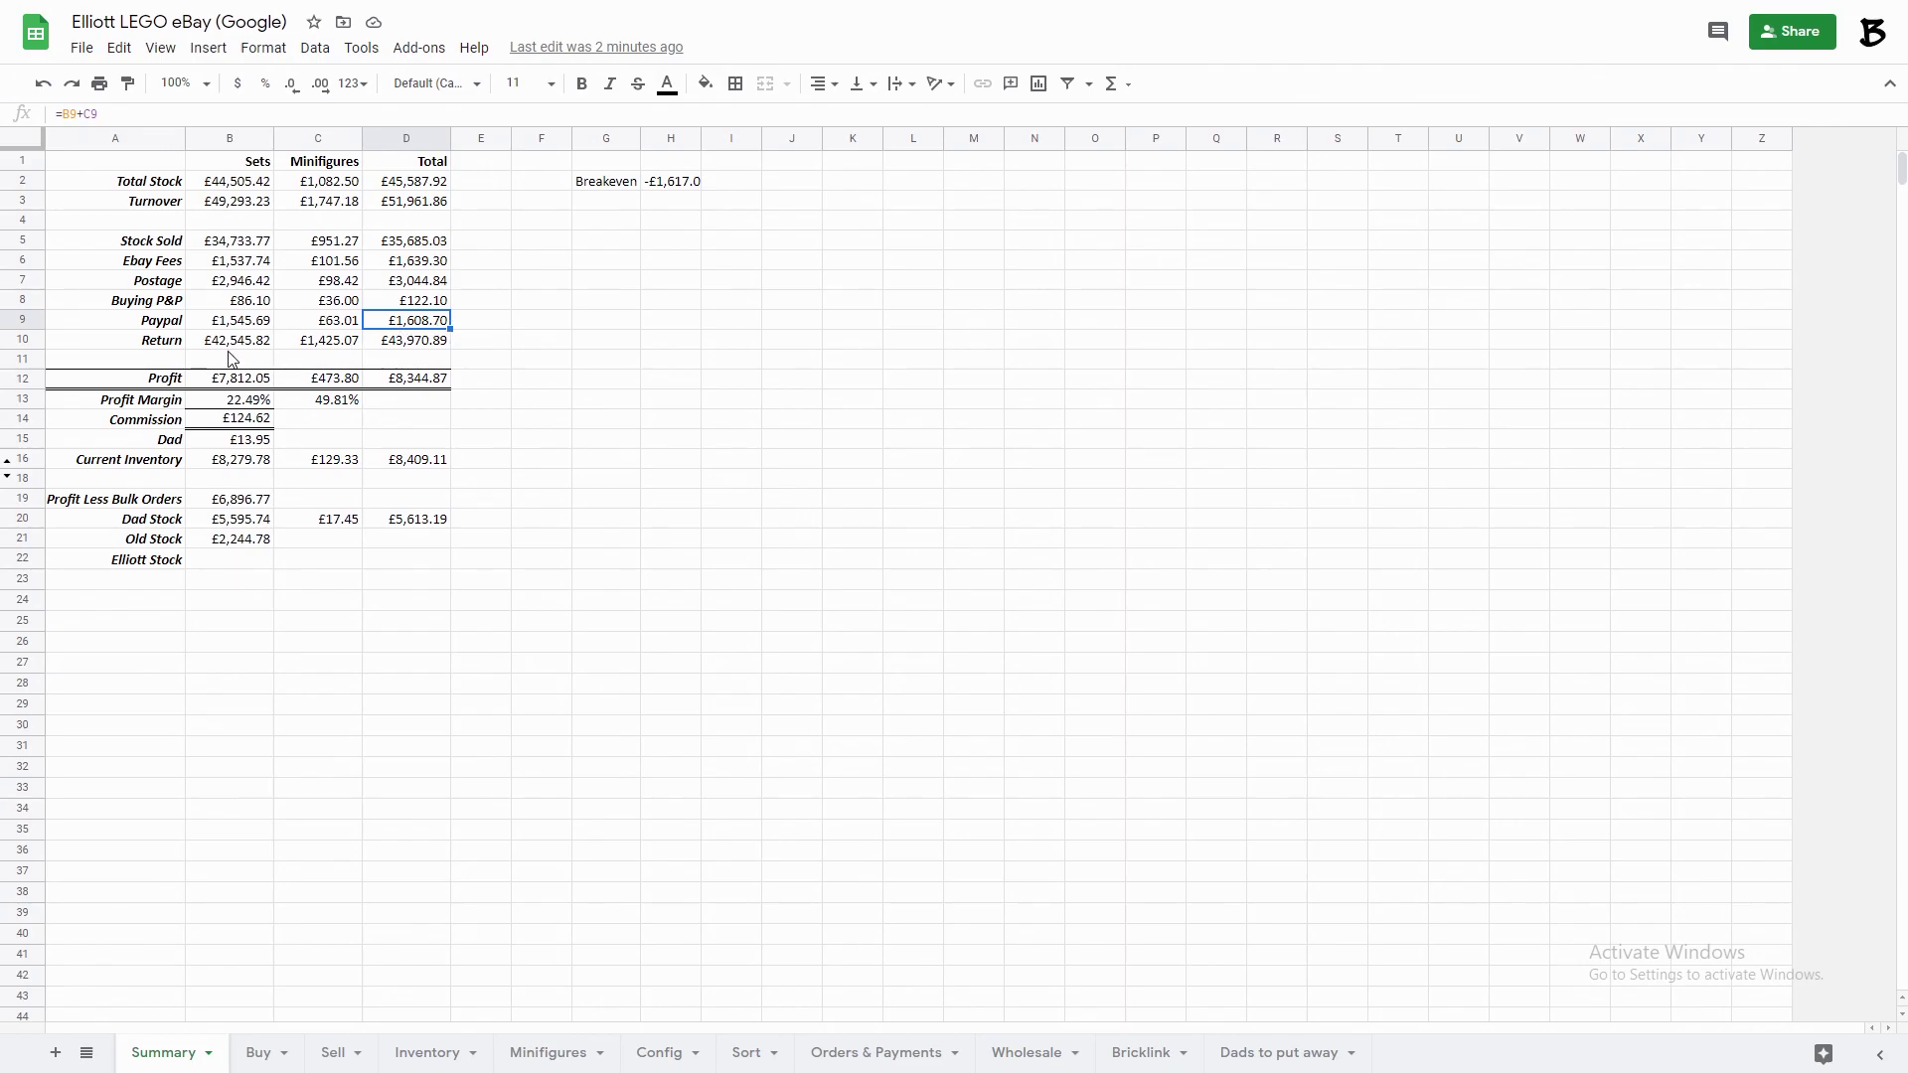
key("Down")
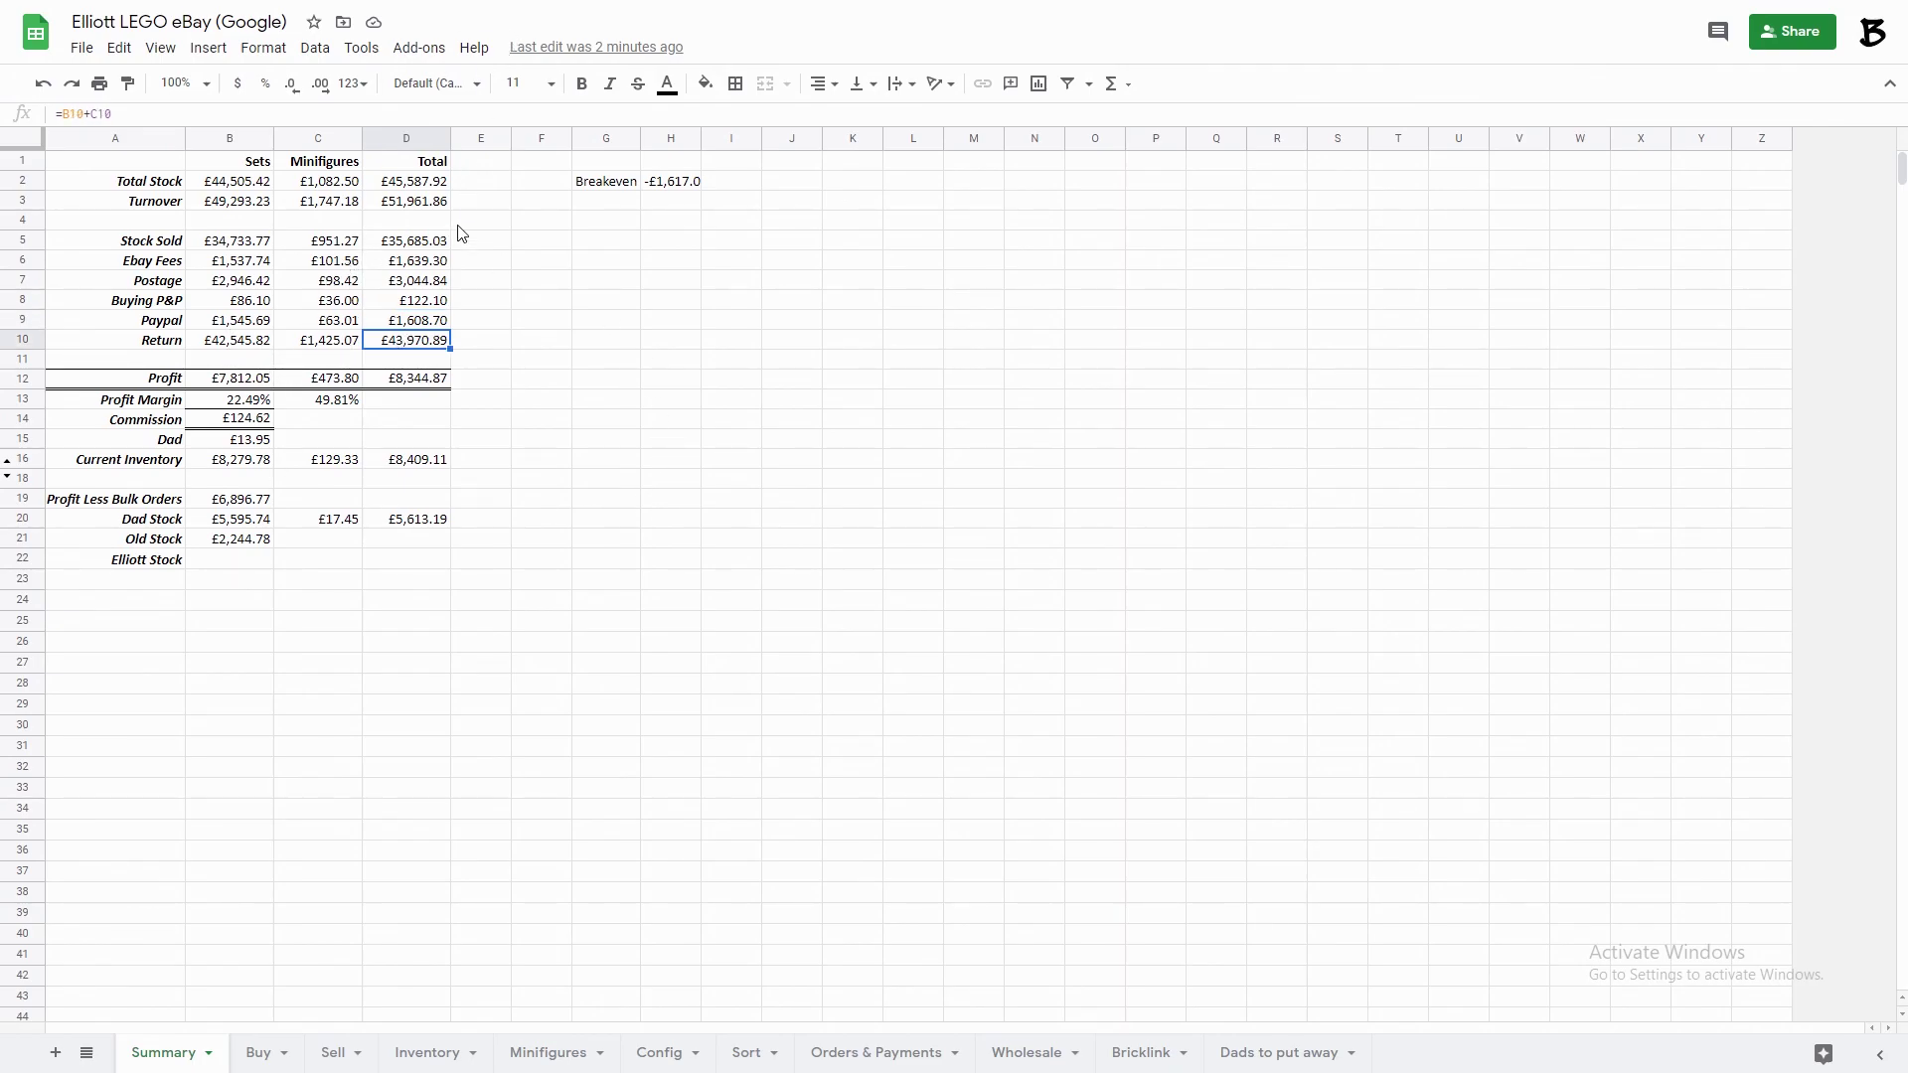
Examine the profit, profit margin, commission, Dad and current inventory figures on the Summary sheet.
left_click(402, 383)
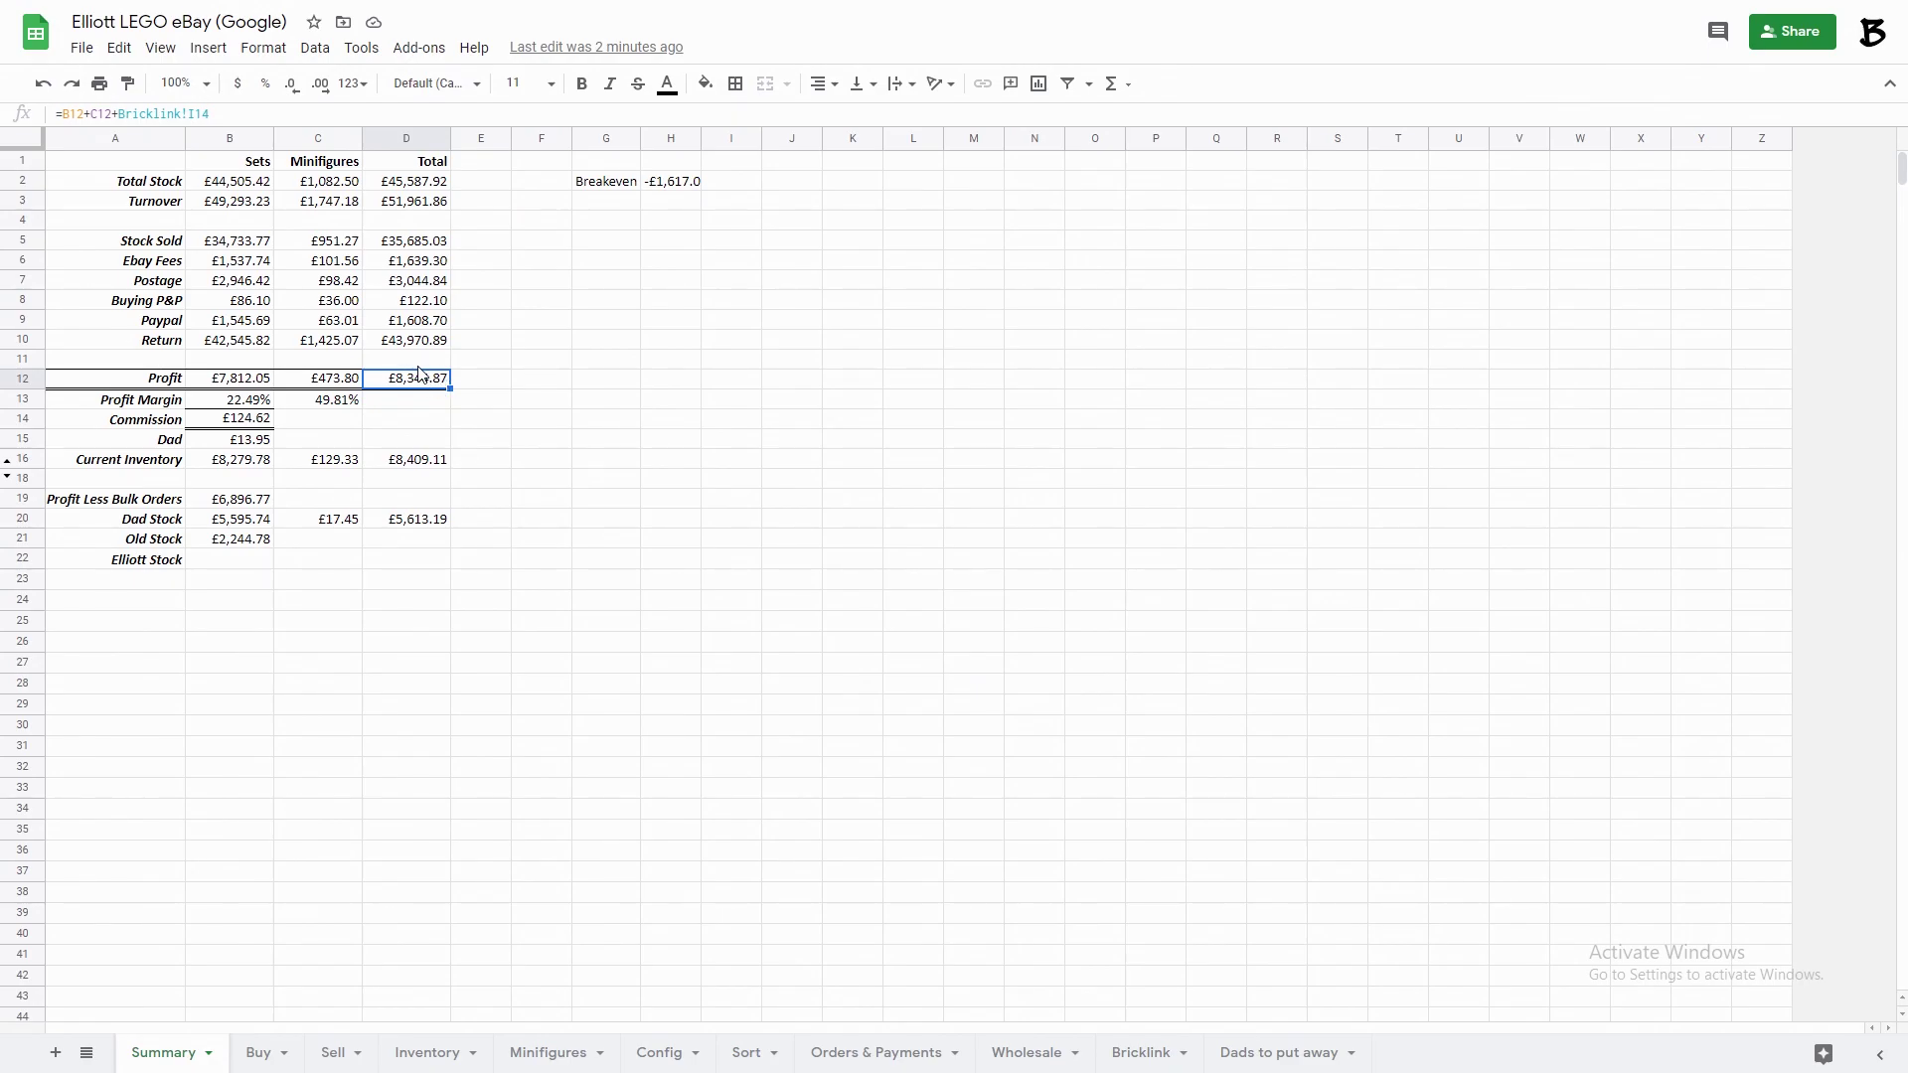
left_click(247, 407)
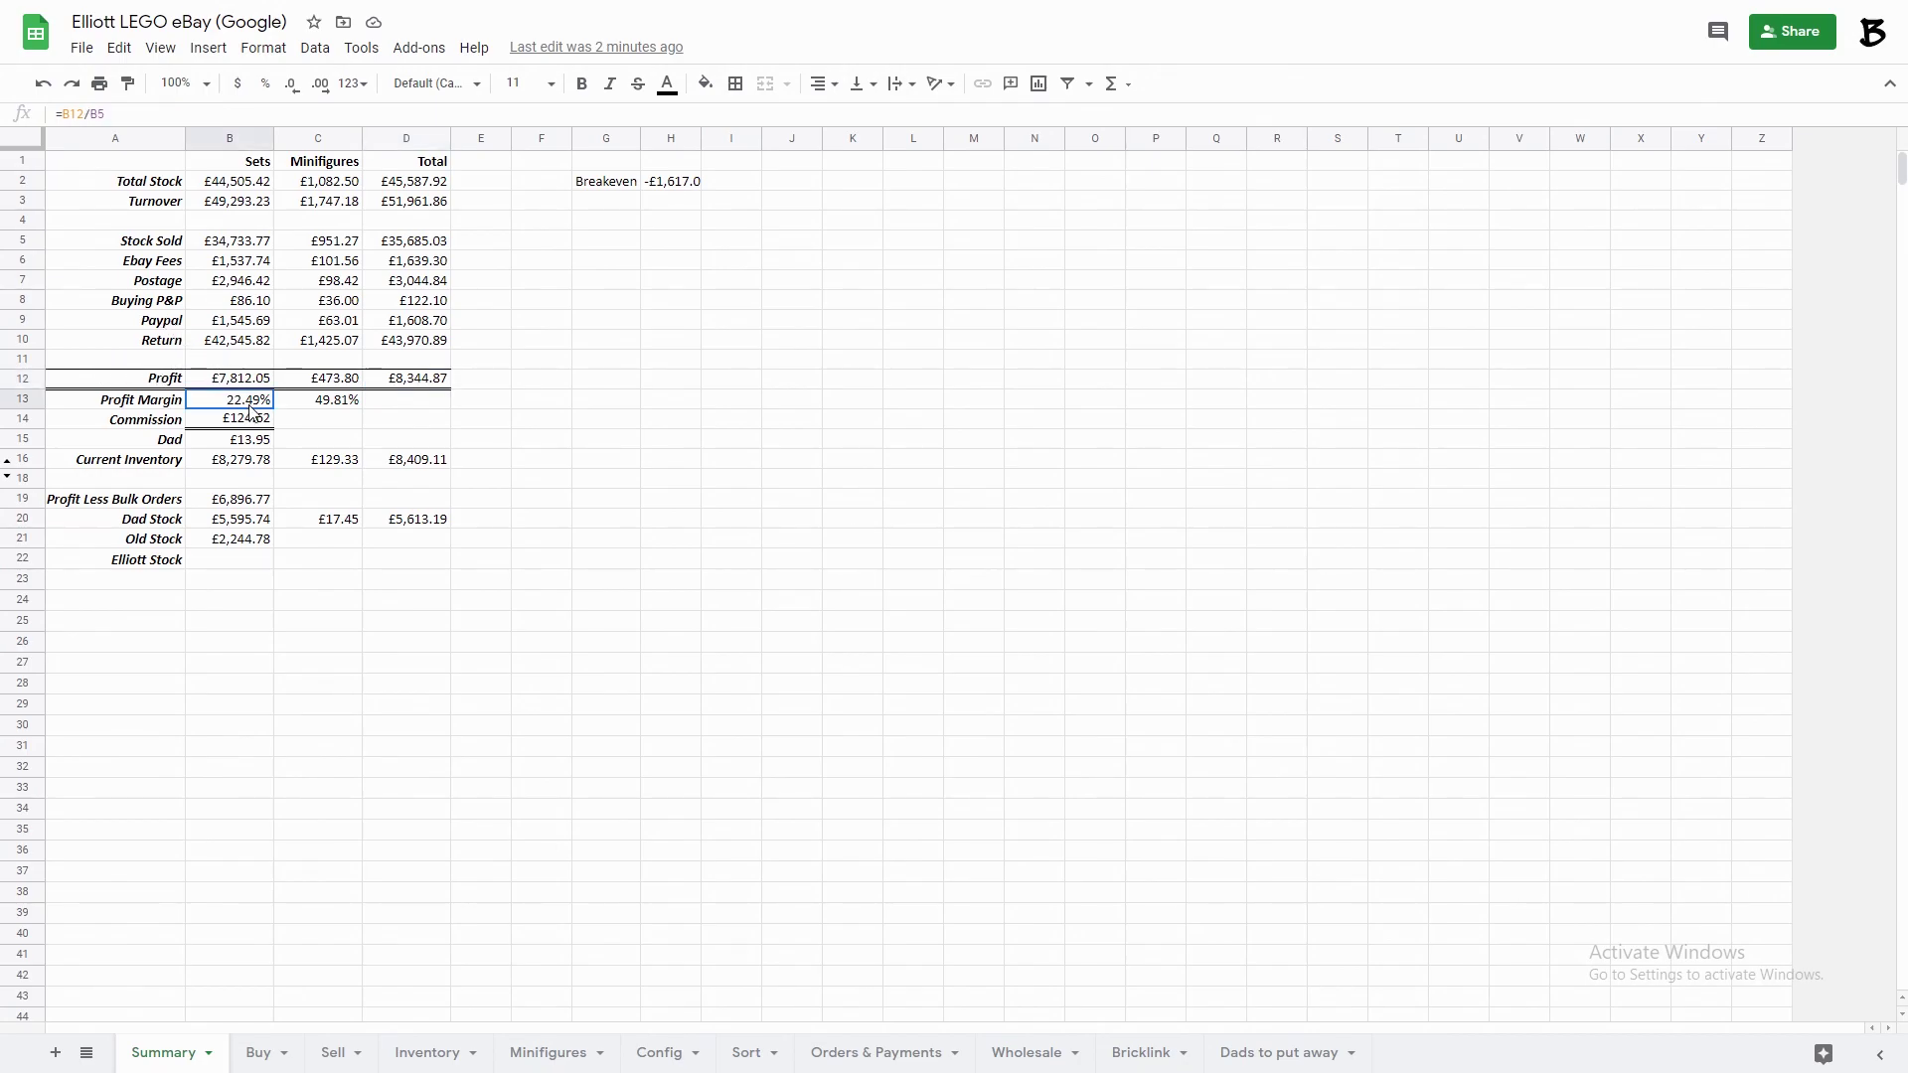
left_click(223, 422)
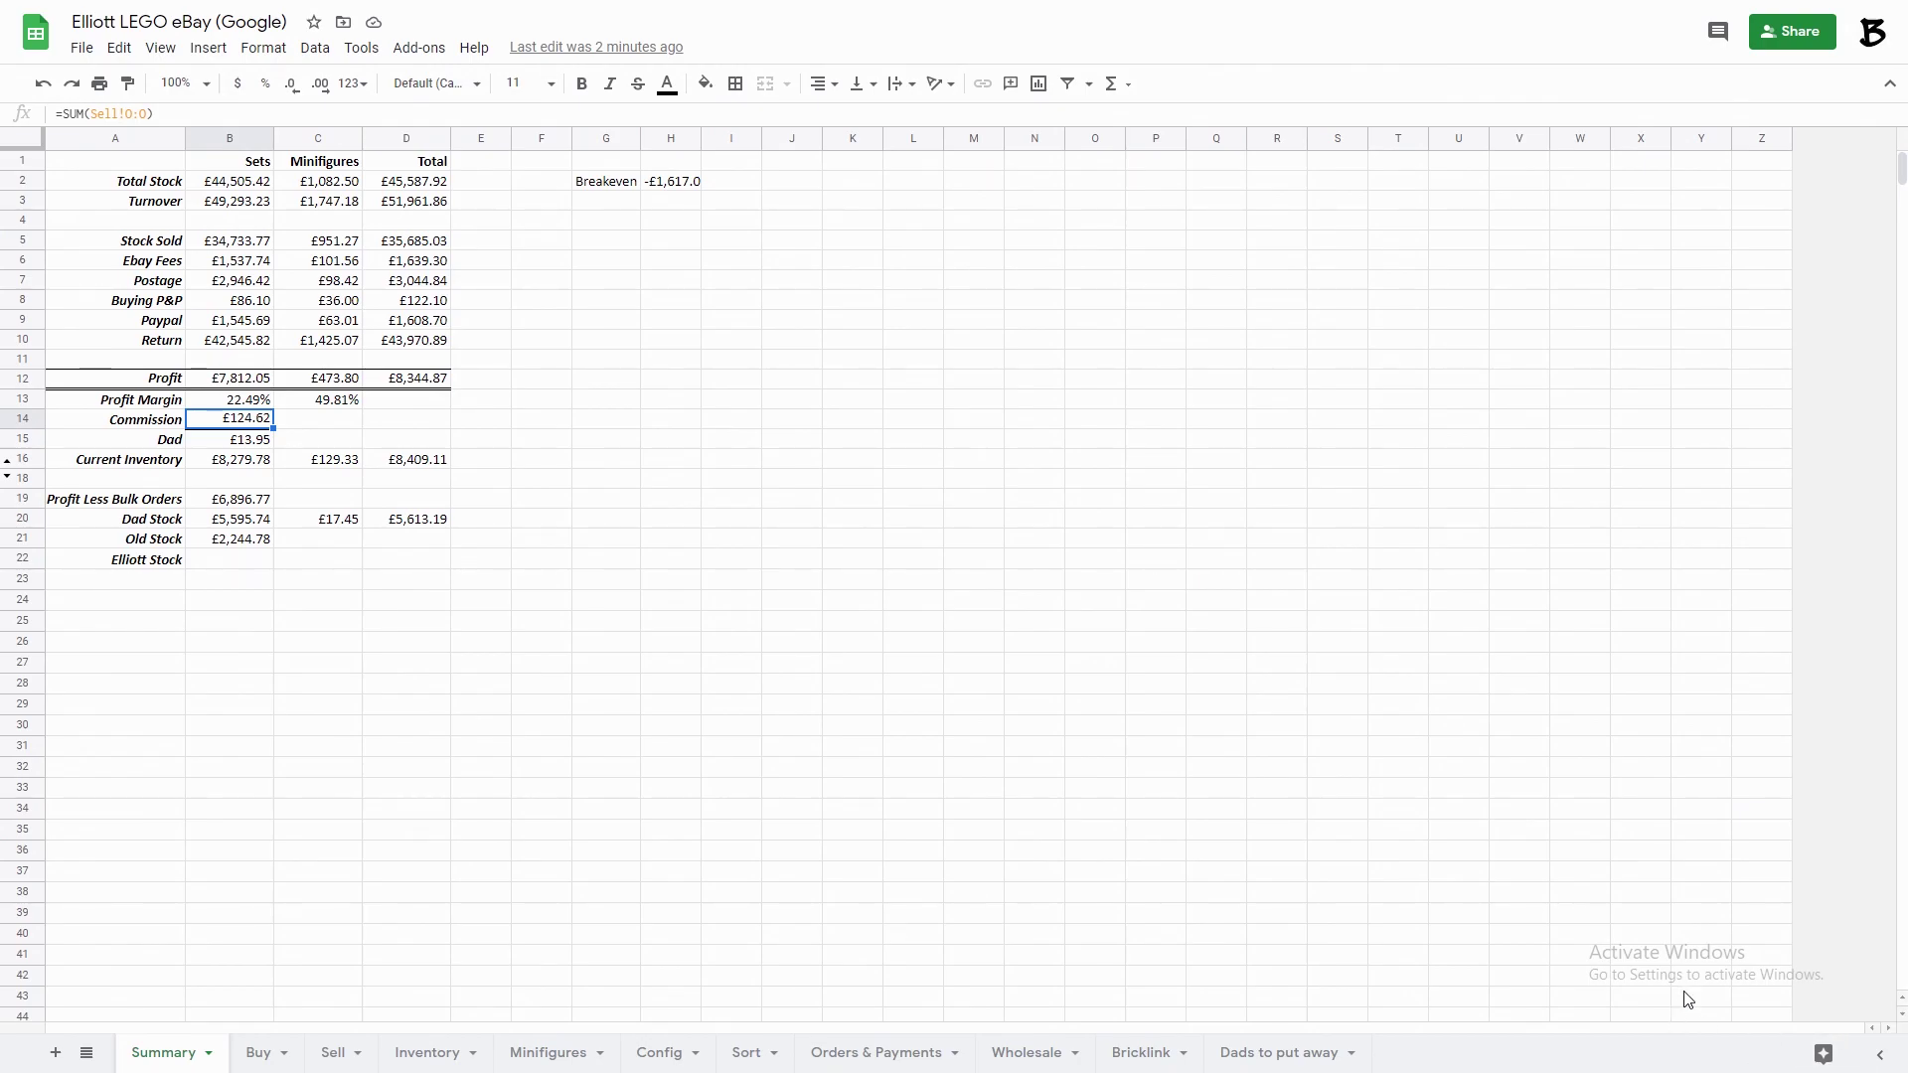
left_click(230, 433)
left_click(397, 375)
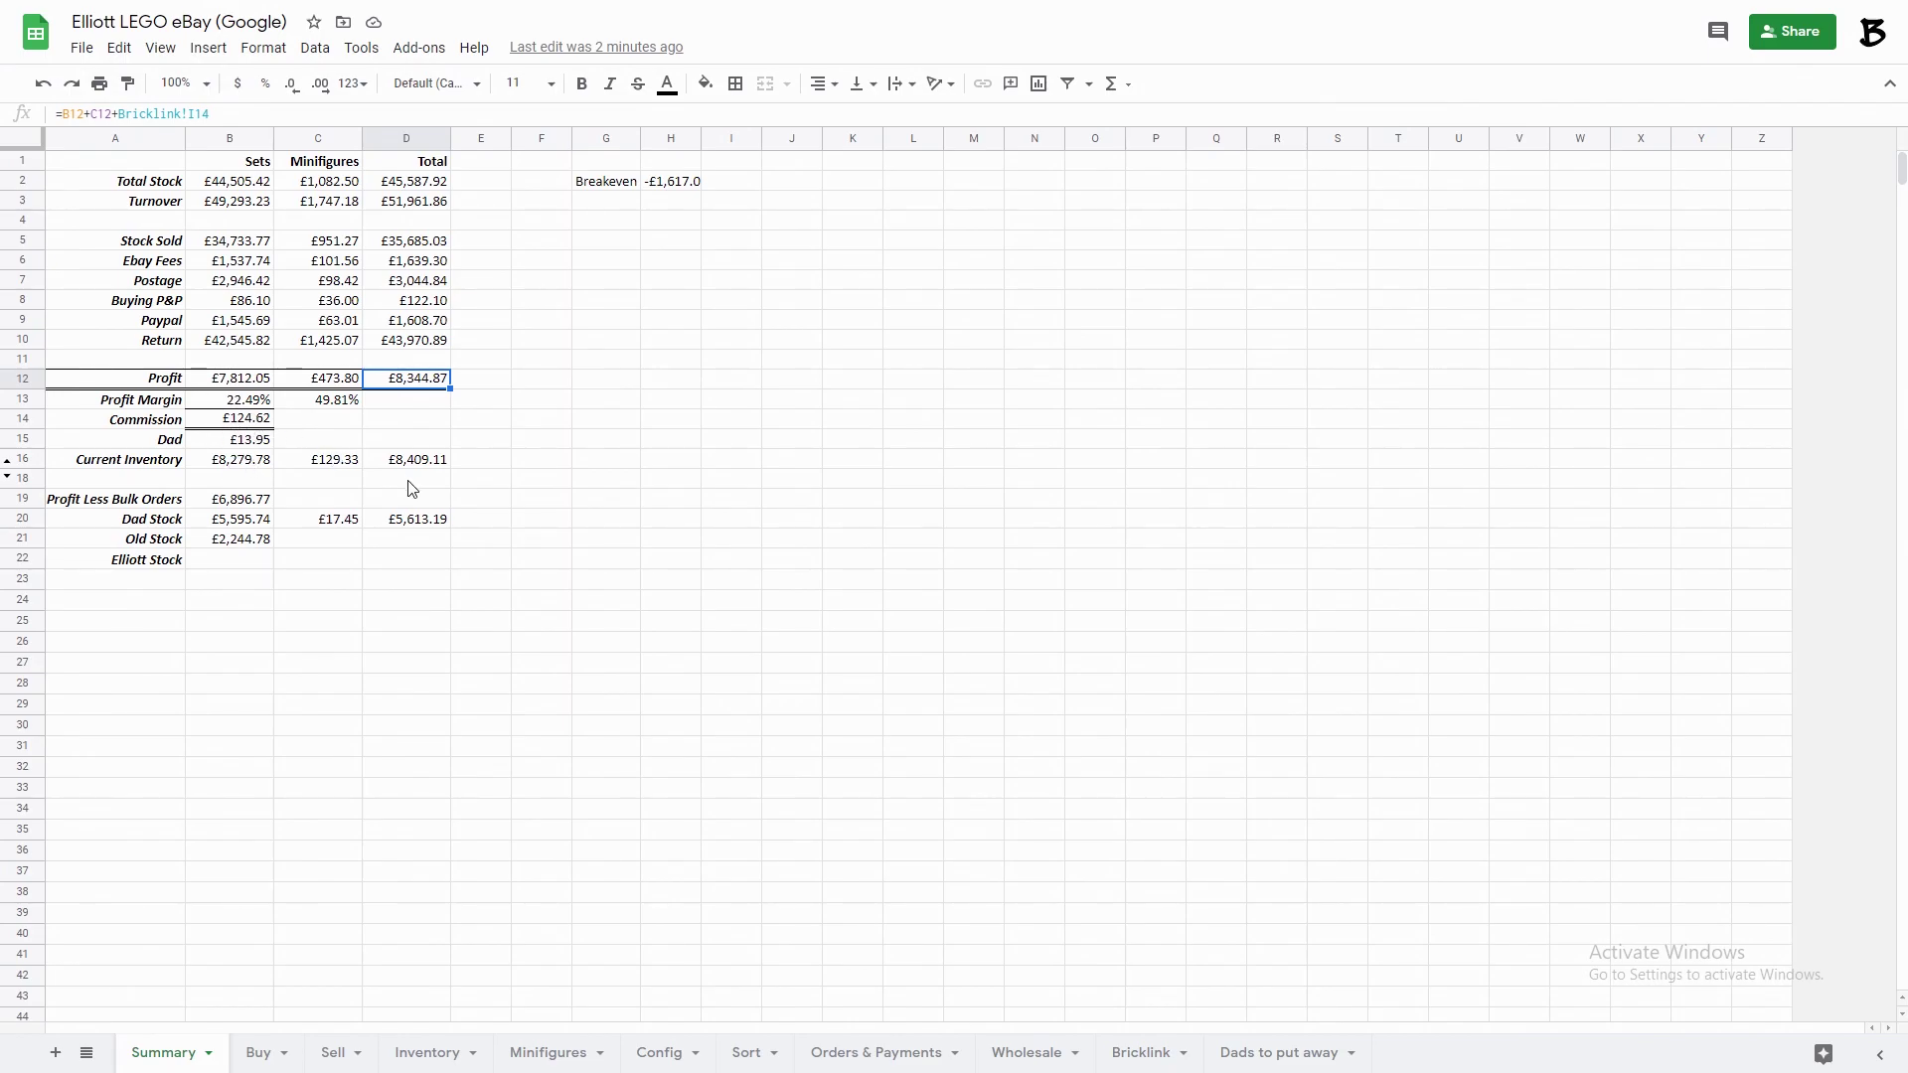
left_click(261, 462)
left_click(403, 460)
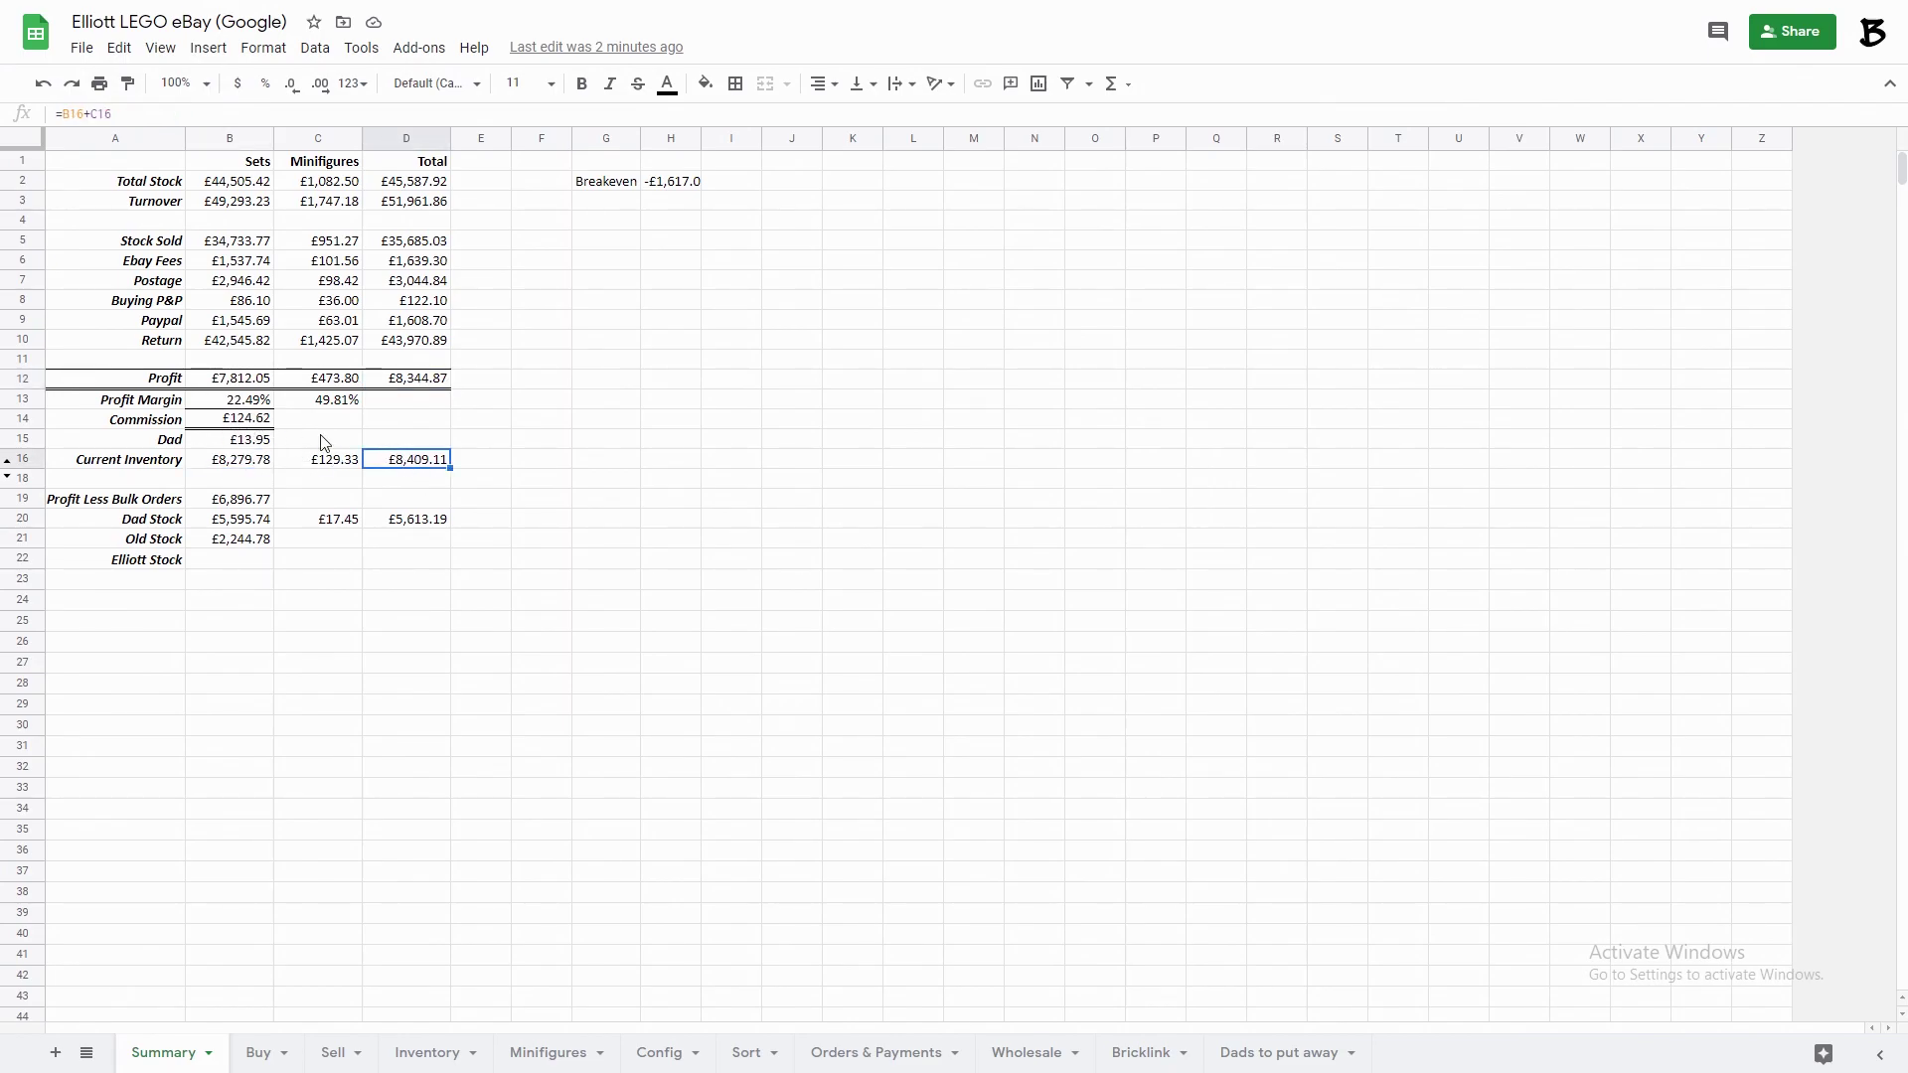
Examine the profit less bulk orders, Dad stock and old stock formulas on the Summary sheet.
left_click(236, 507)
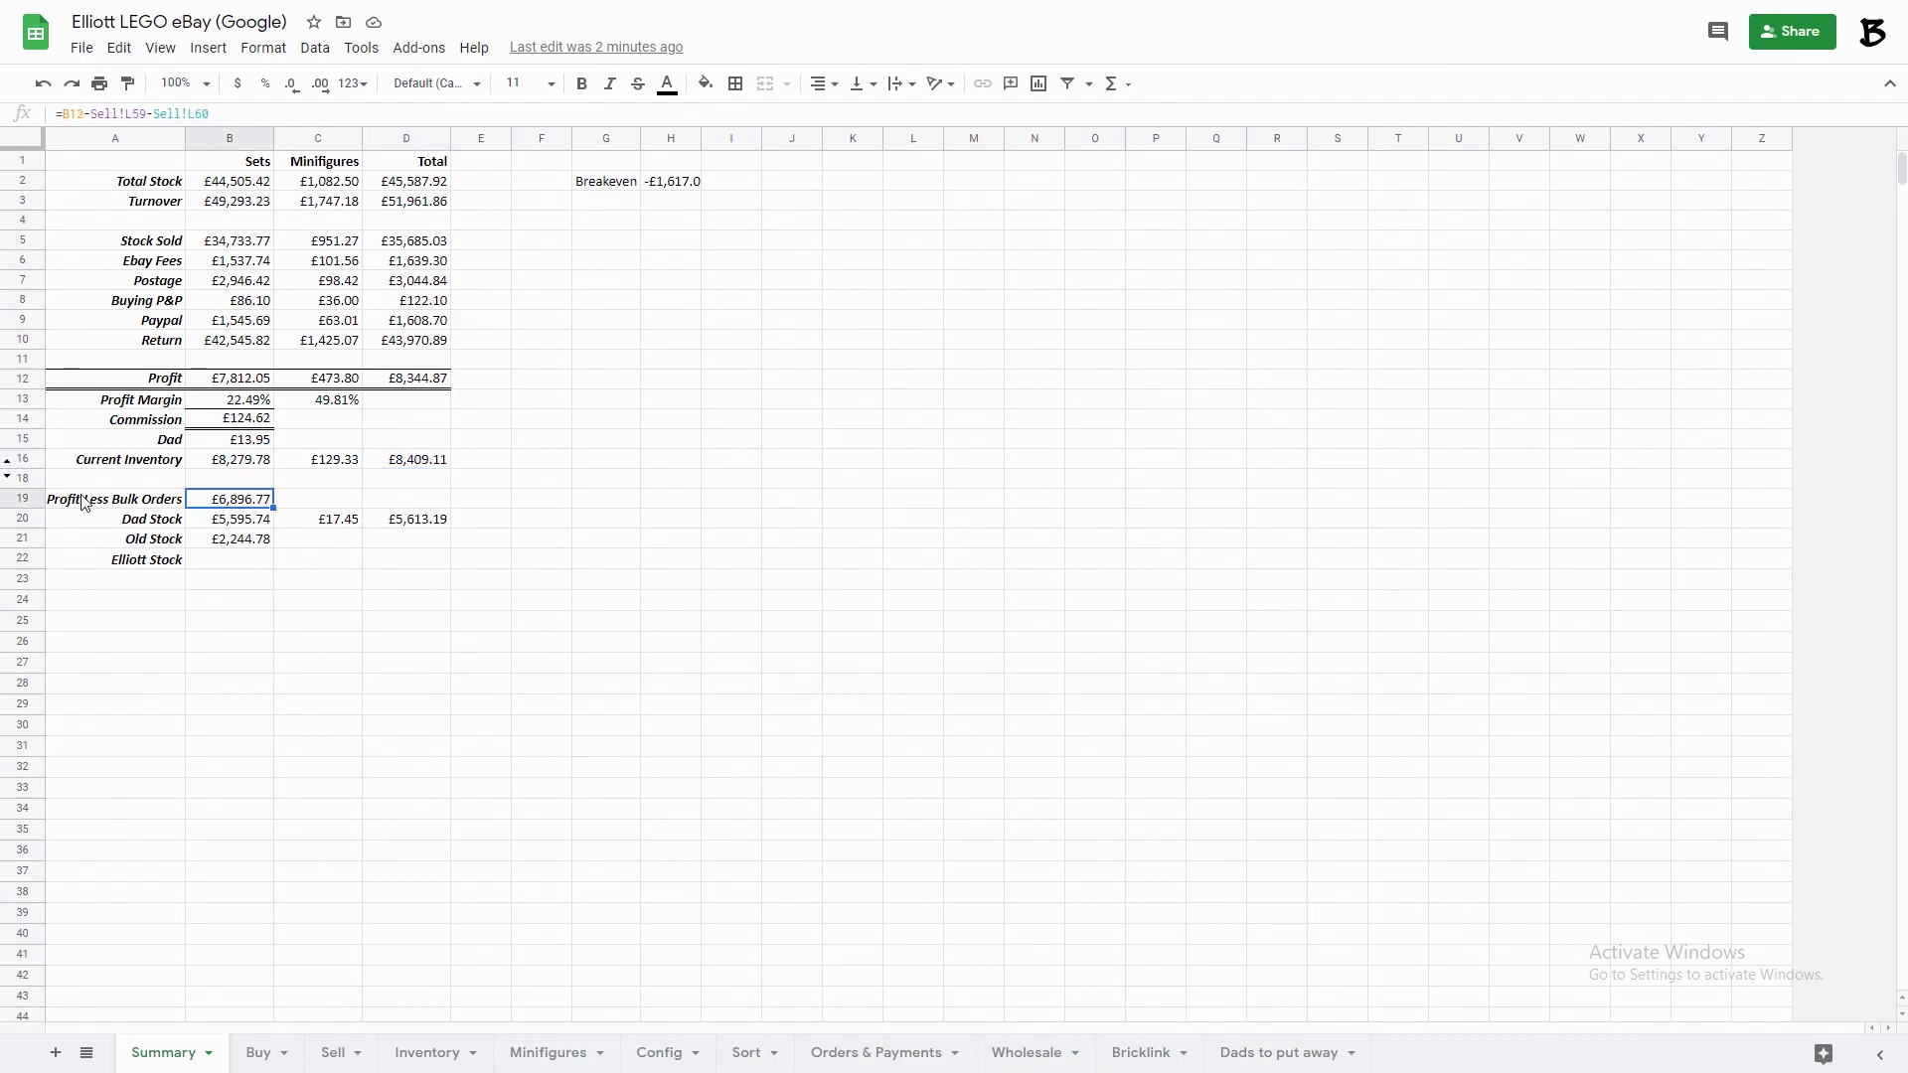
left_click(169, 504)
left_click(227, 505)
left_click(385, 523)
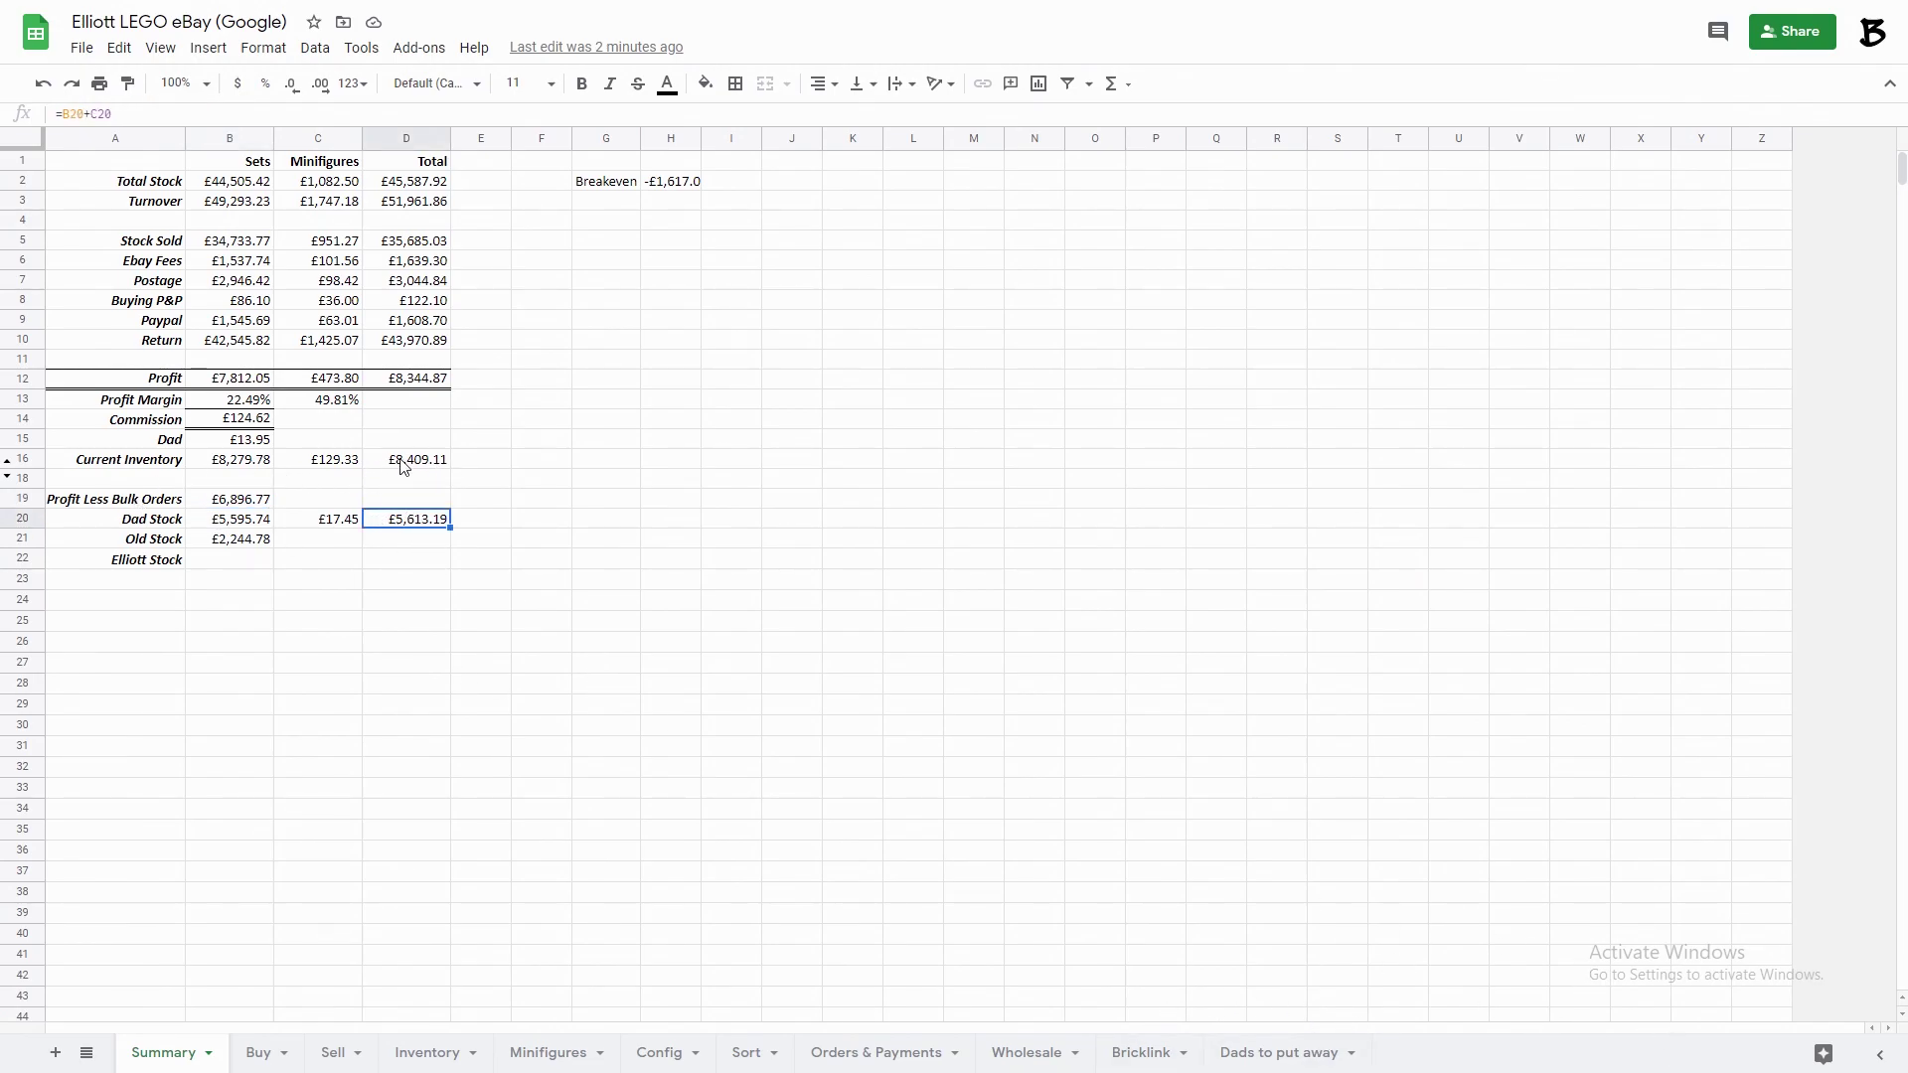
left_click(225, 542)
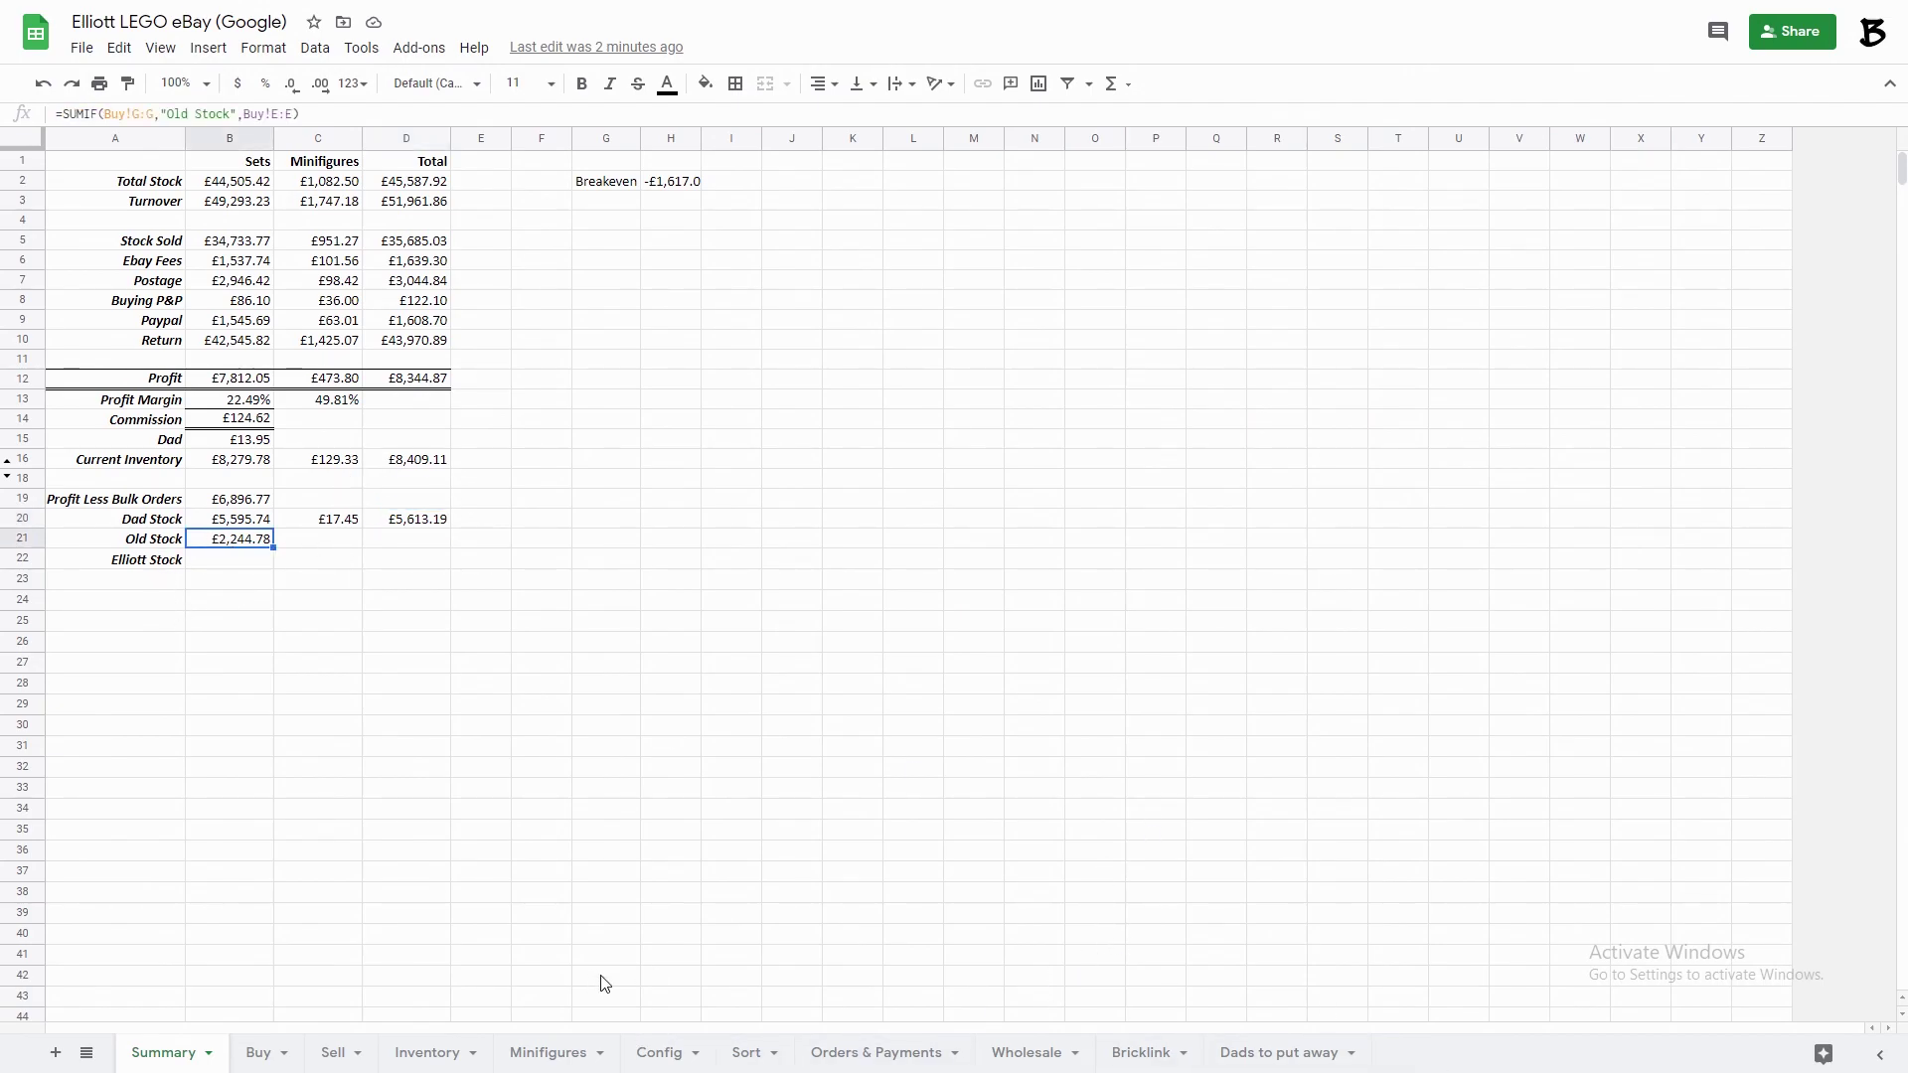
Open the Buy sheet and look through its purchase records down to the last filled rows.
left_click(250, 1065)
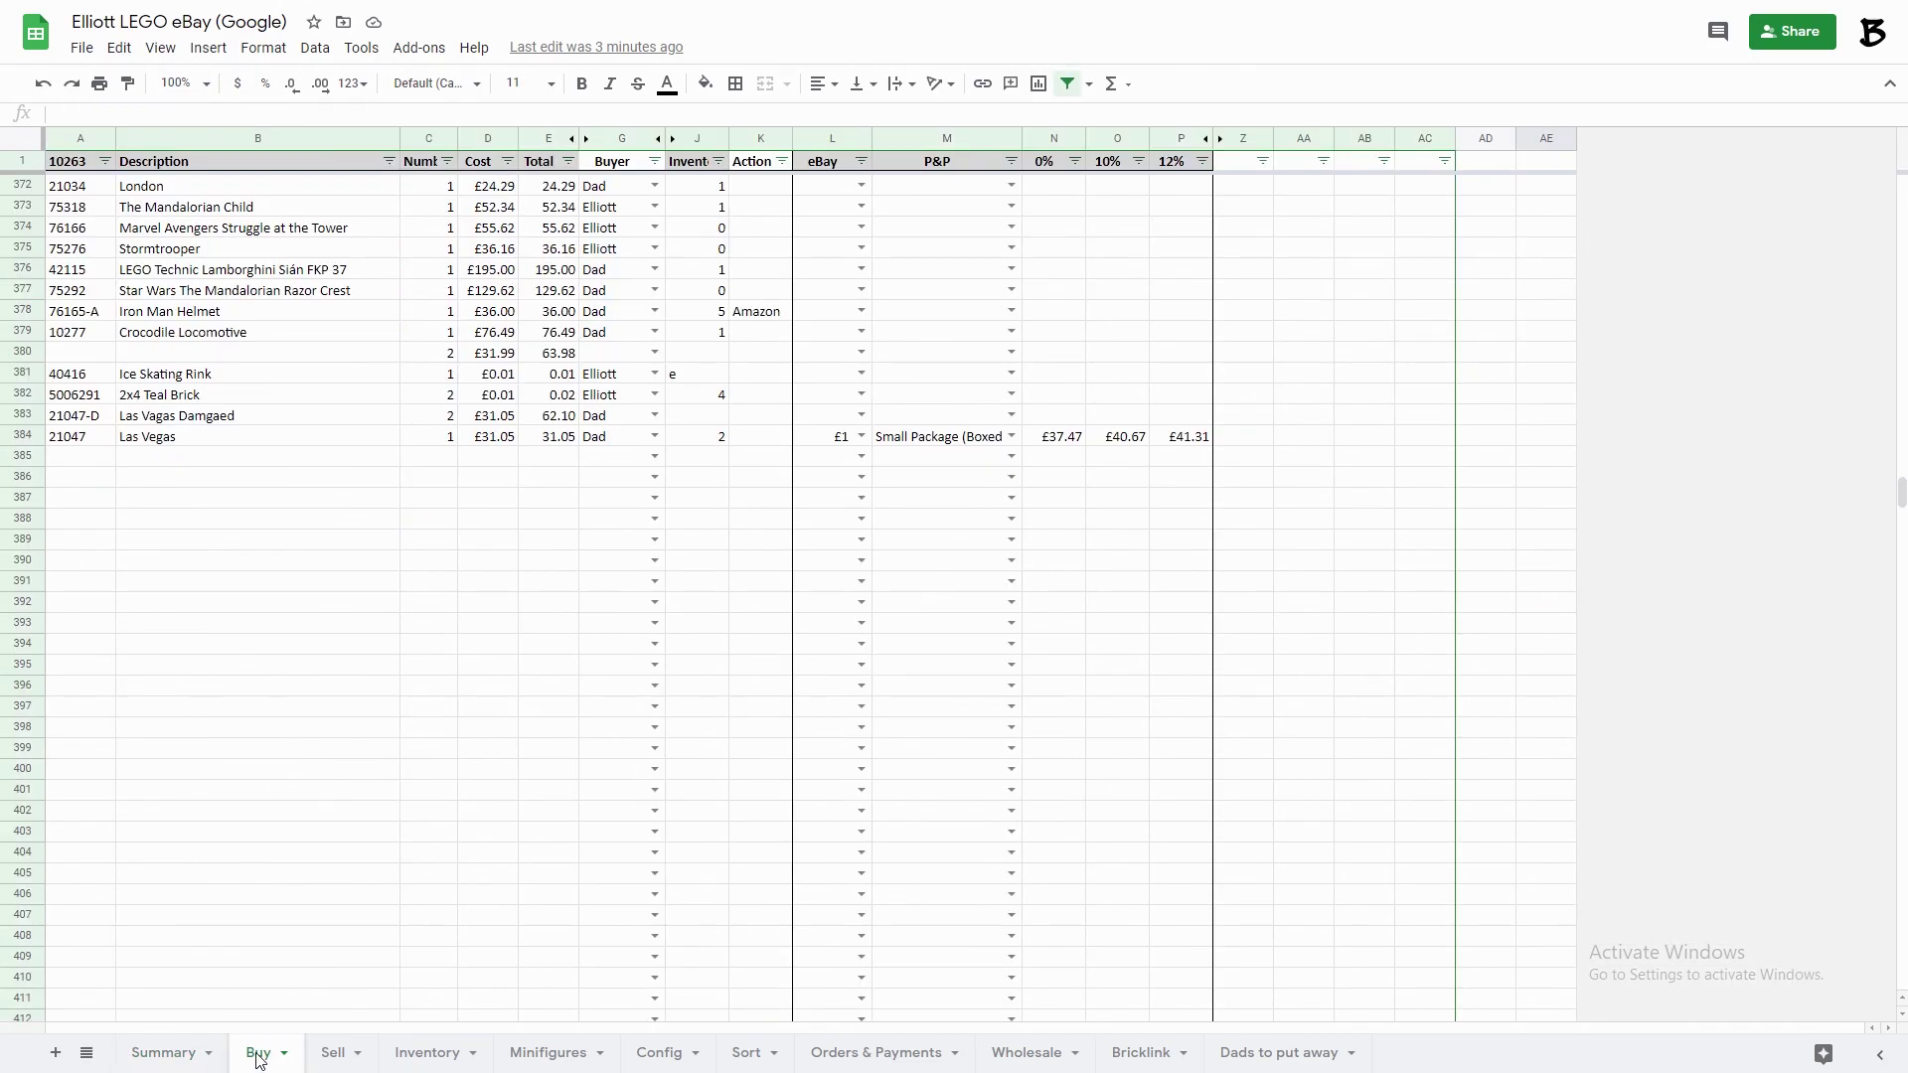
scroll(544, 390, "up", 13)
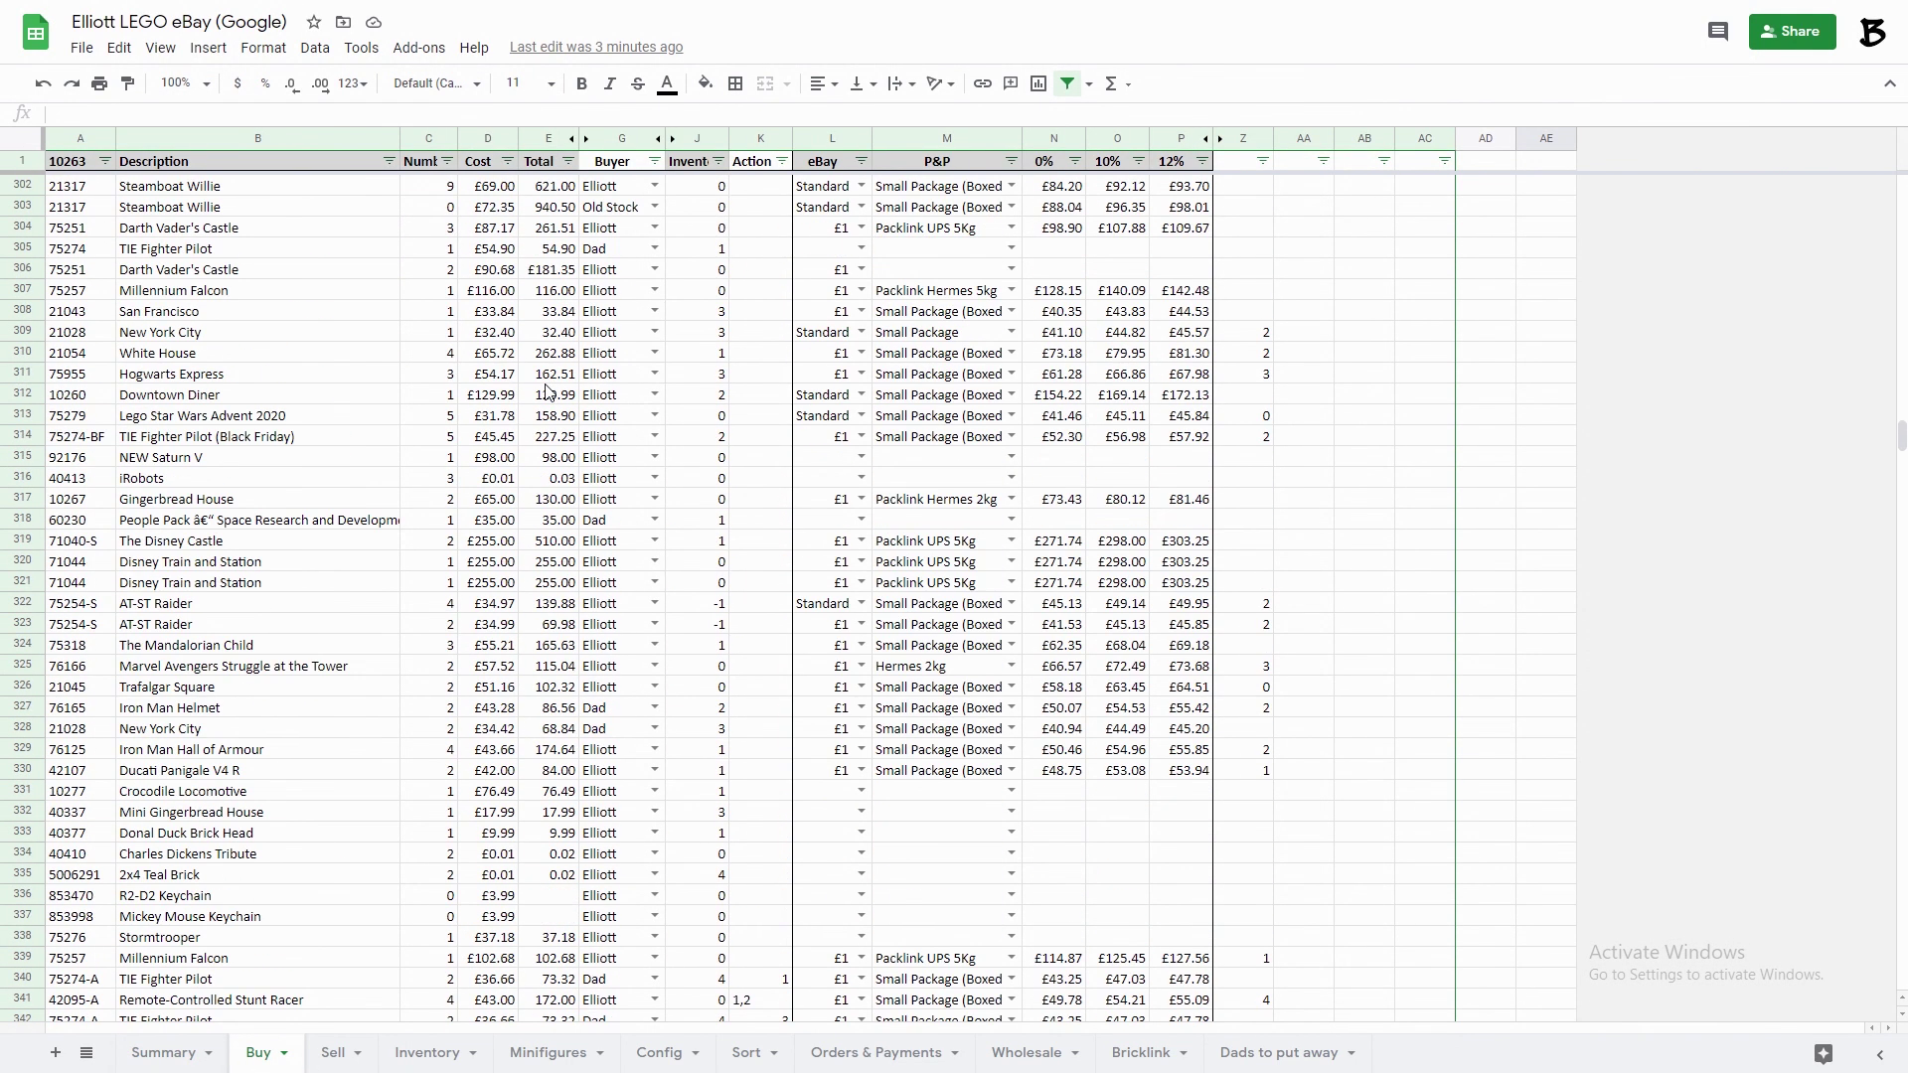
left_click_drag(1900, 398, 1850, 480)
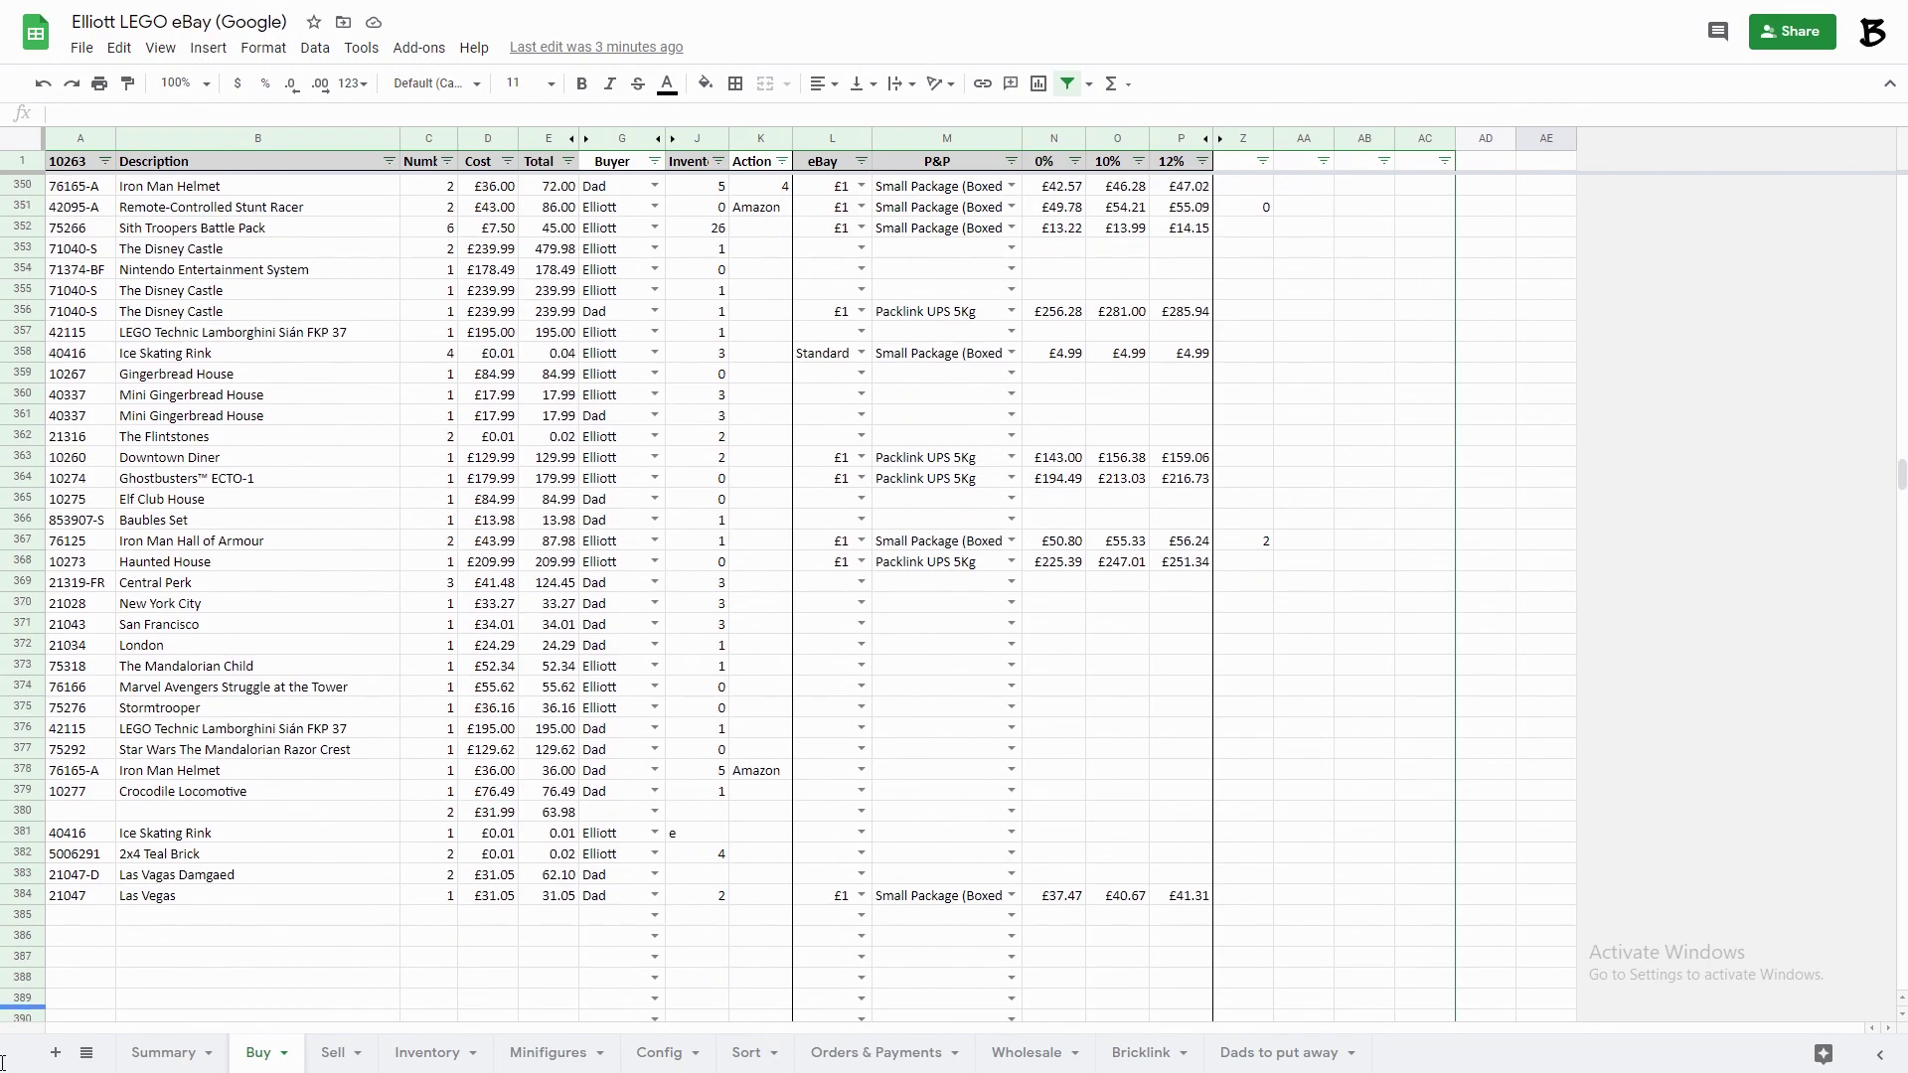
Enter a sample purchase of set 75280 in row 385 with a quantity of 2 and a cost of 24.99.
left_click(70, 915)
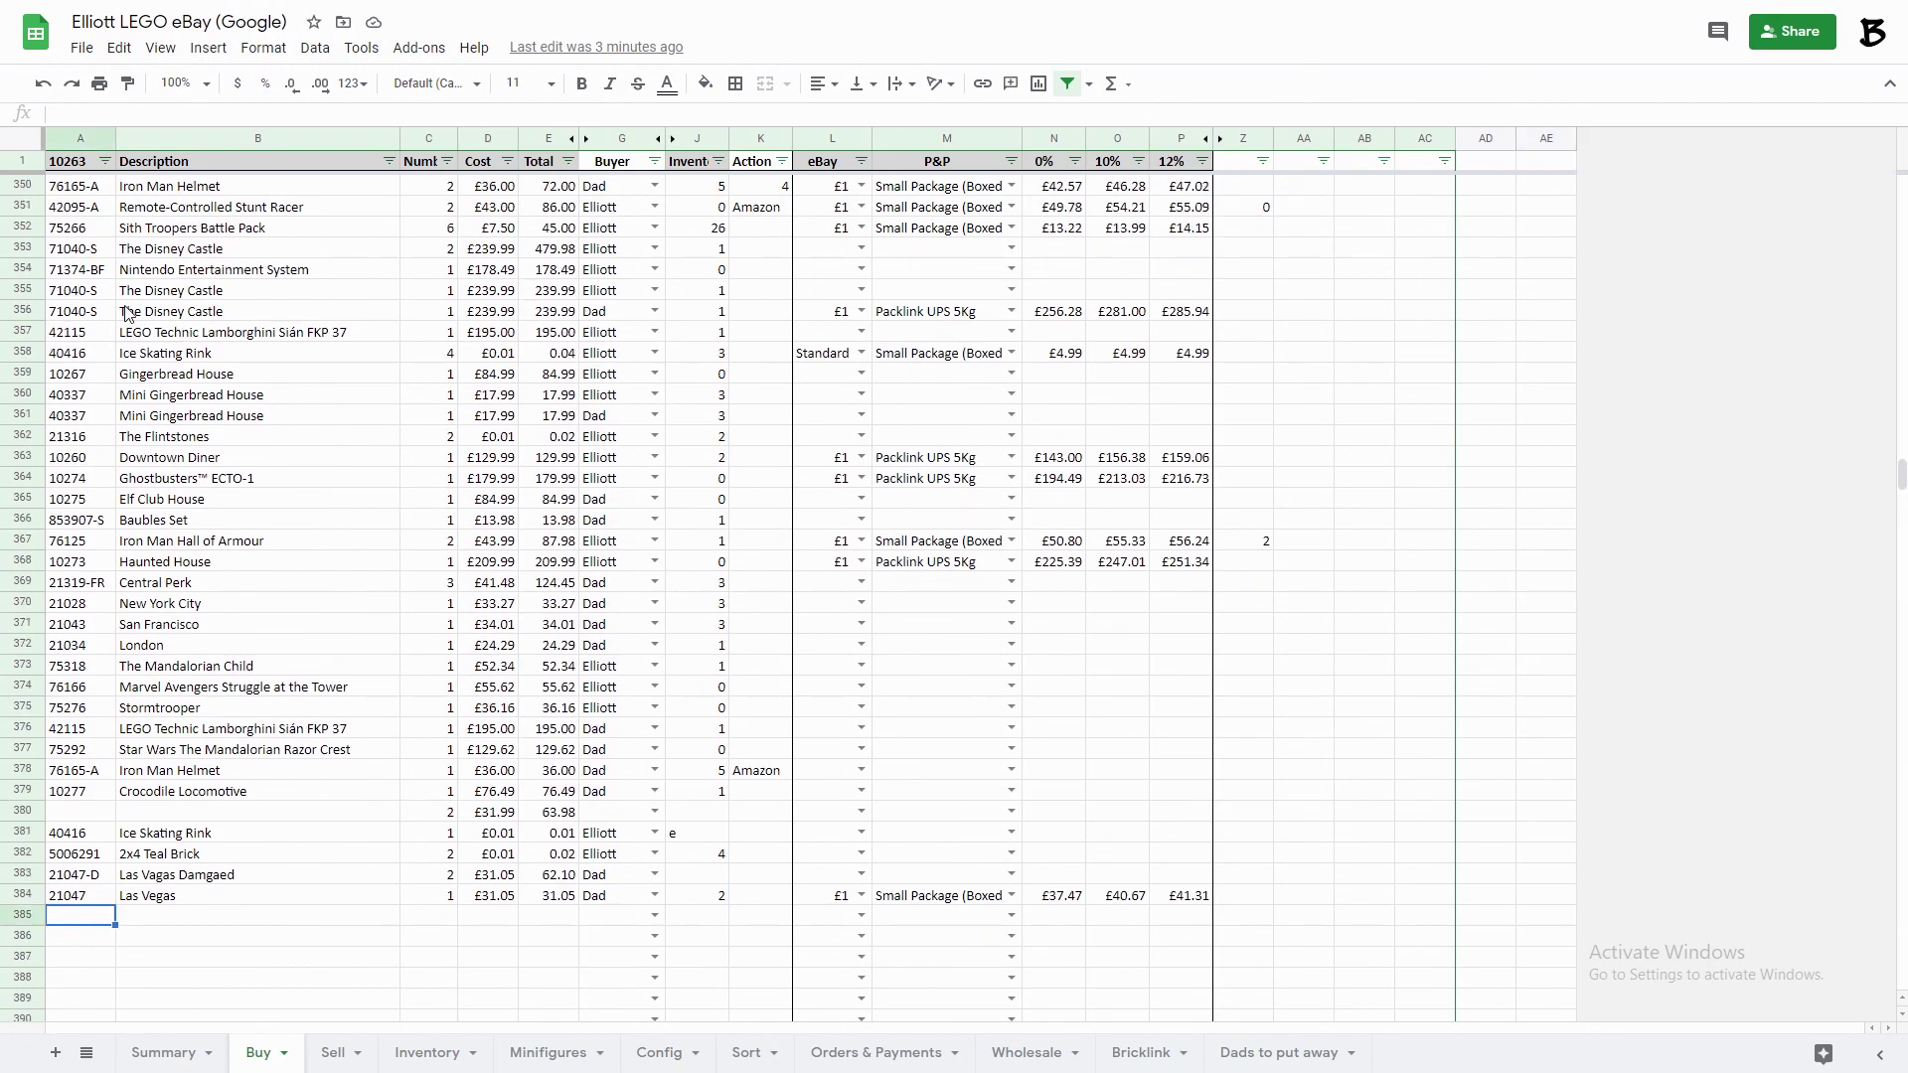
type("75280")
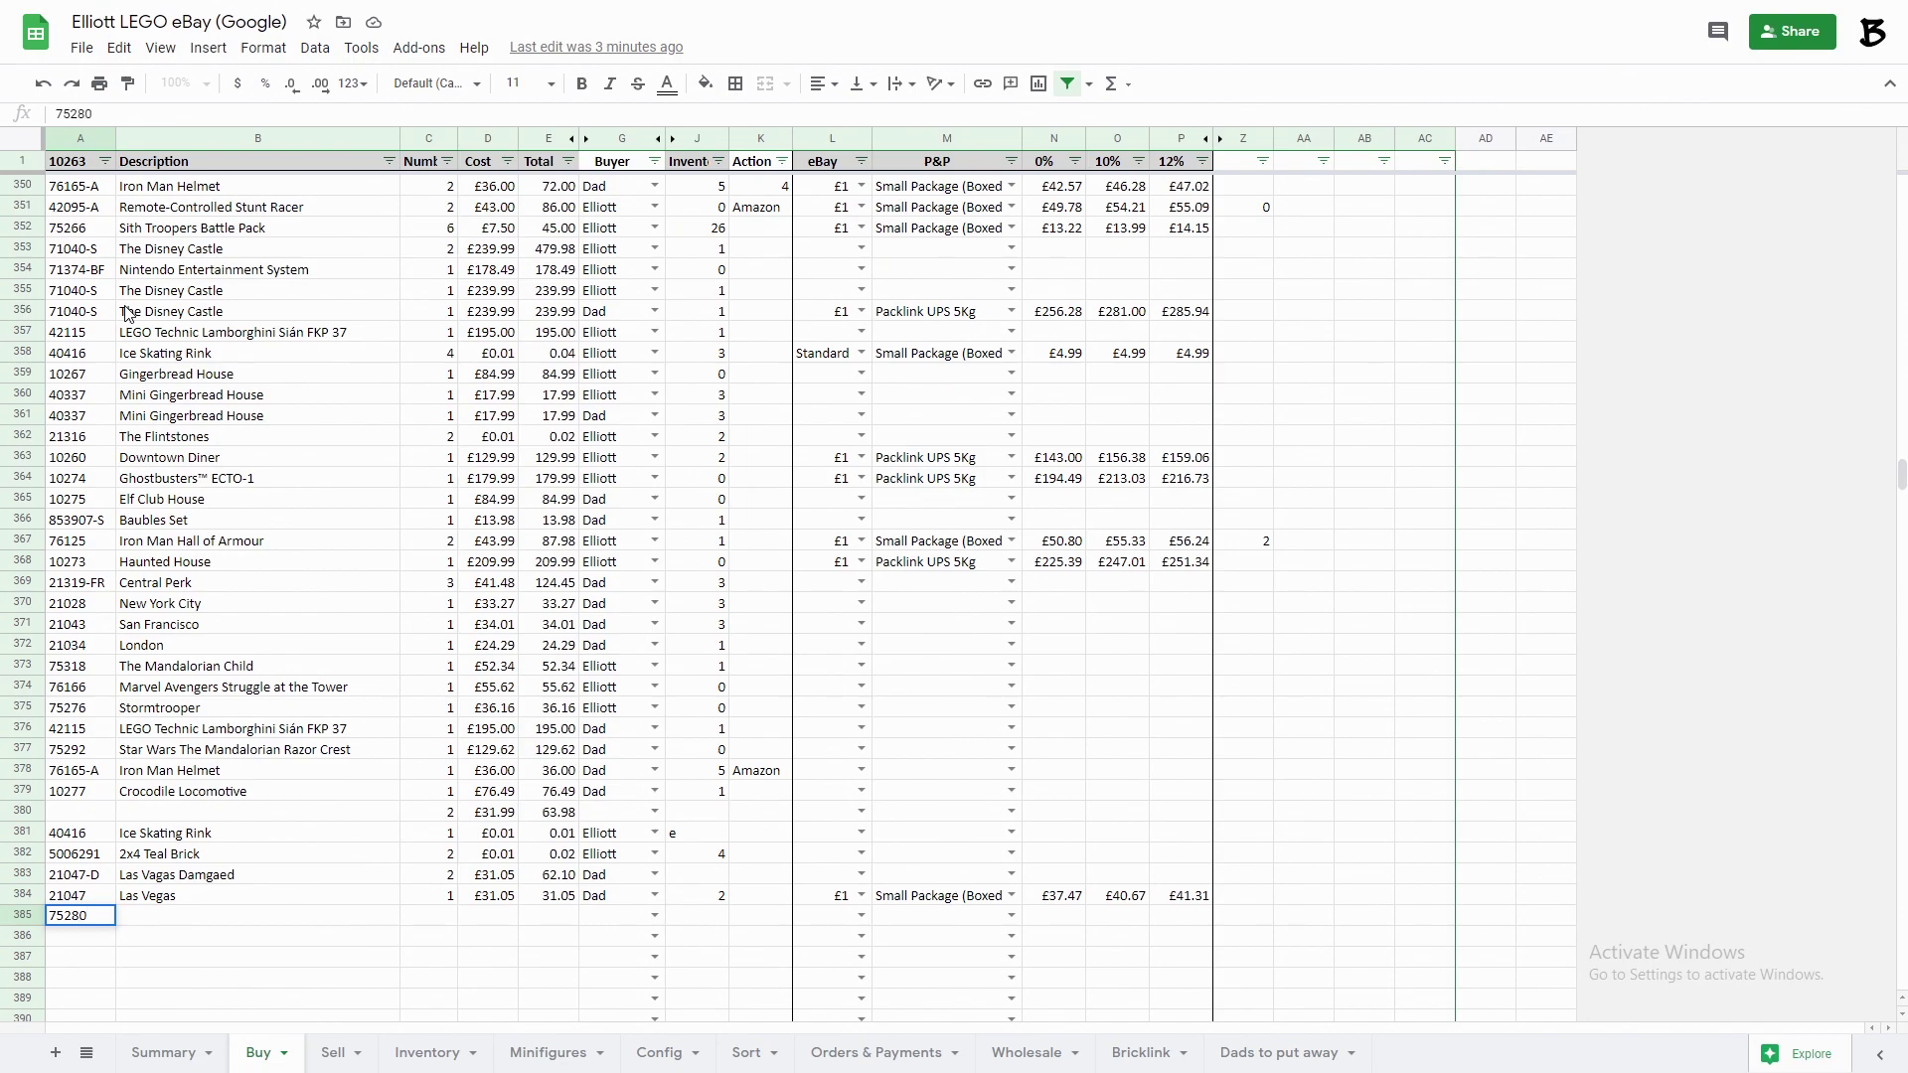
key("Tab")
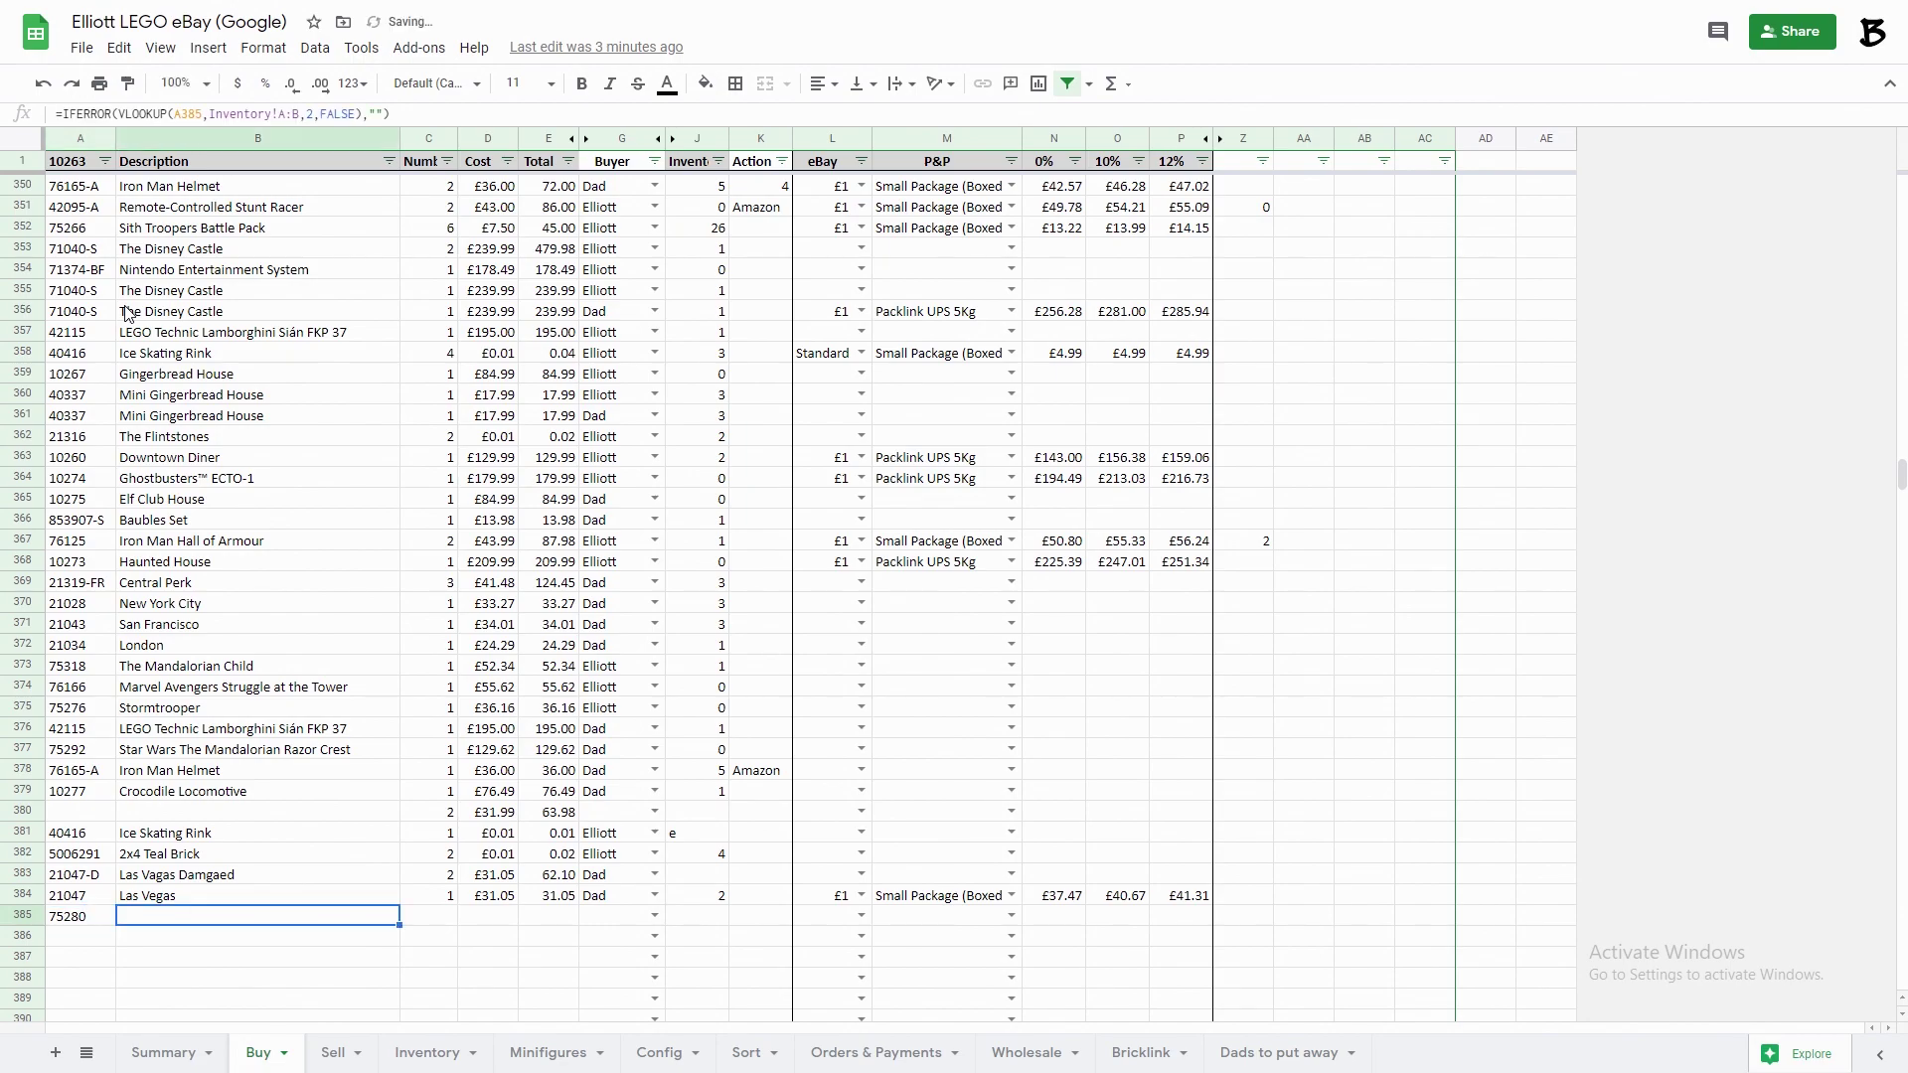
key("Tab")
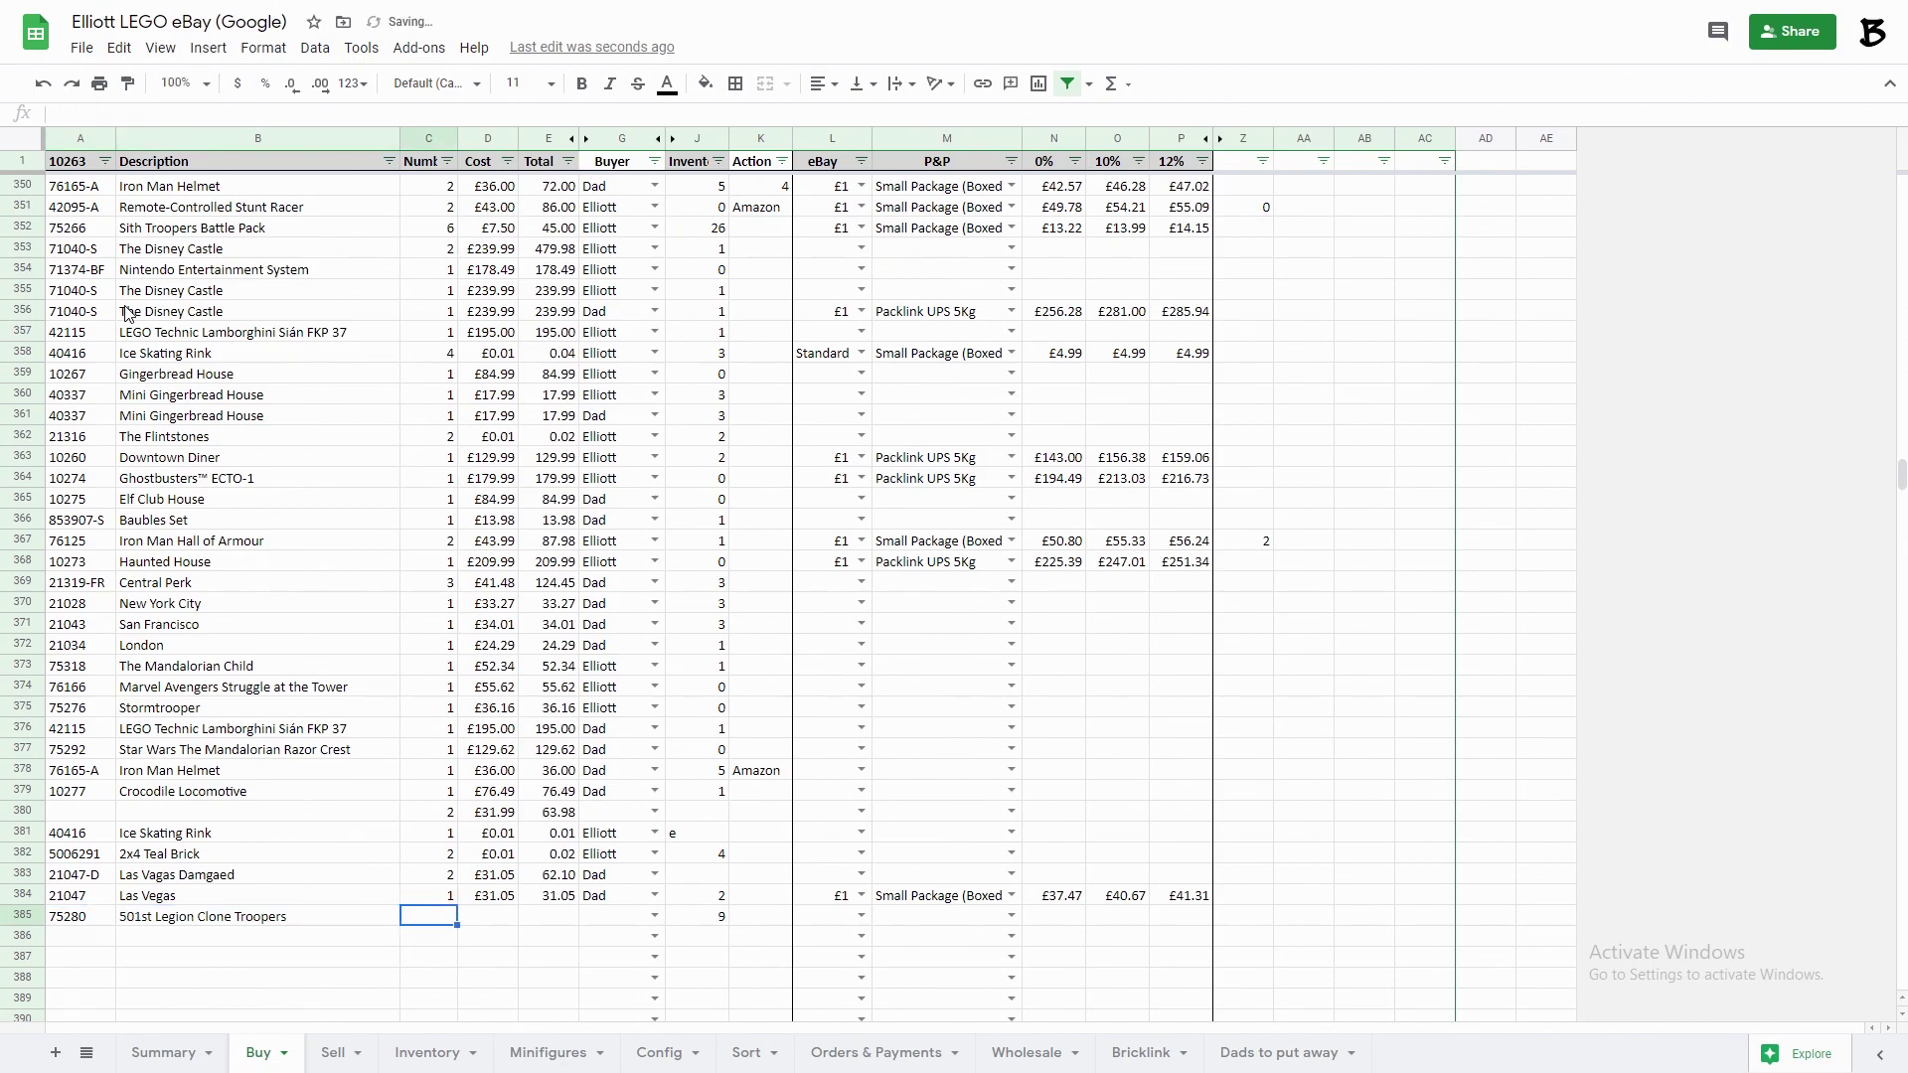
type("2")
key("Tab")
type("24.99")
key("Tab")
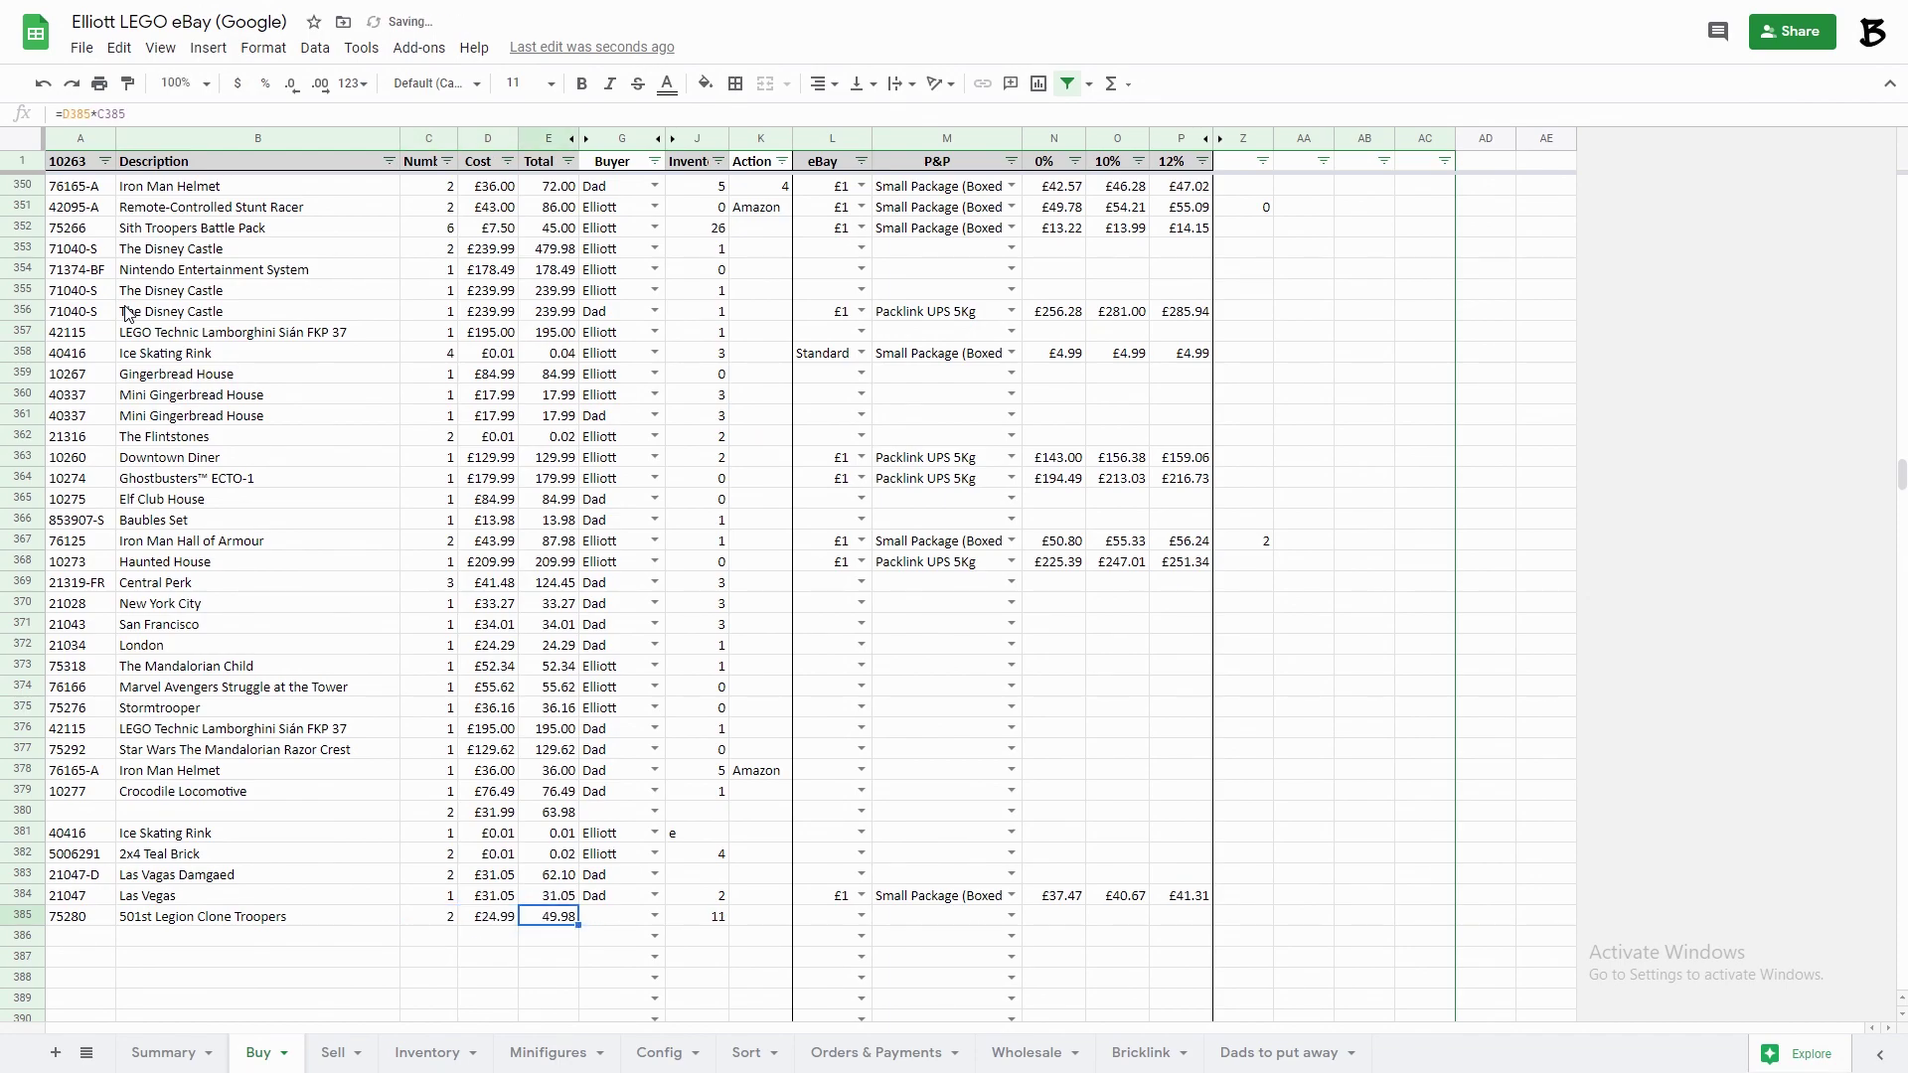
Fill in the buyer's name for row 385 and set its eBay fee option to Standard.
key("Tab")
type("Elliott")
key("Tab")
key("Tab")
key("Tab")
type("Standard")
key("Tab")
Copy the P&P option Small Package (Boxed) from row 384 into row 385 and check the calculated selling prices.
key("Tab")
key("Up")
key("Left")
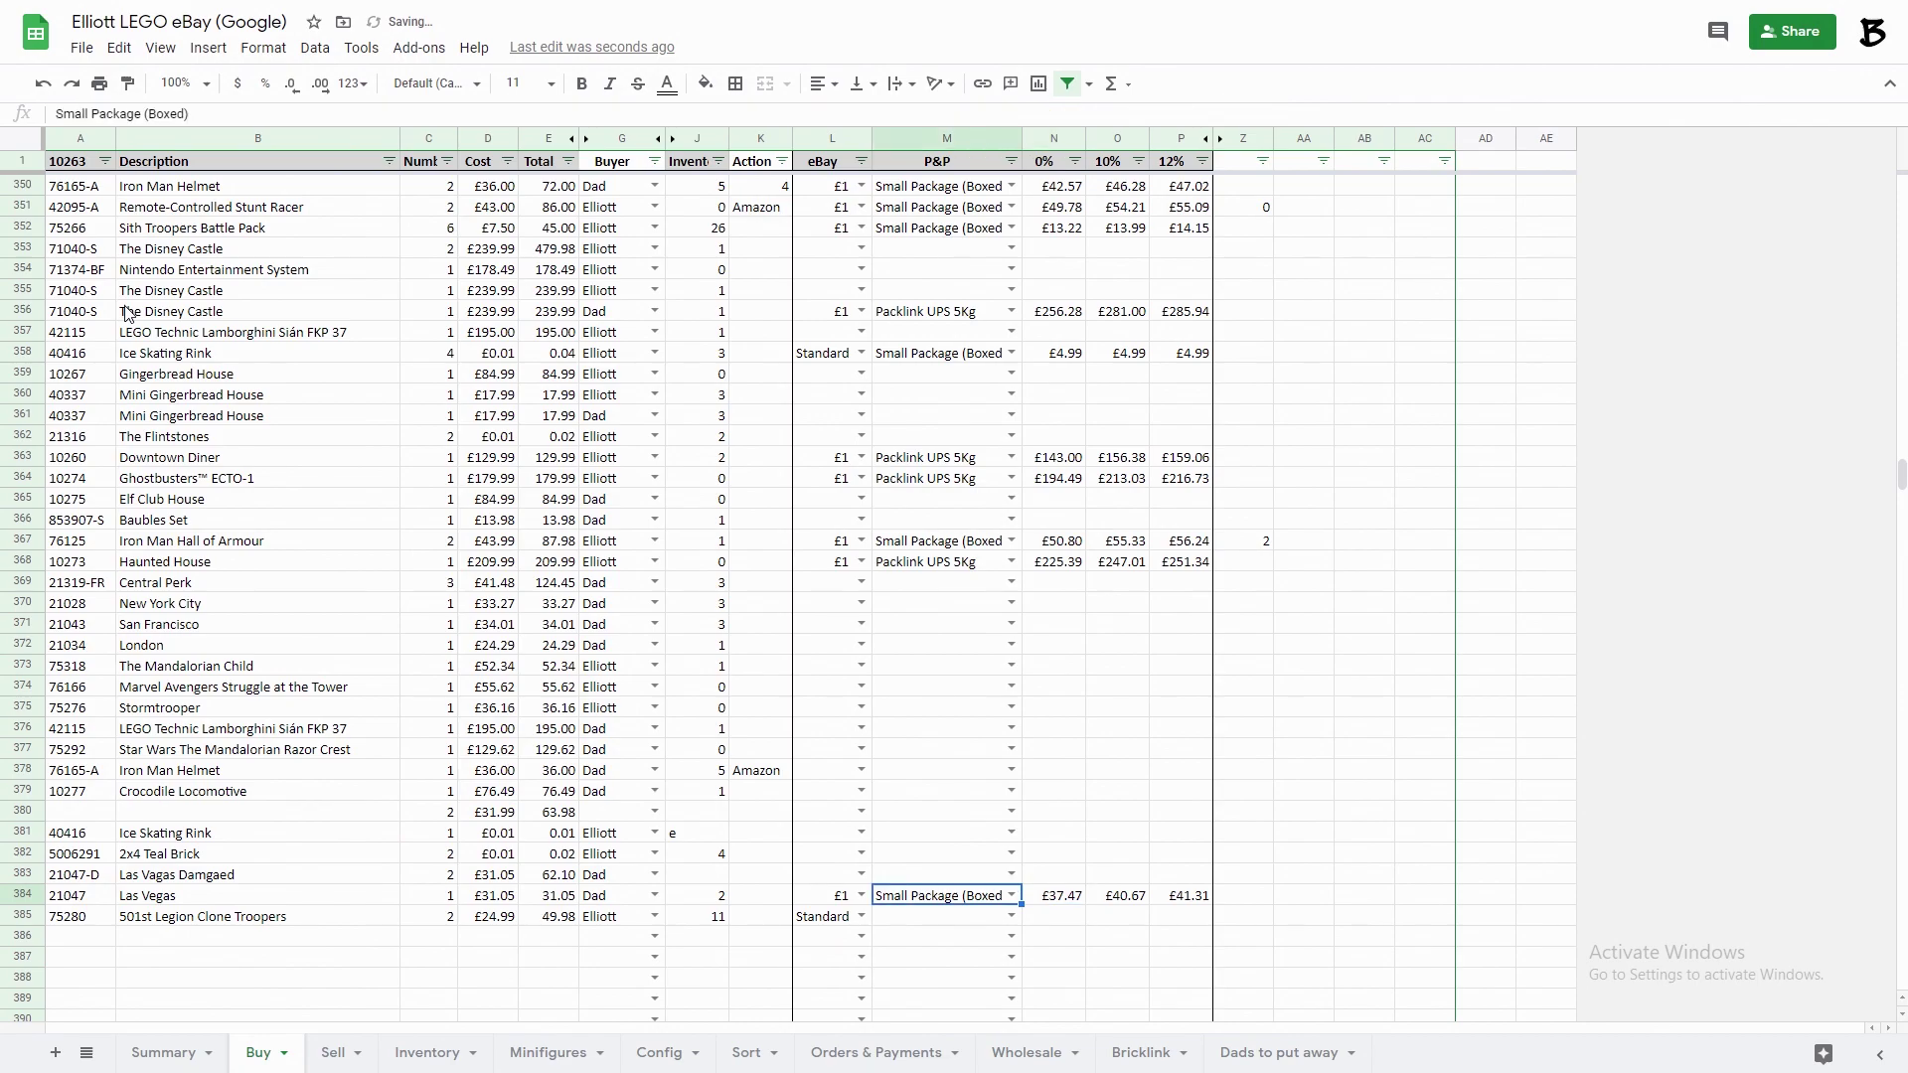
key("ctrl+c")
key("Down")
key("ctrl+v")
key("Right")
key("Right")
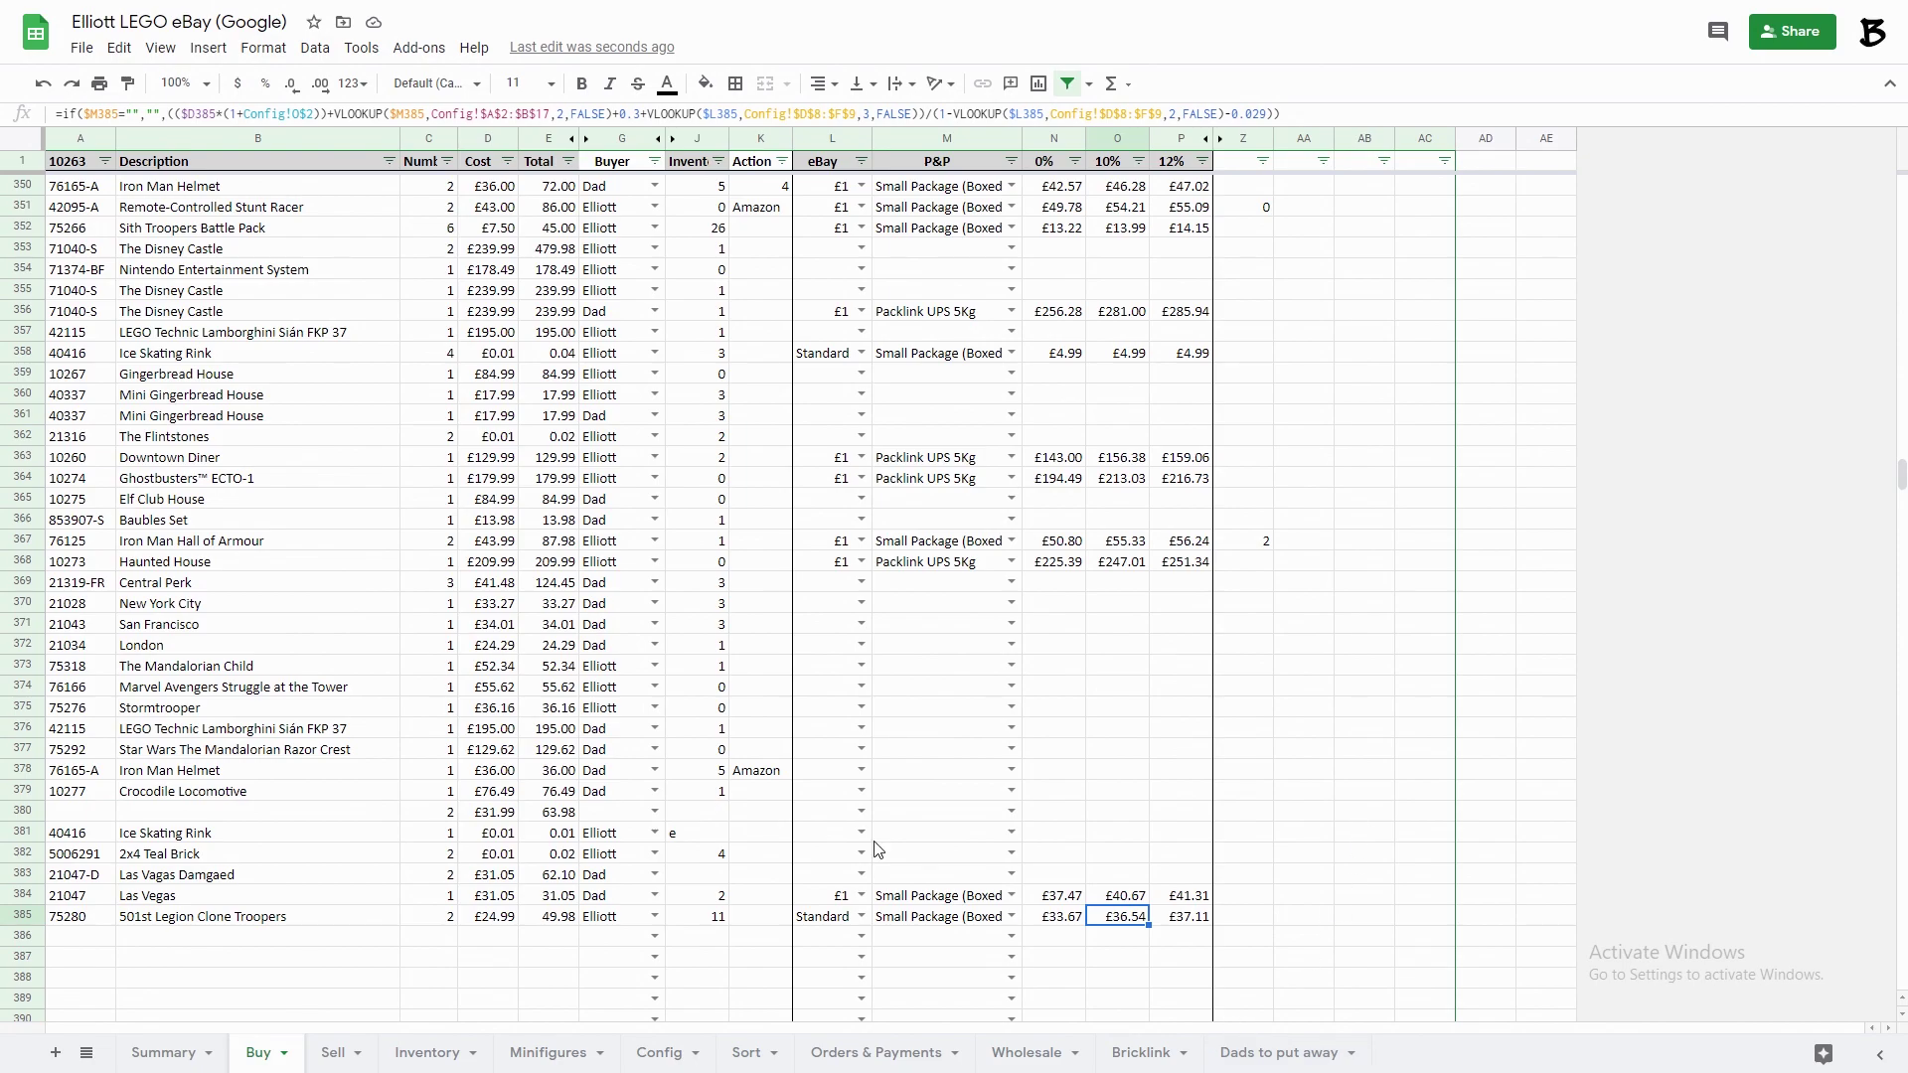
Try other price options in row 385: eBay fee 1 with P&P They pay, and the eBay fee Standard.
left_click(863, 916)
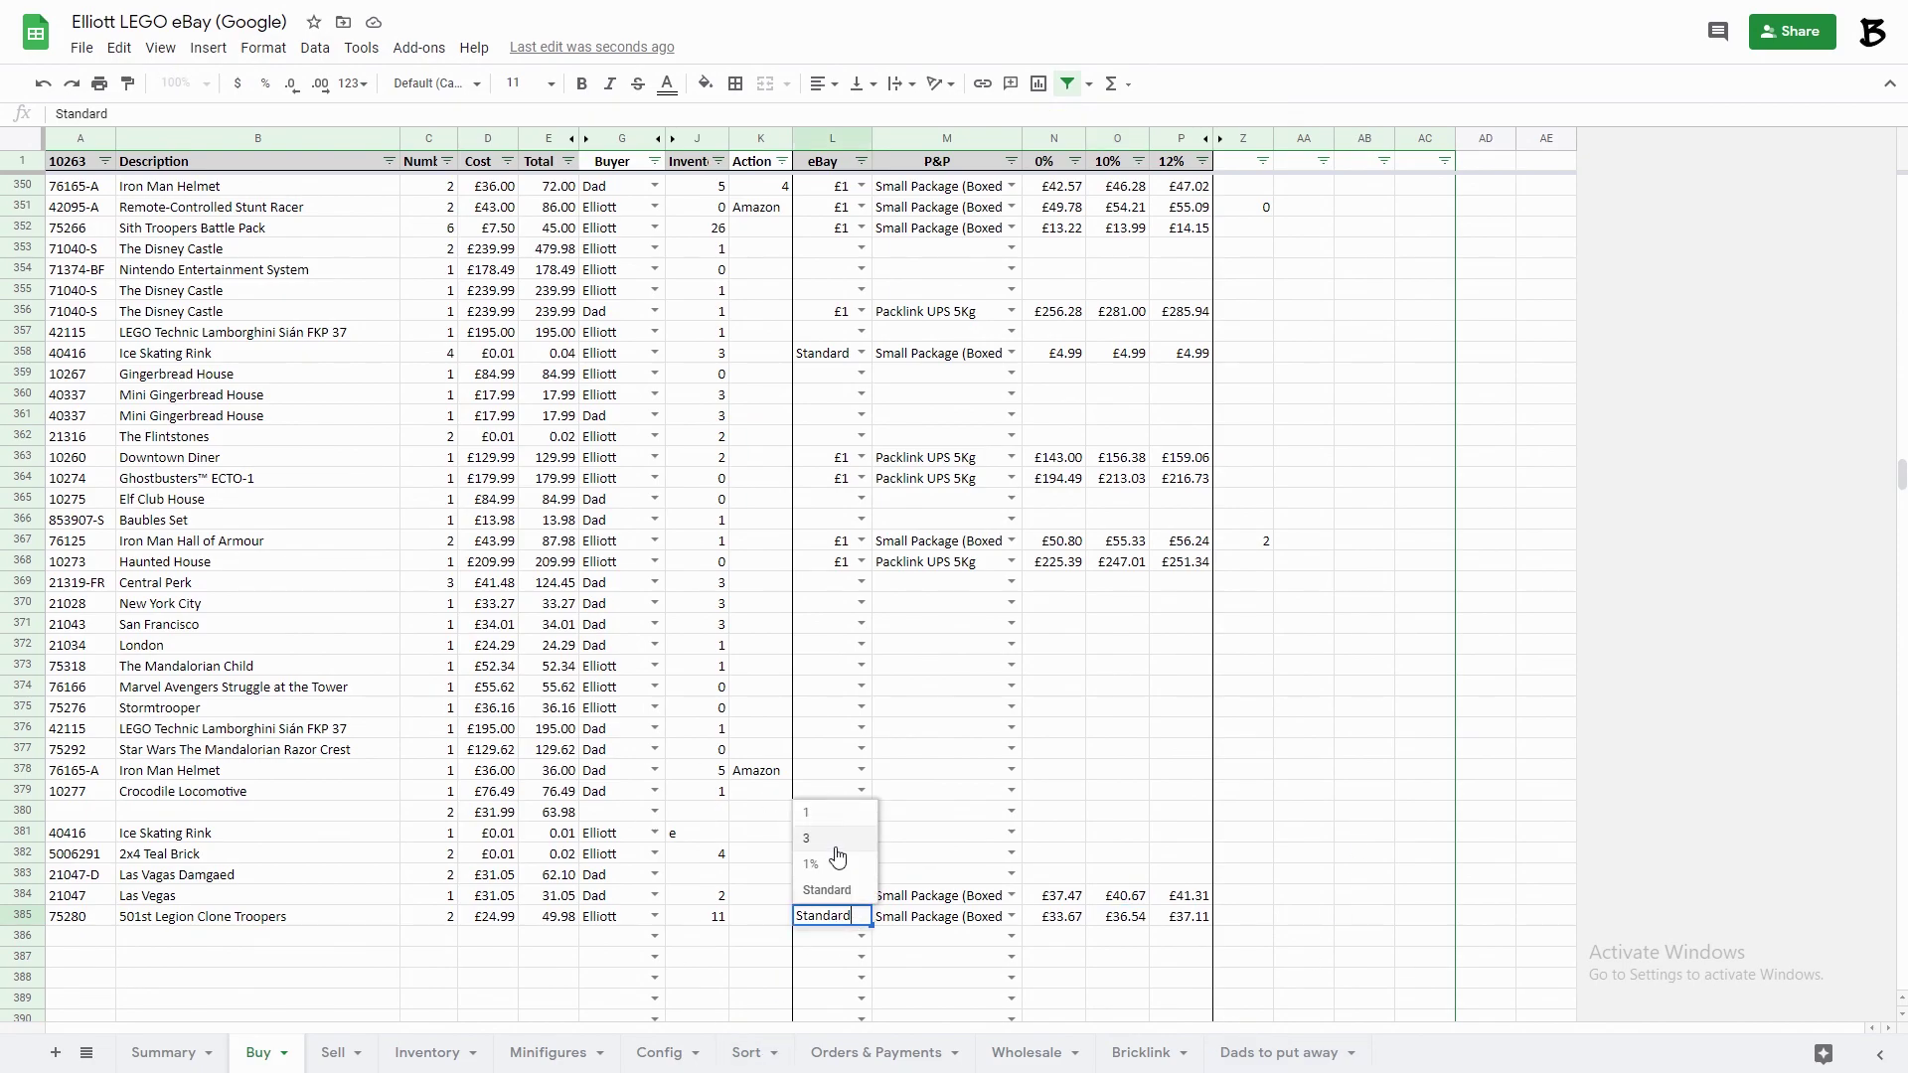
left_click(815, 835)
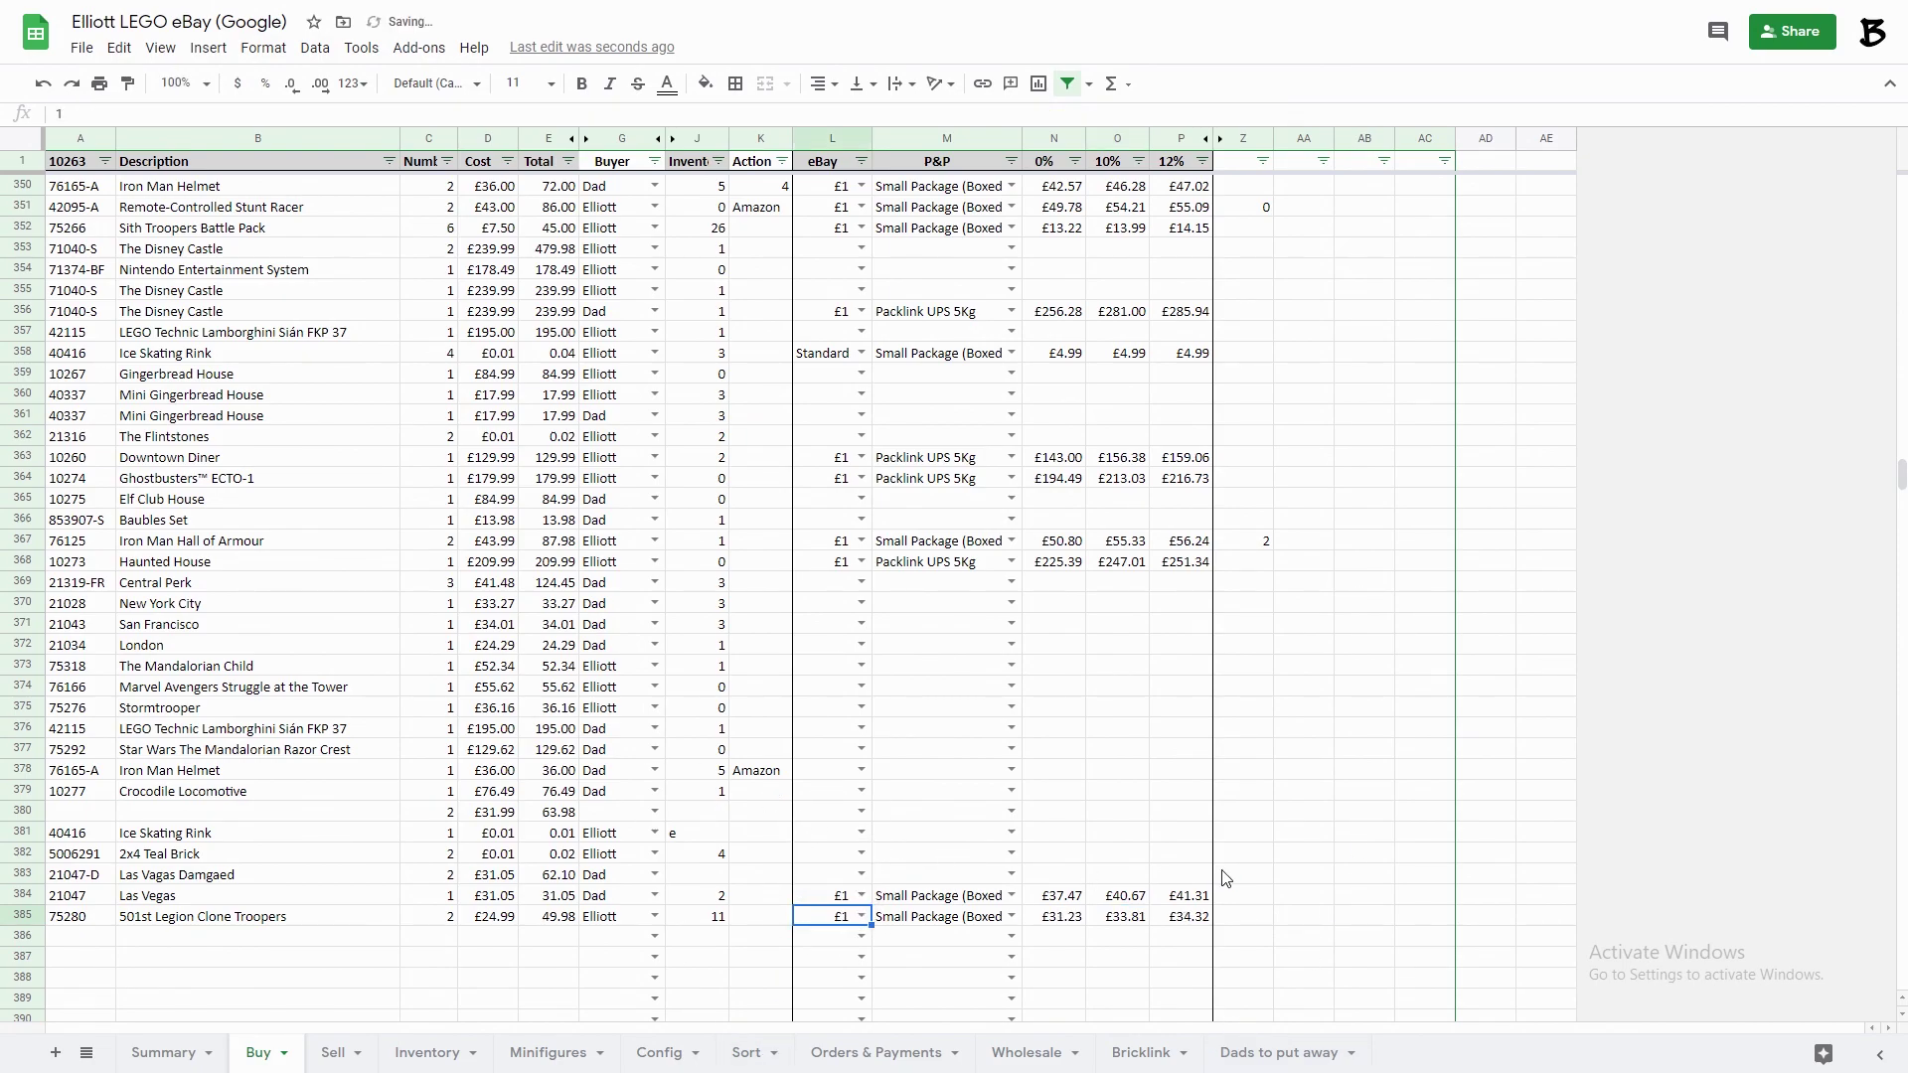
left_click(1010, 916)
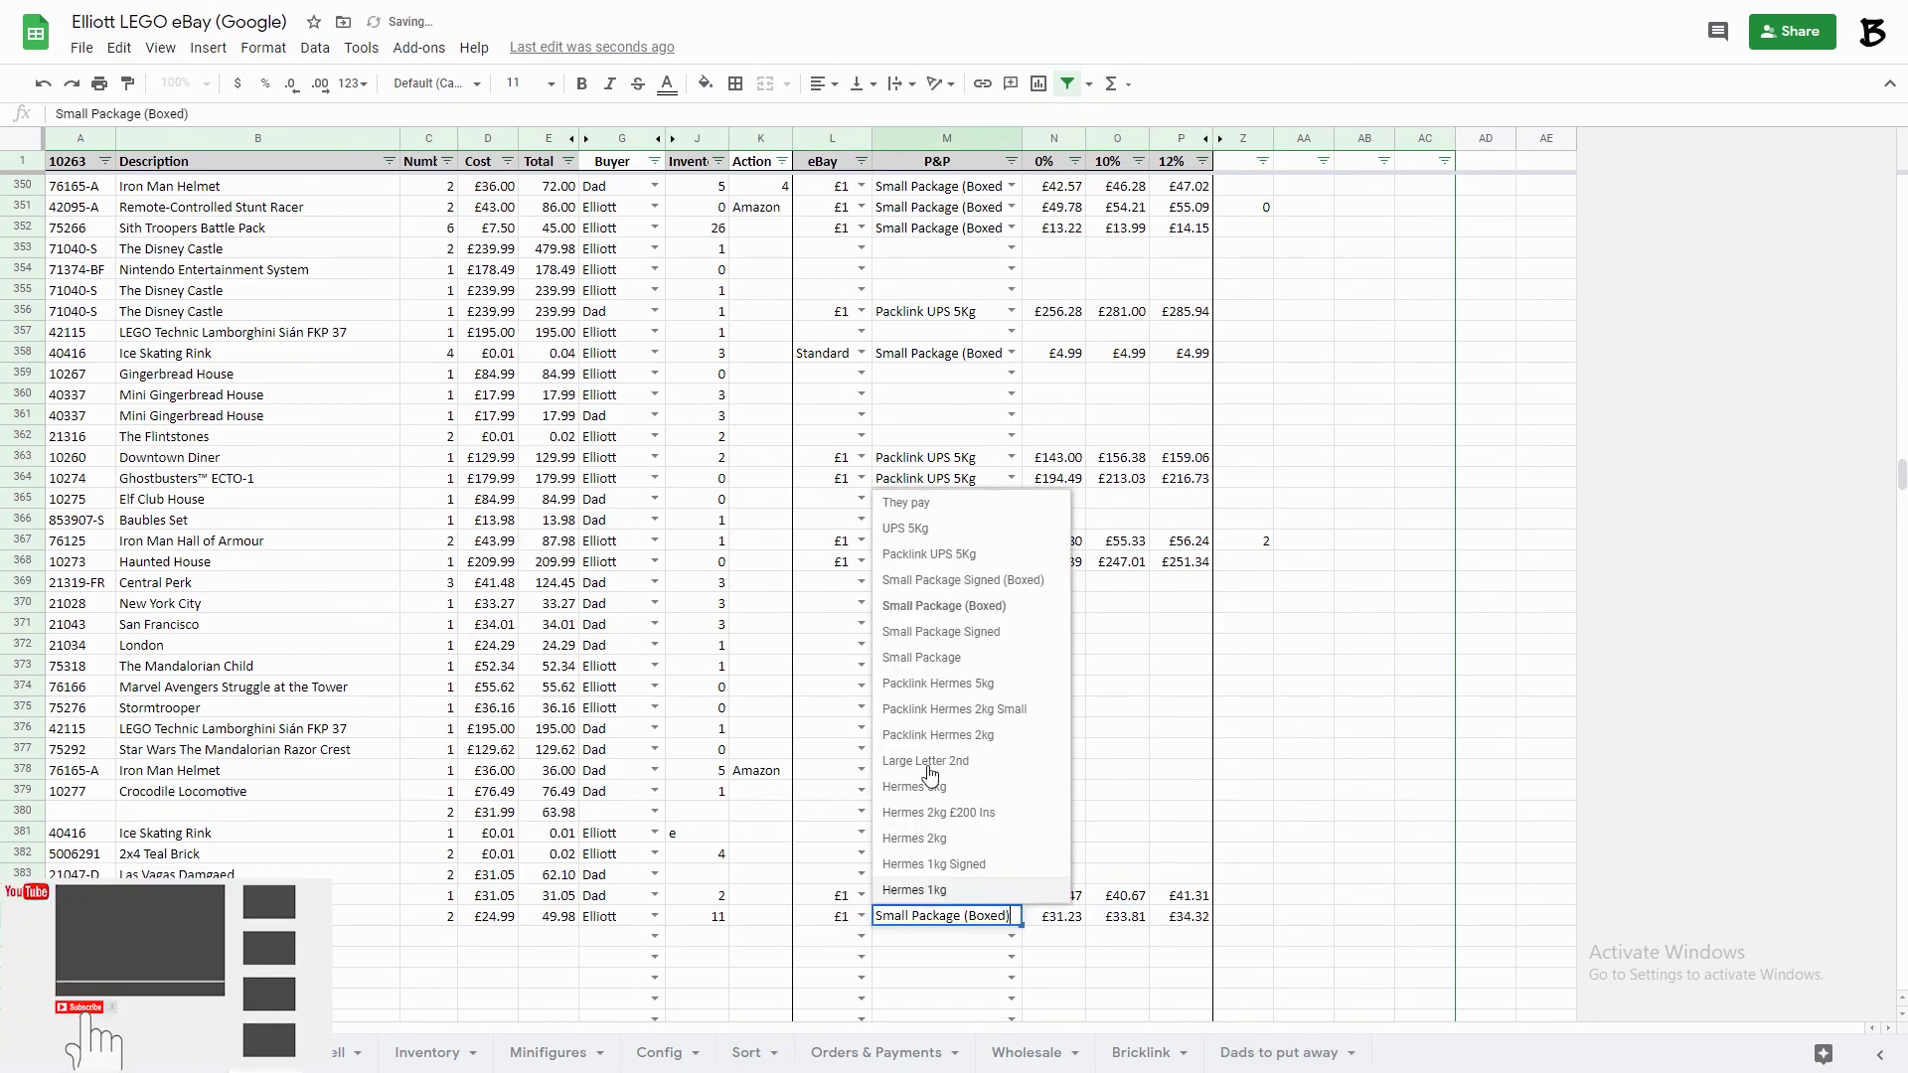
left_click(938, 503)
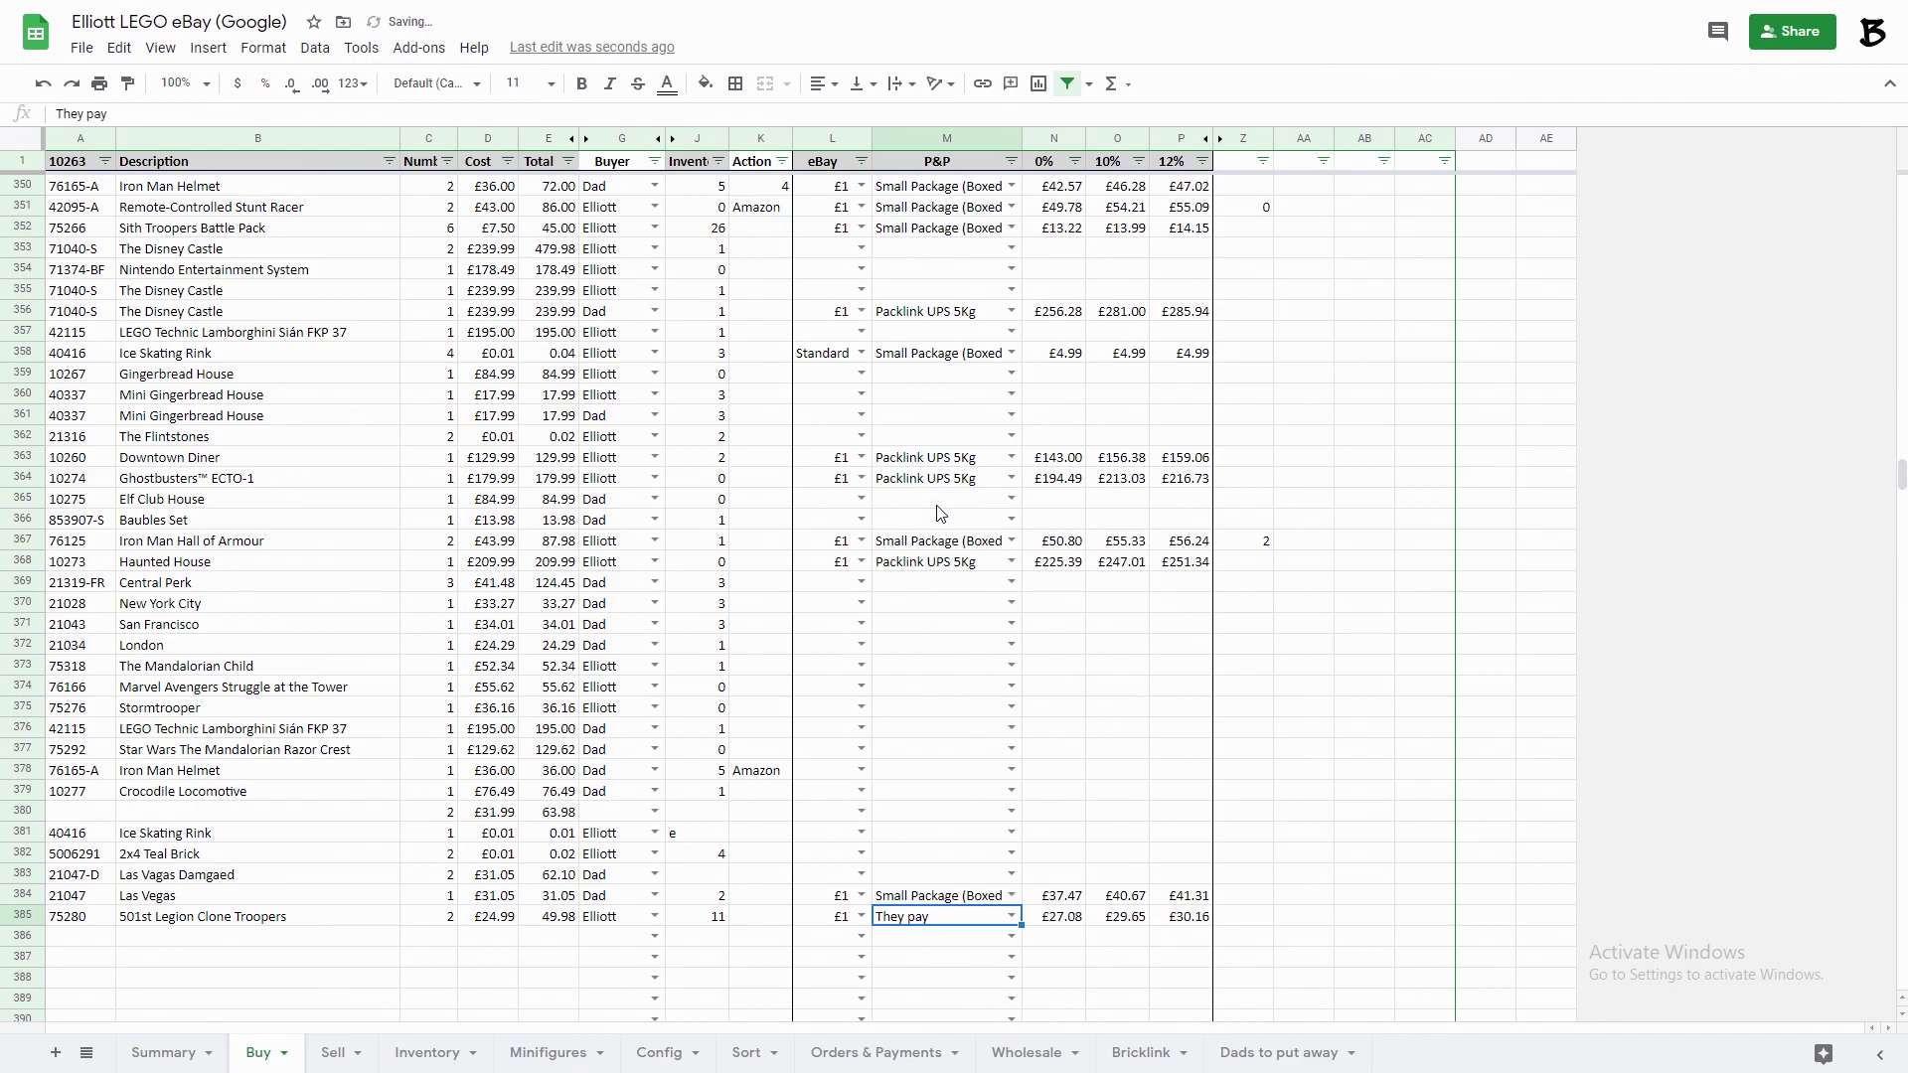
left_click(868, 913)
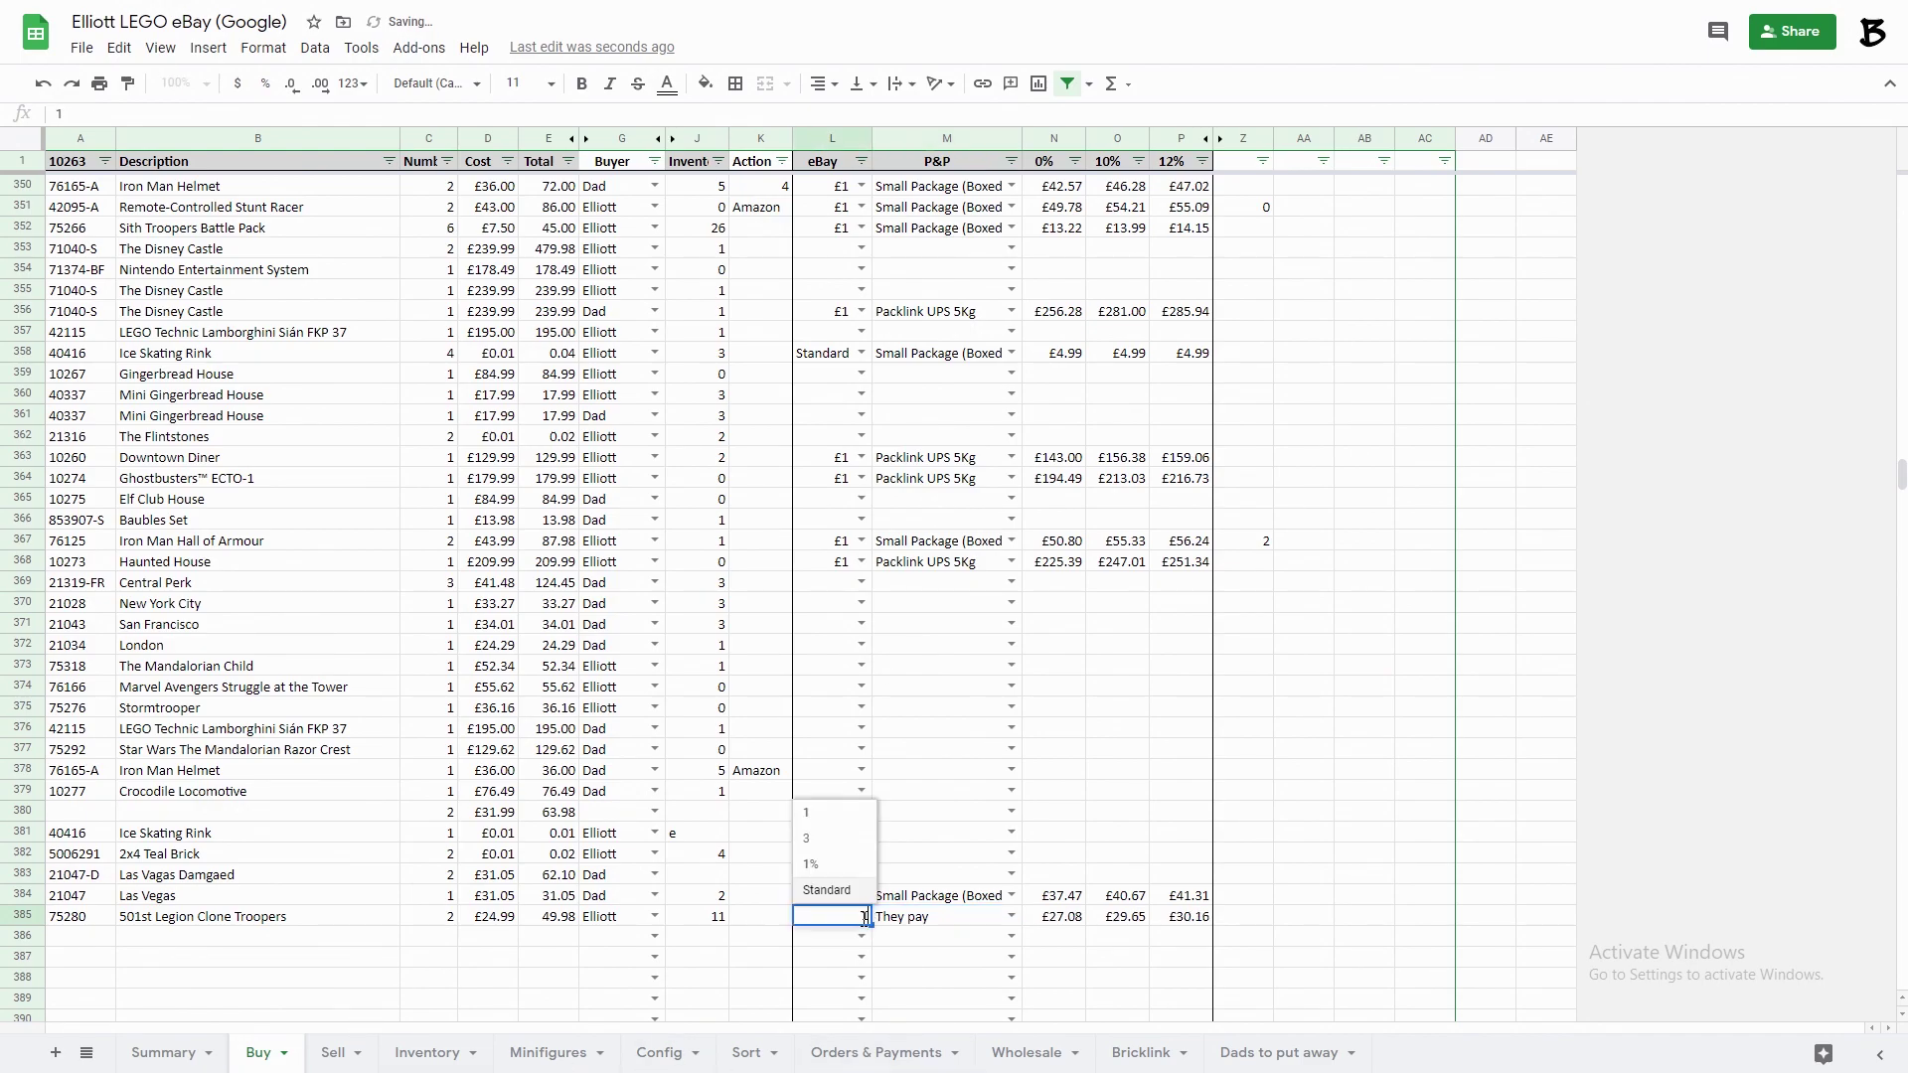
left_click(837, 891)
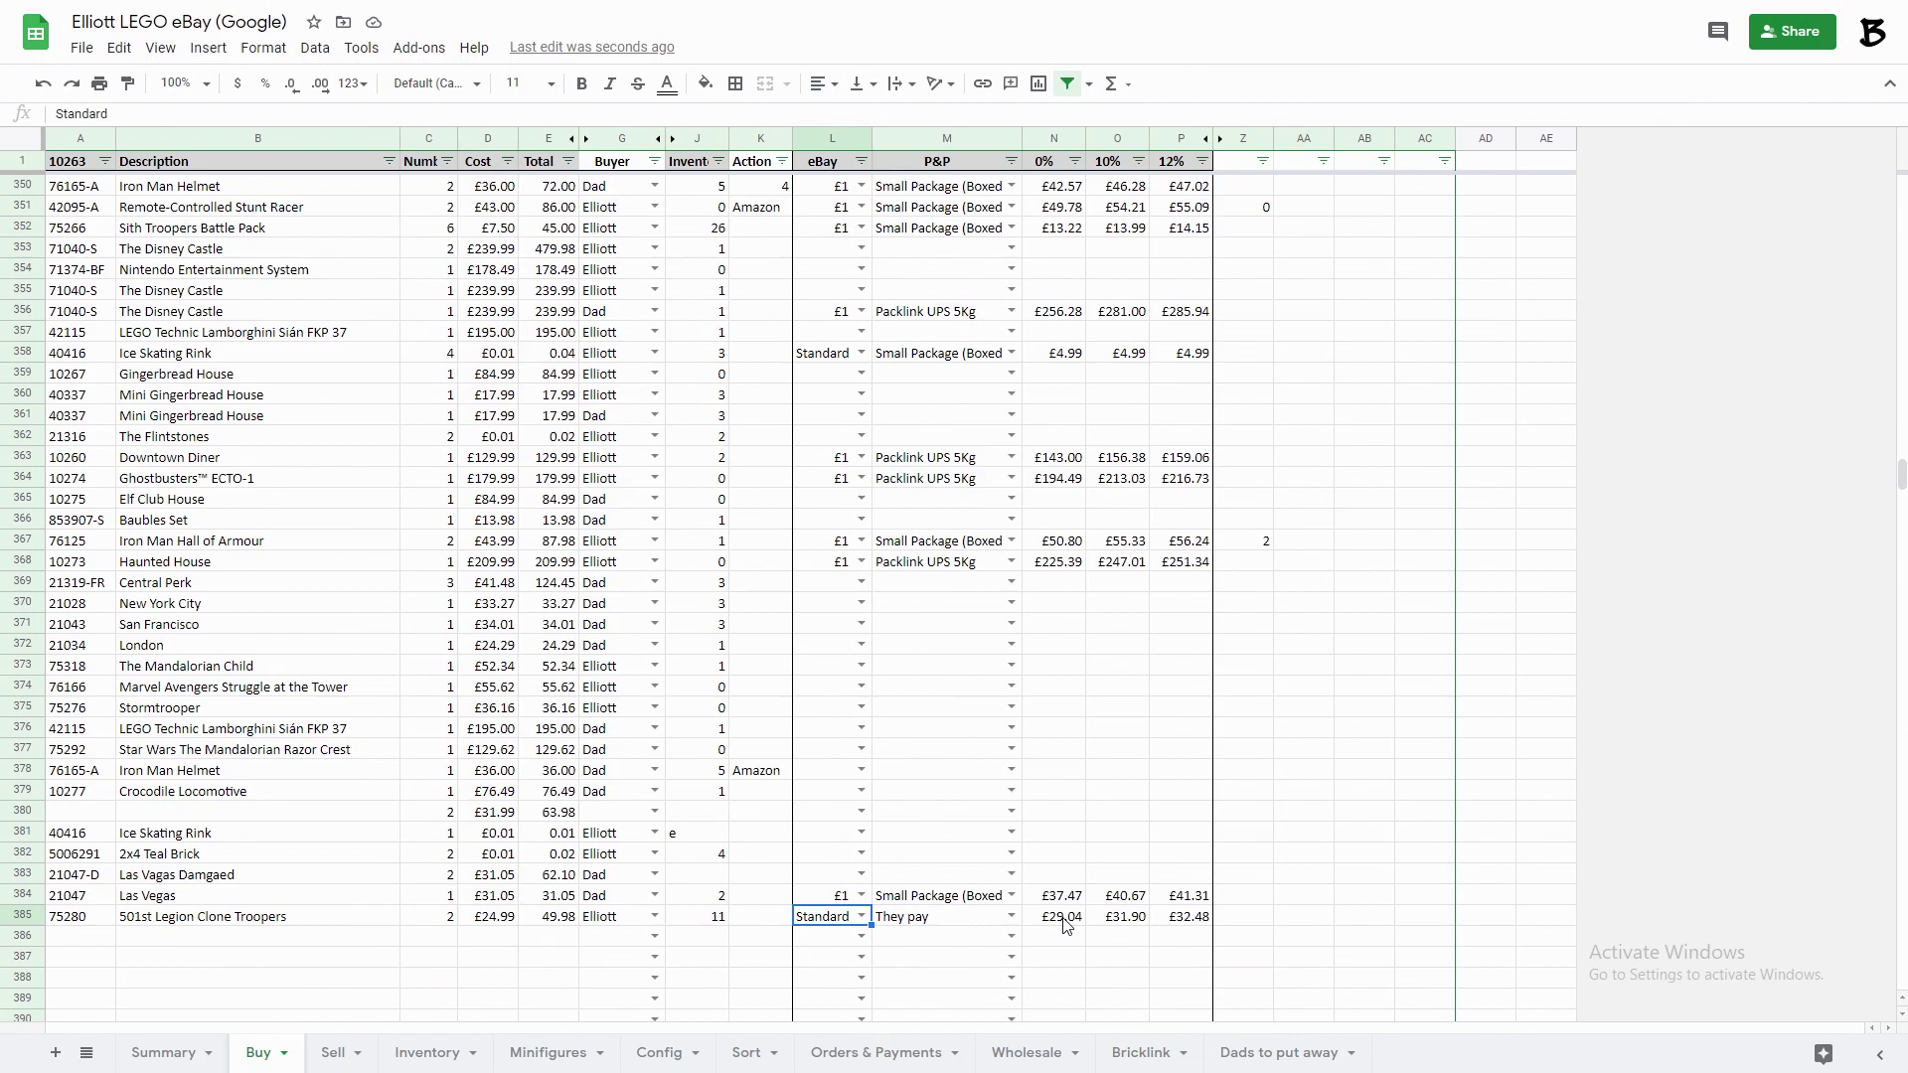
Clear the sample purchase from row 385, columns A to P.
left_click_drag(62, 916, 1179, 918)
key("Delete")
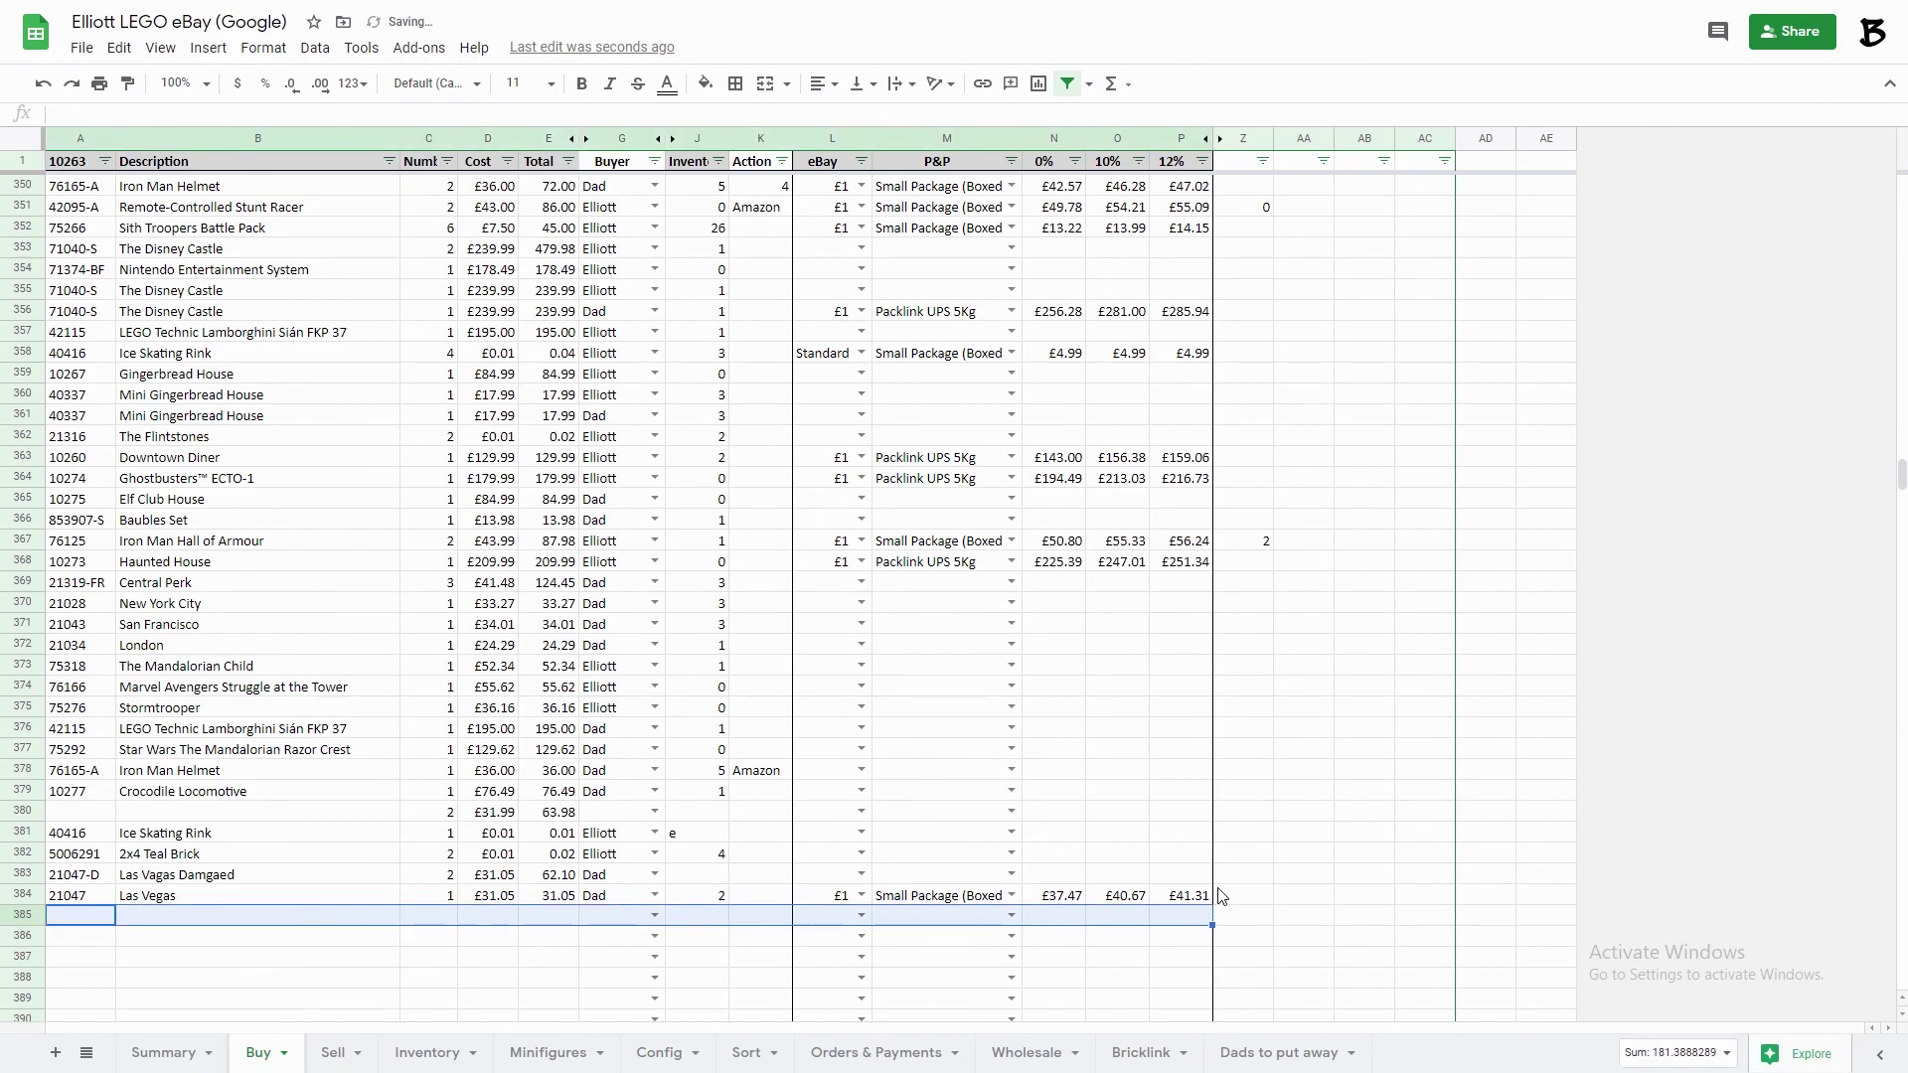
Undo the clearing of row 385 and the sample purchase entries made there on the Buy sheet.
left_click(245, 918)
key("ctrl+z")
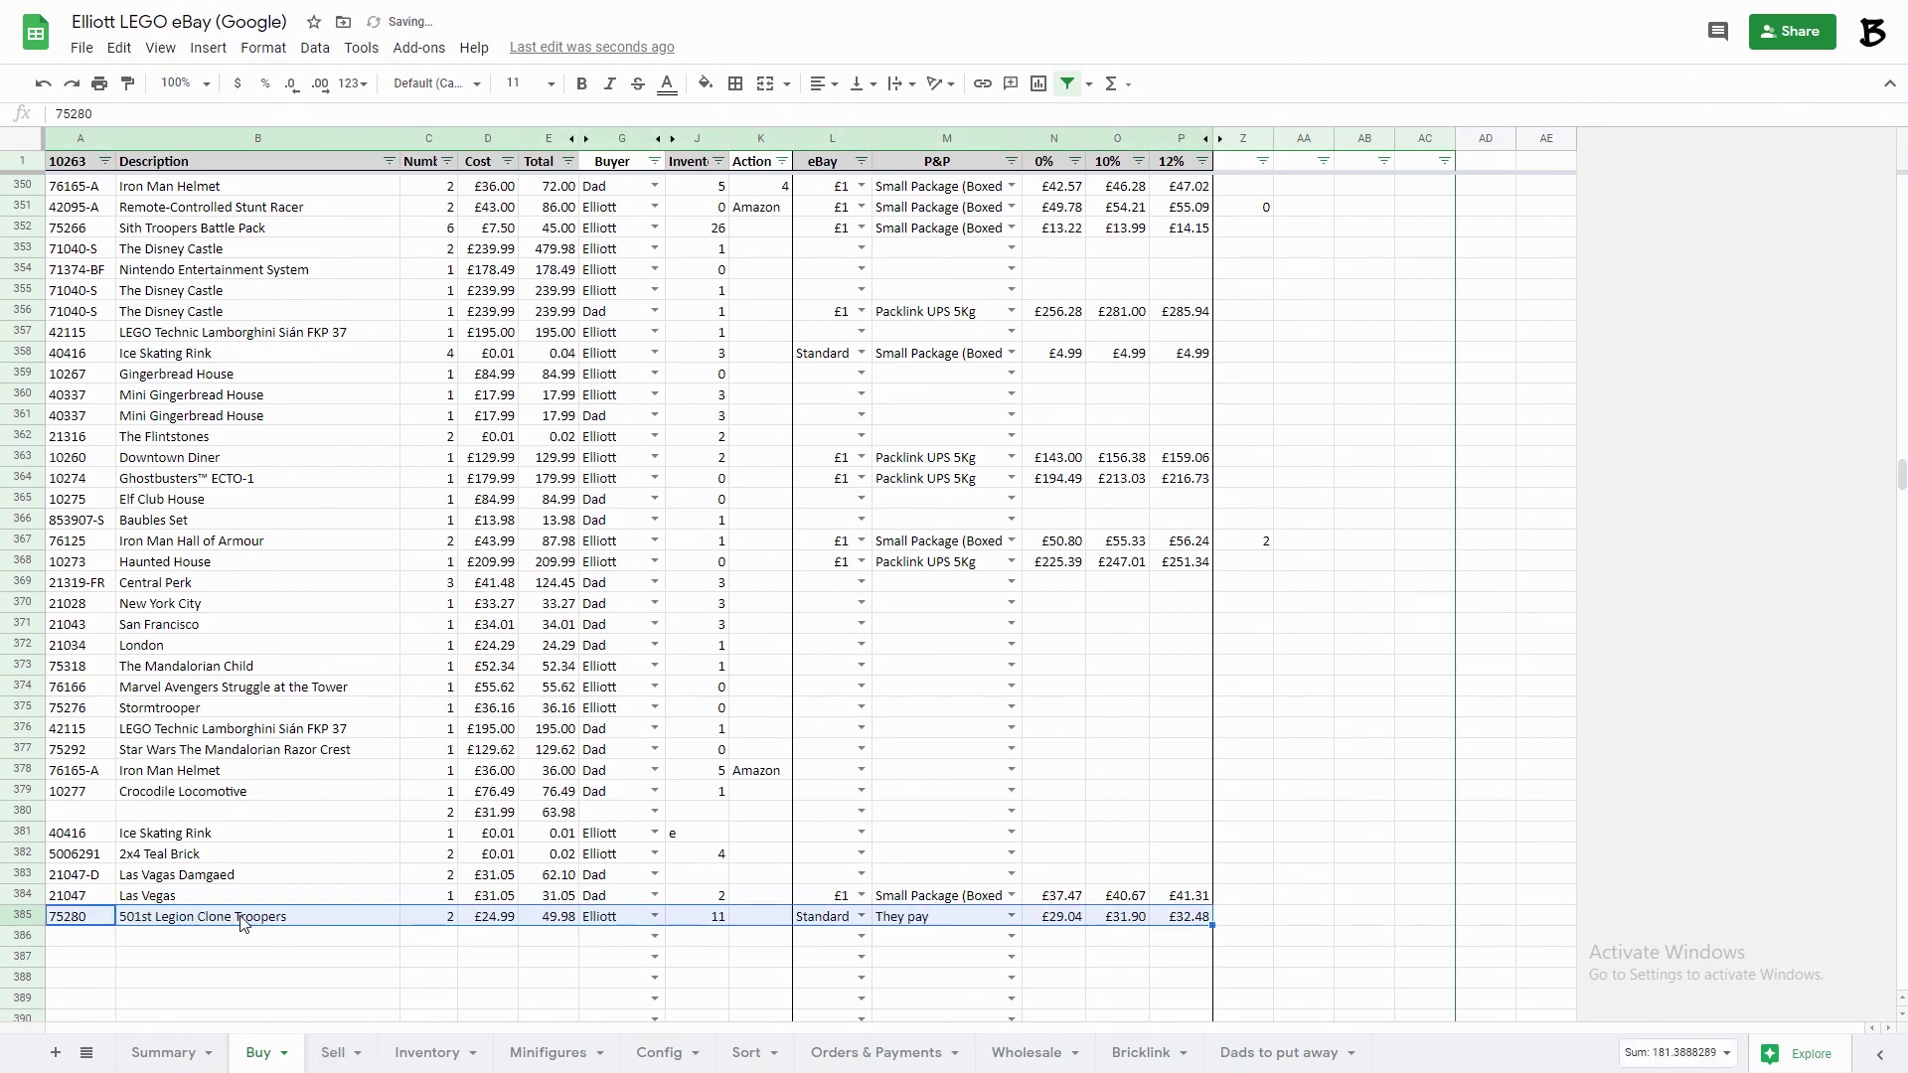
key("ctrl+z")
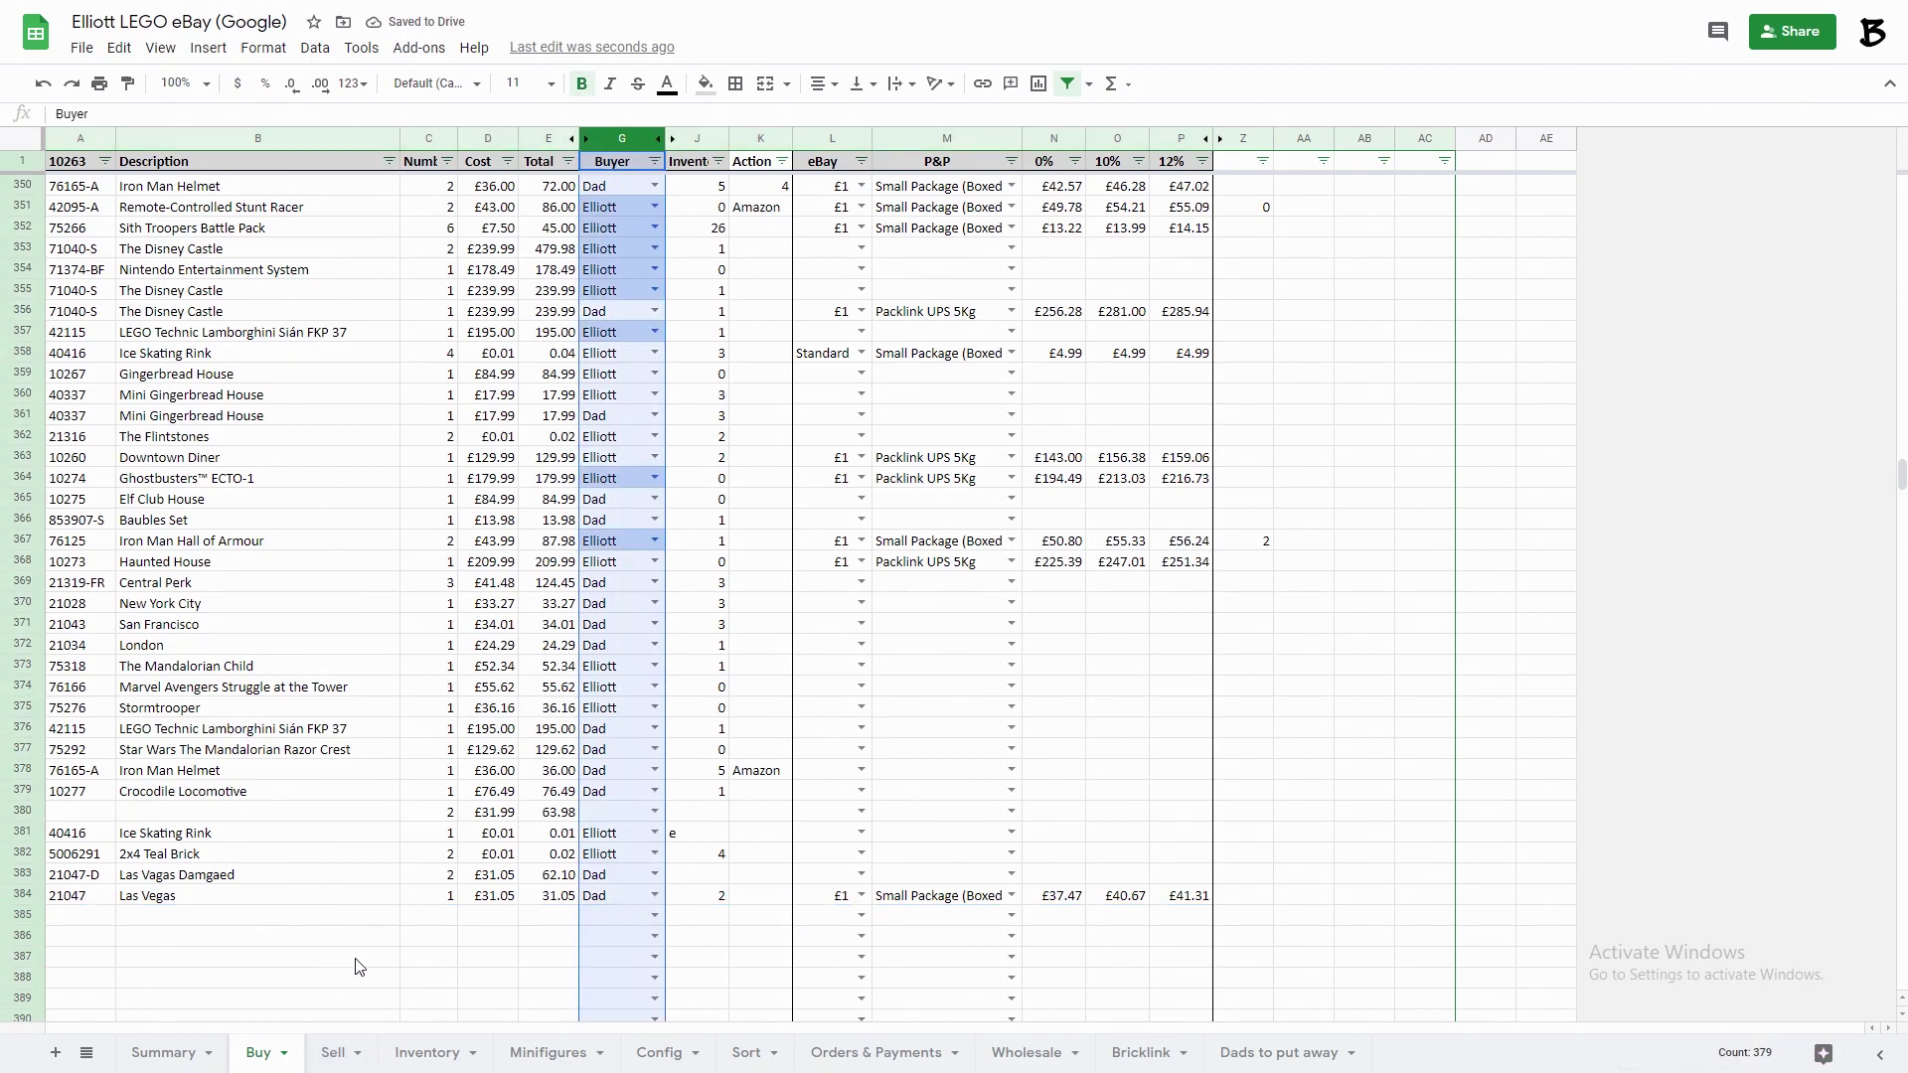
Examine the sales records on the Sell sheet, including the first dated sale in the Date column.
left_click(336, 1054)
scroll(345, 810, "down", 20)
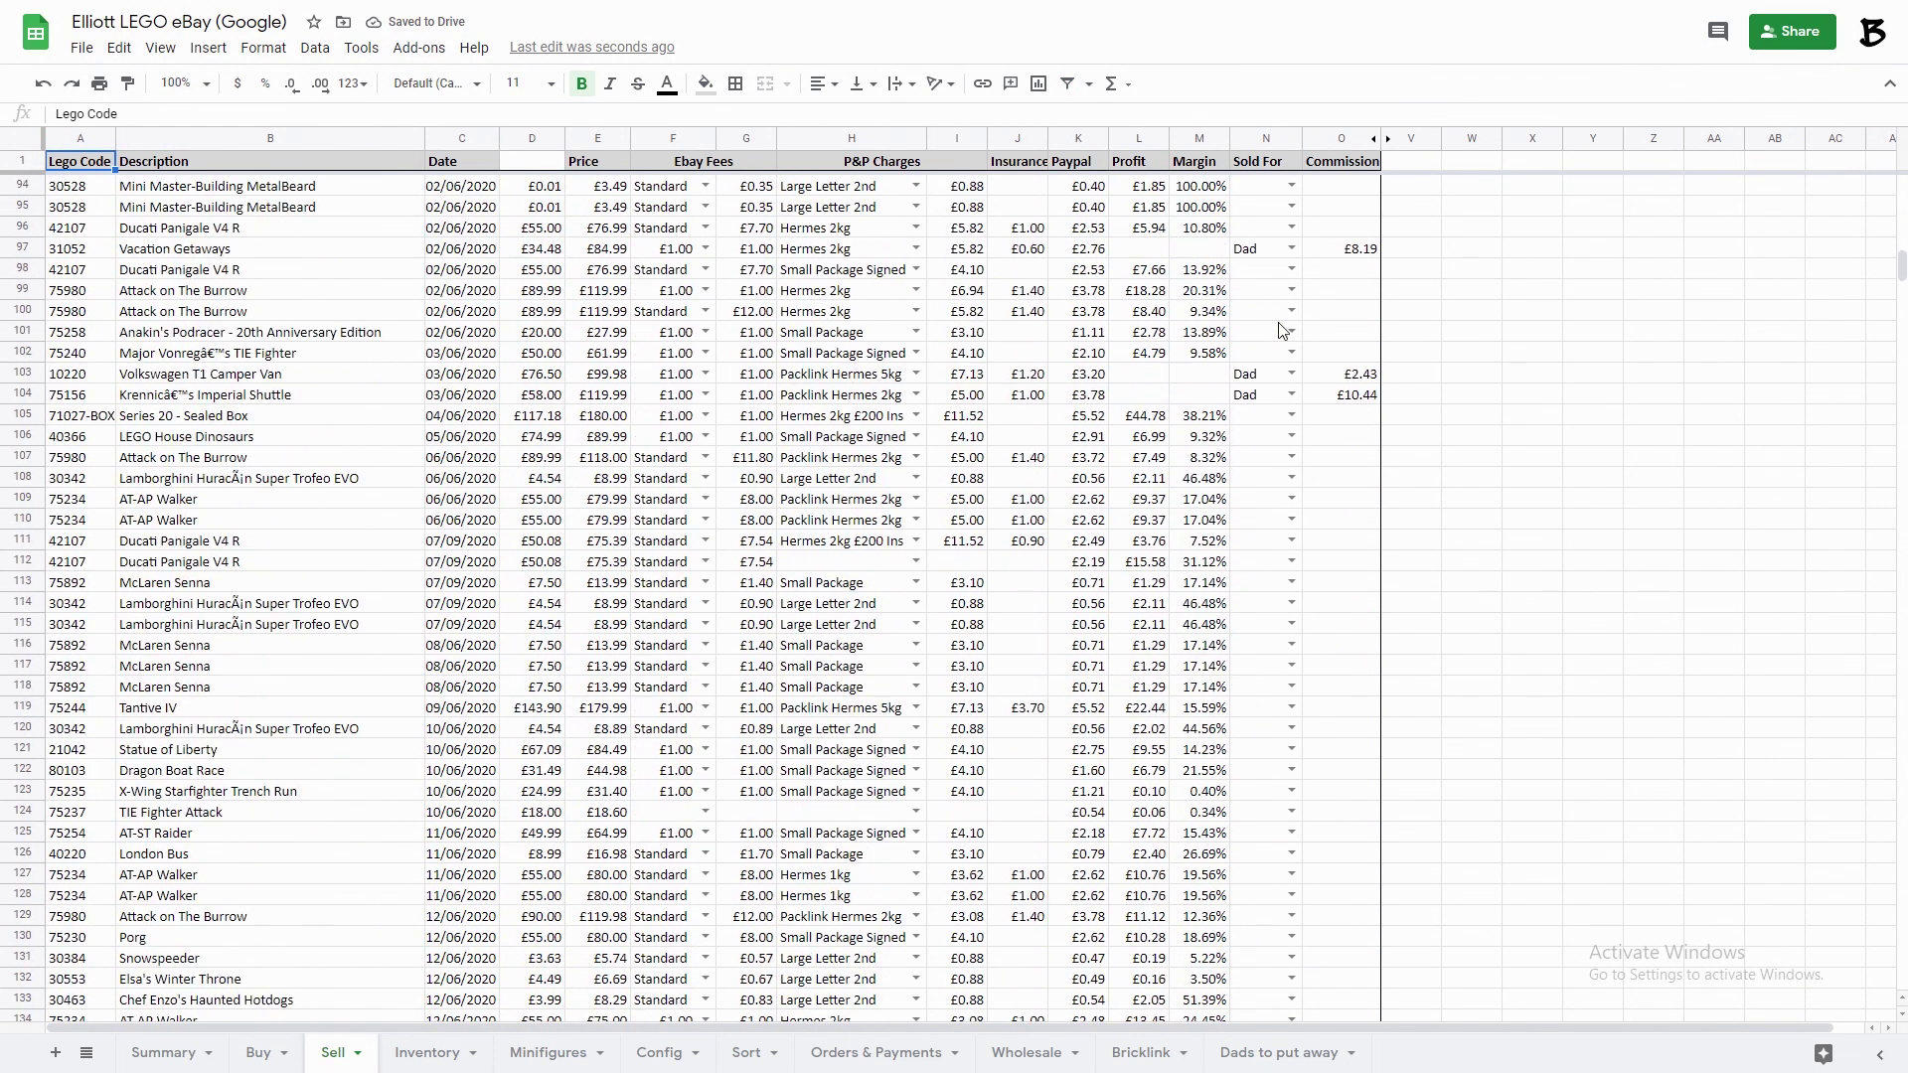
scroll(636, 582, "up", 15)
scroll(636, 581, "up", 5)
scroll(445, 246, "down", 5)
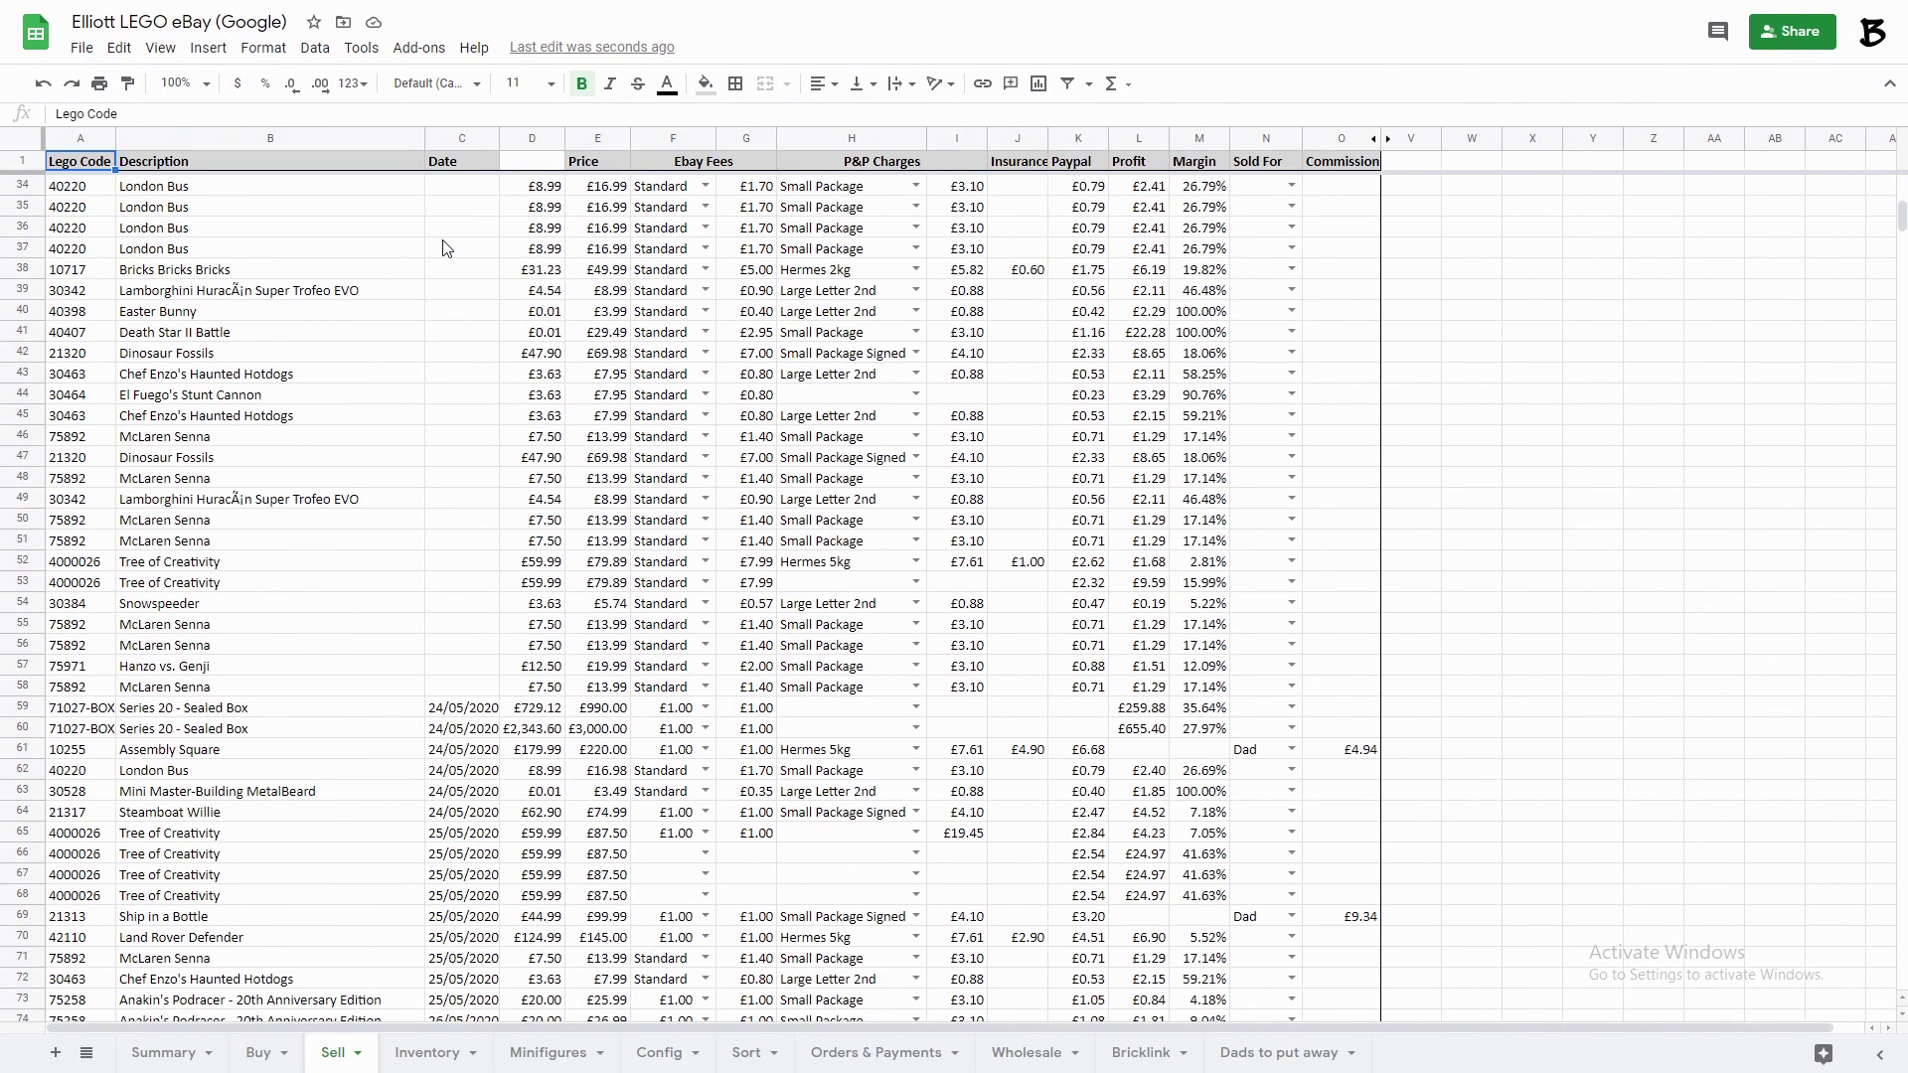
left_click(442, 708)
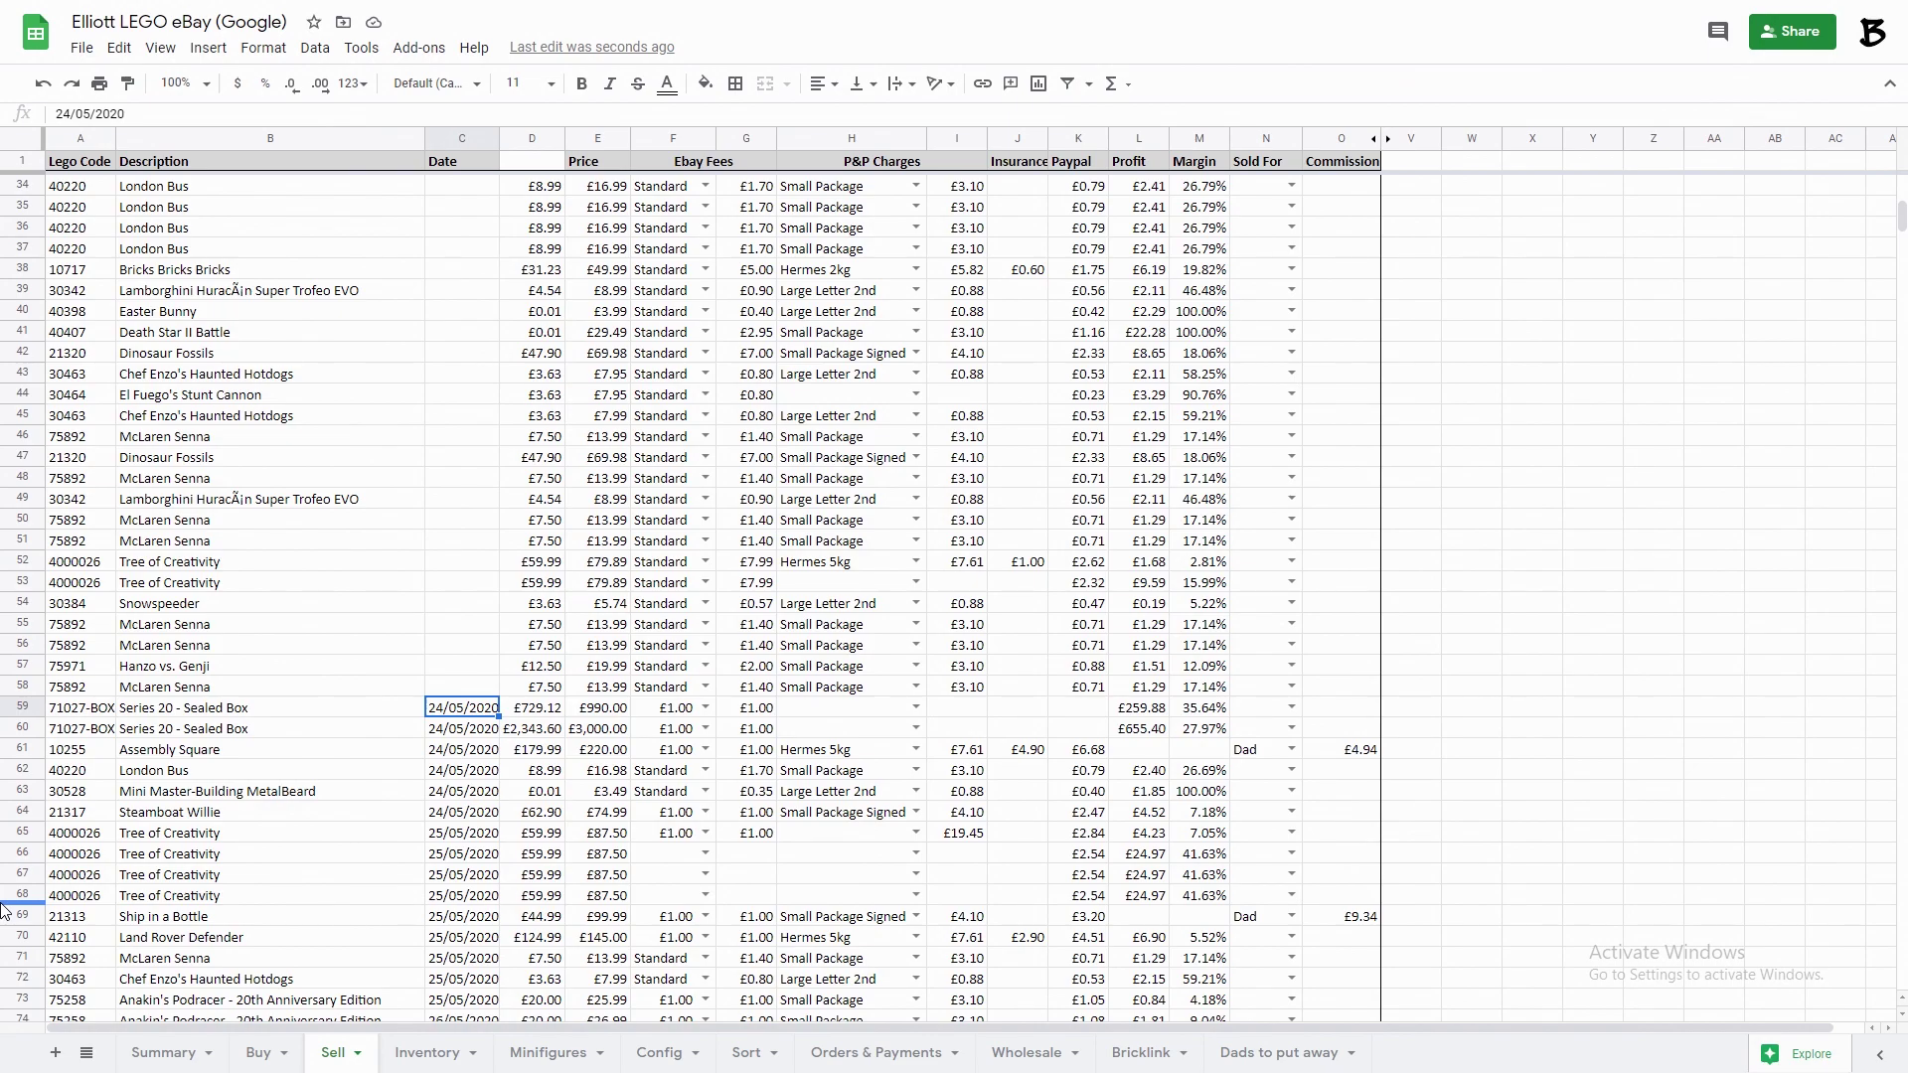
scroll(388, 675, "down", 15)
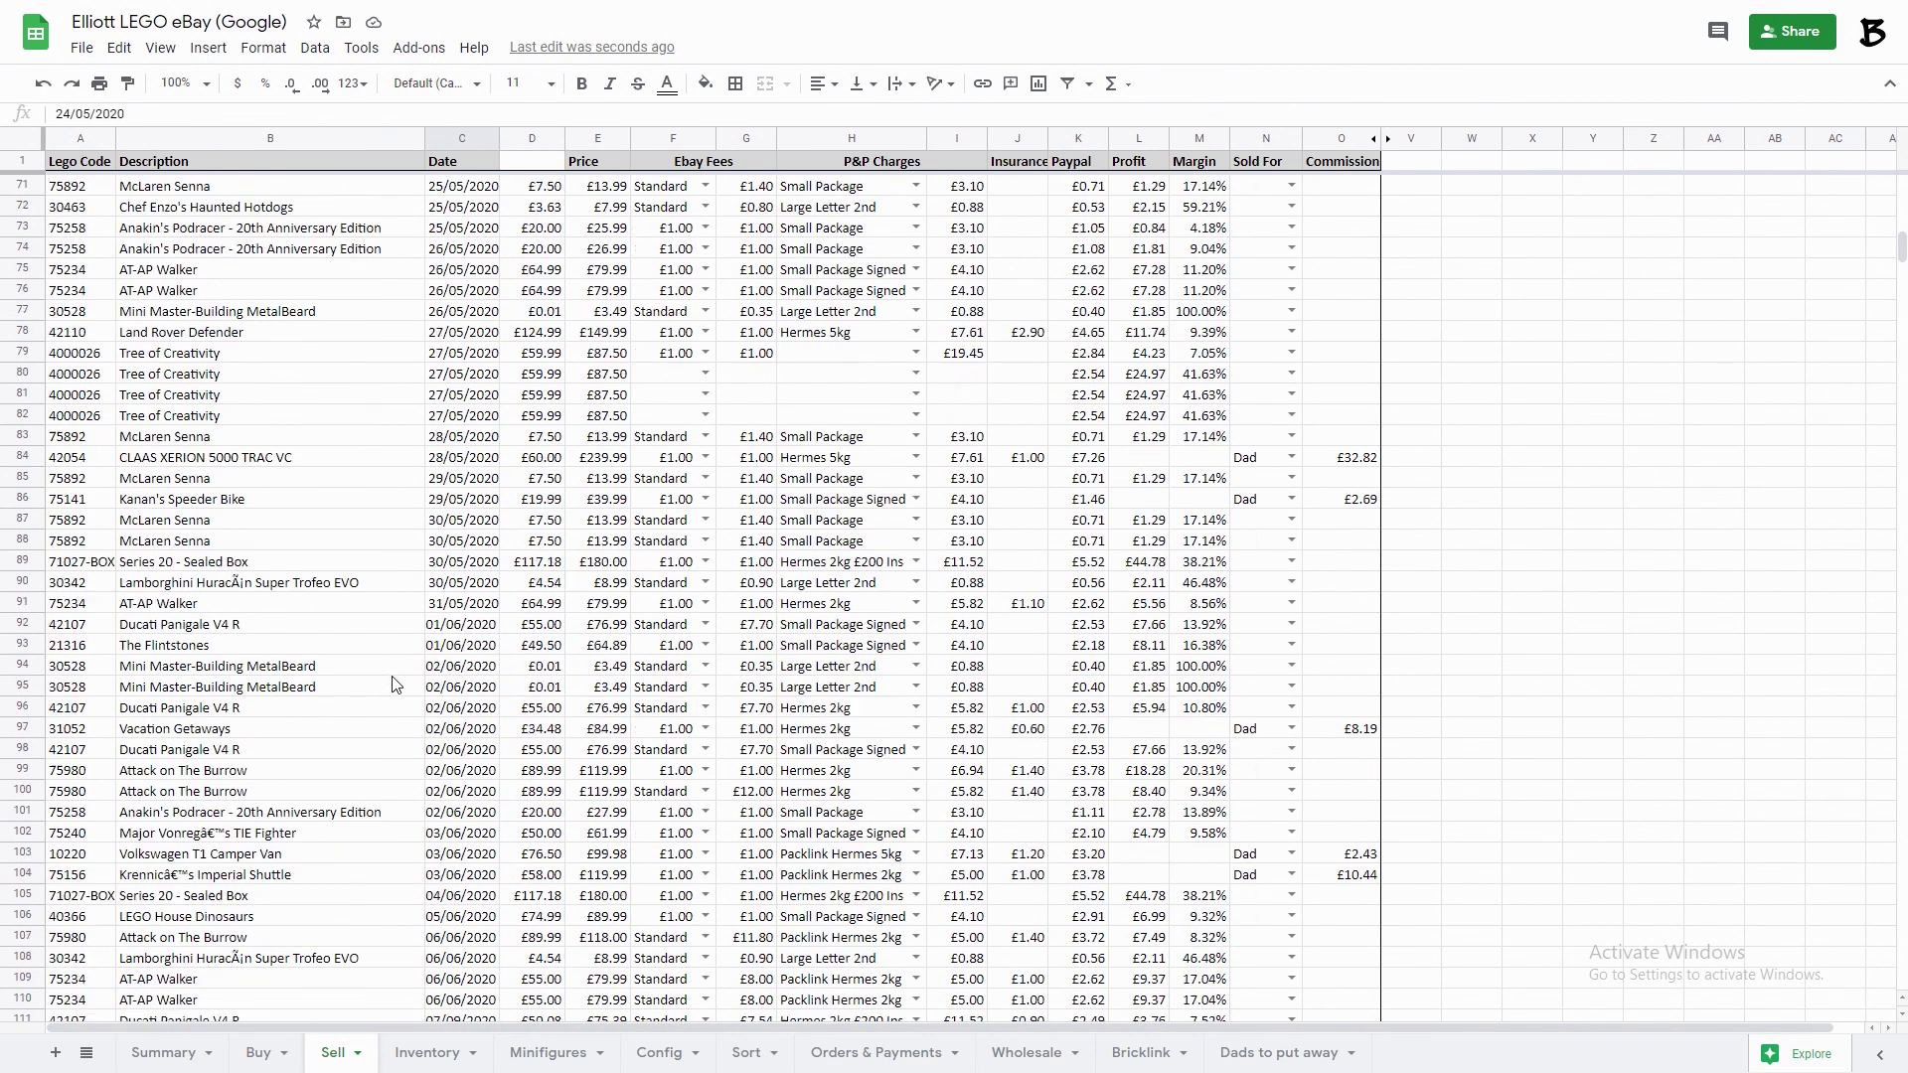
scroll(387, 676, "down", 10)
Enter the Lego code 75280 in the first empty row of the Sell sheet, row 860.
left_click_drag(1904, 331, 1901, 874)
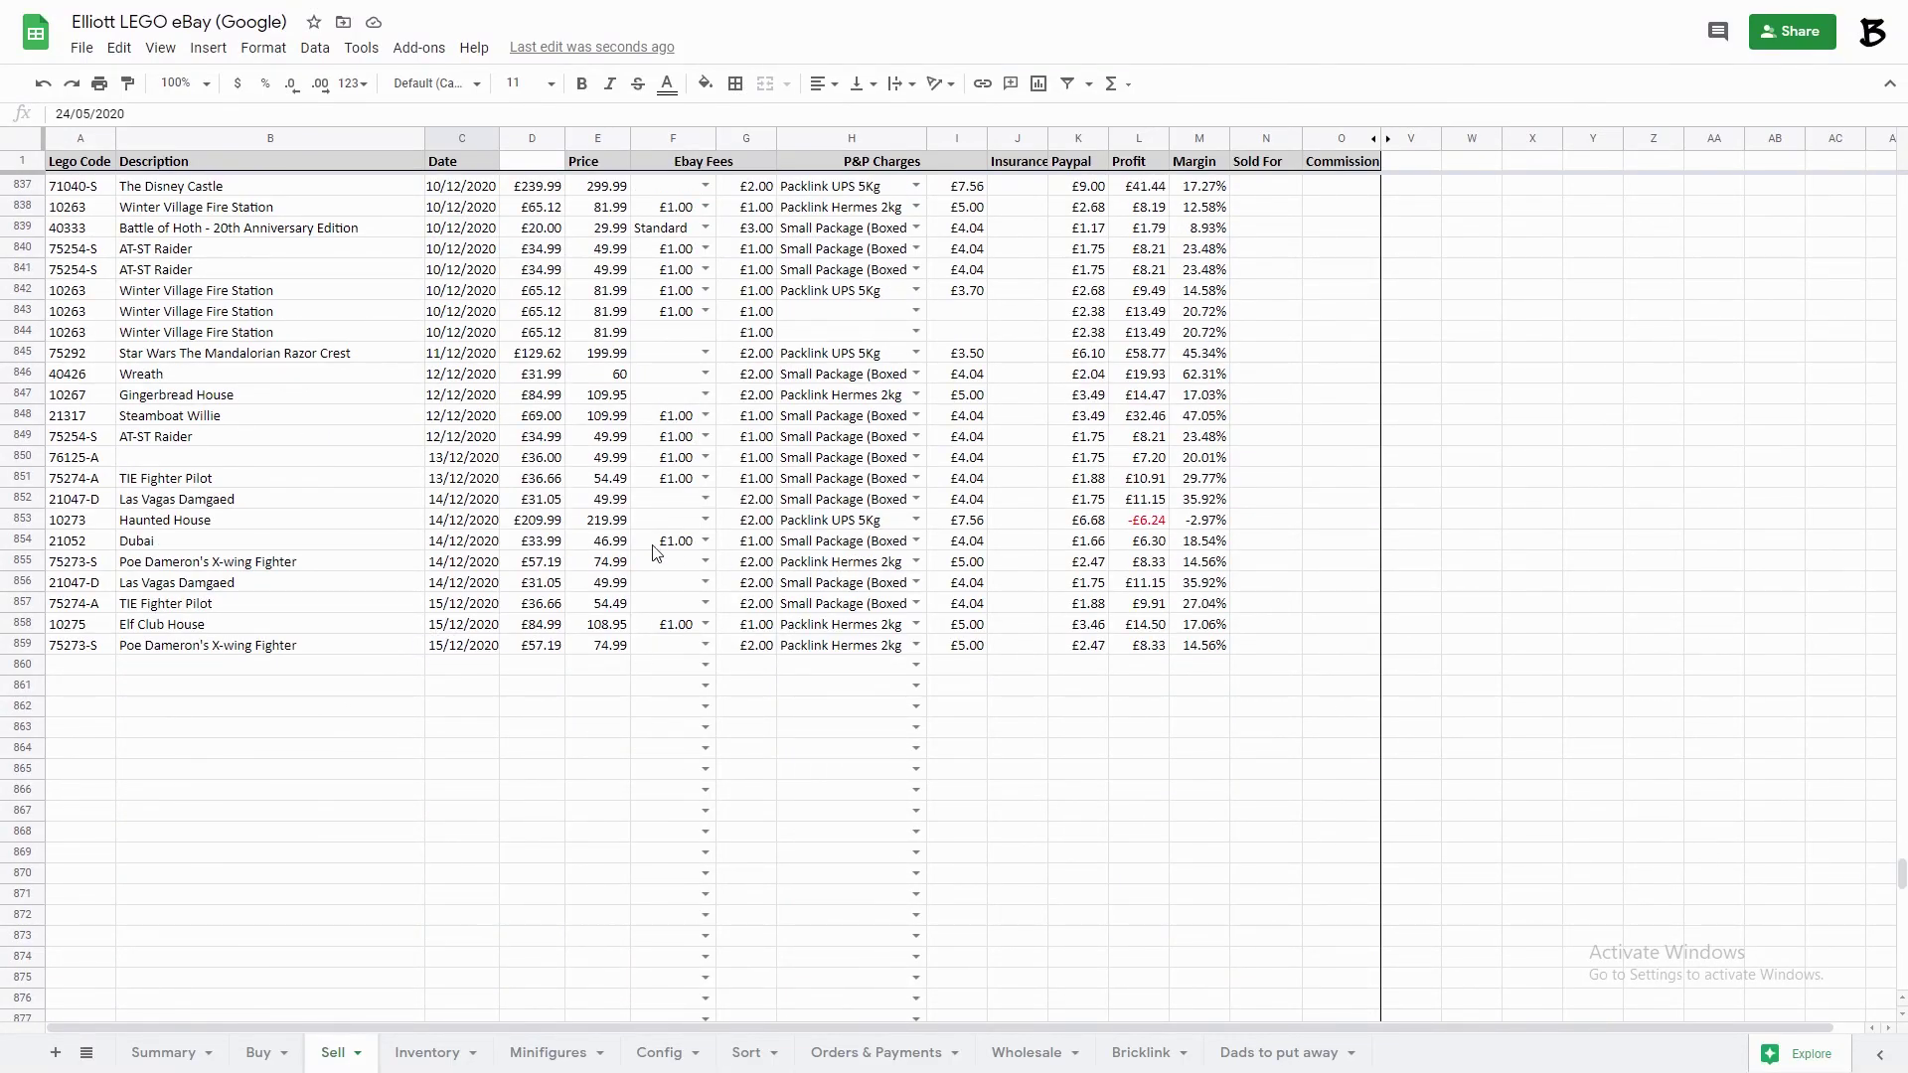
left_click(70, 666)
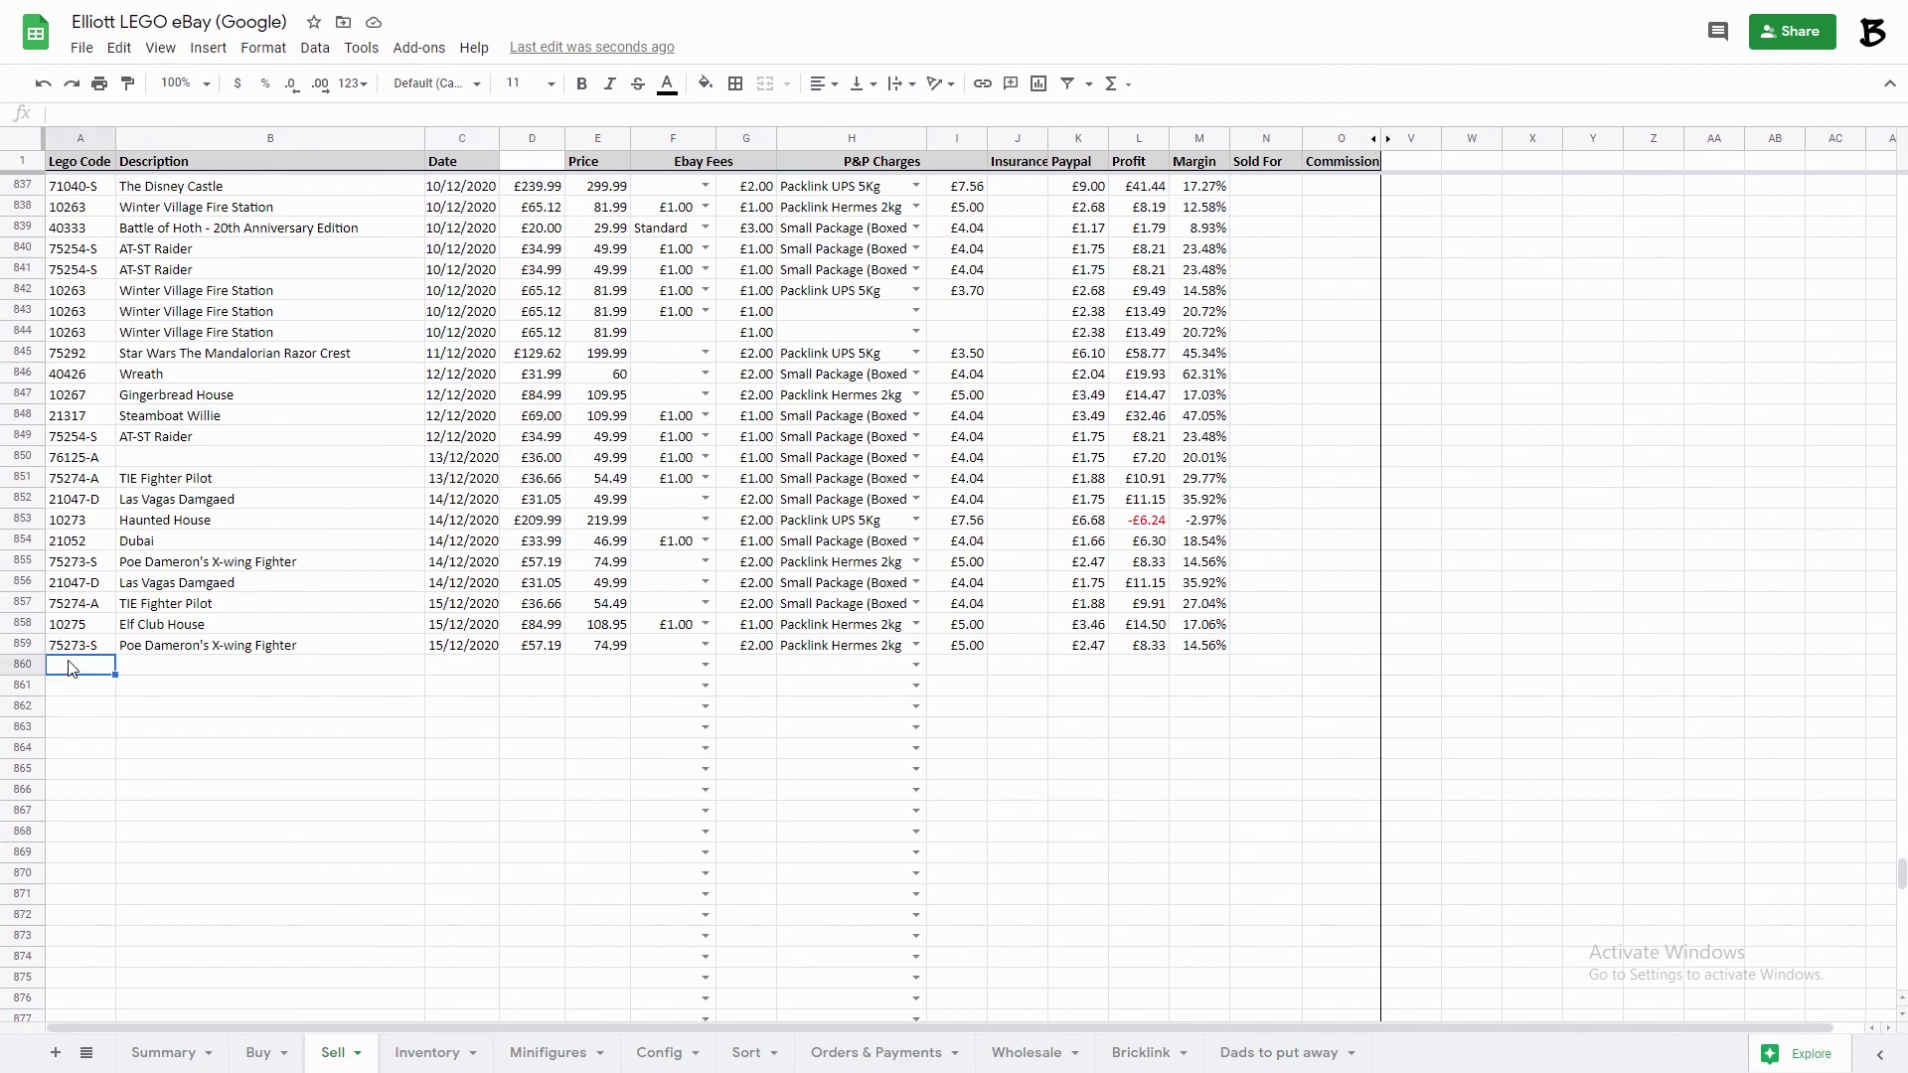
type("75280")
key("Tab")
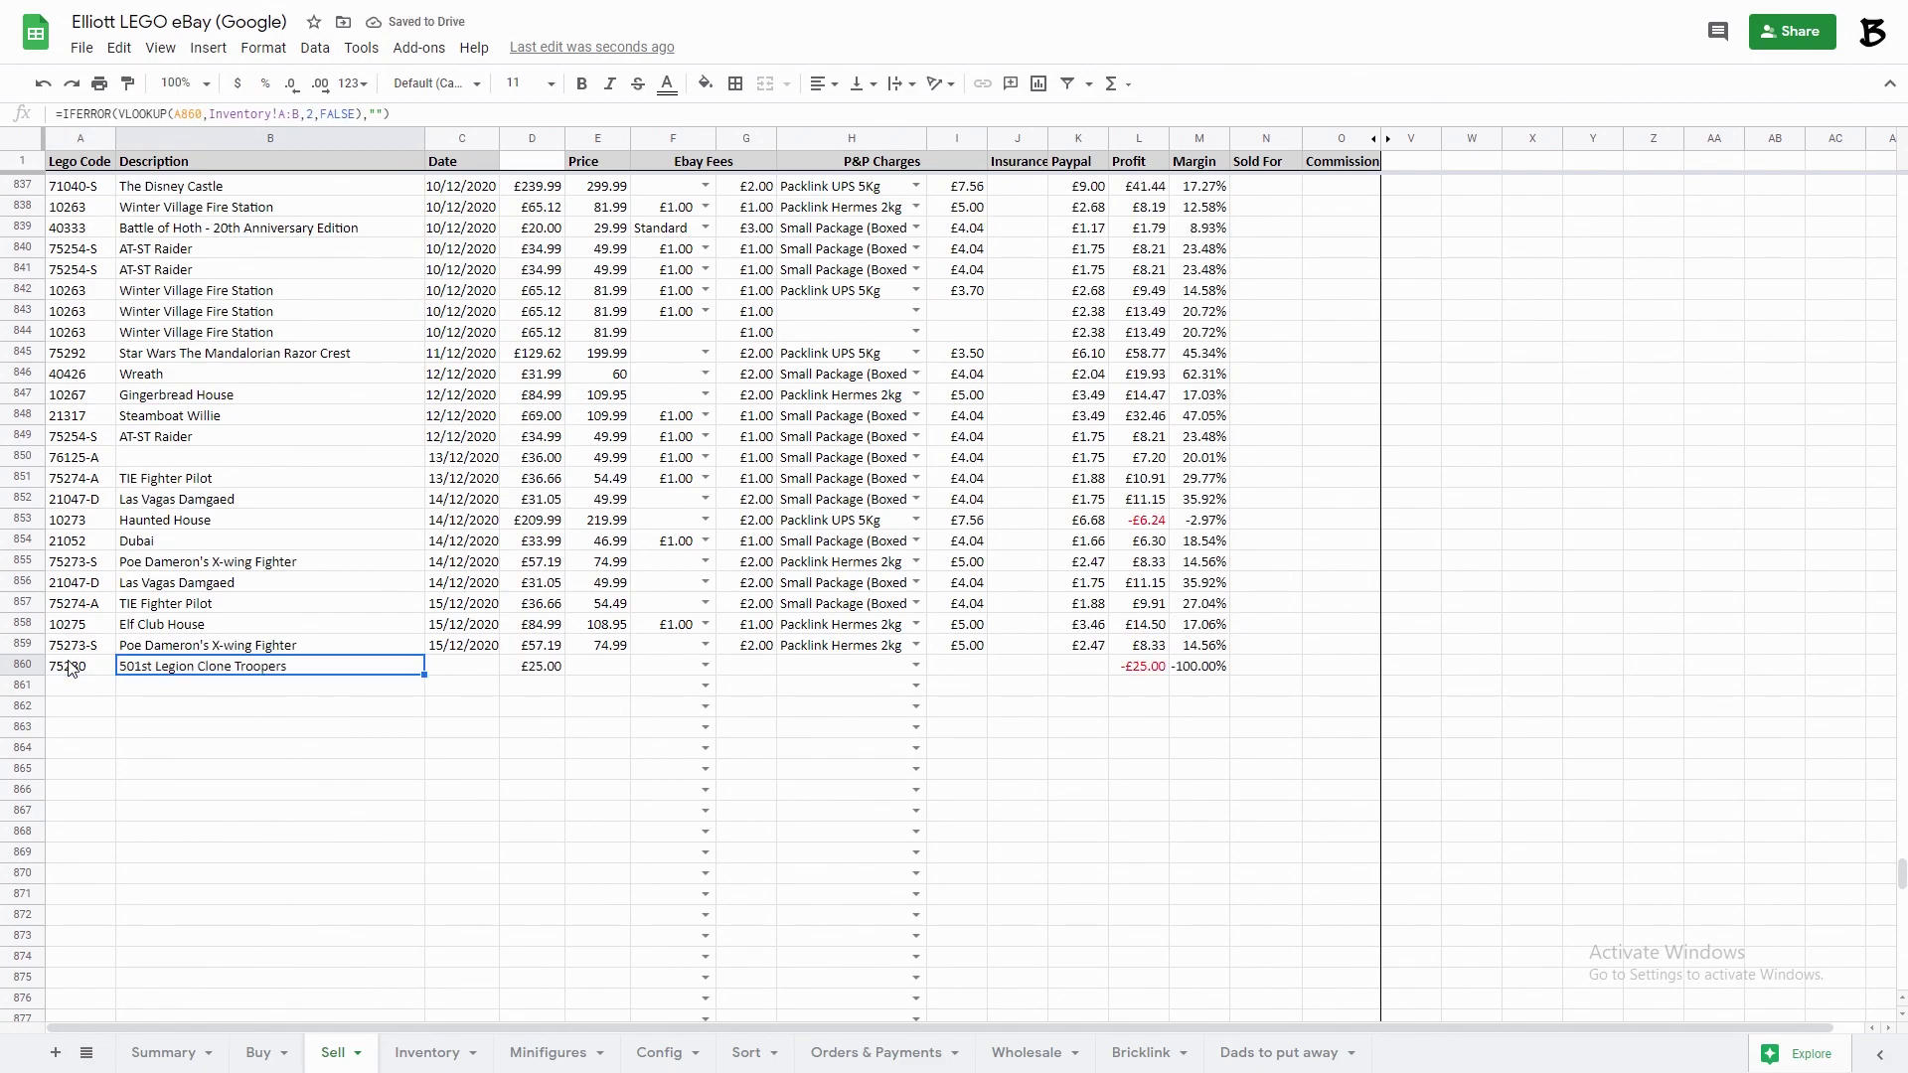
Set the price in row 860 to 34.99 and its eBay fee option to Standard.
key("Tab")
key("Tab")
key("Tab")
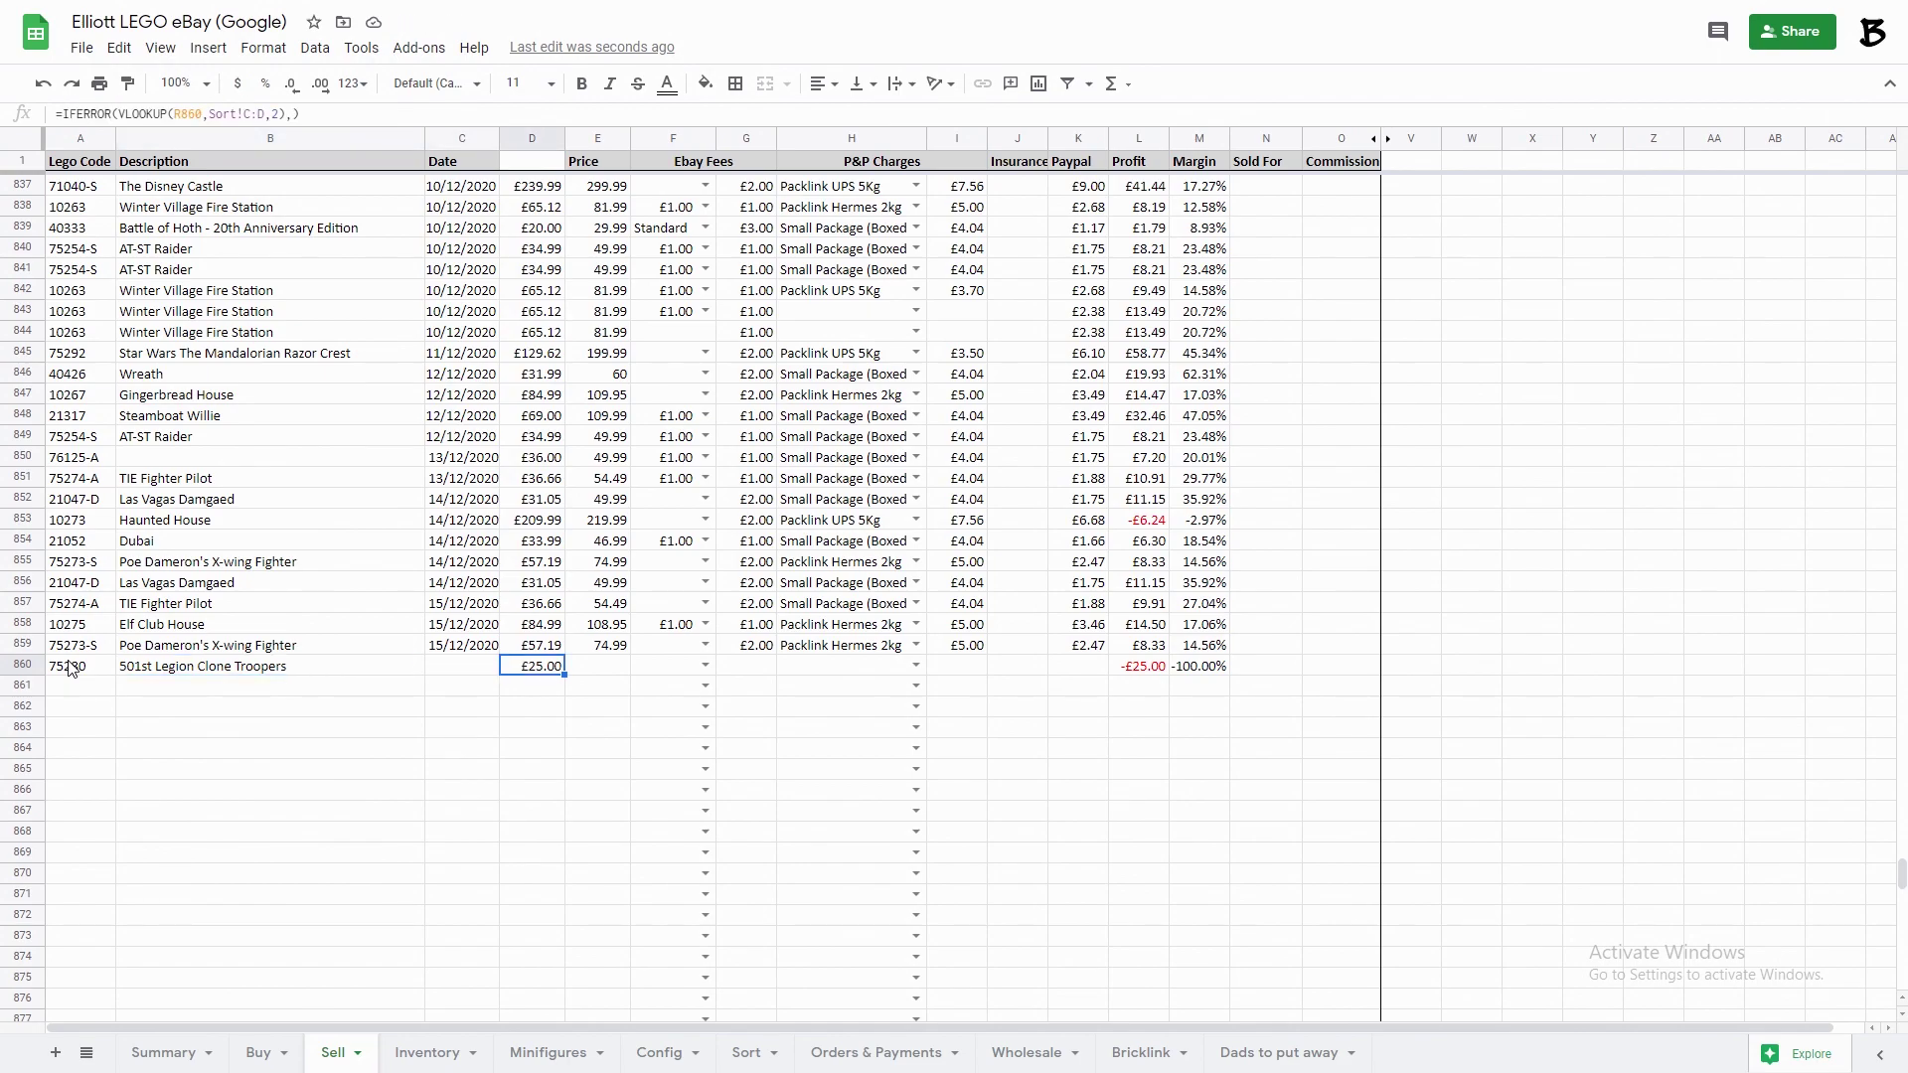
type("34.99")
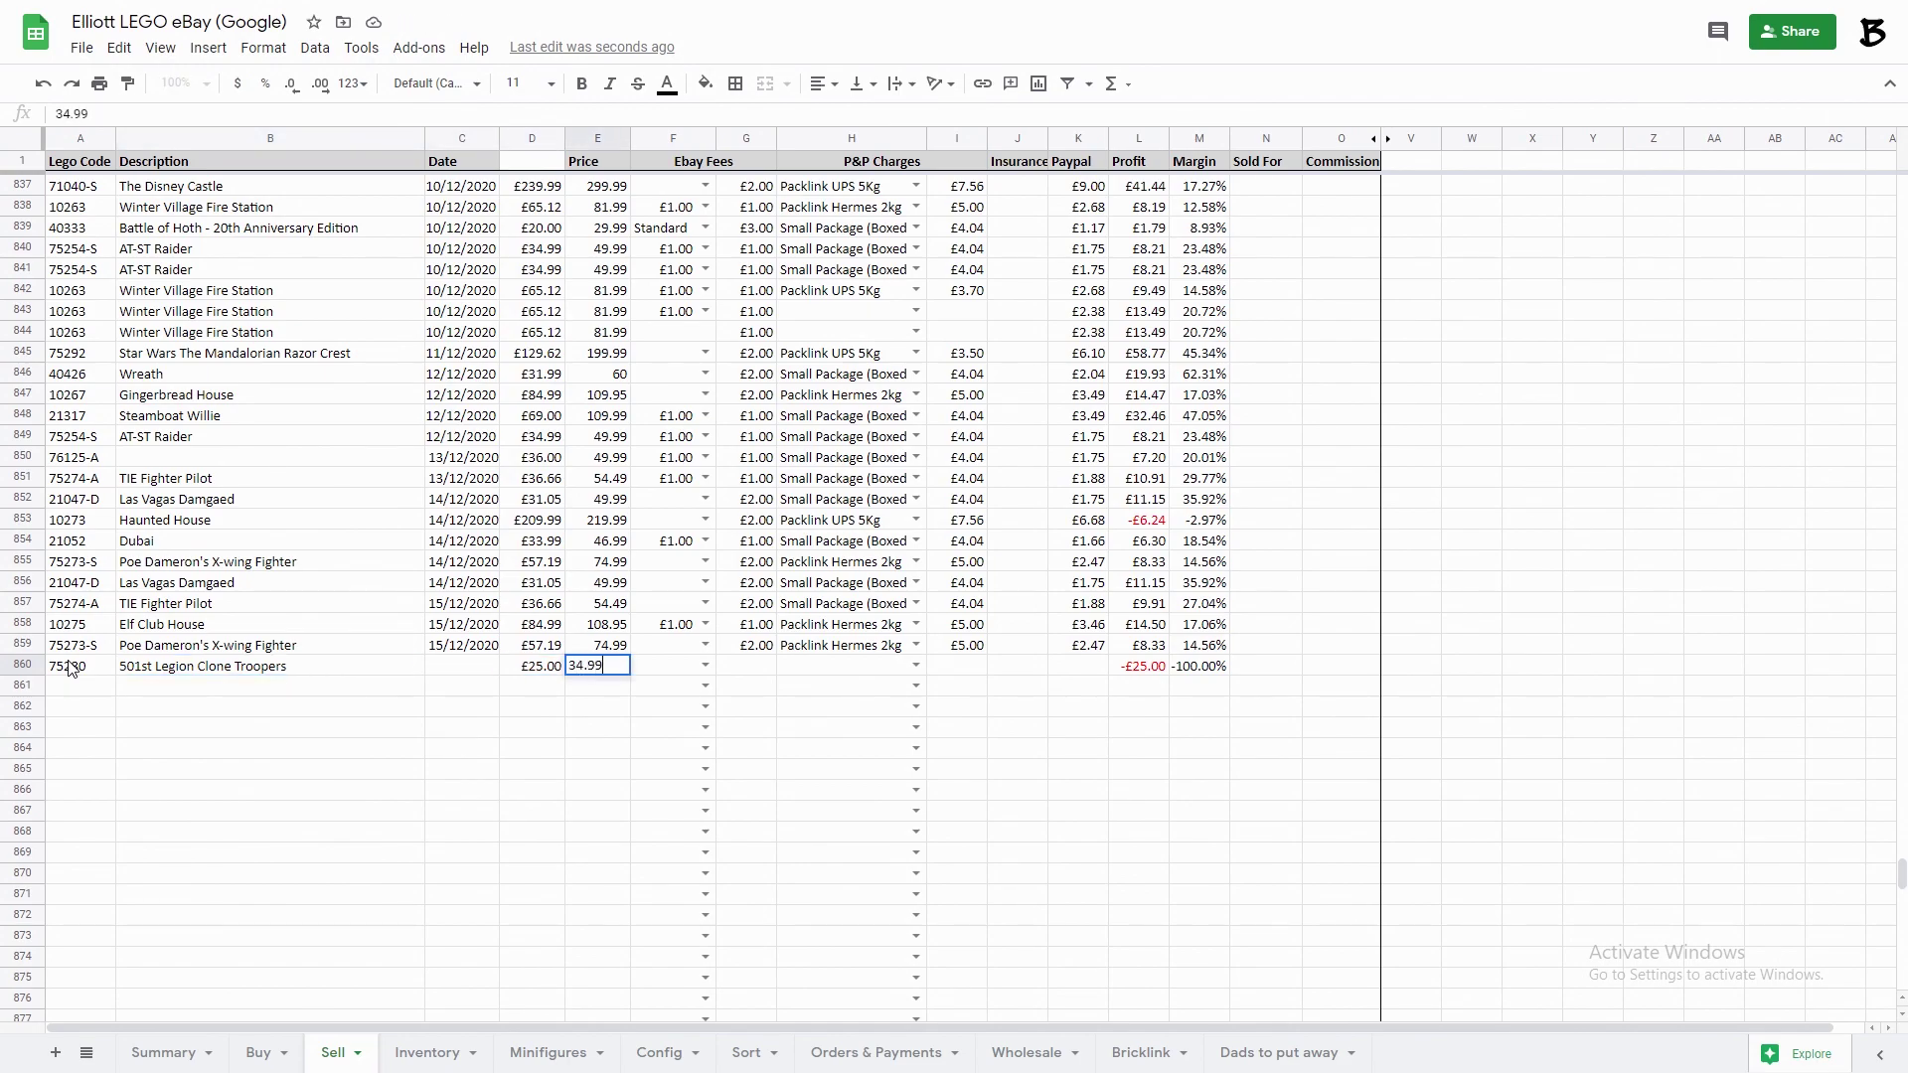
key("Tab")
type("s")
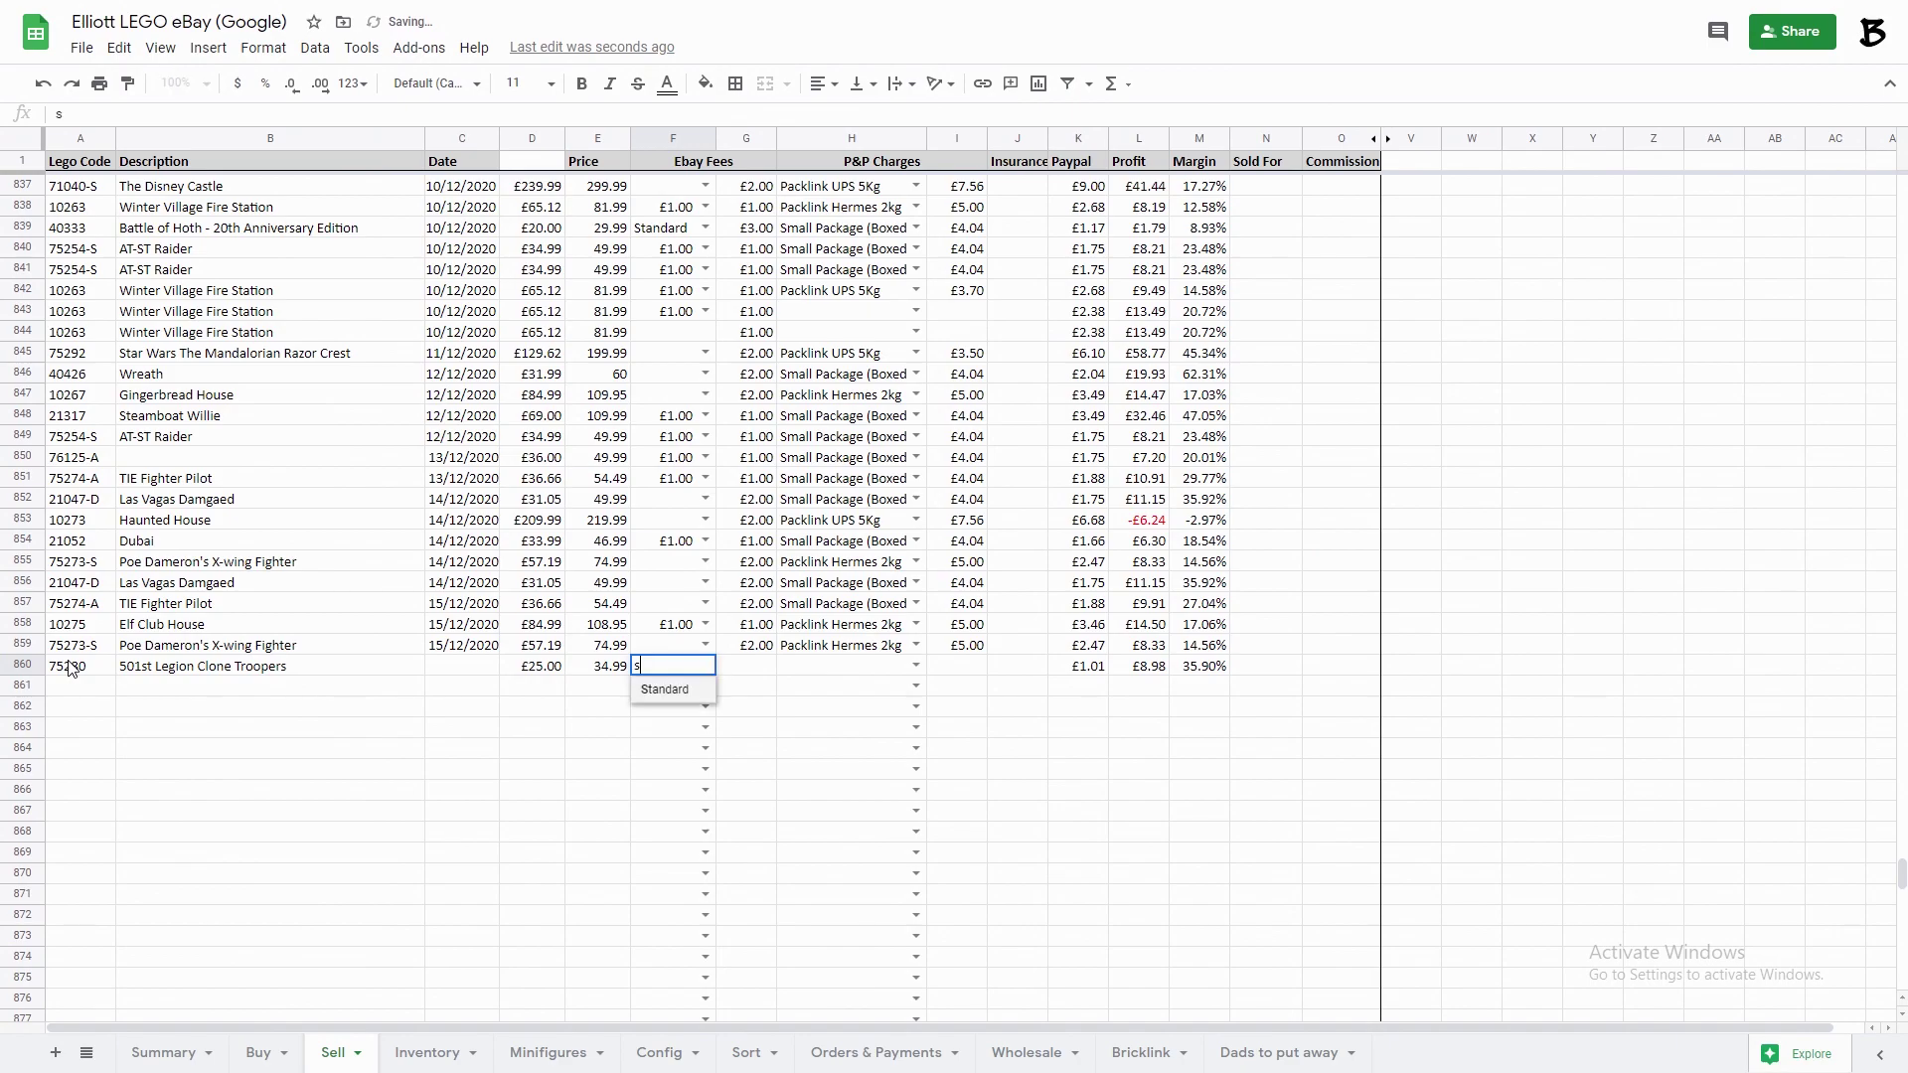
key("Tab")
Copy the P&P option Small Package (Boxed) from row 857 into row 860.
key("Tab")
key("Up")
key("Up")
key("Up")
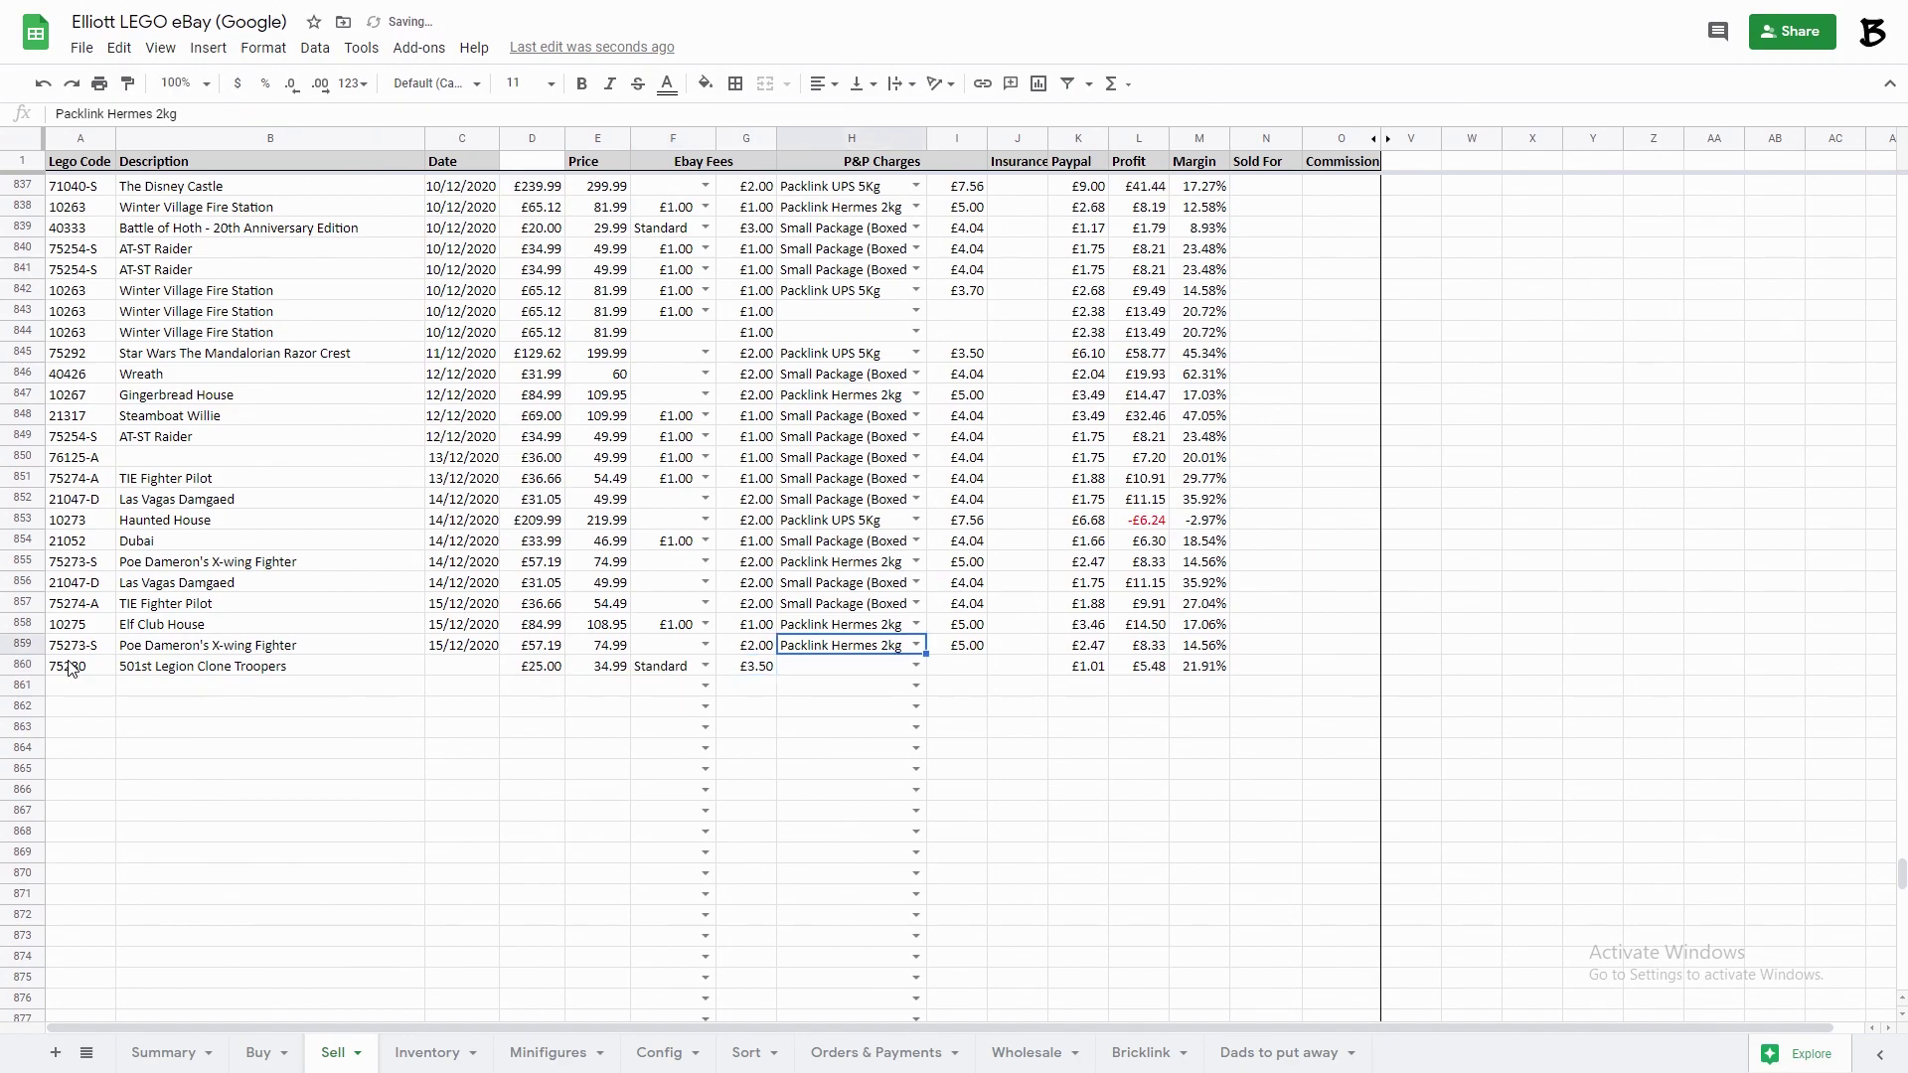
key("ctrl+v")
key("Down")
key("Down")
key("Down")
type("Small Package (Boxed)")
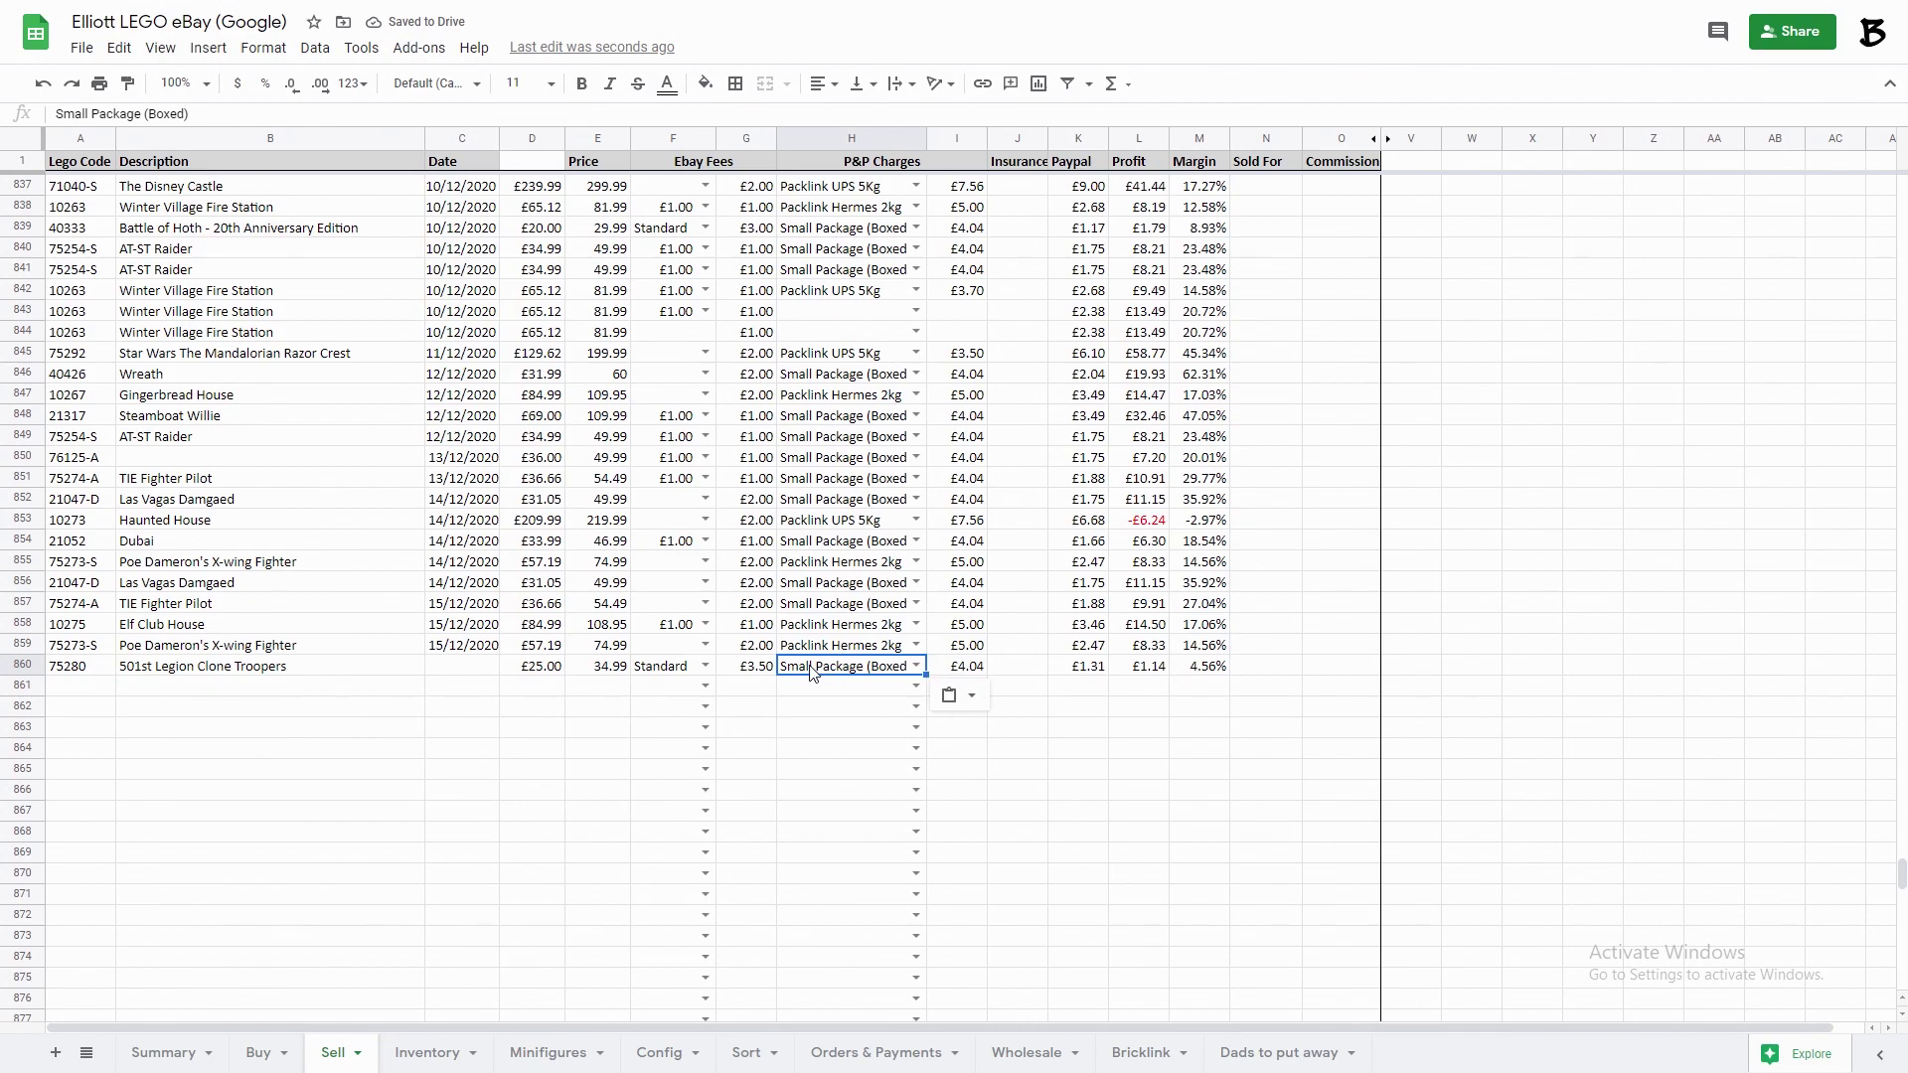
Check the calculated P&P charge, PayPal fee and profit for the sale in row 860.
key("Right")
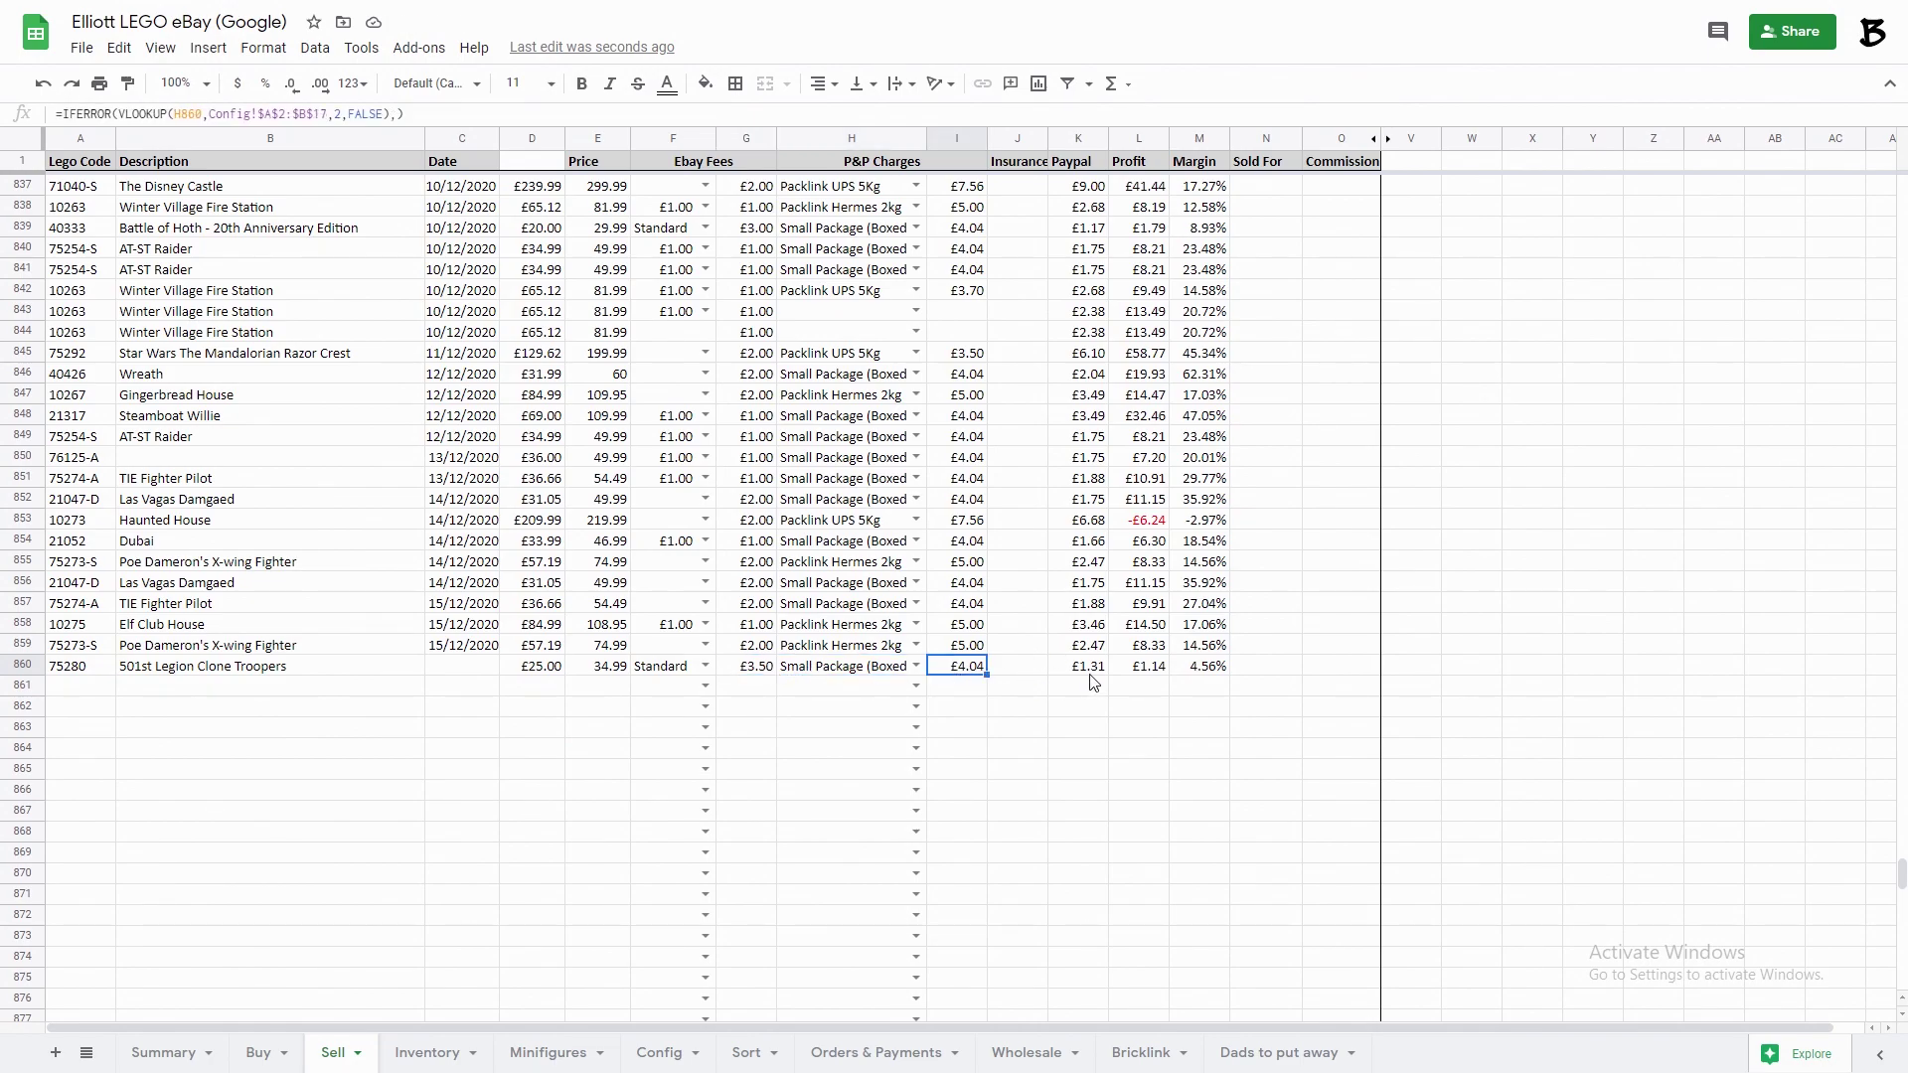
left_click(1089, 670)
left_click(1141, 673)
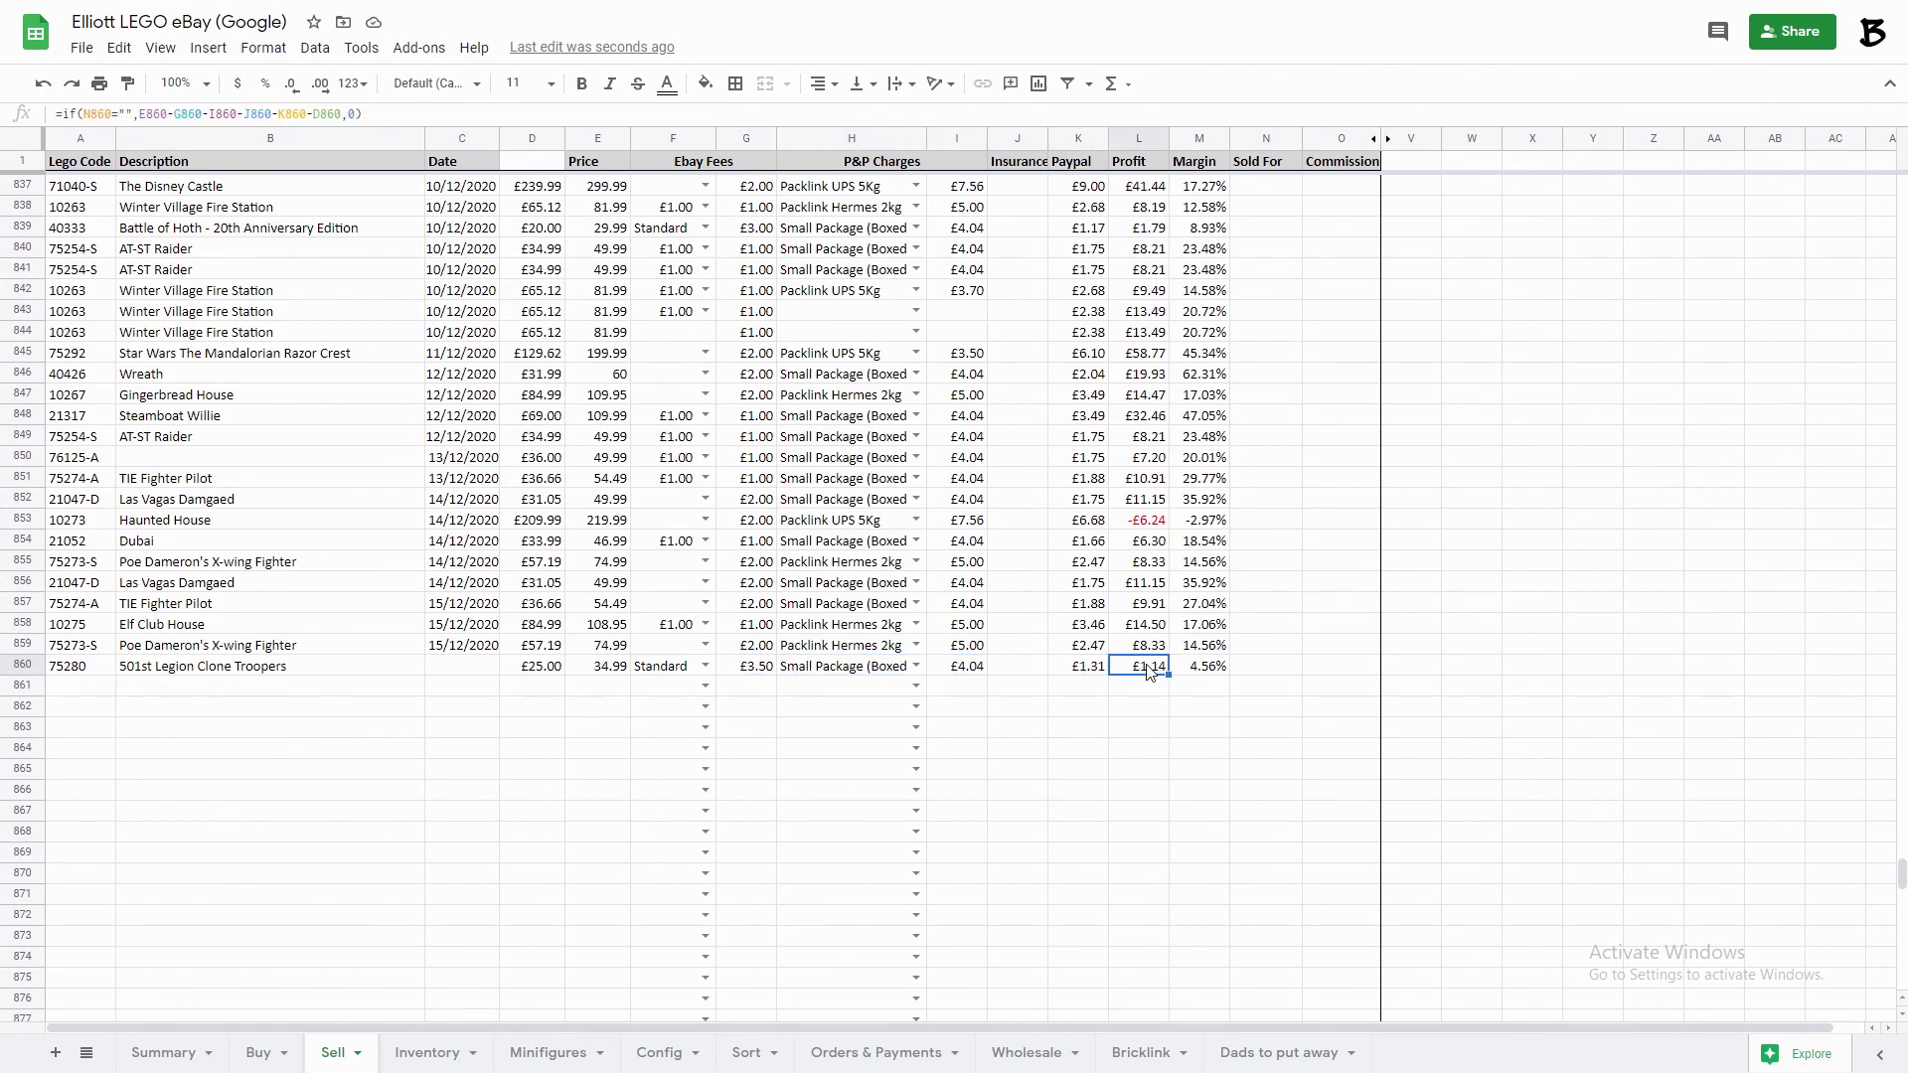
Undo all the sample sale entries in row 860 of the Sell sheet.
key("ctrl+z")
key("ctrl+z")
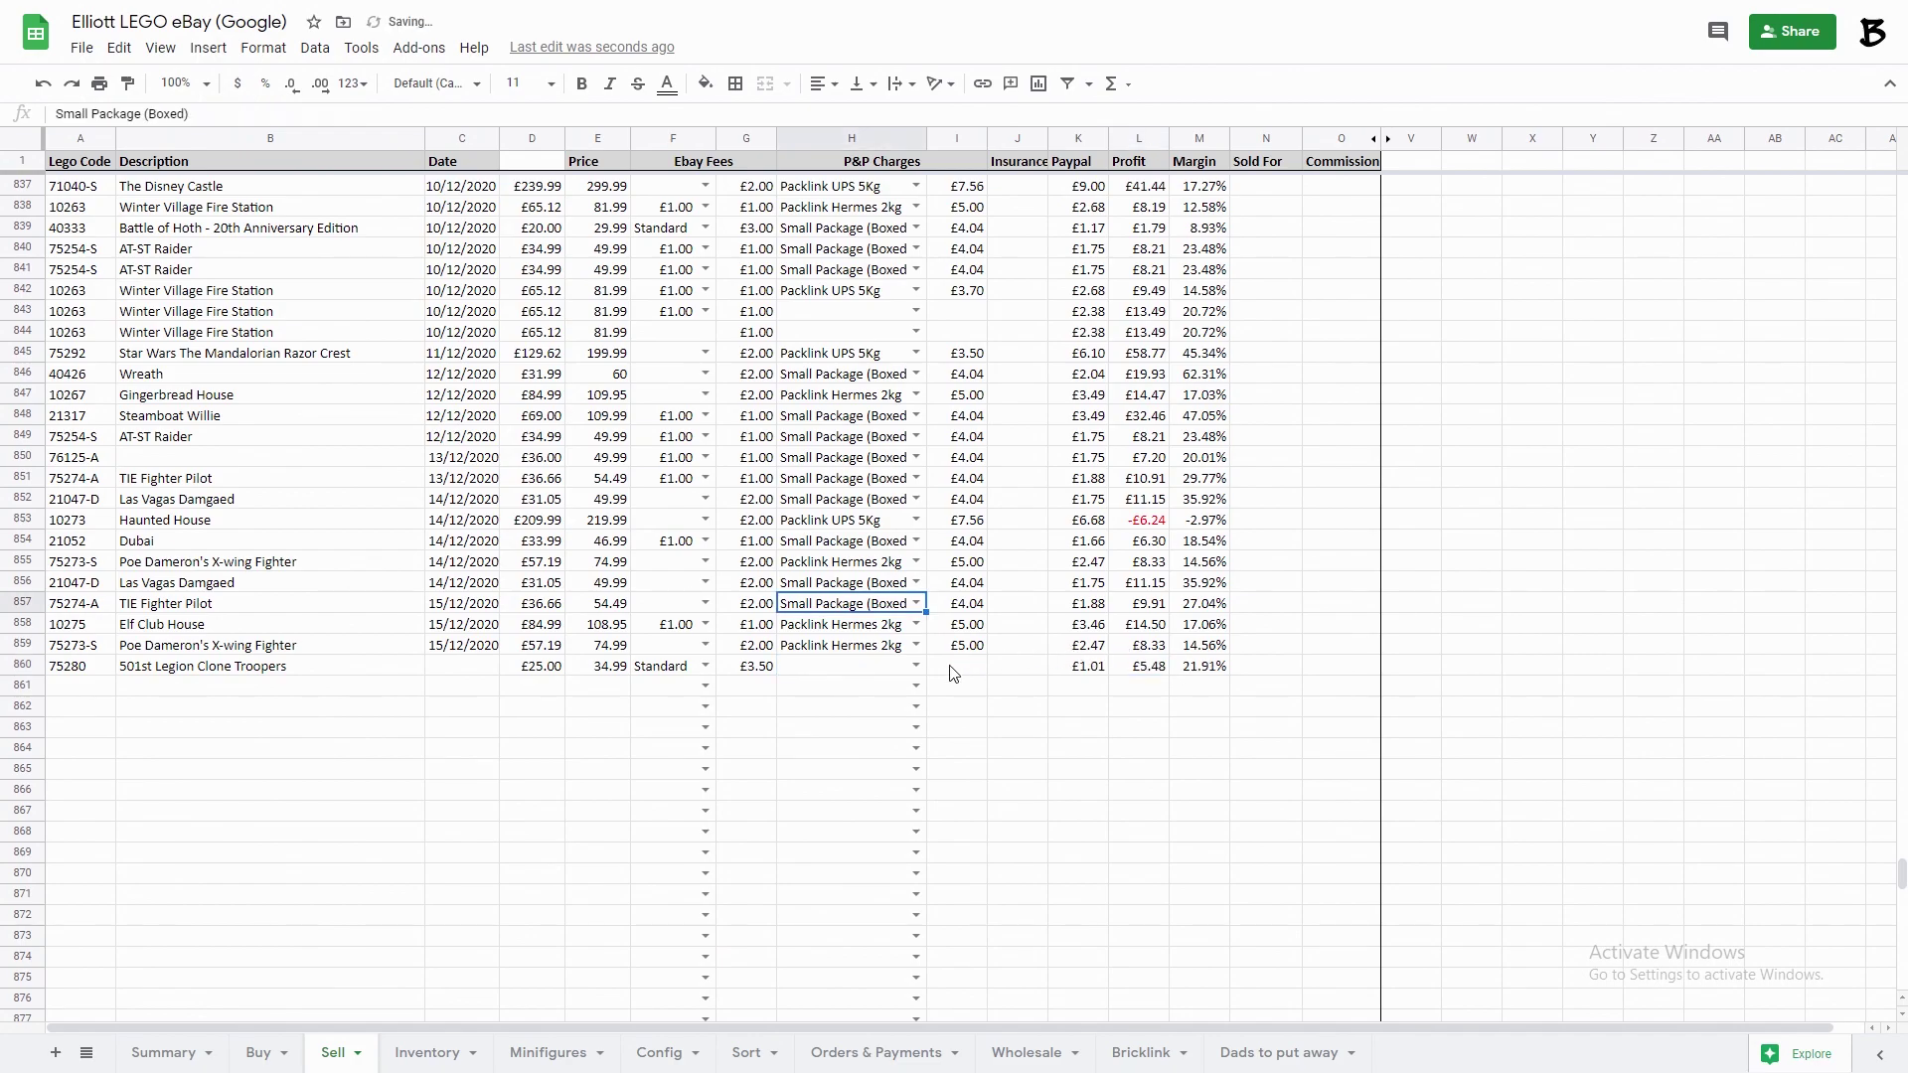
key("ctrl+z")
key("ctrl+z")
key("ctrl+z")
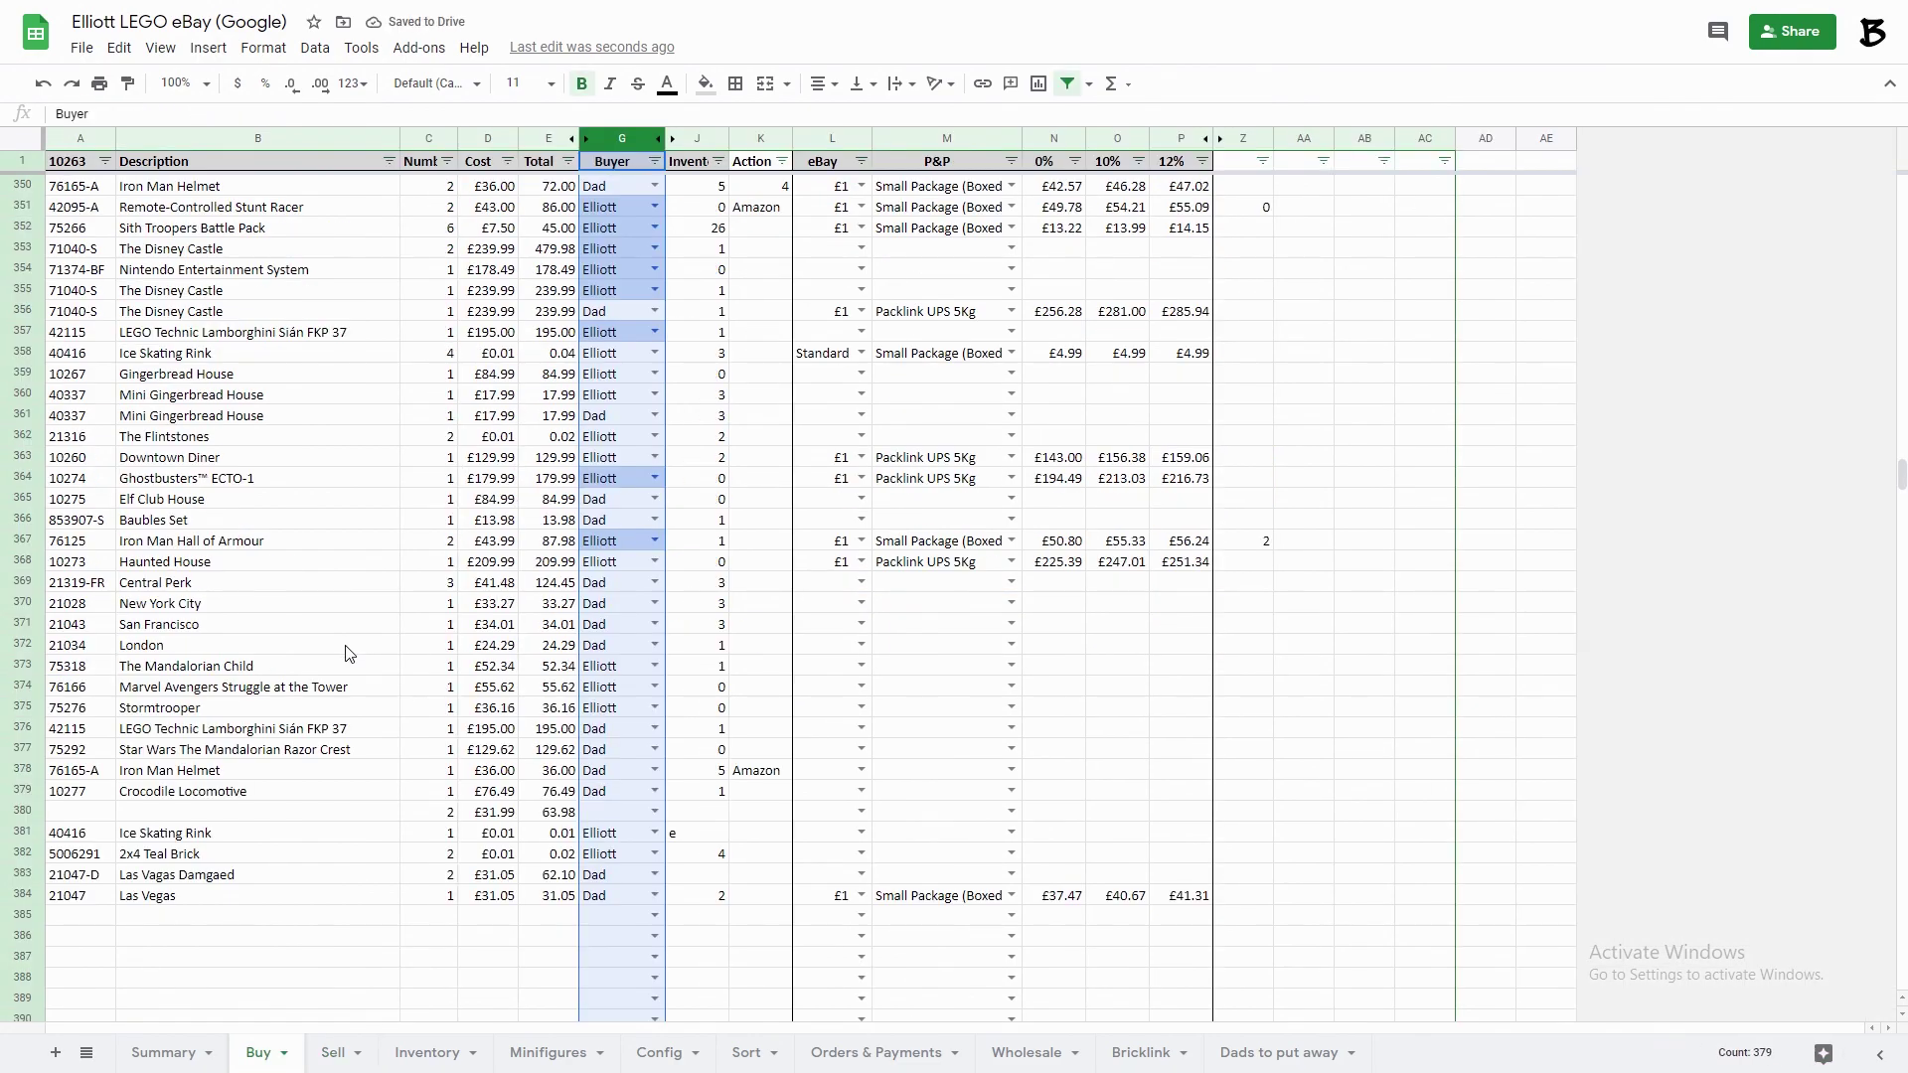
Examine the stock list on the Inventory sheet, including its bought, cost, profit, sold and stock columns.
left_click(427, 1052)
scroll(758, 328, "down", 15)
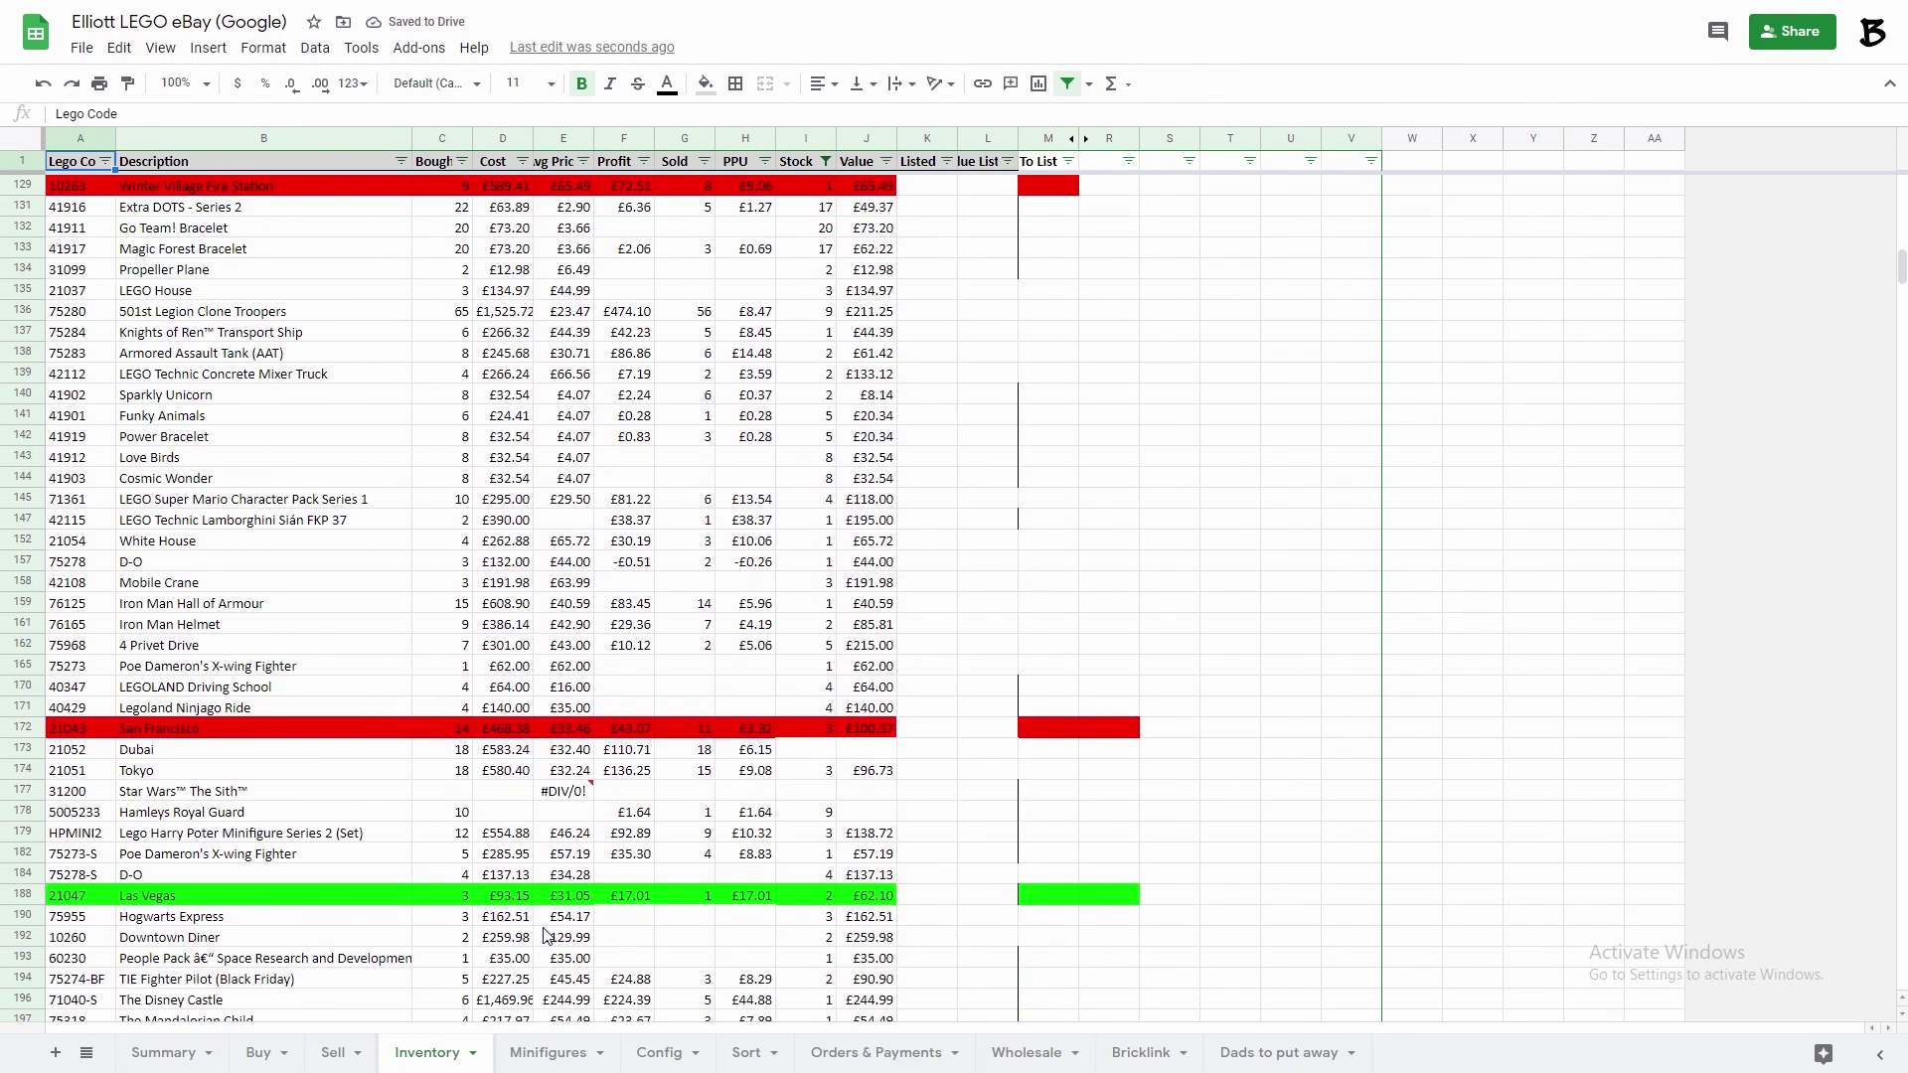
scroll(497, 794, "down", 12)
scroll(517, 556, "up", 6)
scroll(529, 503, "up", 20)
scroll(837, 321, "up", 2)
scroll(765, 380, "down", 15)
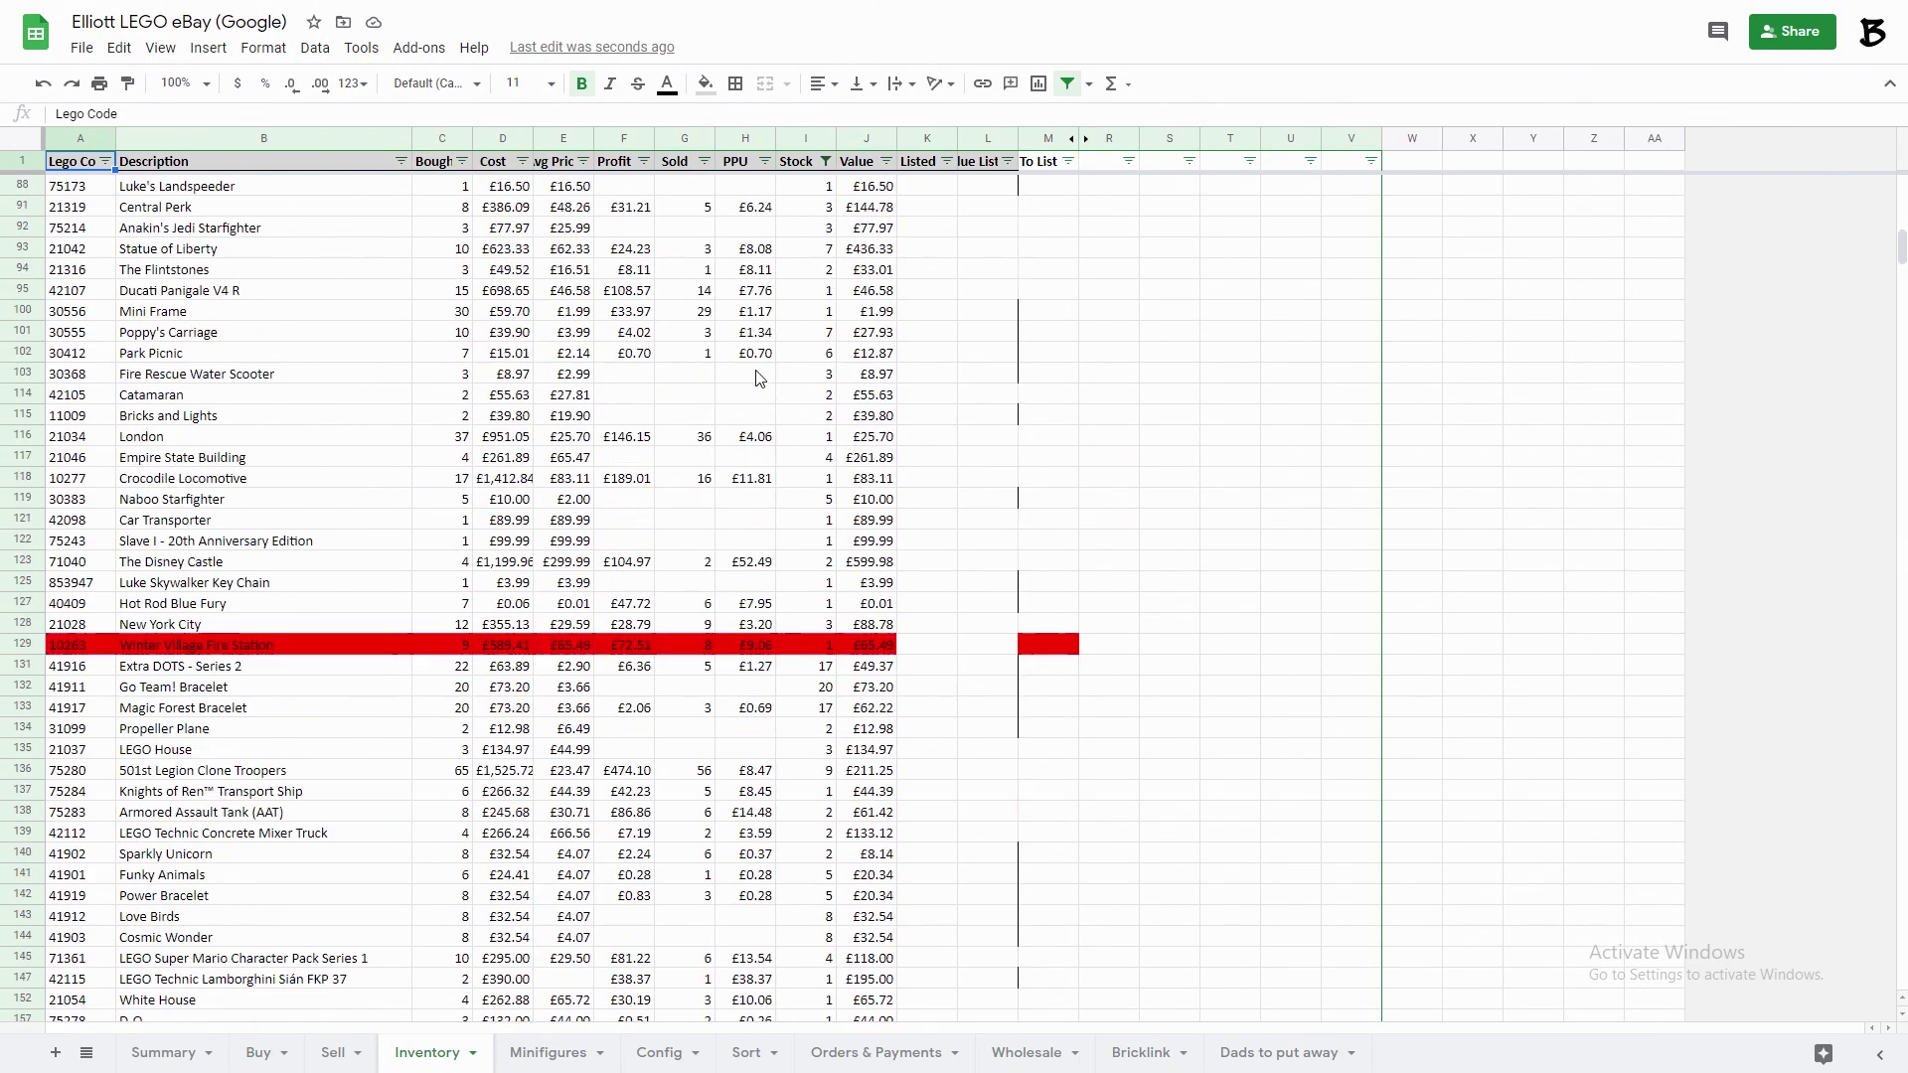
Include all values in the Inventory sheet's Stock filter and inspect the stock formula of the Christmas Tree row.
left_click(825, 161)
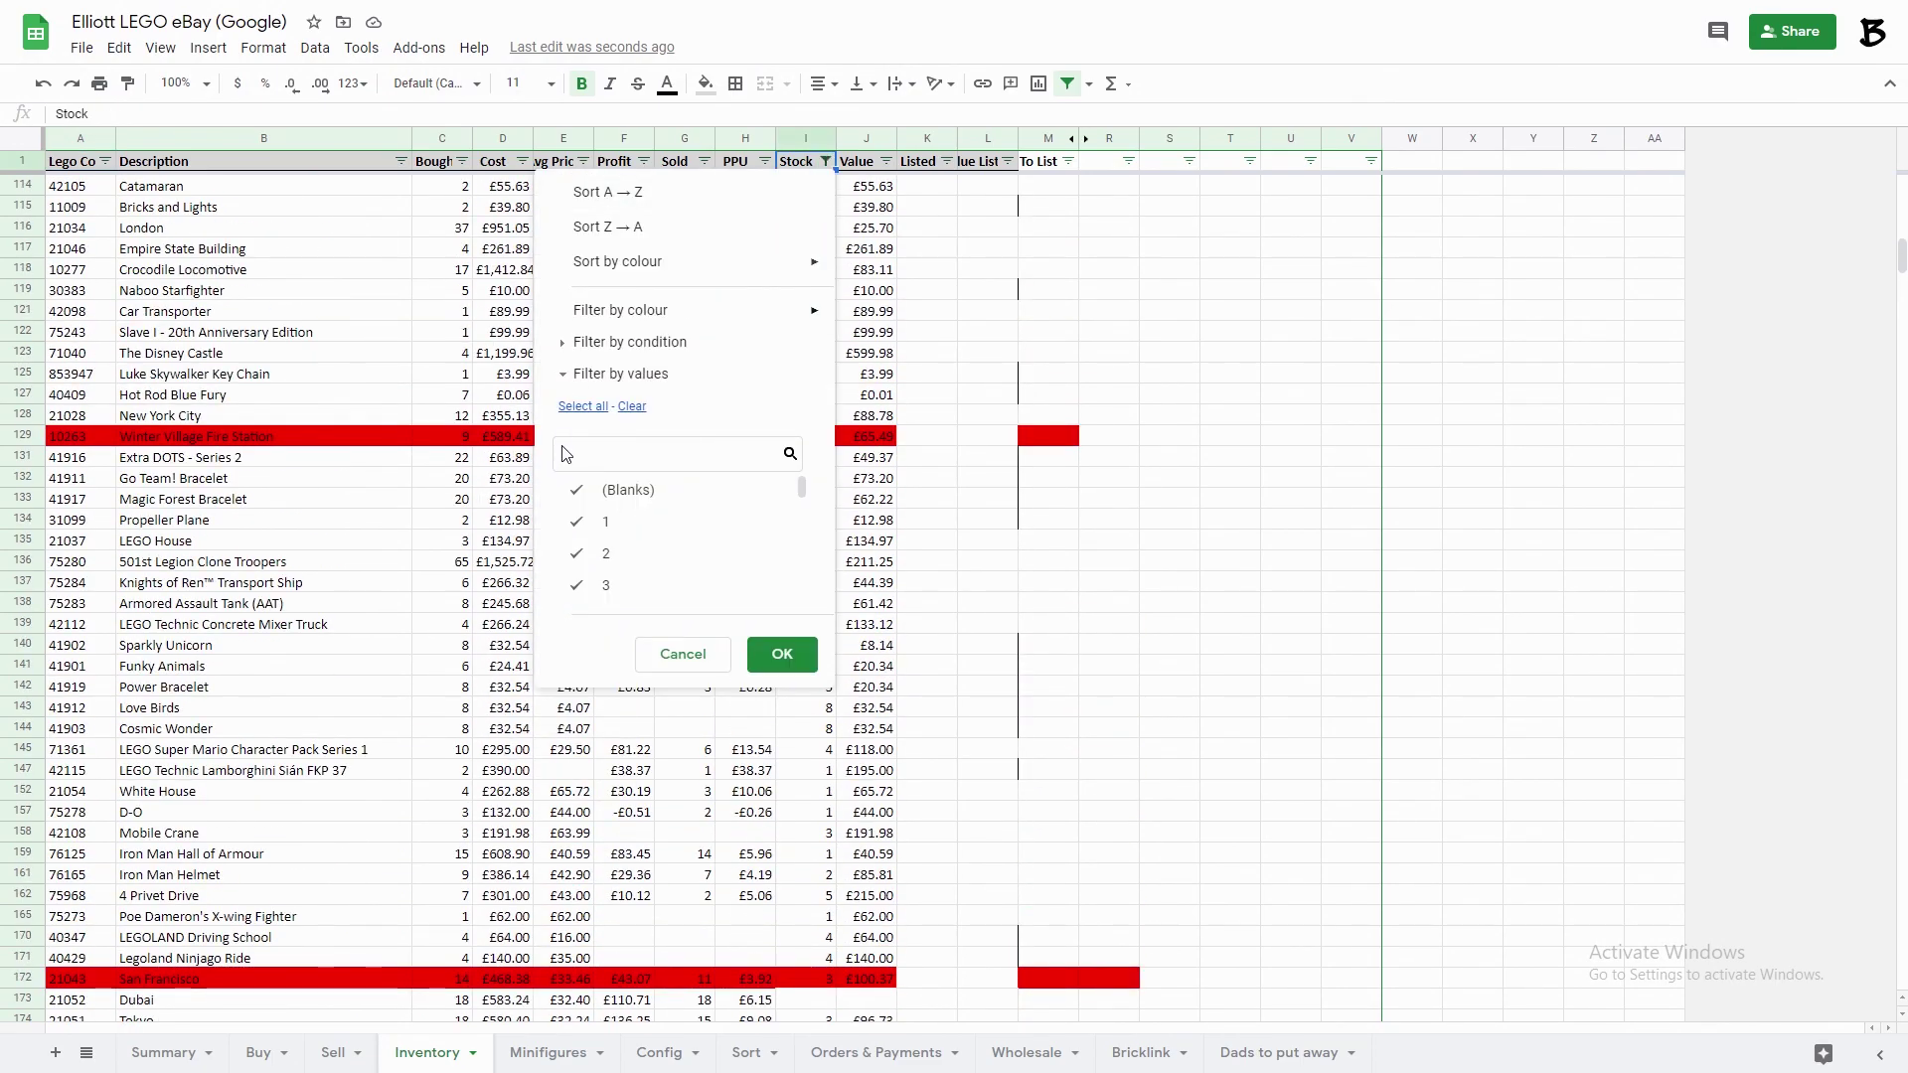
left_click(782, 653)
scroll(699, 328, "up", 20)
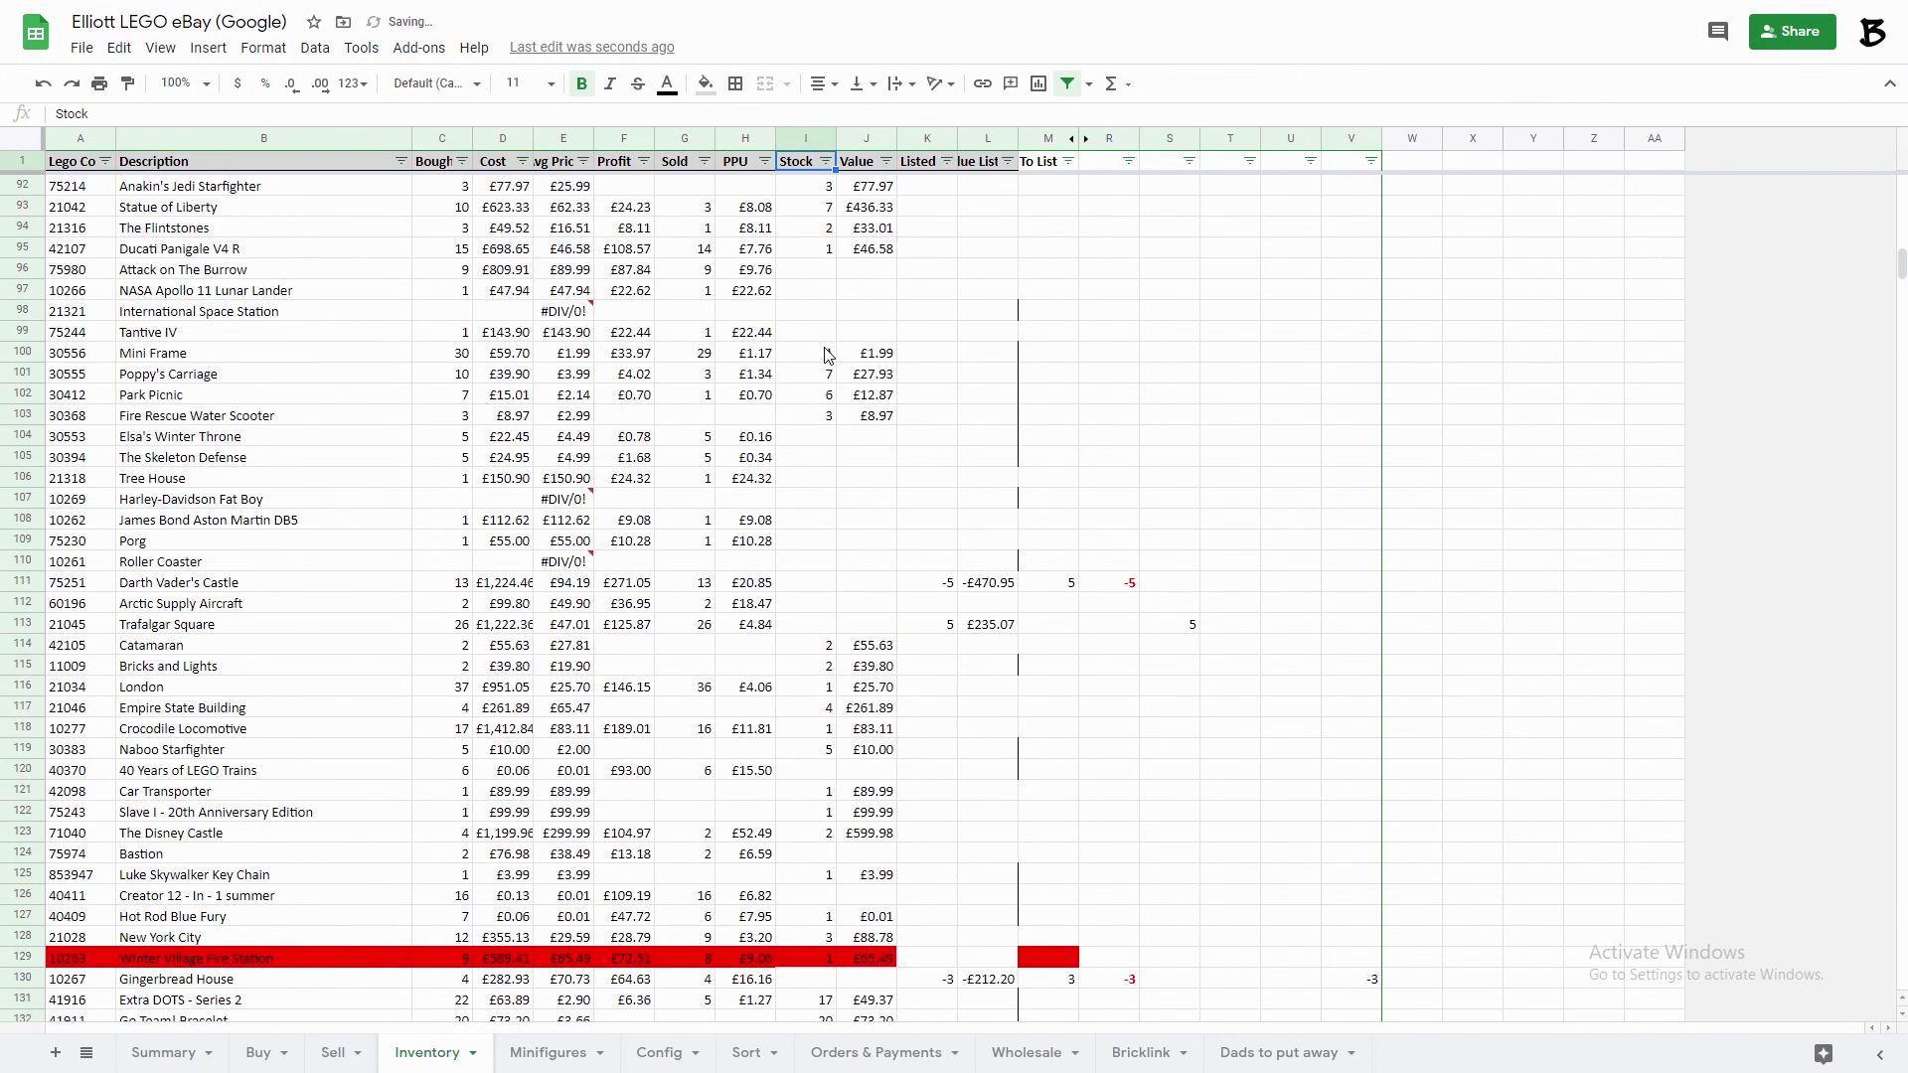
scroll(698, 328, "up", 9)
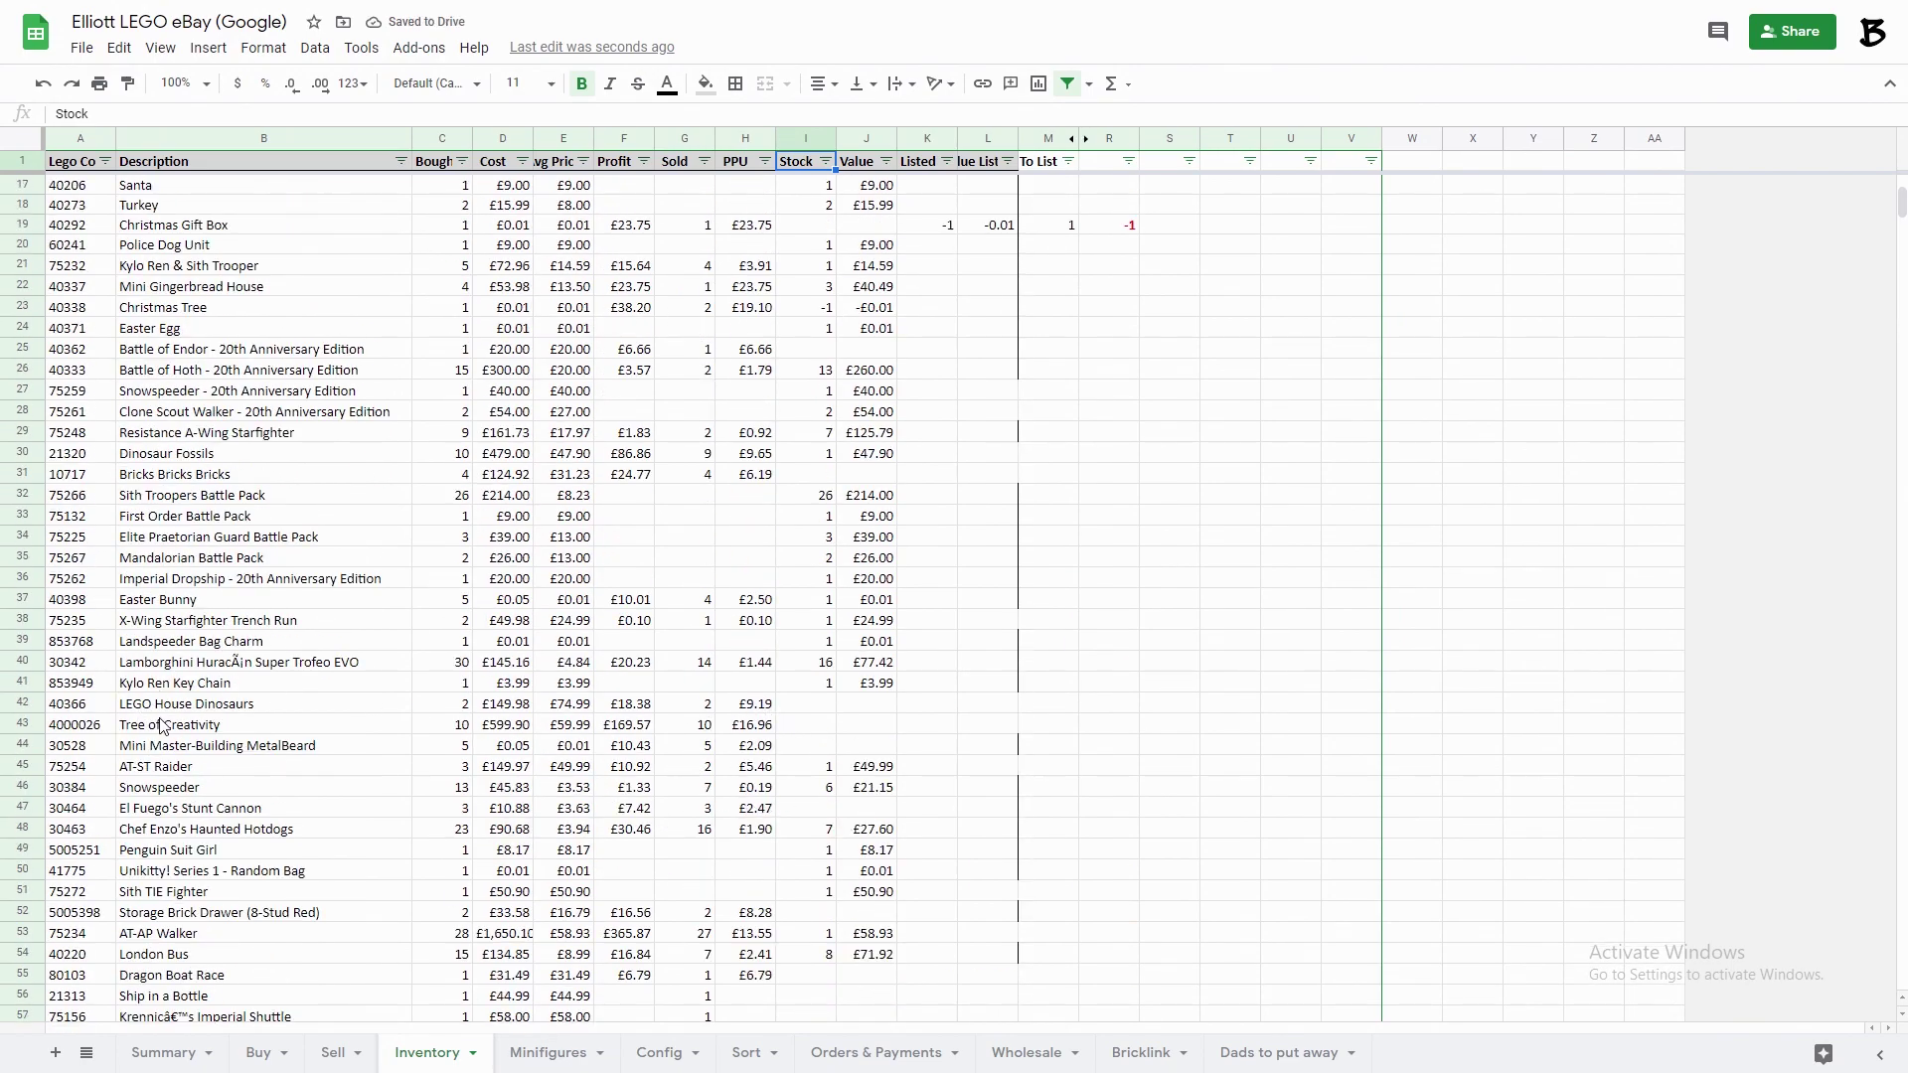
left_click(806, 315)
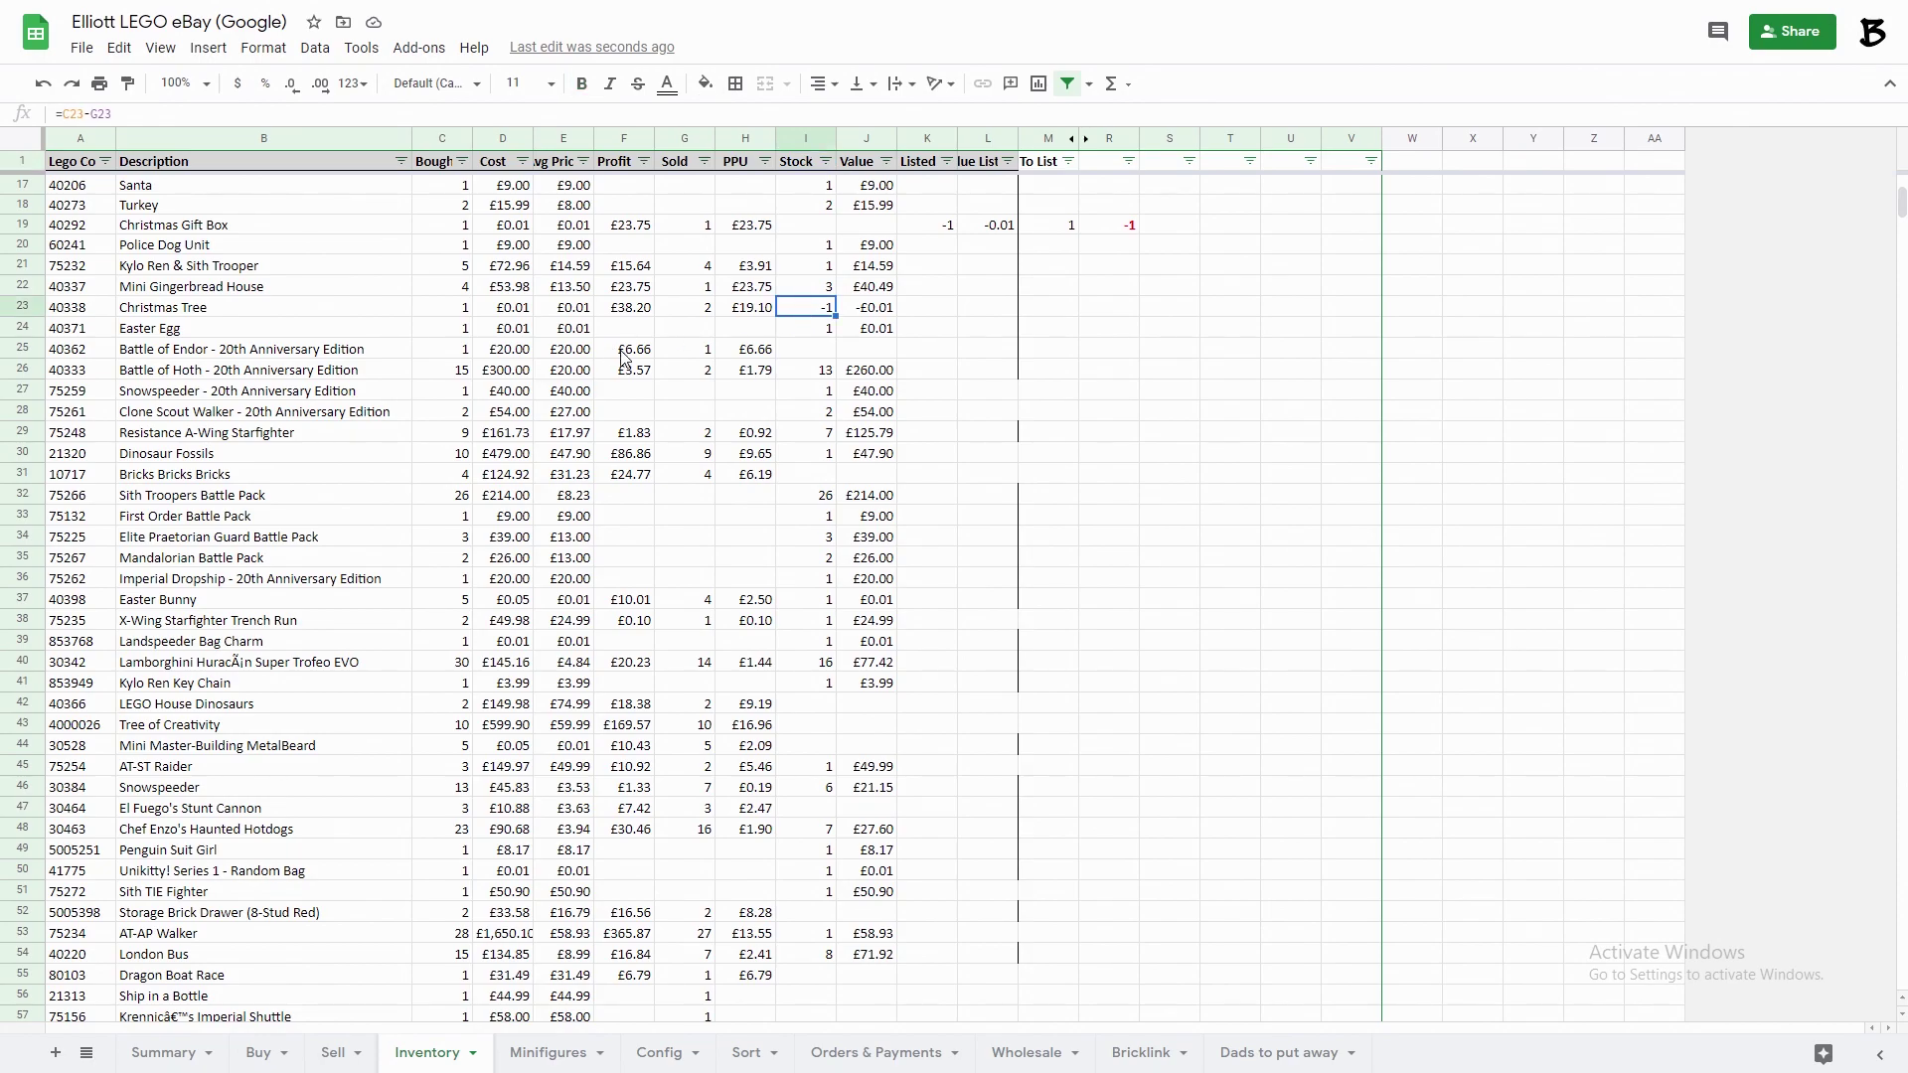
scroll(866, 326, "up", 5)
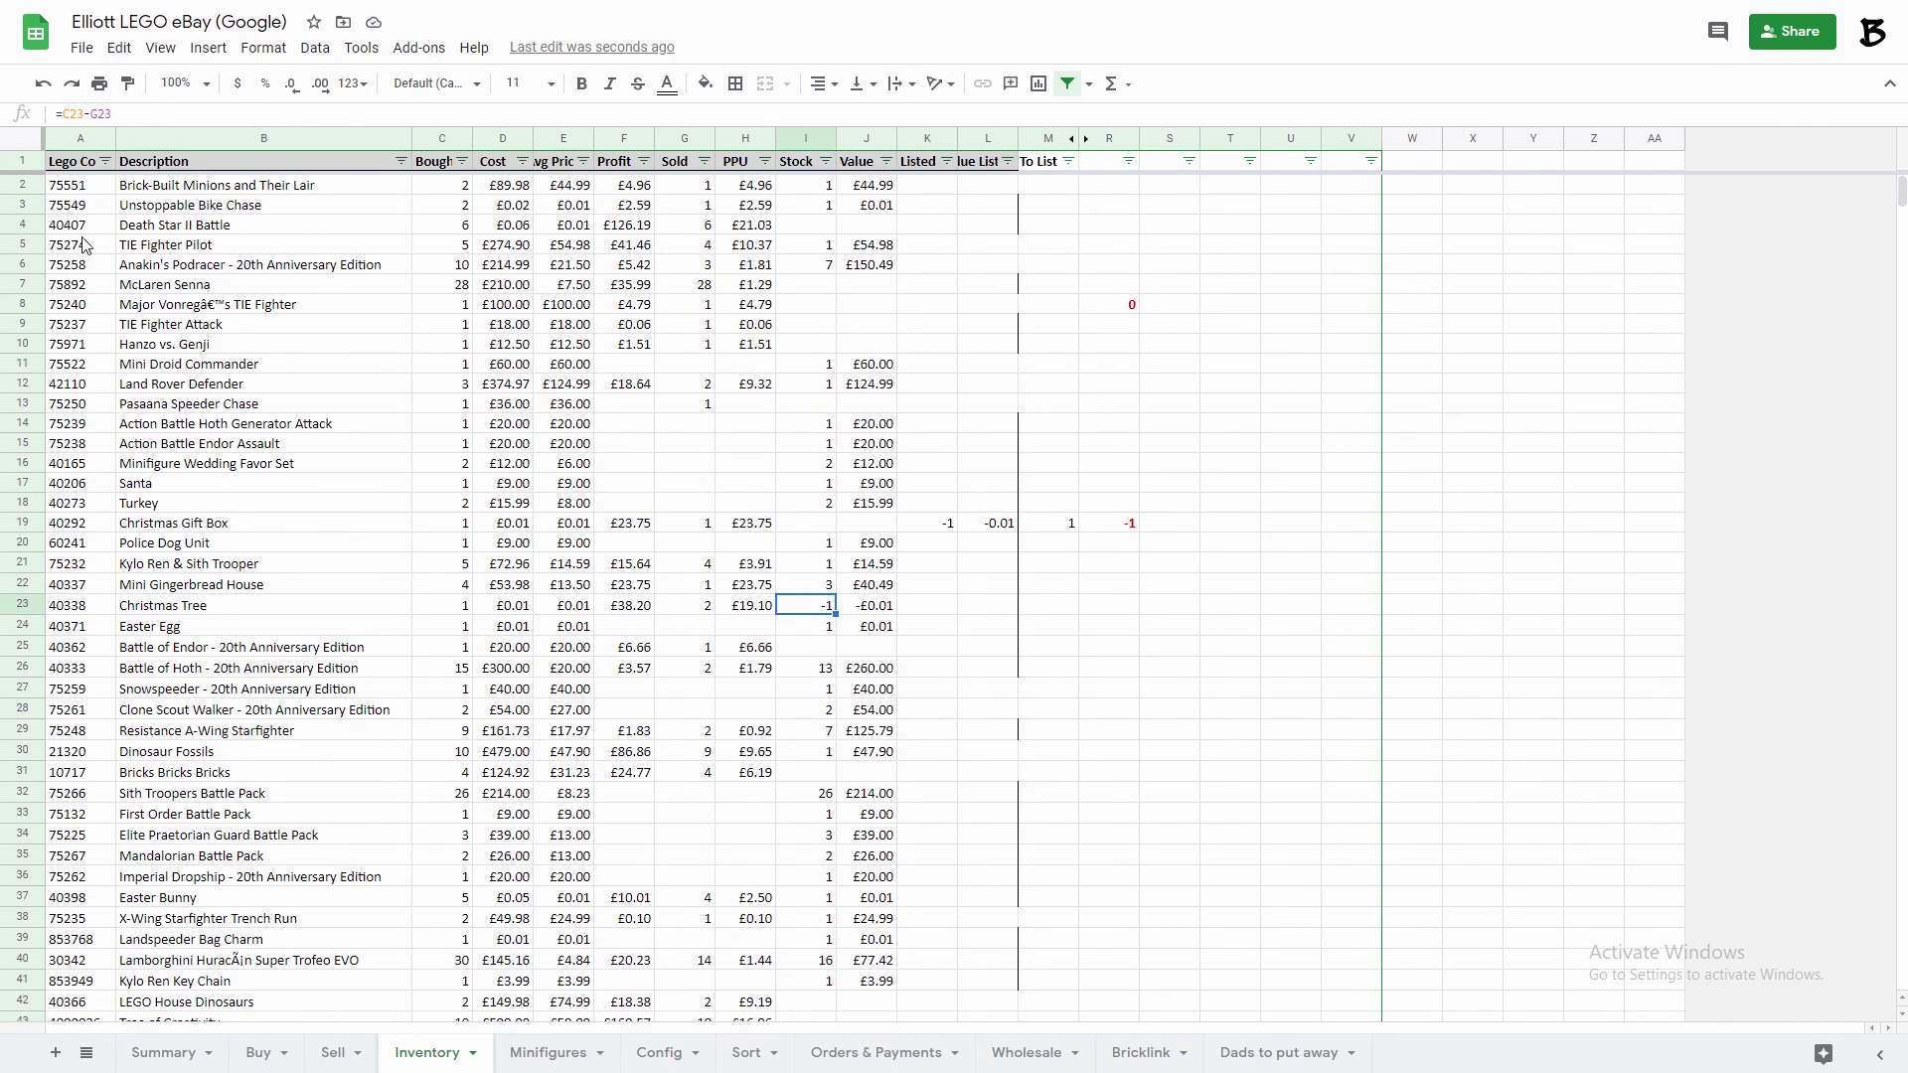
Filter the Stock column to show only items in stock, excluding blanks, -17, -2 and -1 among the values.
left_click(825, 161)
left_click(632, 406)
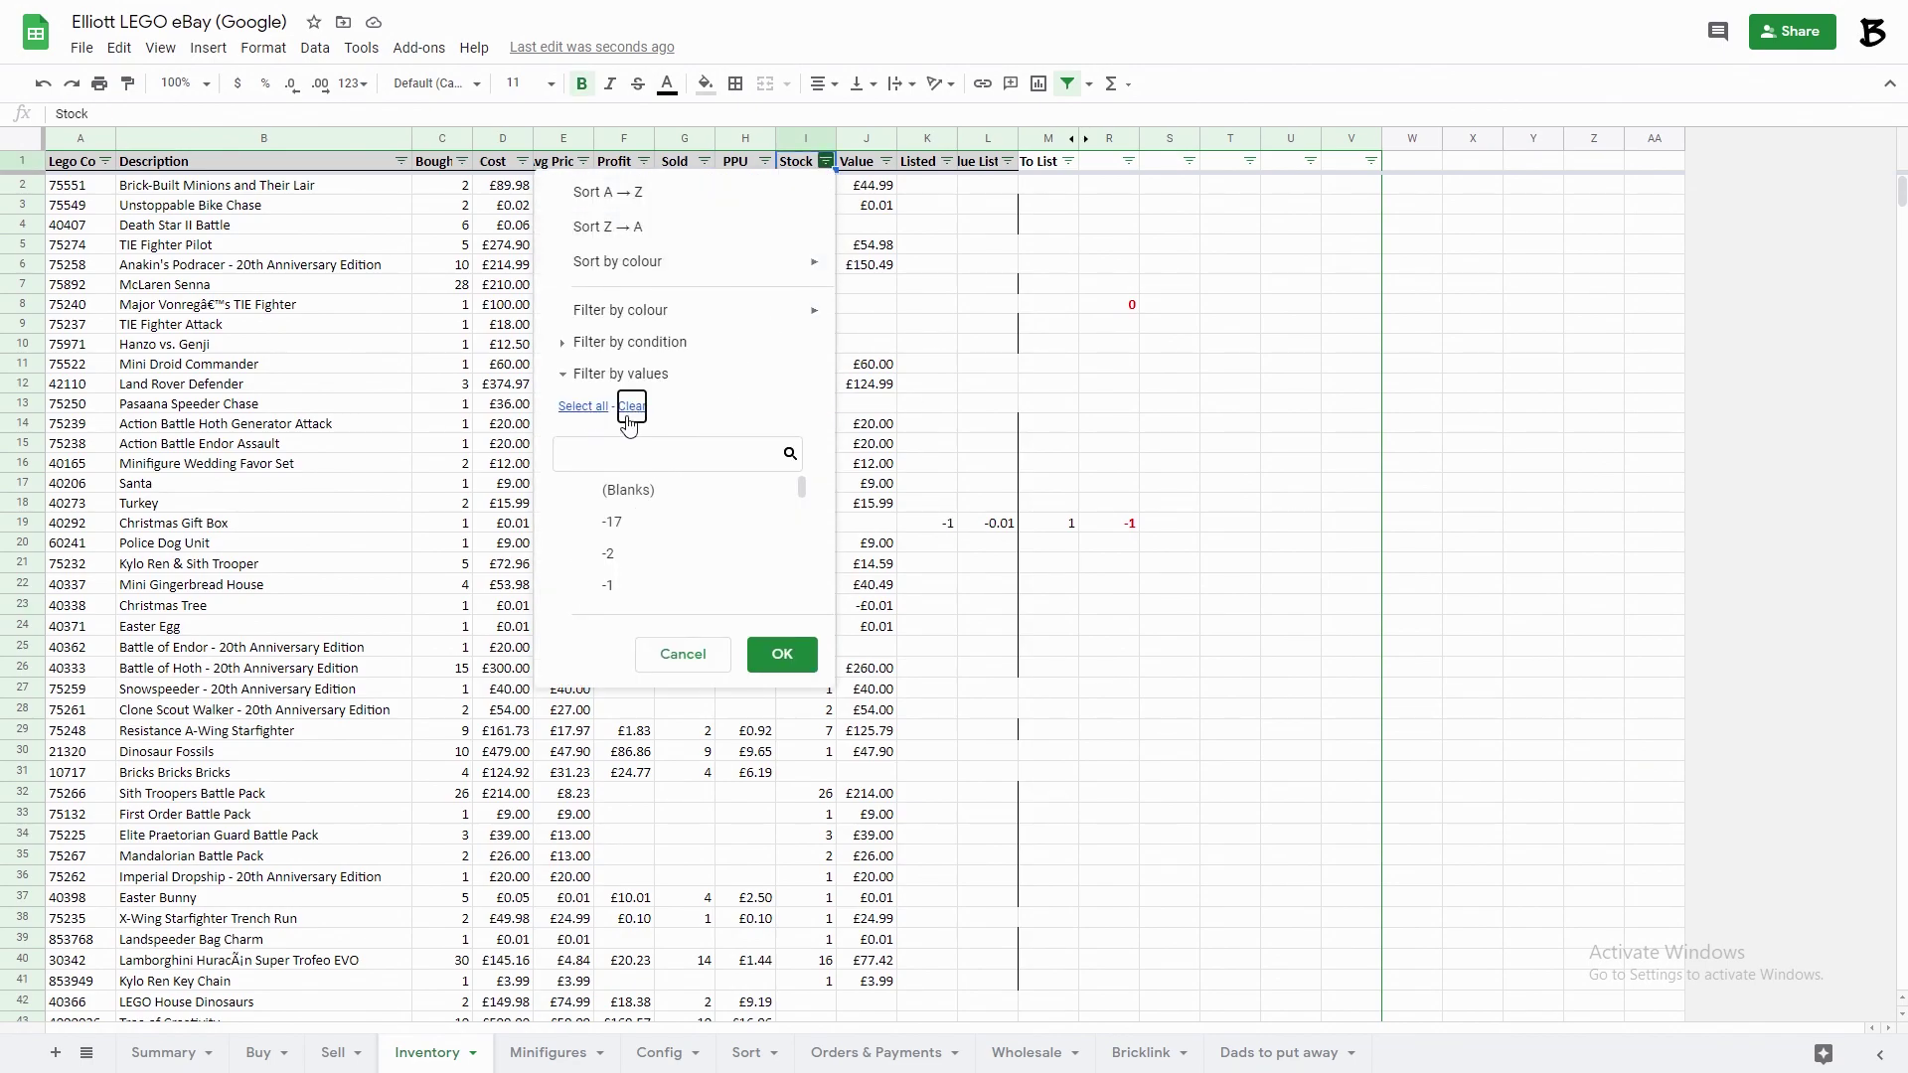
scroll(613, 508, "down", 3)
scroll(613, 508, "up", 5)
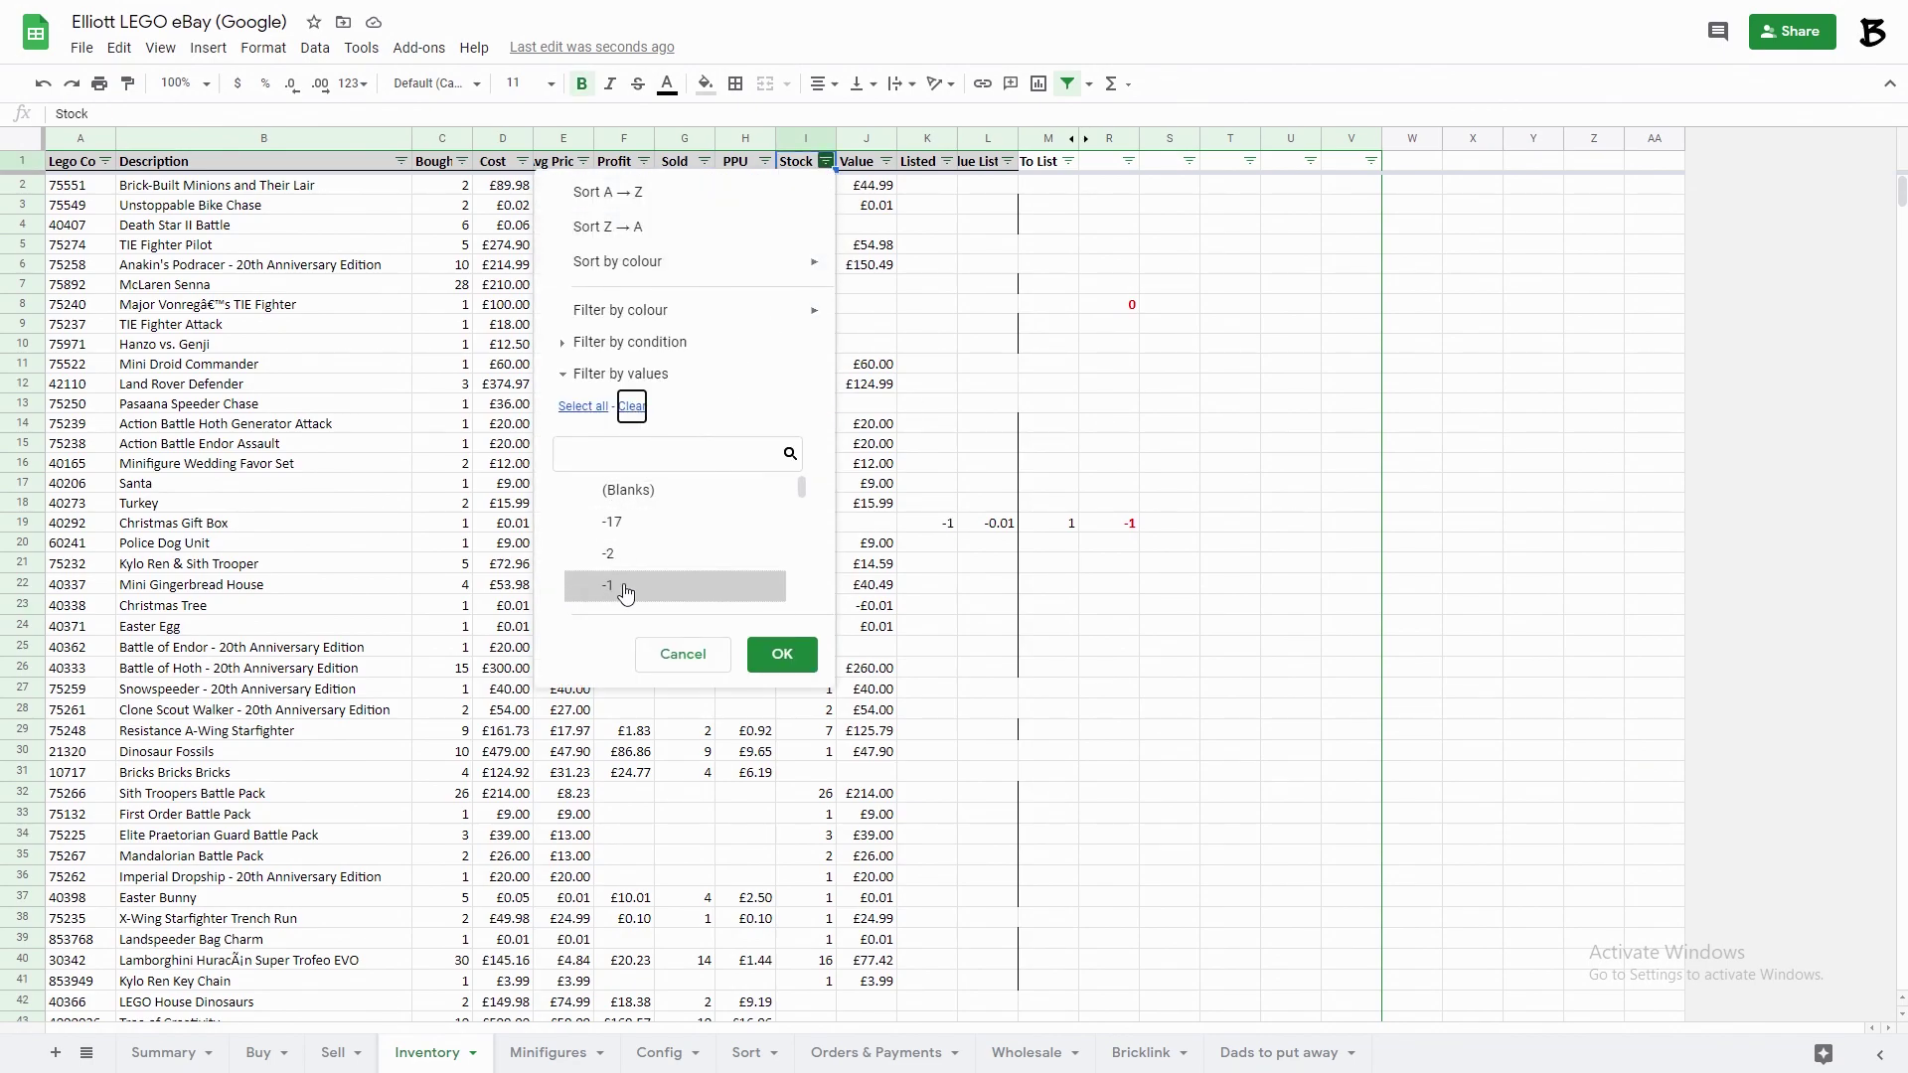
scroll(616, 527, "up", 1)
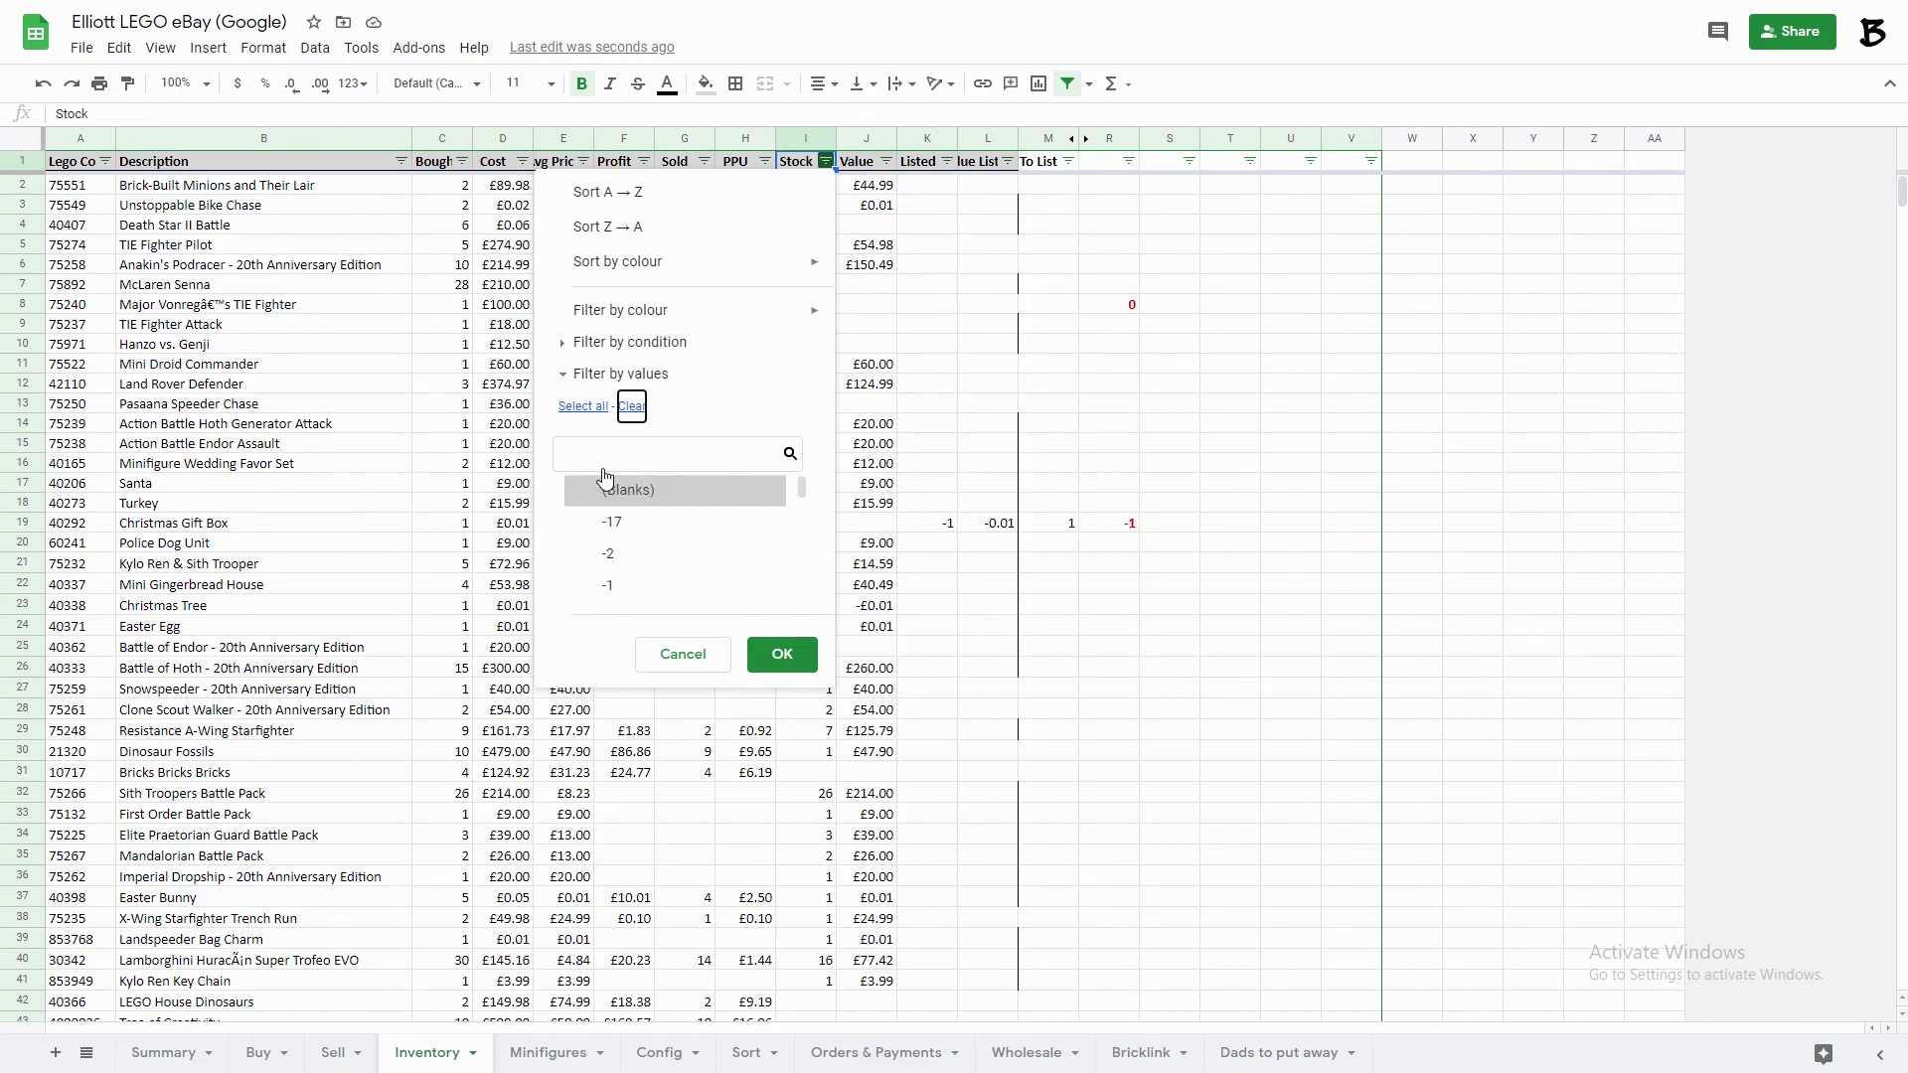
left_click(583, 407)
left_click(645, 491)
left_click(624, 522)
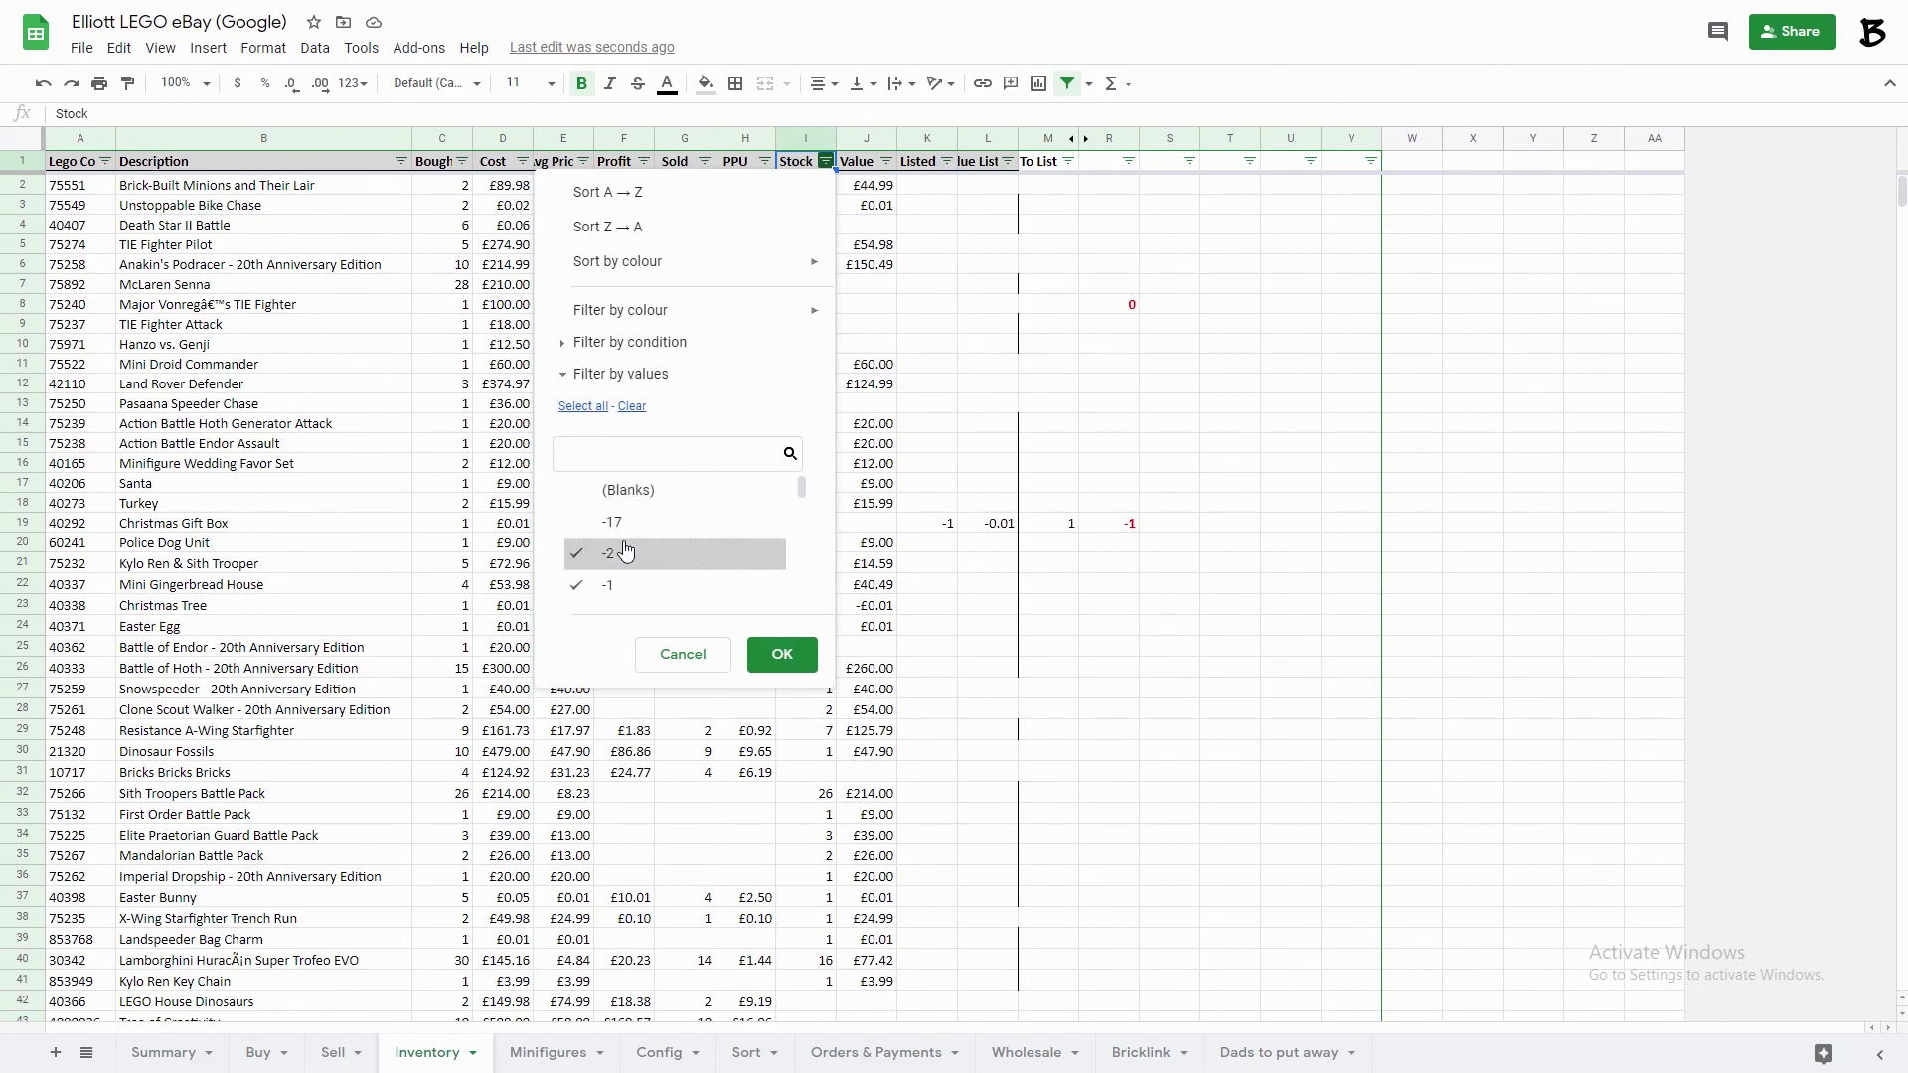
left_click(626, 555)
left_click(614, 585)
scroll(608, 542, "down", 3)
left_click(613, 527)
left_click(782, 654)
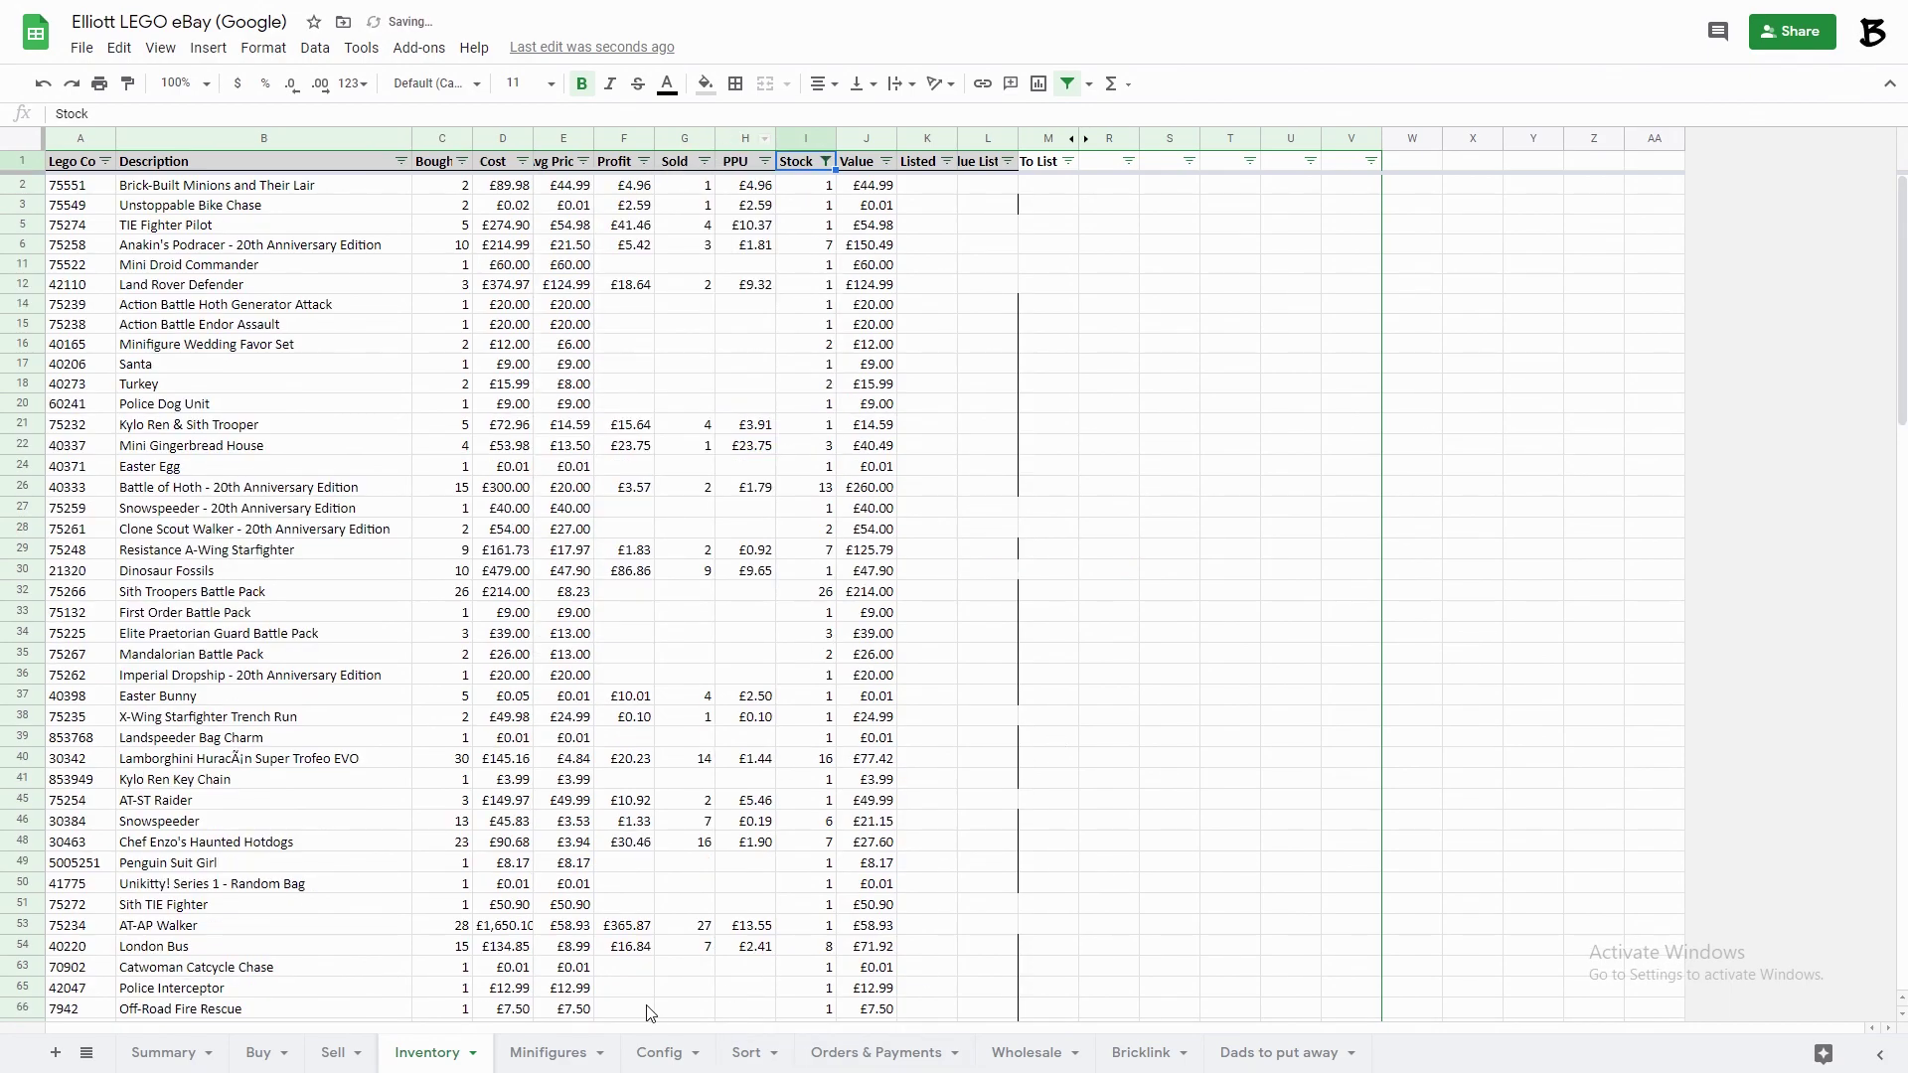
On the Minifigures sheet, choose Athlete as the item in row 93 of the Series 20 sales table.
left_click(550, 1052)
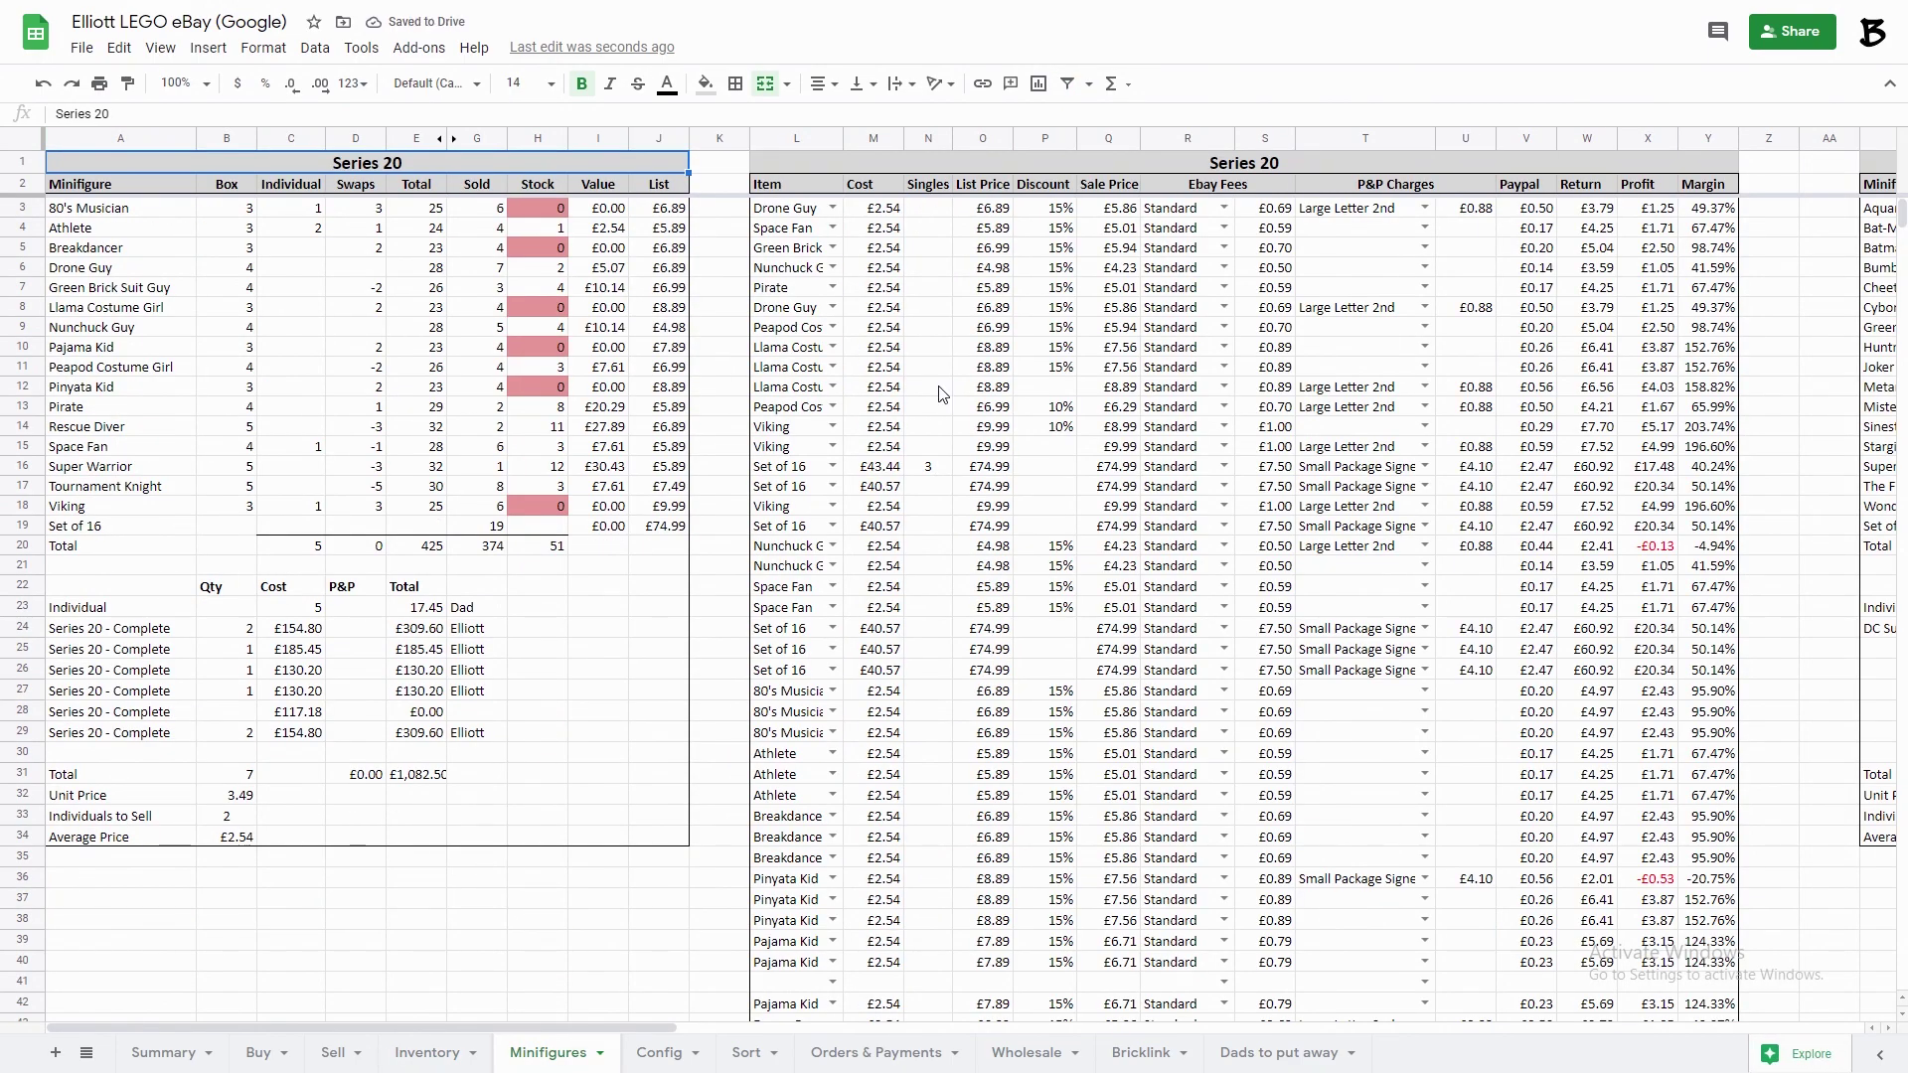
scroll(264, 725, "down", 5)
scroll(162, 852, "up", 5)
scroll(832, 567, "down", 15)
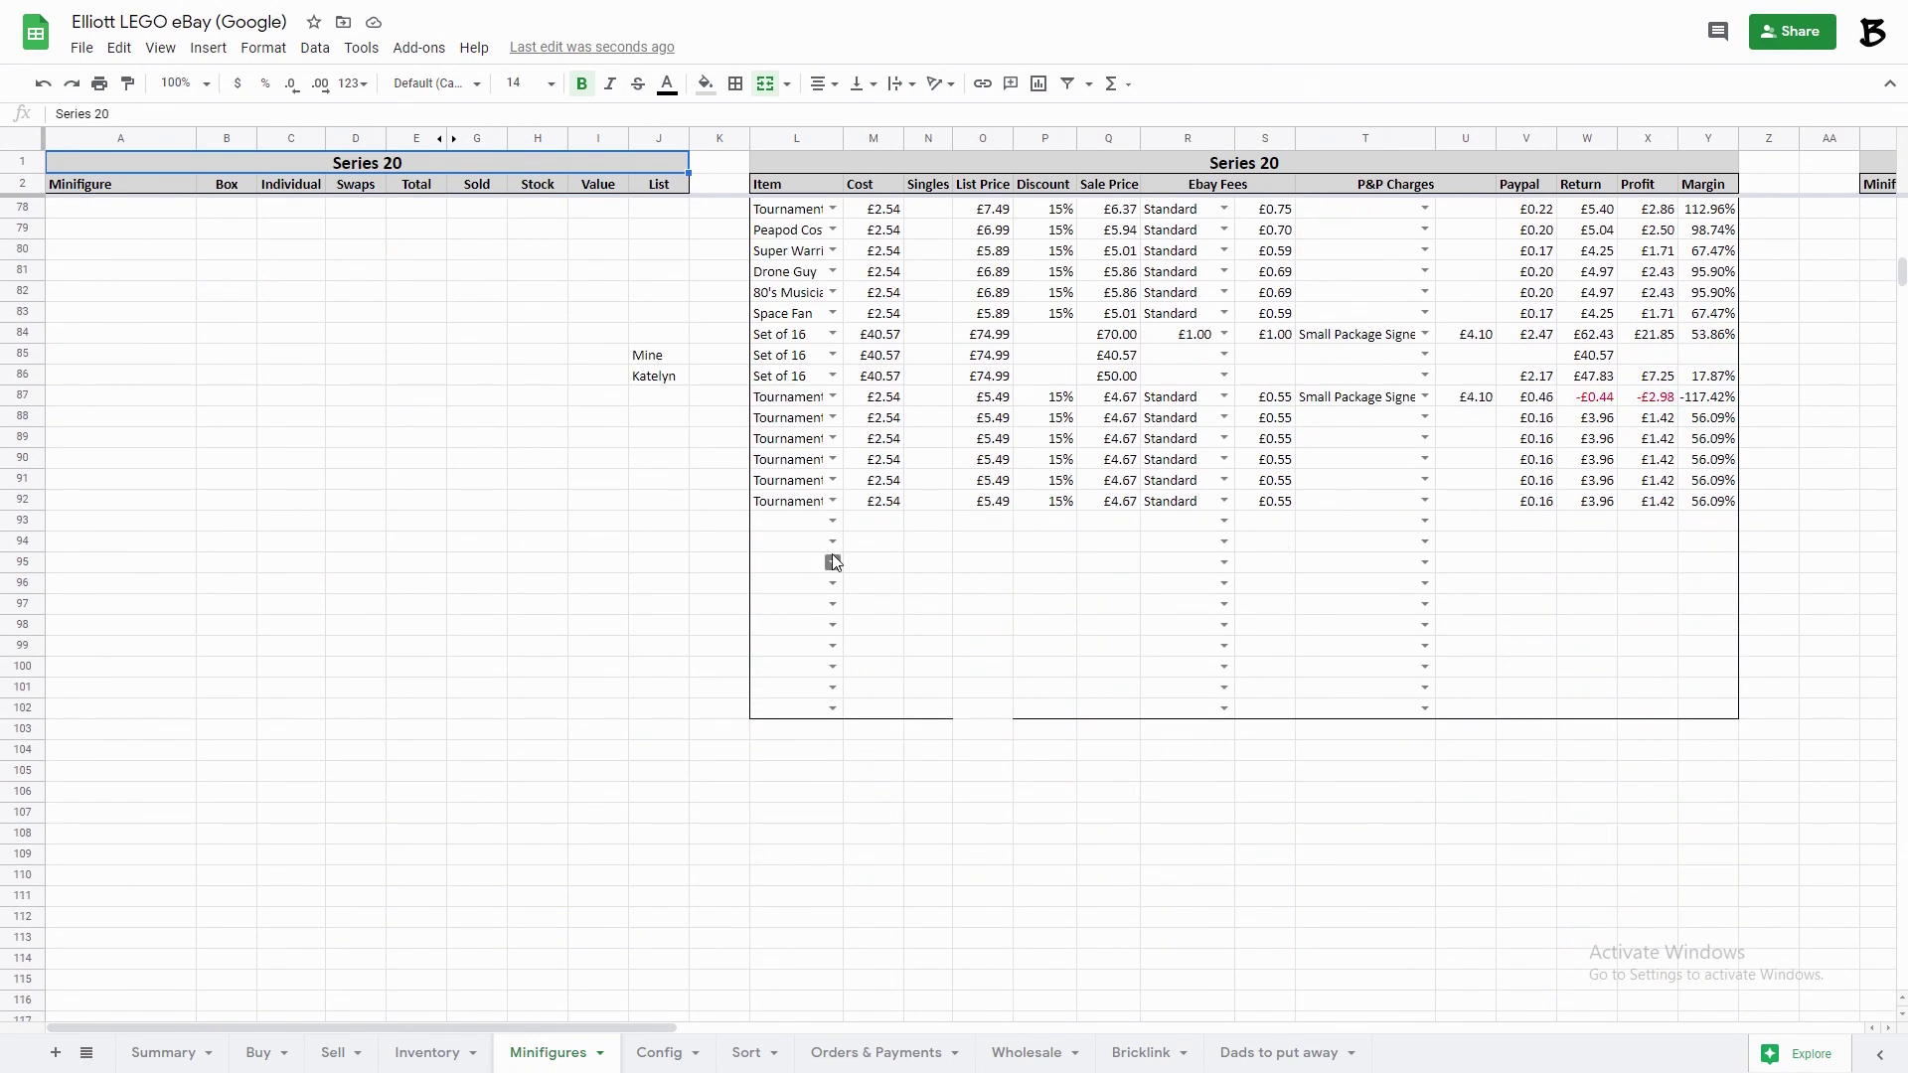
left_click(833, 520)
left_click(777, 567)
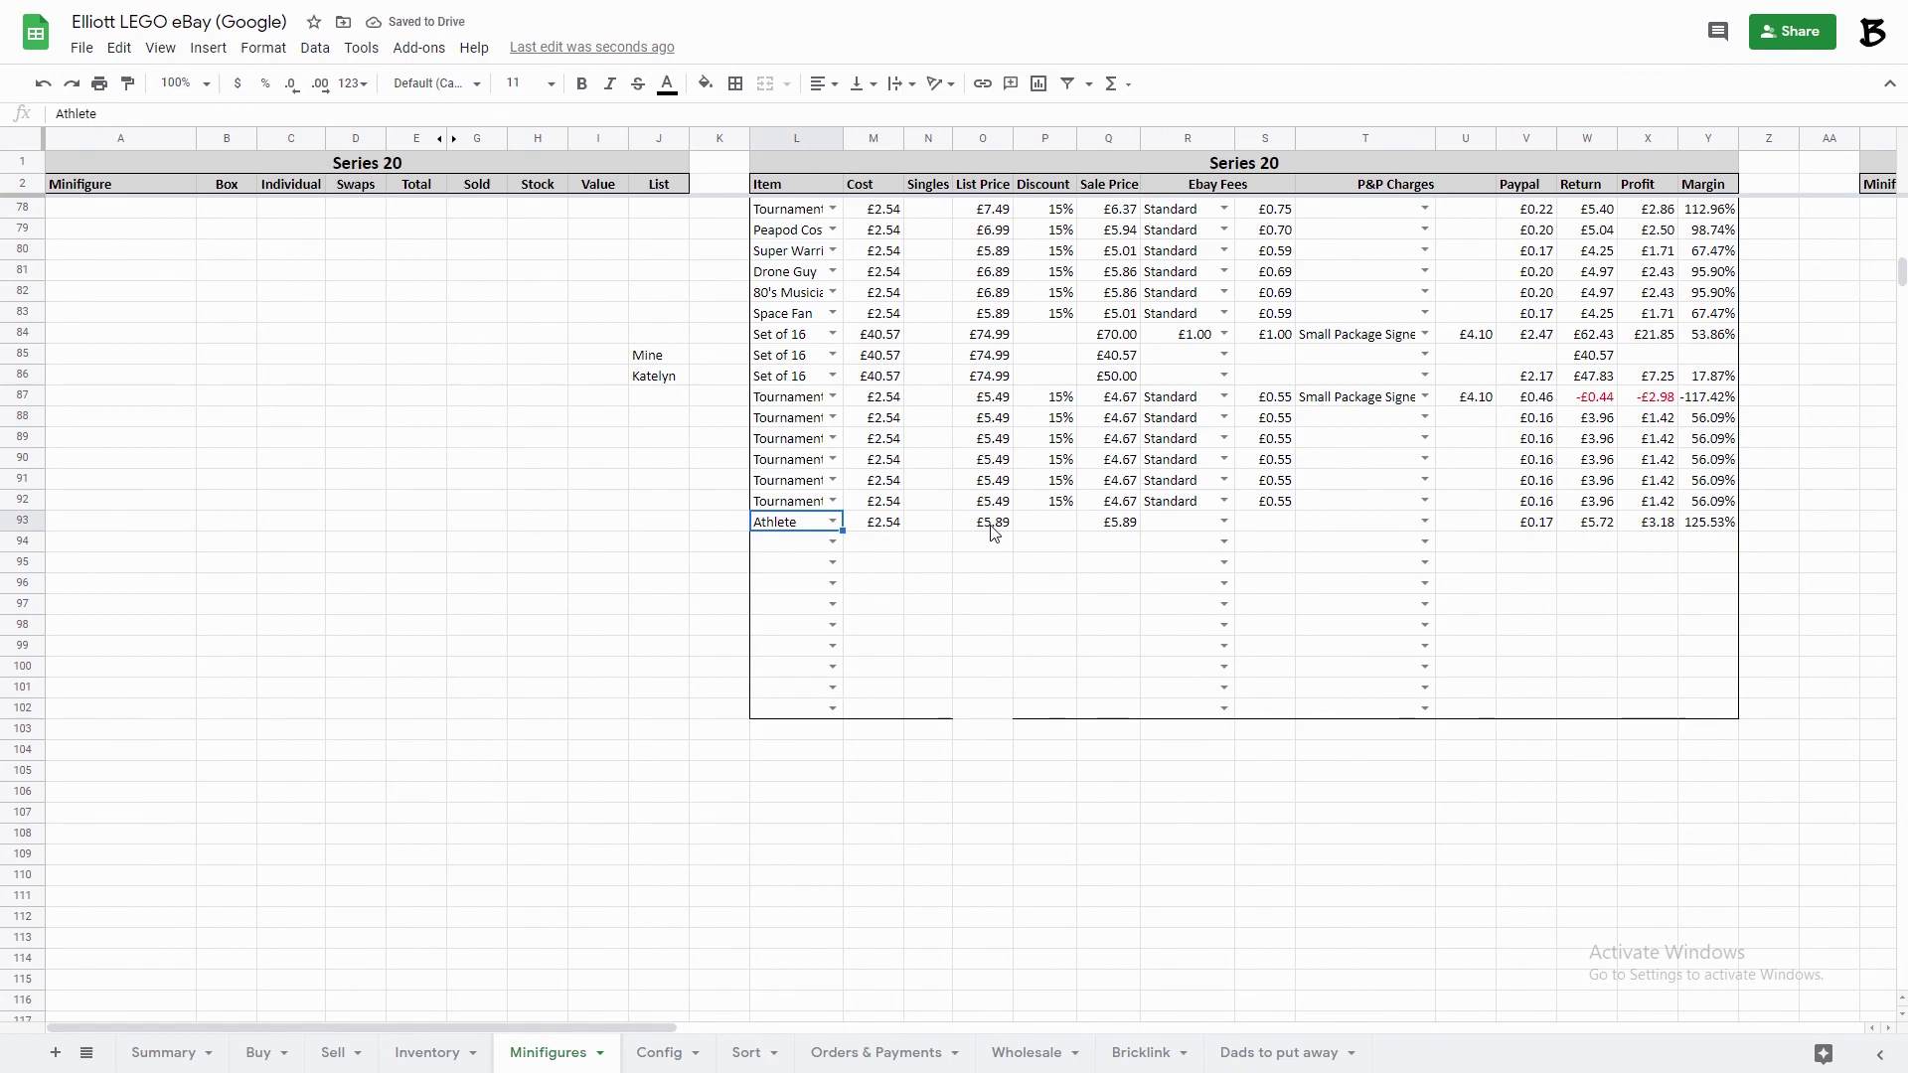
Try Standard eBay fees and Large Letter 2nd postage on the Athlete sale in row 93, and undo the row's entries.
left_click(1224, 521)
left_click(1173, 548)
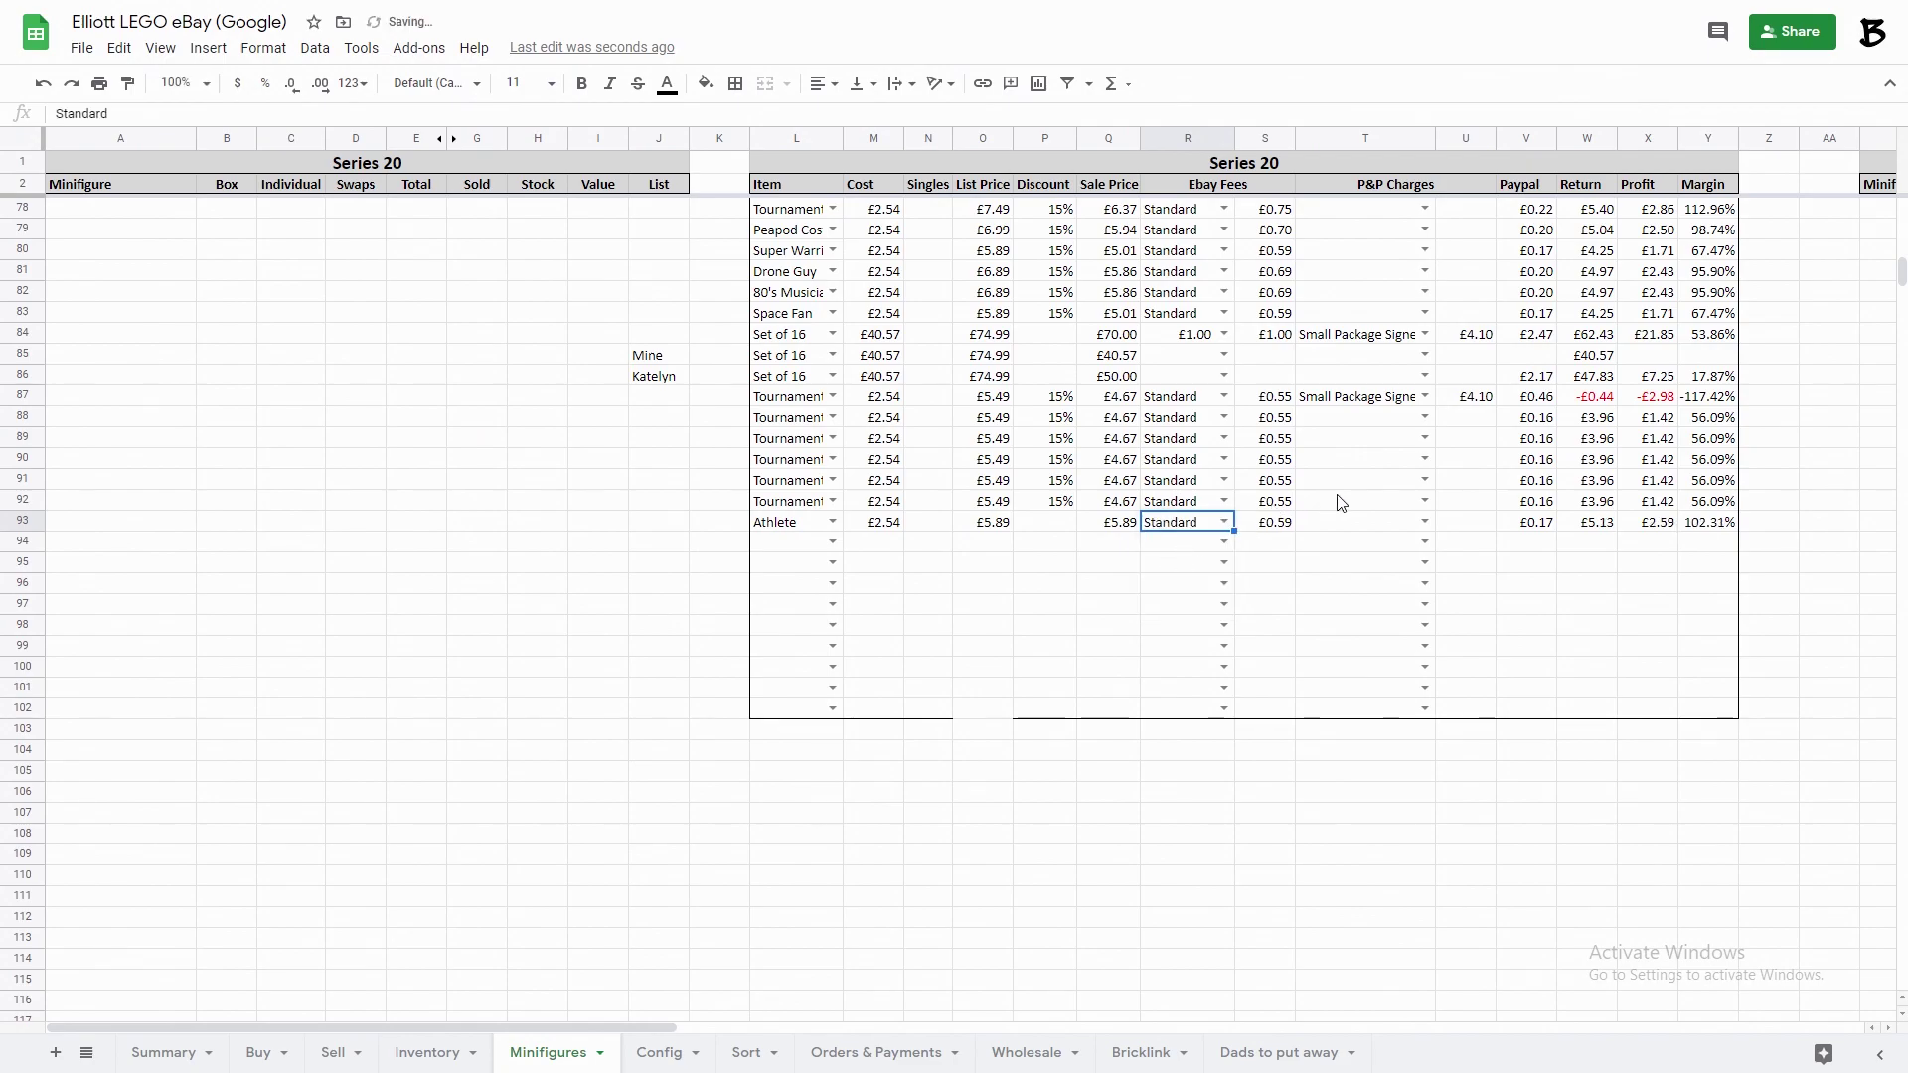
left_click(1425, 520)
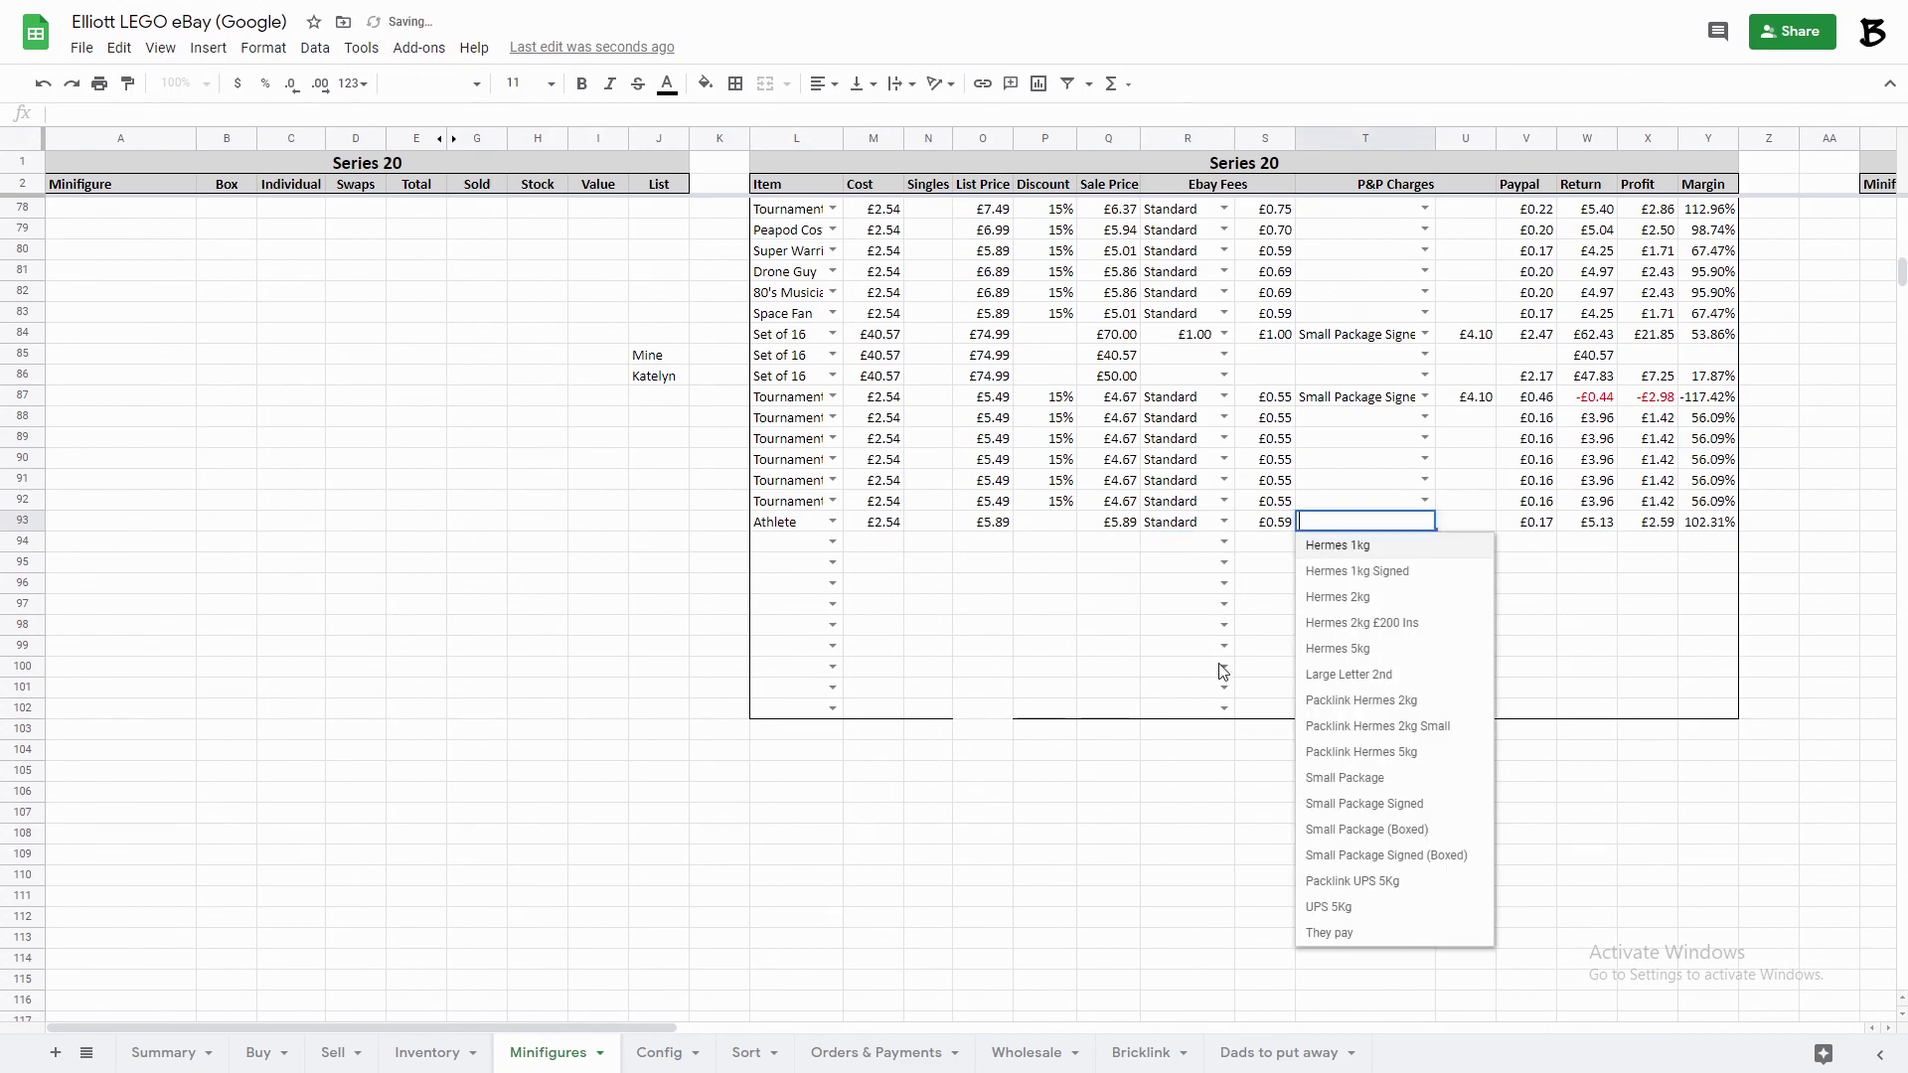
left_click(1341, 676)
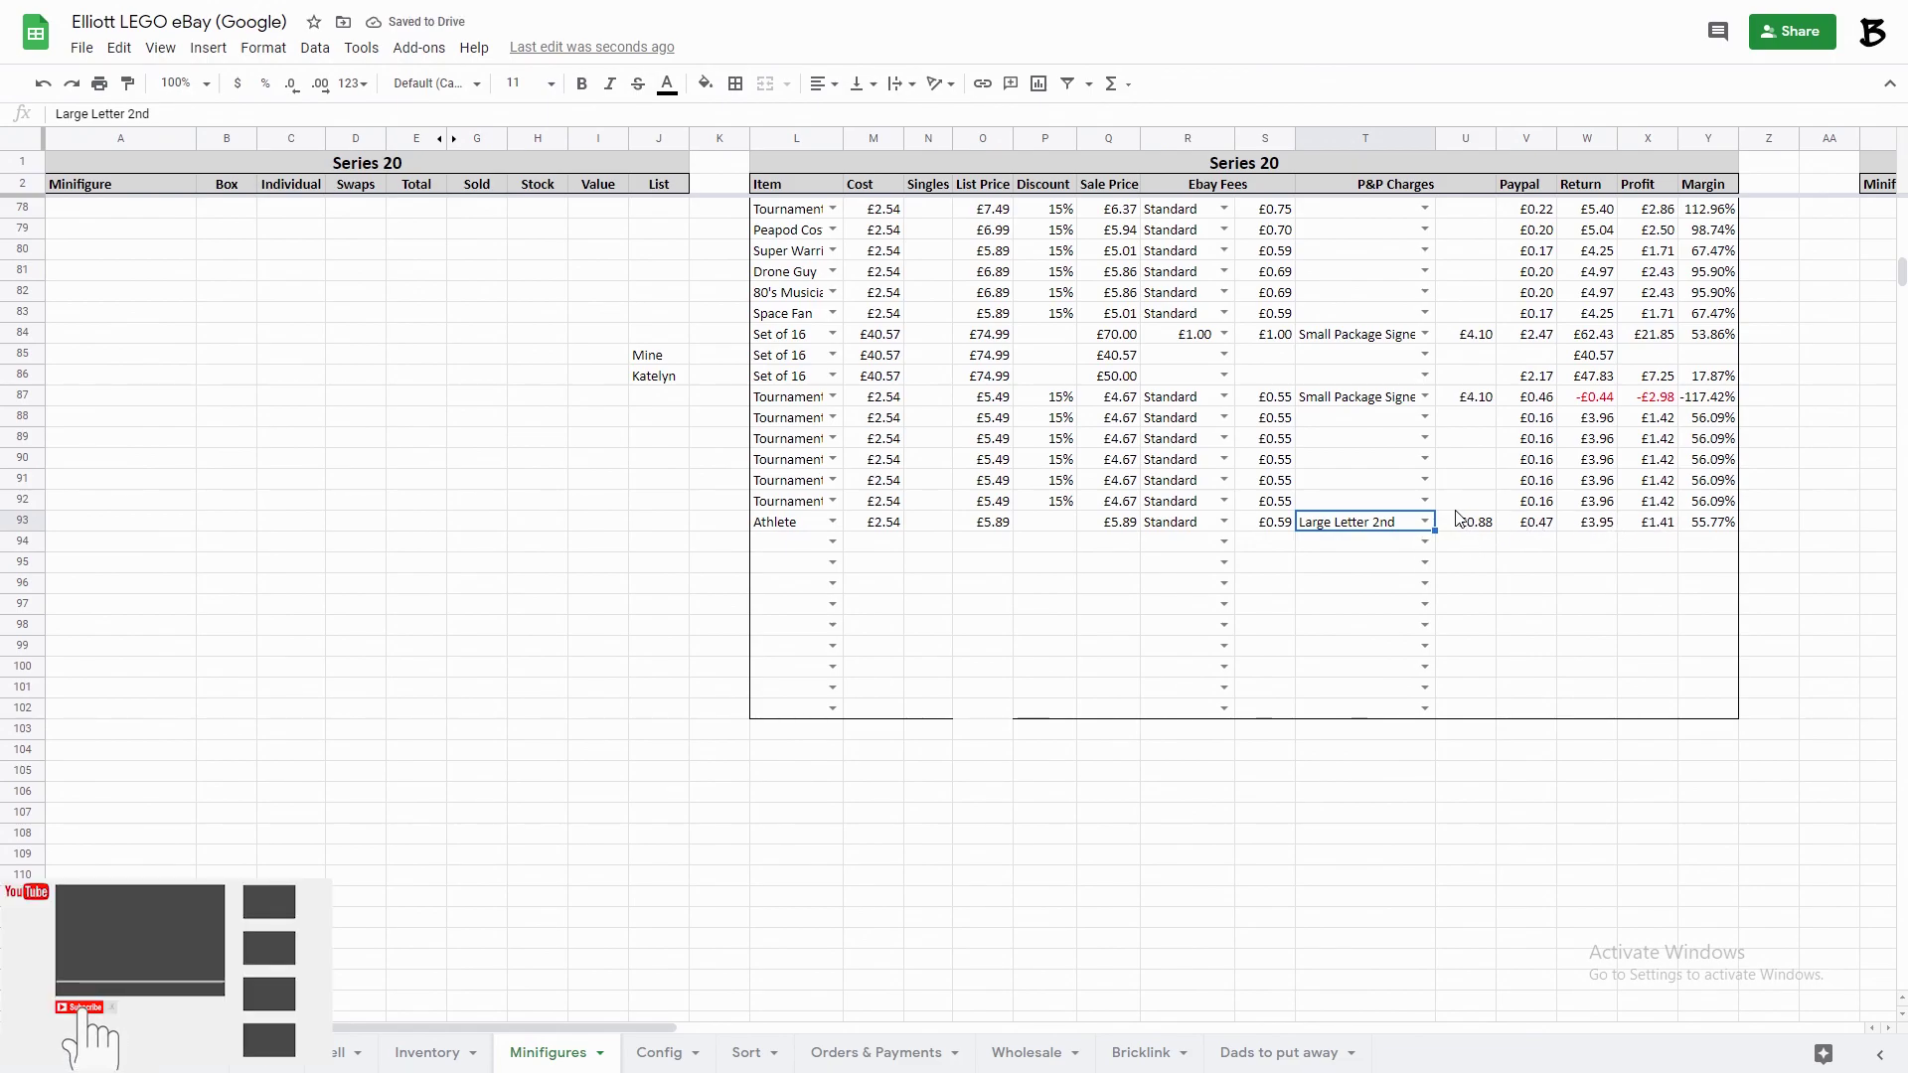
key("ctrl+z")
key("ctrl+z")
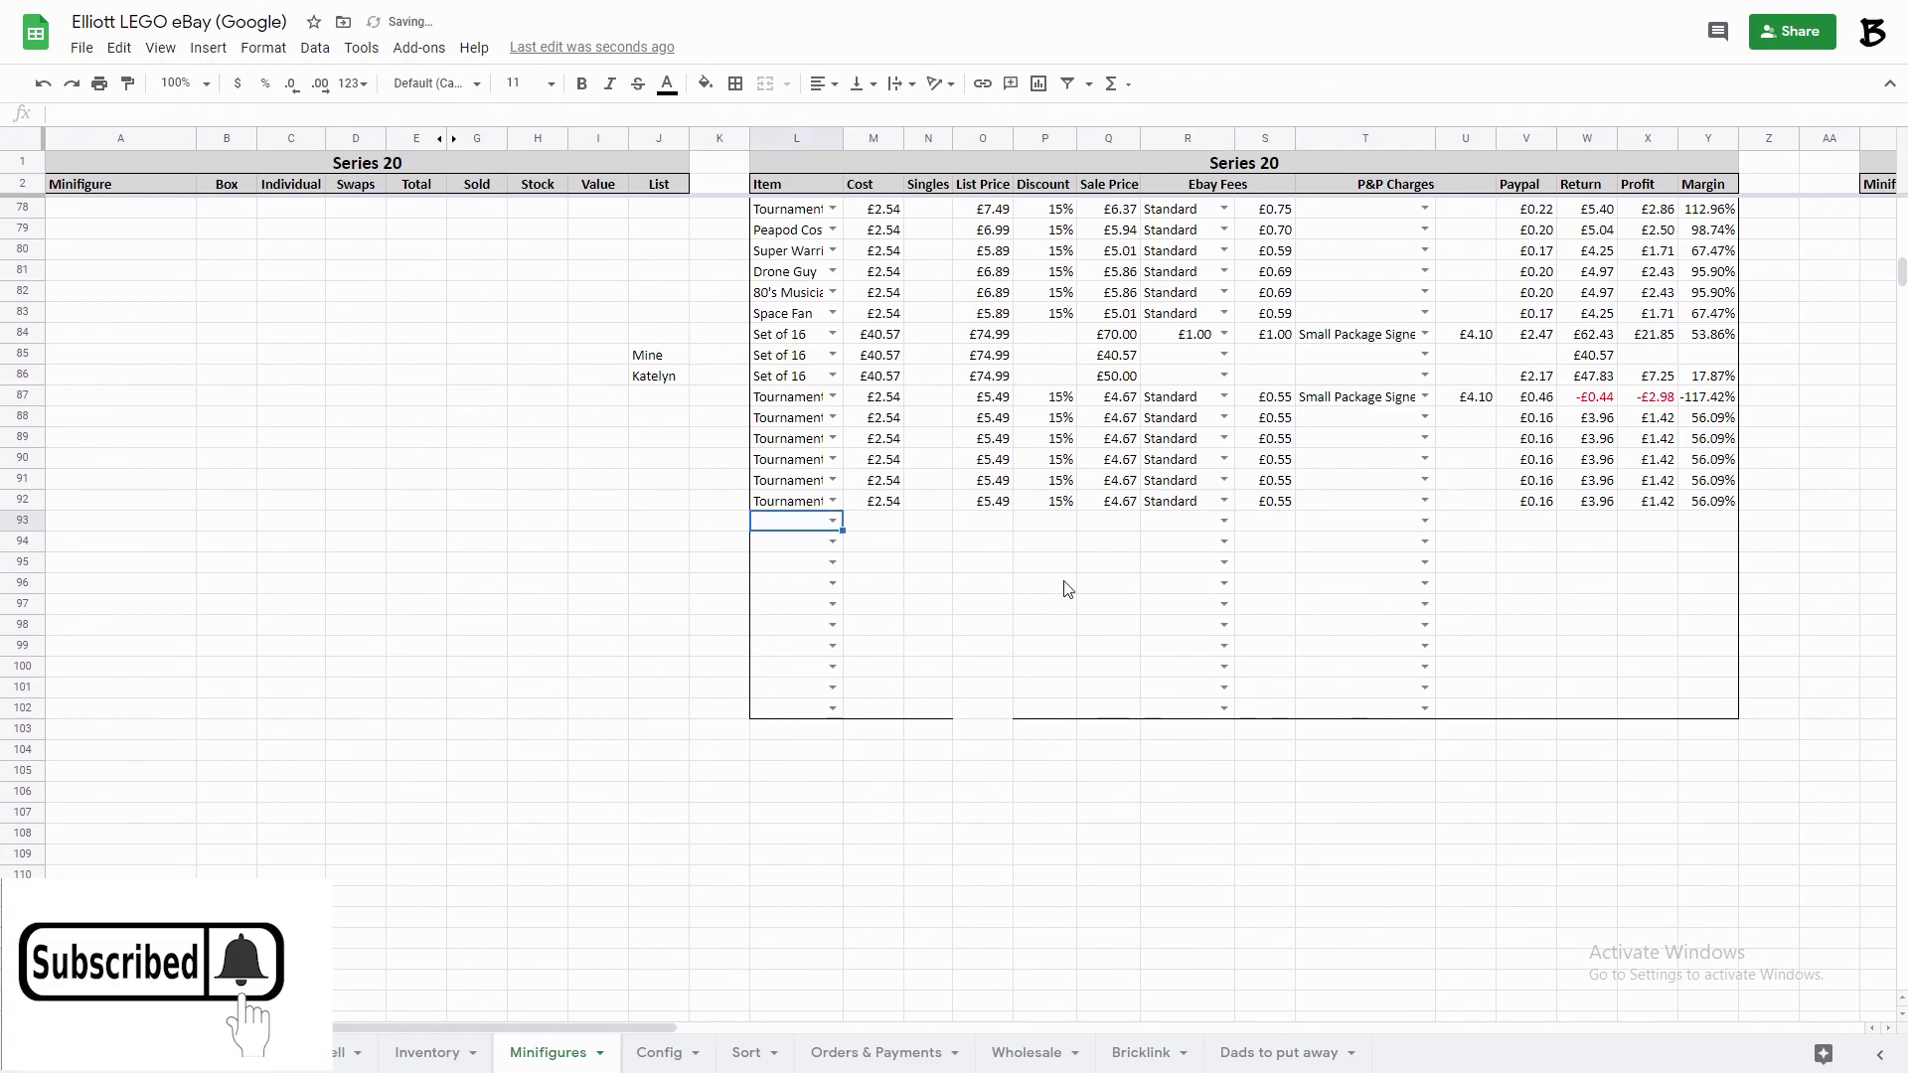
Examine the DFB German Football Team tables on the Minifigures sheet, including the first sales' profit cells and the first figure's list price.
scroll(669, 635, "up", 15)
scroll(278, 536, "up", 2)
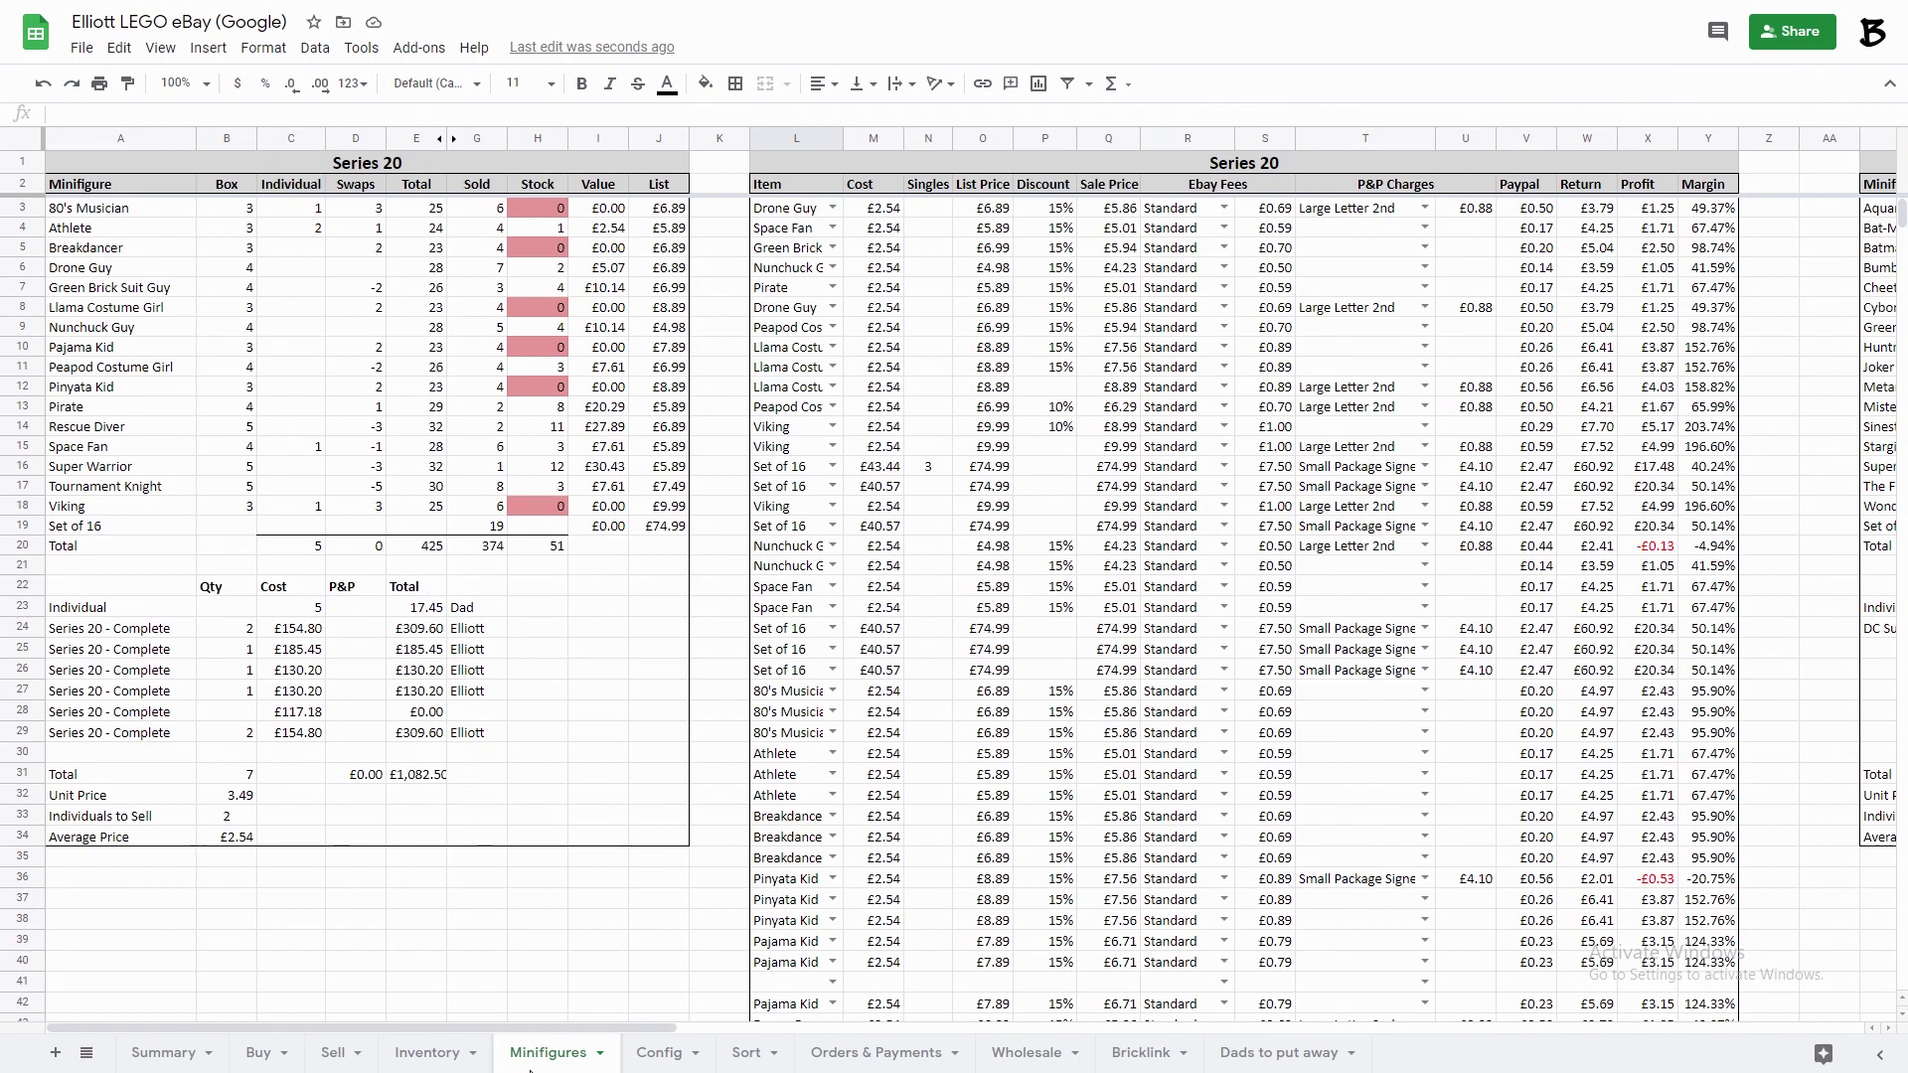
left_click_drag(532, 1027, 976, 1005)
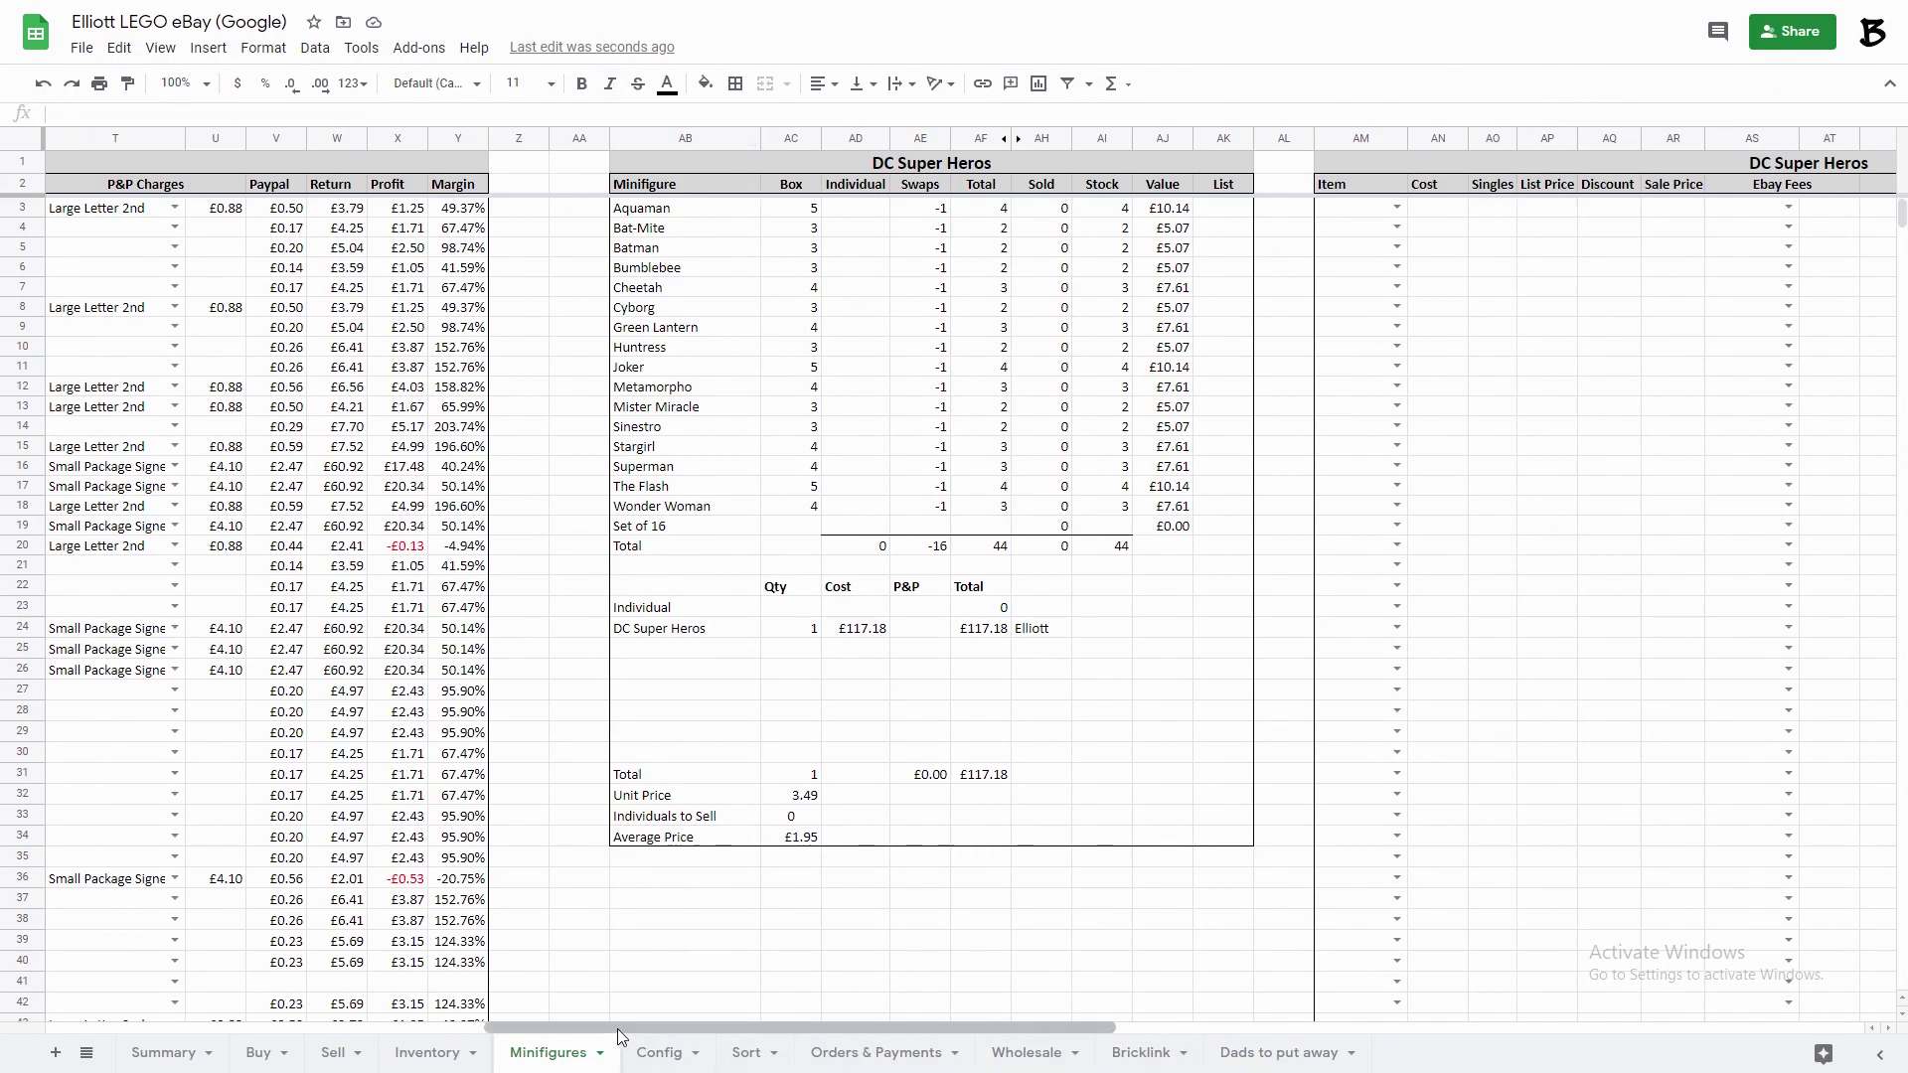
left_click_drag(646, 1030, 1405, 1000)
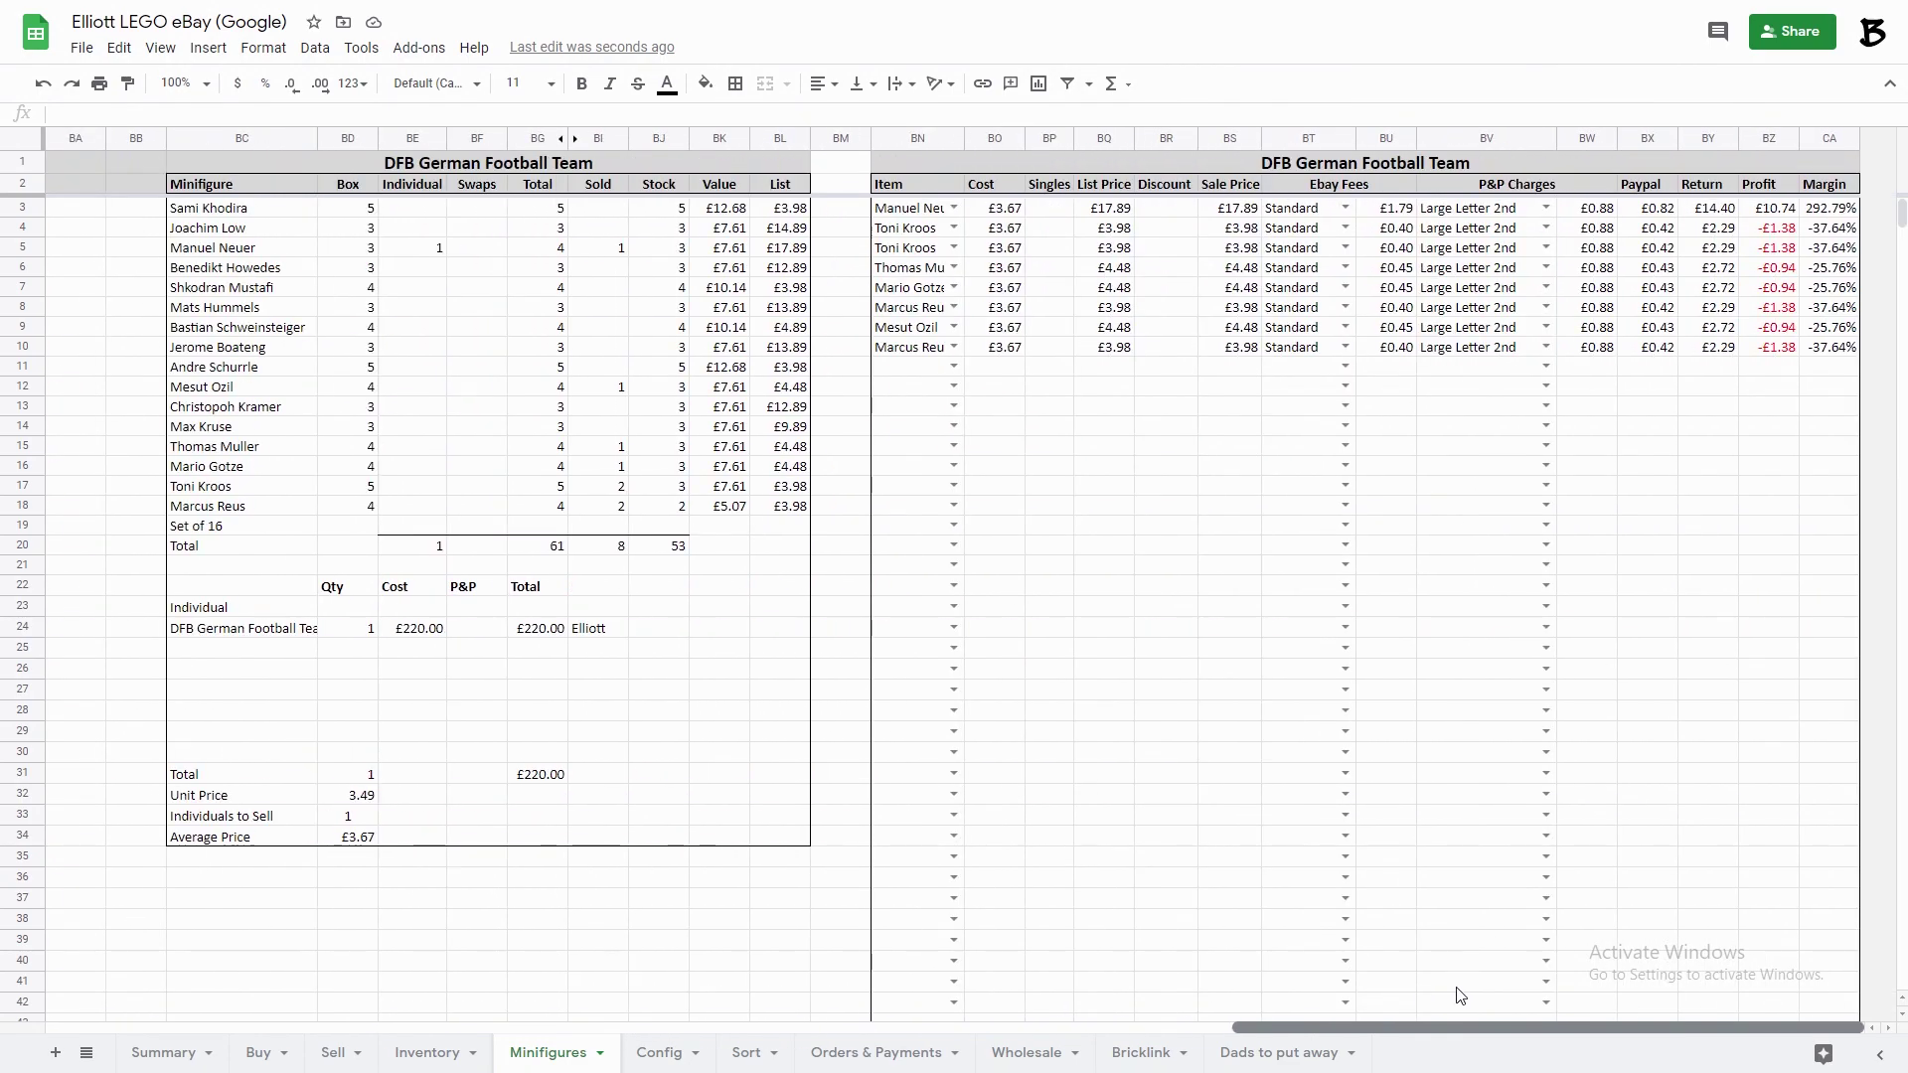
left_click(1775, 212)
left_click(1769, 229)
left_click(1763, 247)
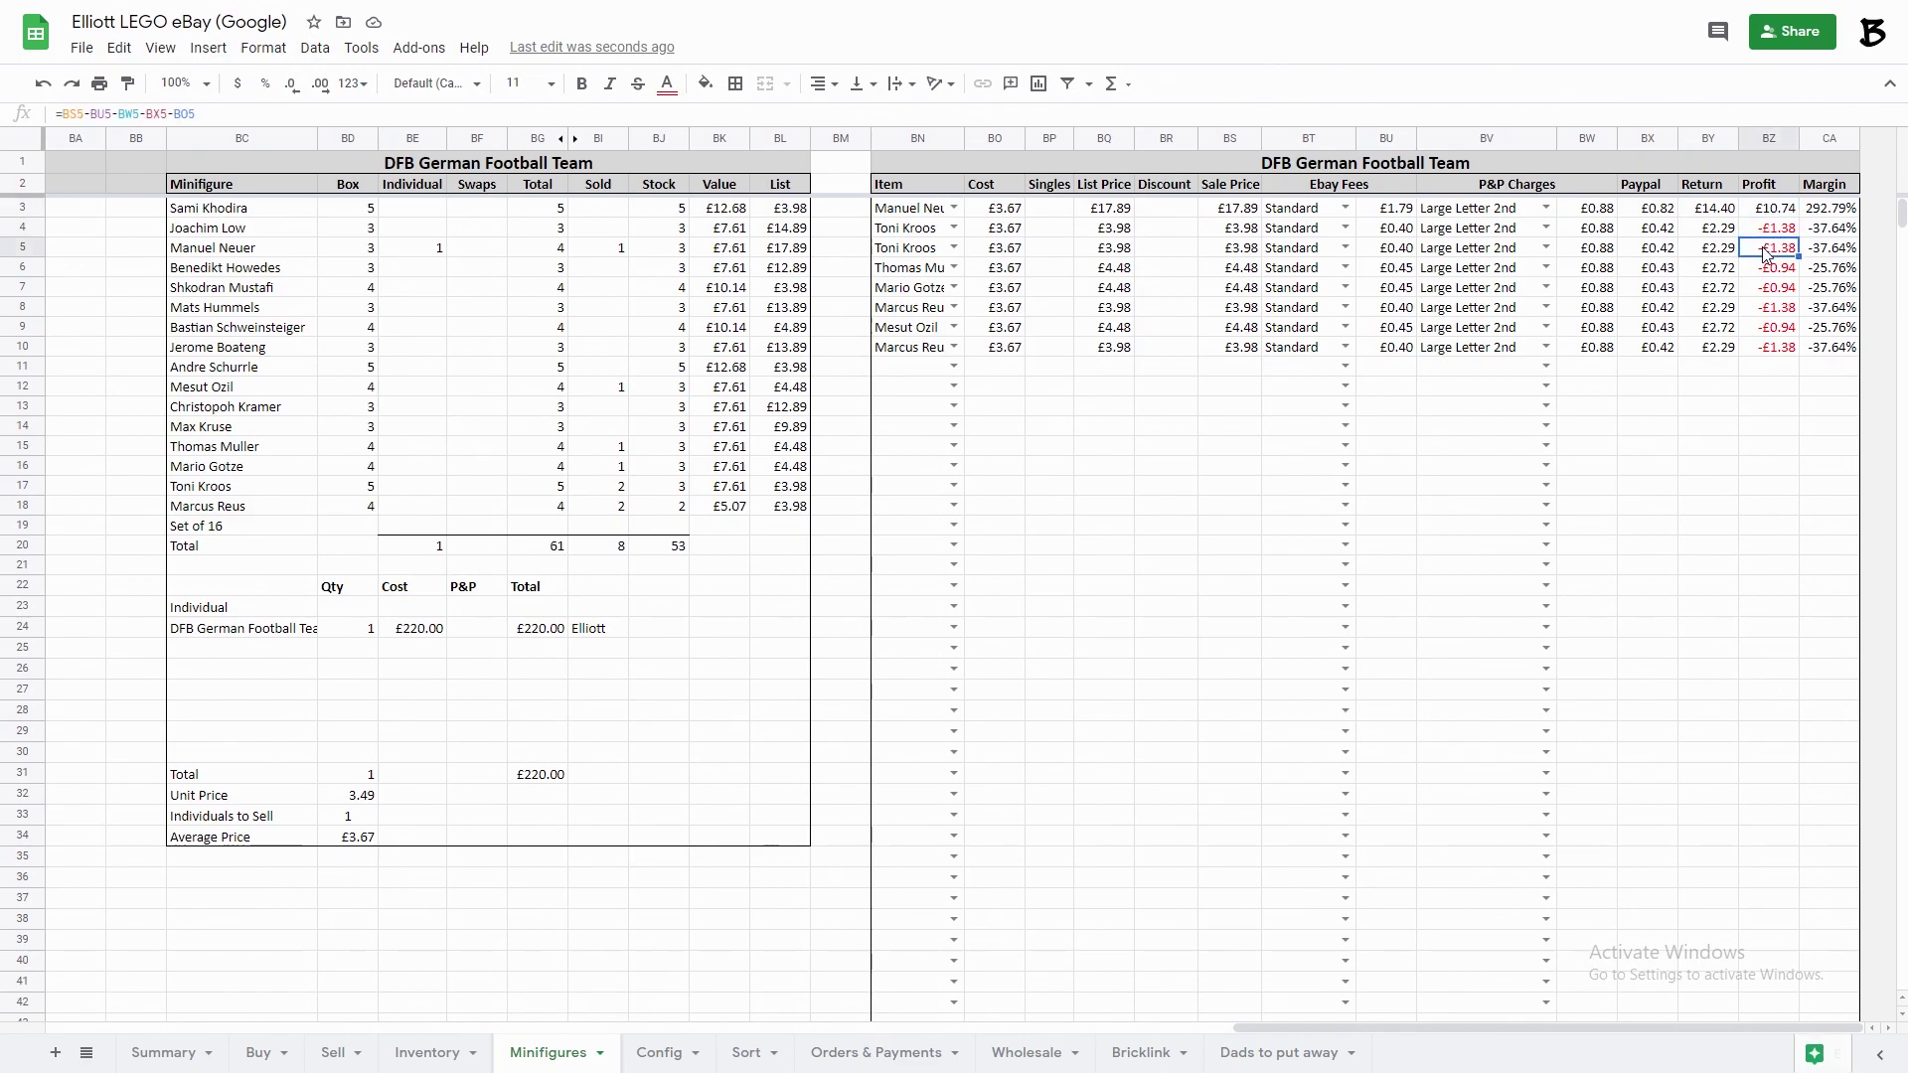
left_click(768, 214)
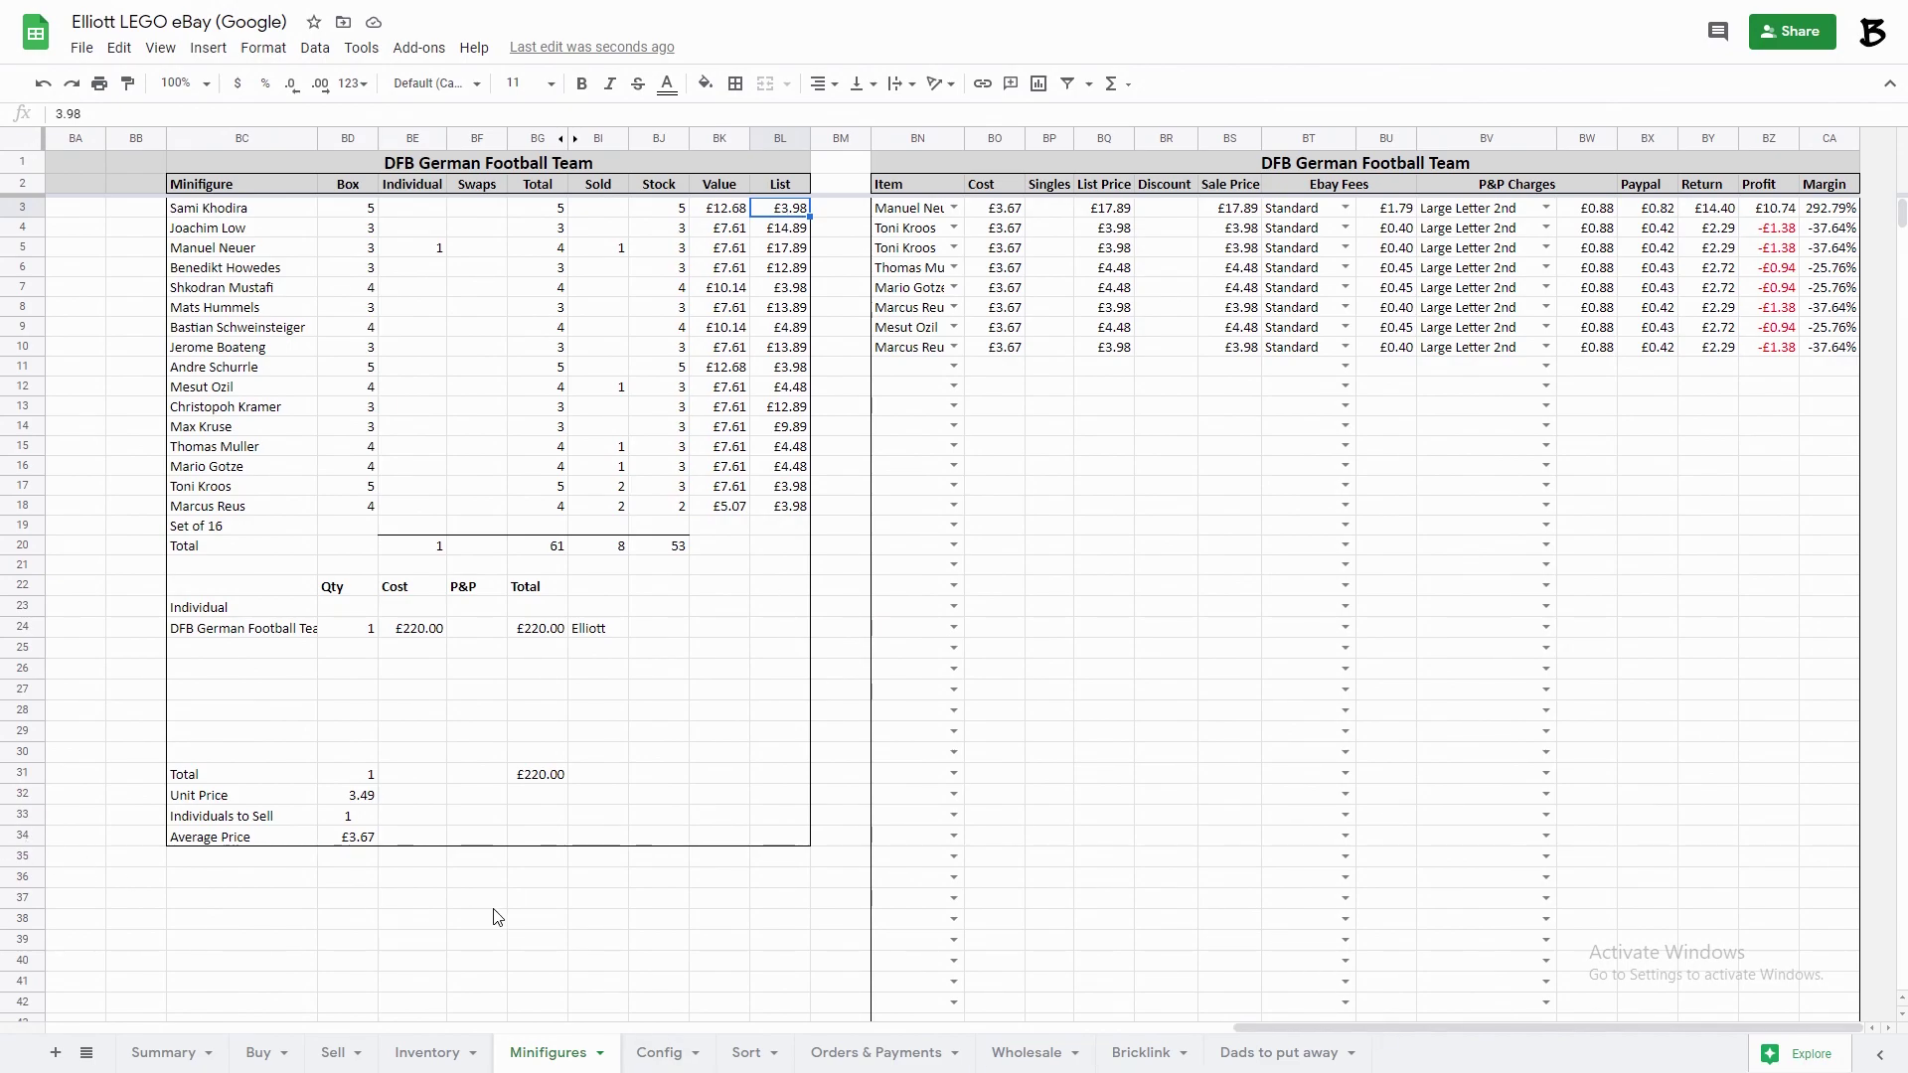
On the Config sheet, set the High profit margin to 15% and check the matching price column on the Buy sheet.
left_click(662, 1052)
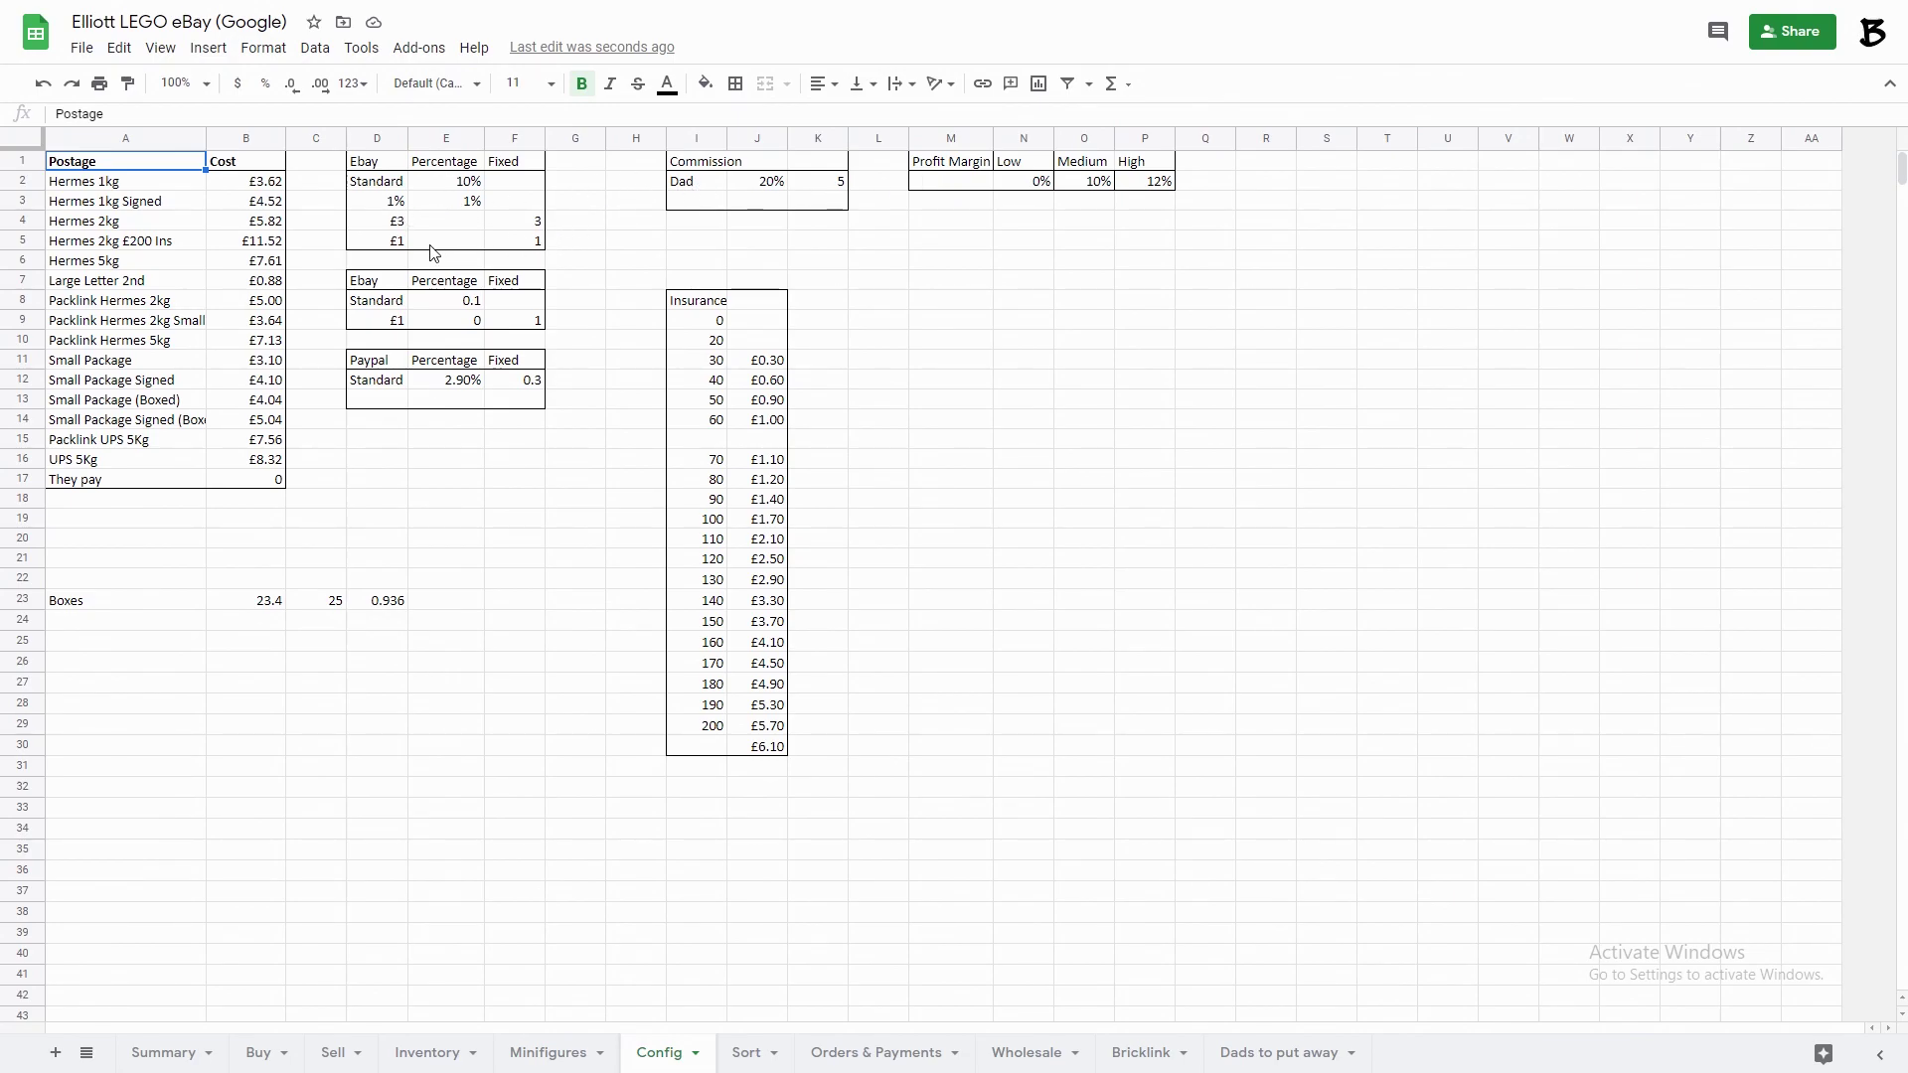
left_click(379, 247)
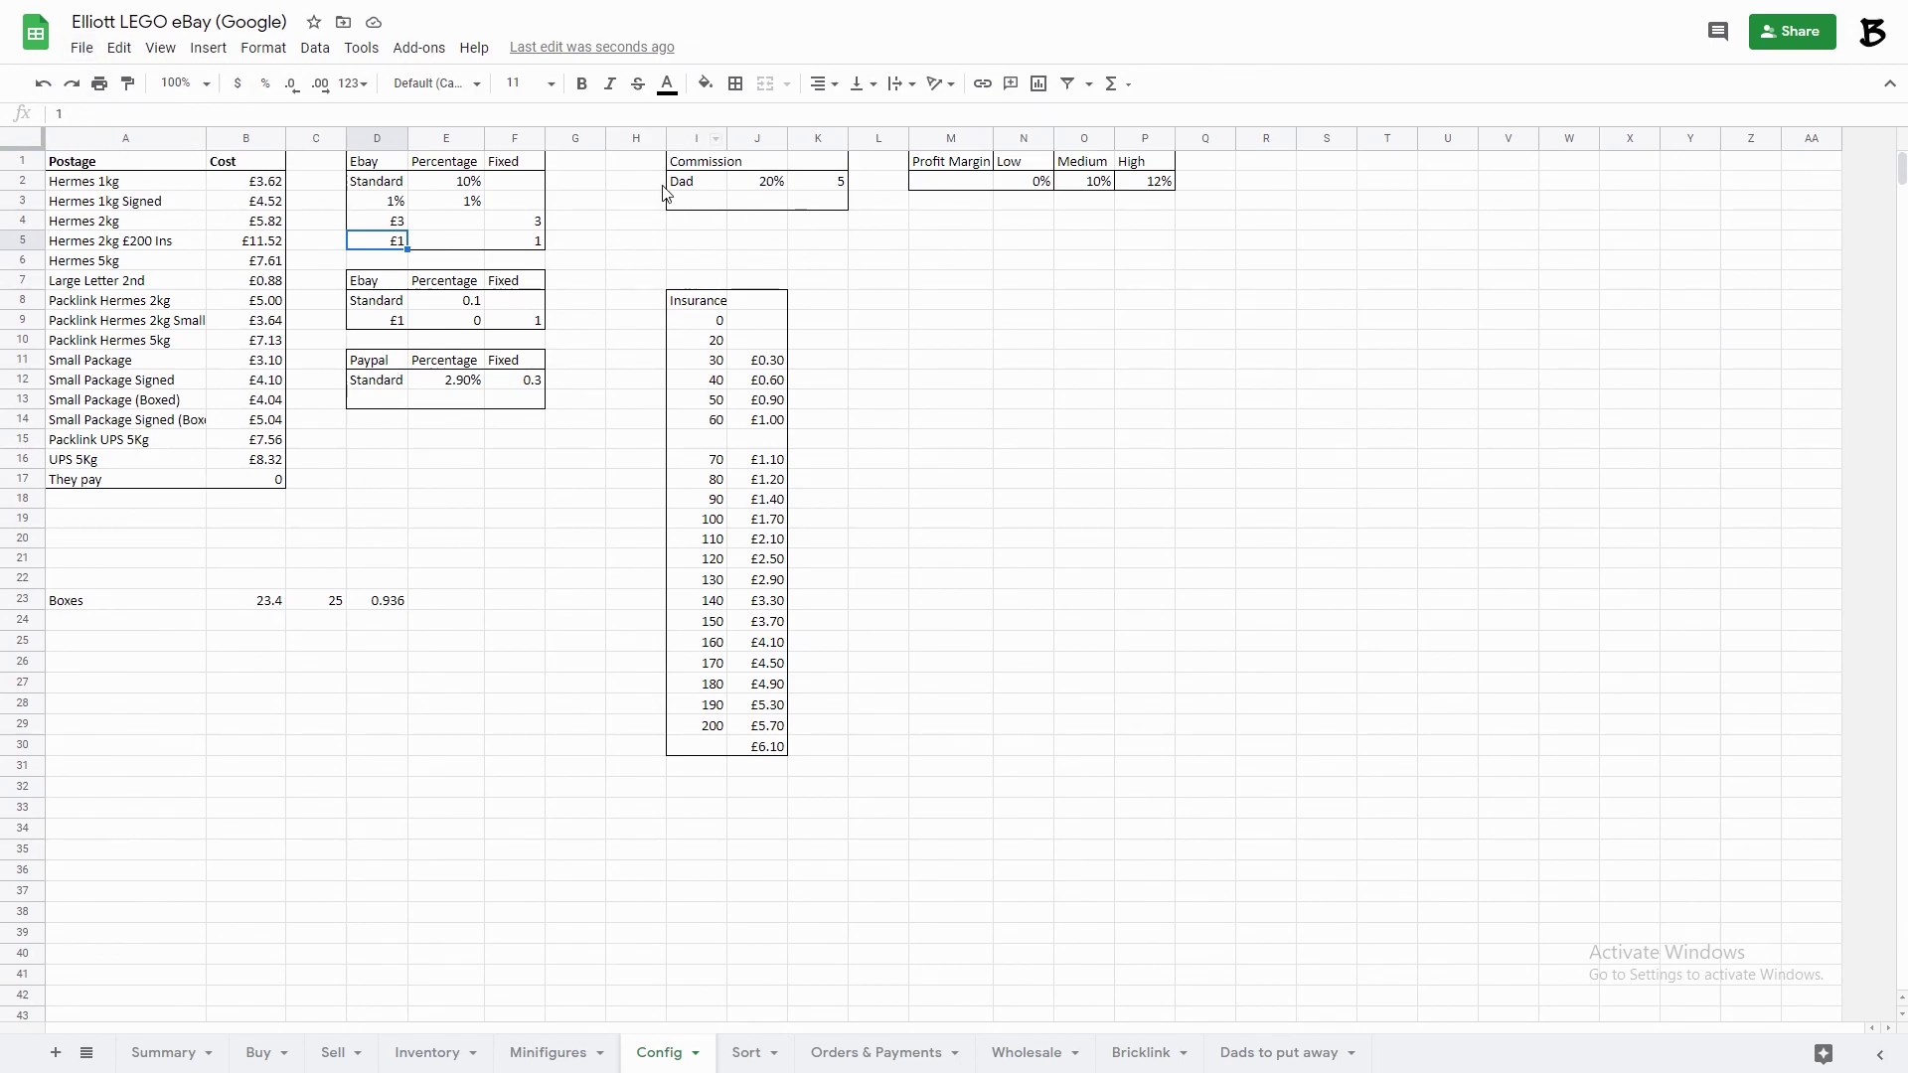
left_click(1145, 183)
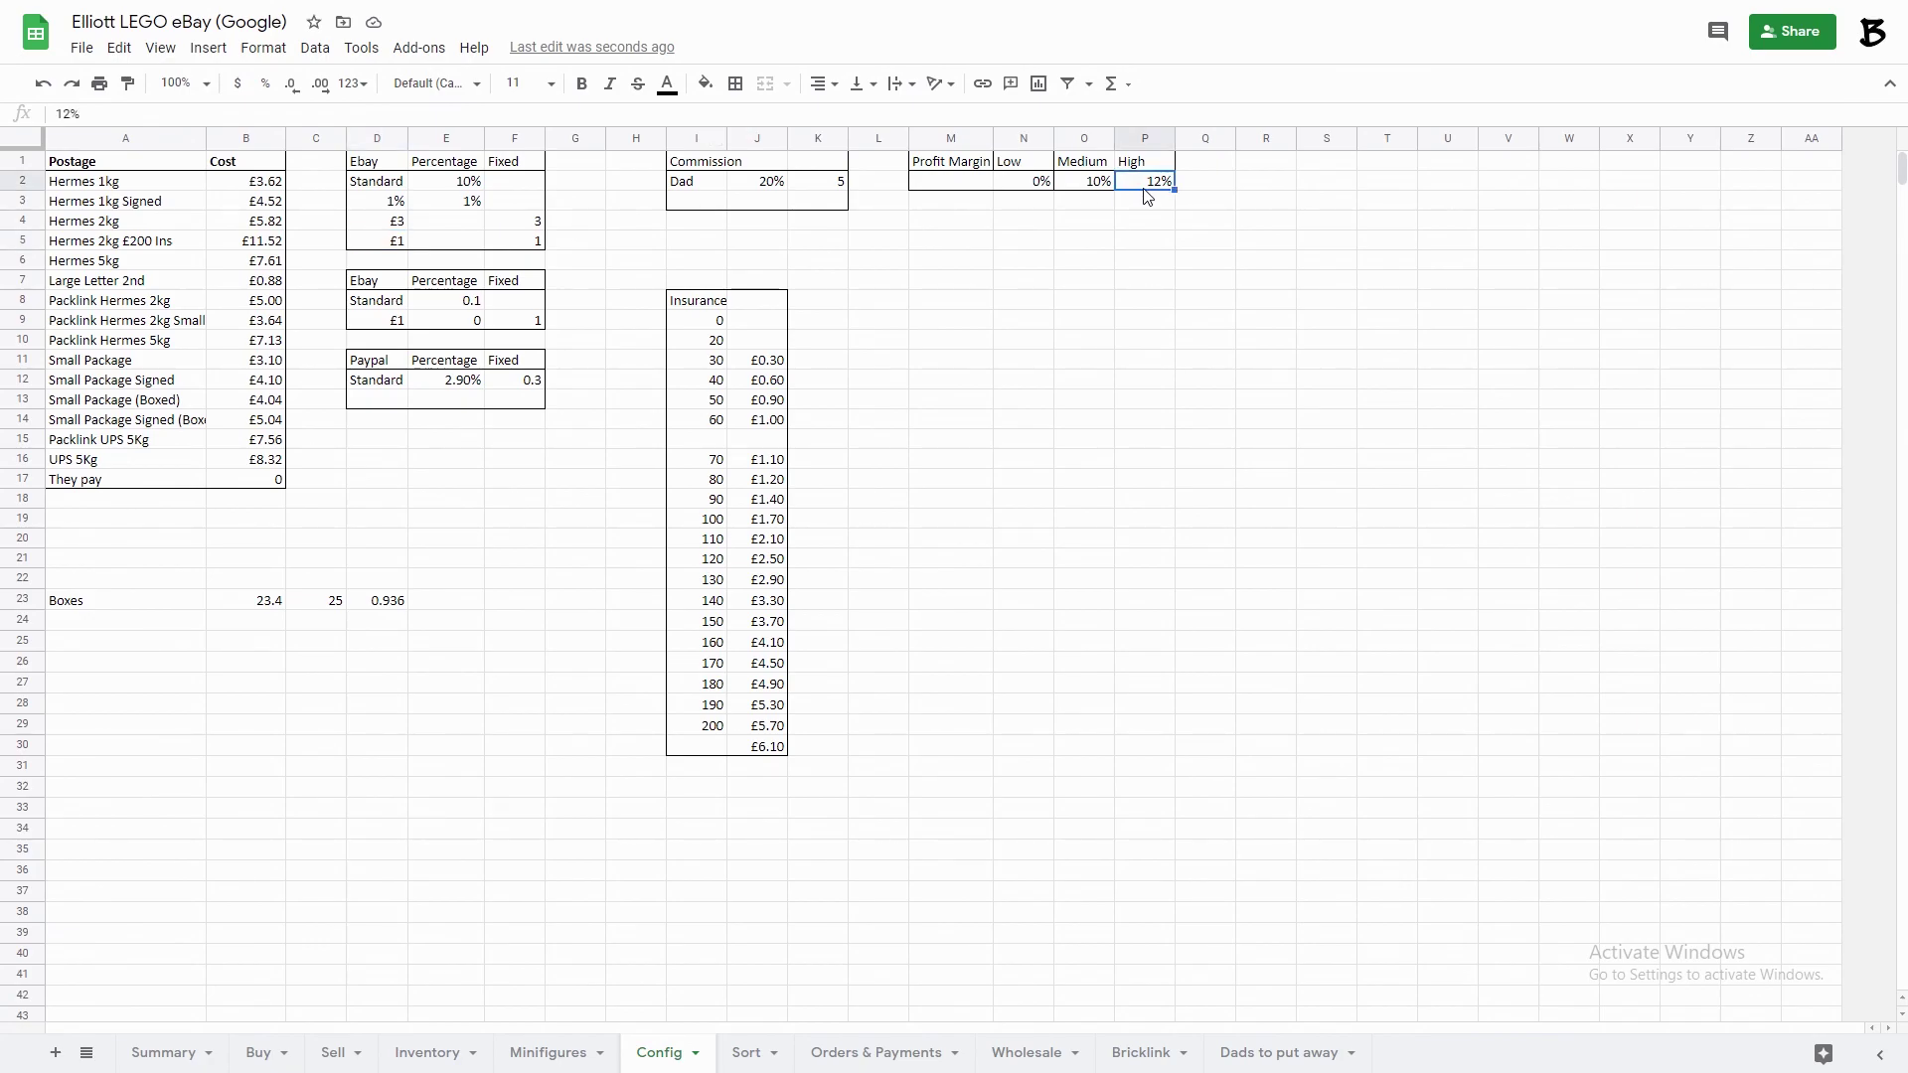
type("15")
left_click(275, 1068)
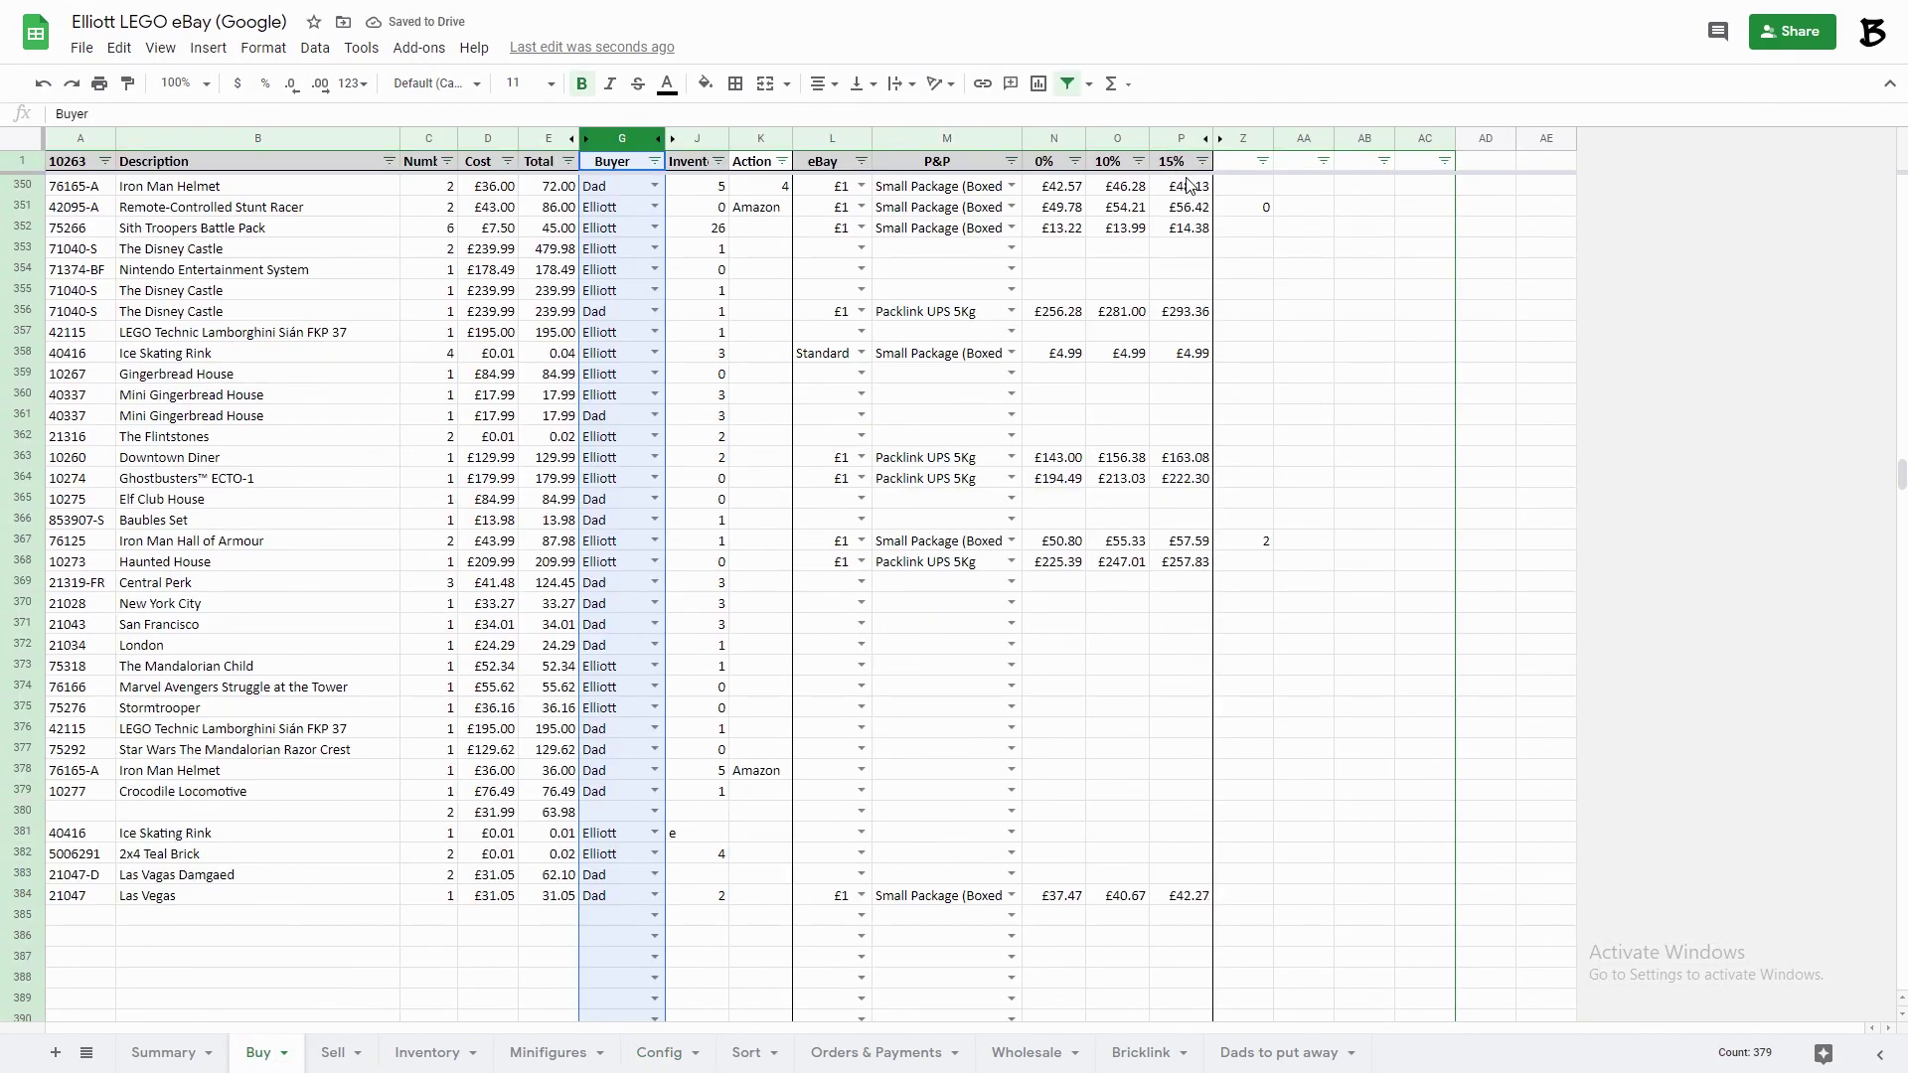
Look over the item list on the Sort sheet and the payback records on the Orders & Payments sheet.
left_click(778, 1065)
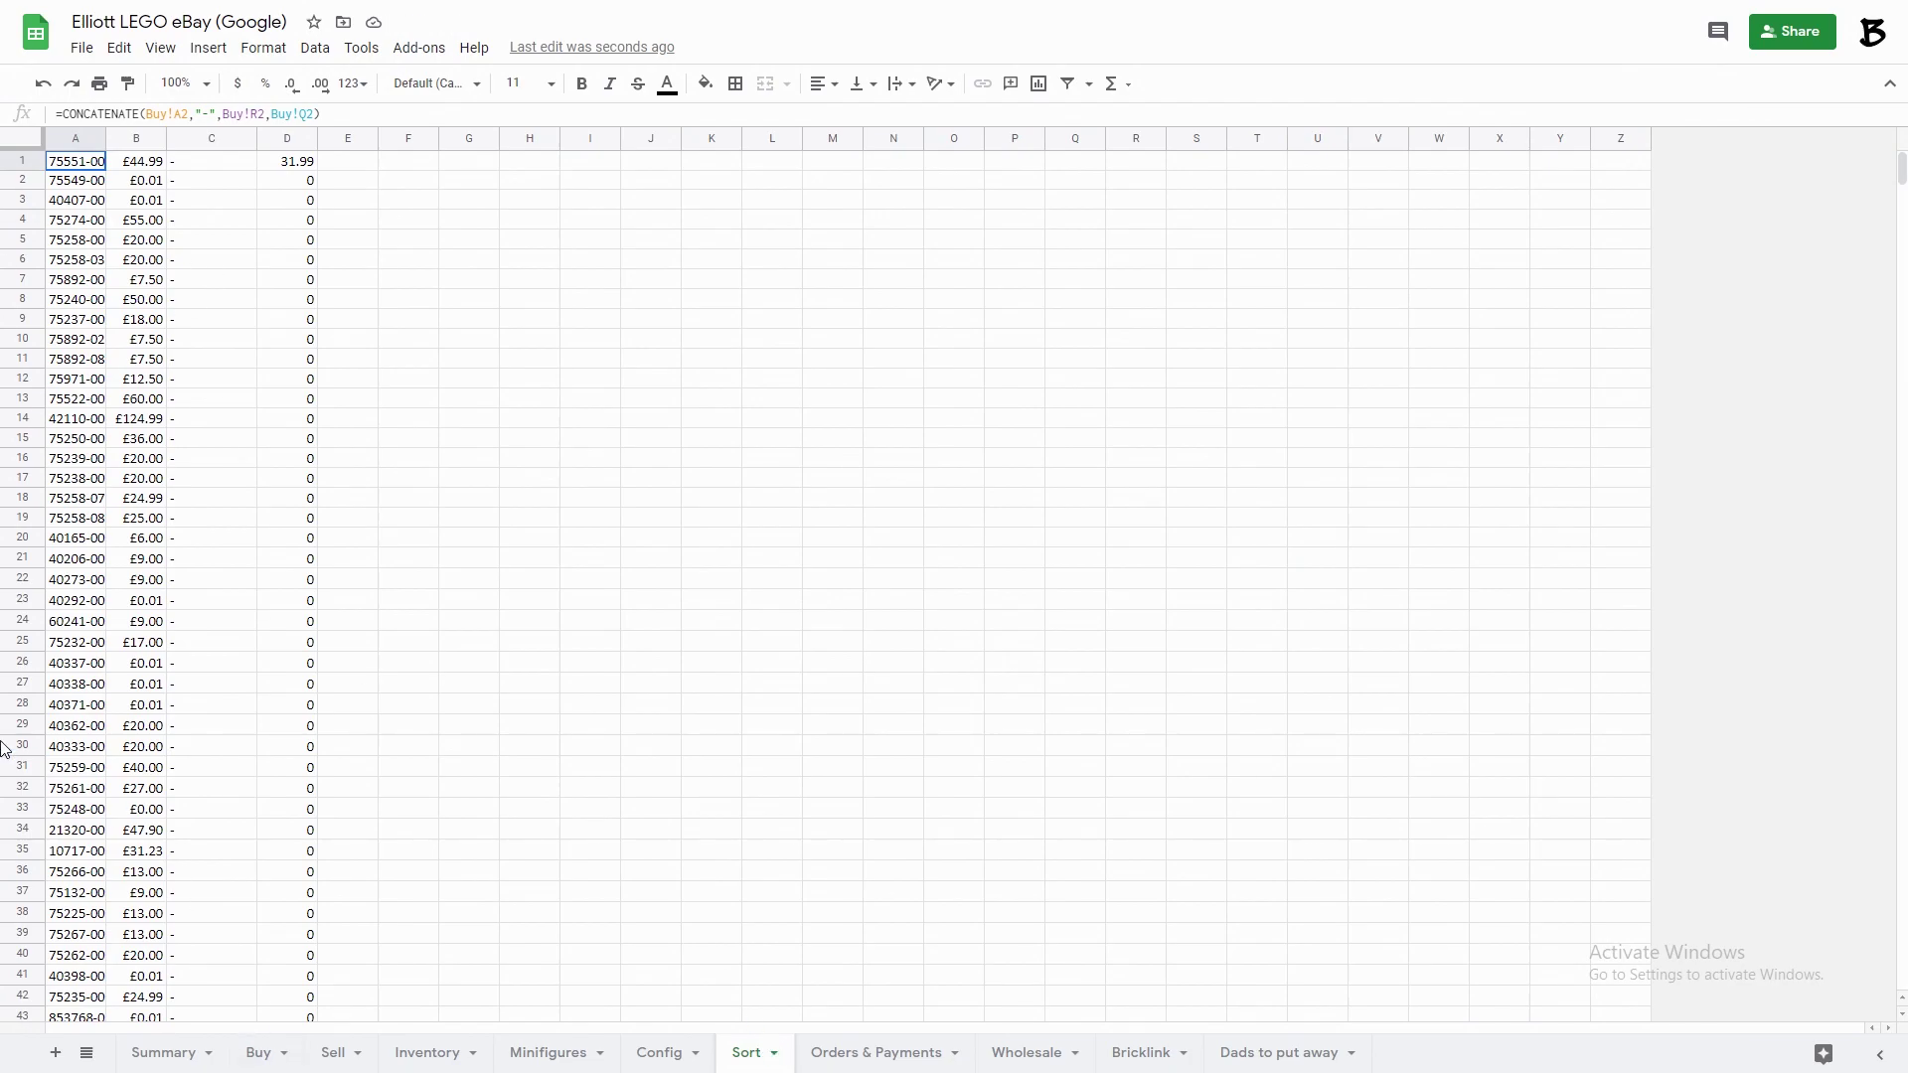
scroll(82, 506, "down", 10)
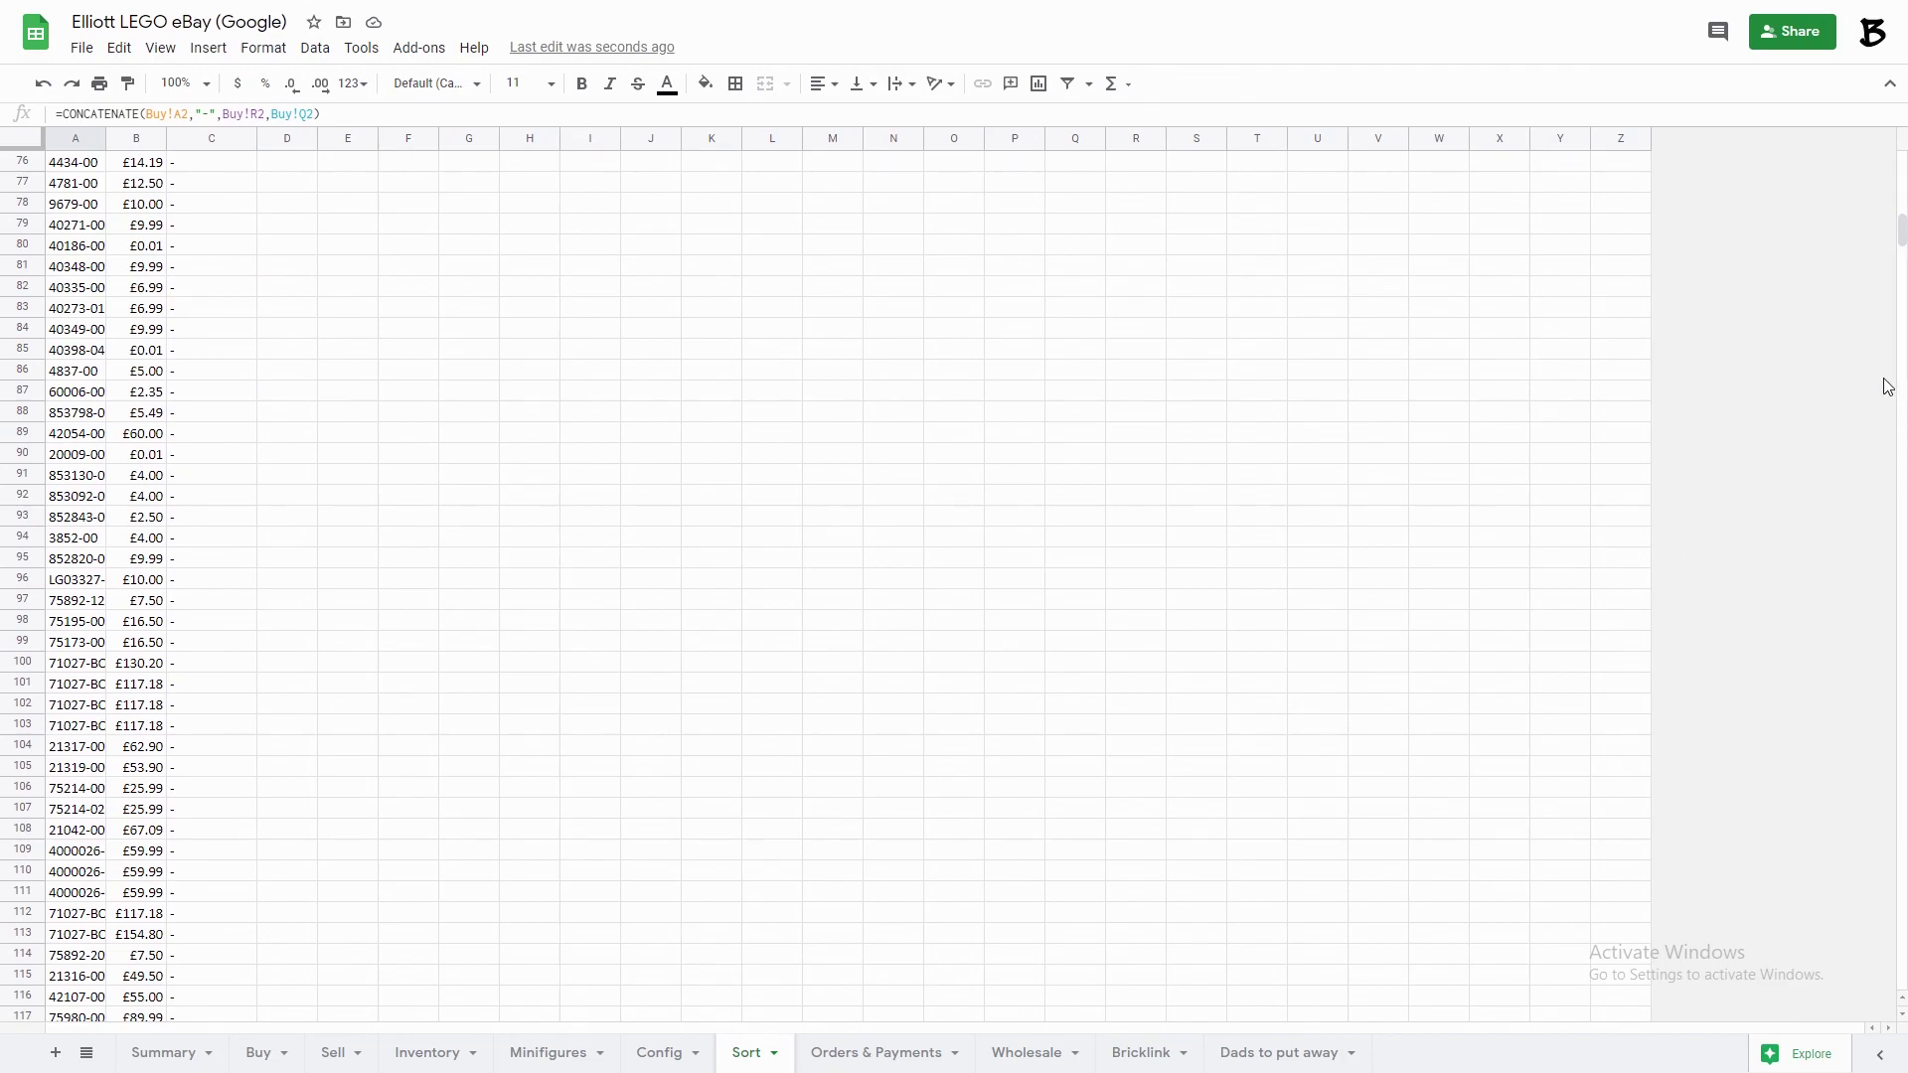
left_click_drag(1902, 231, 1900, 168)
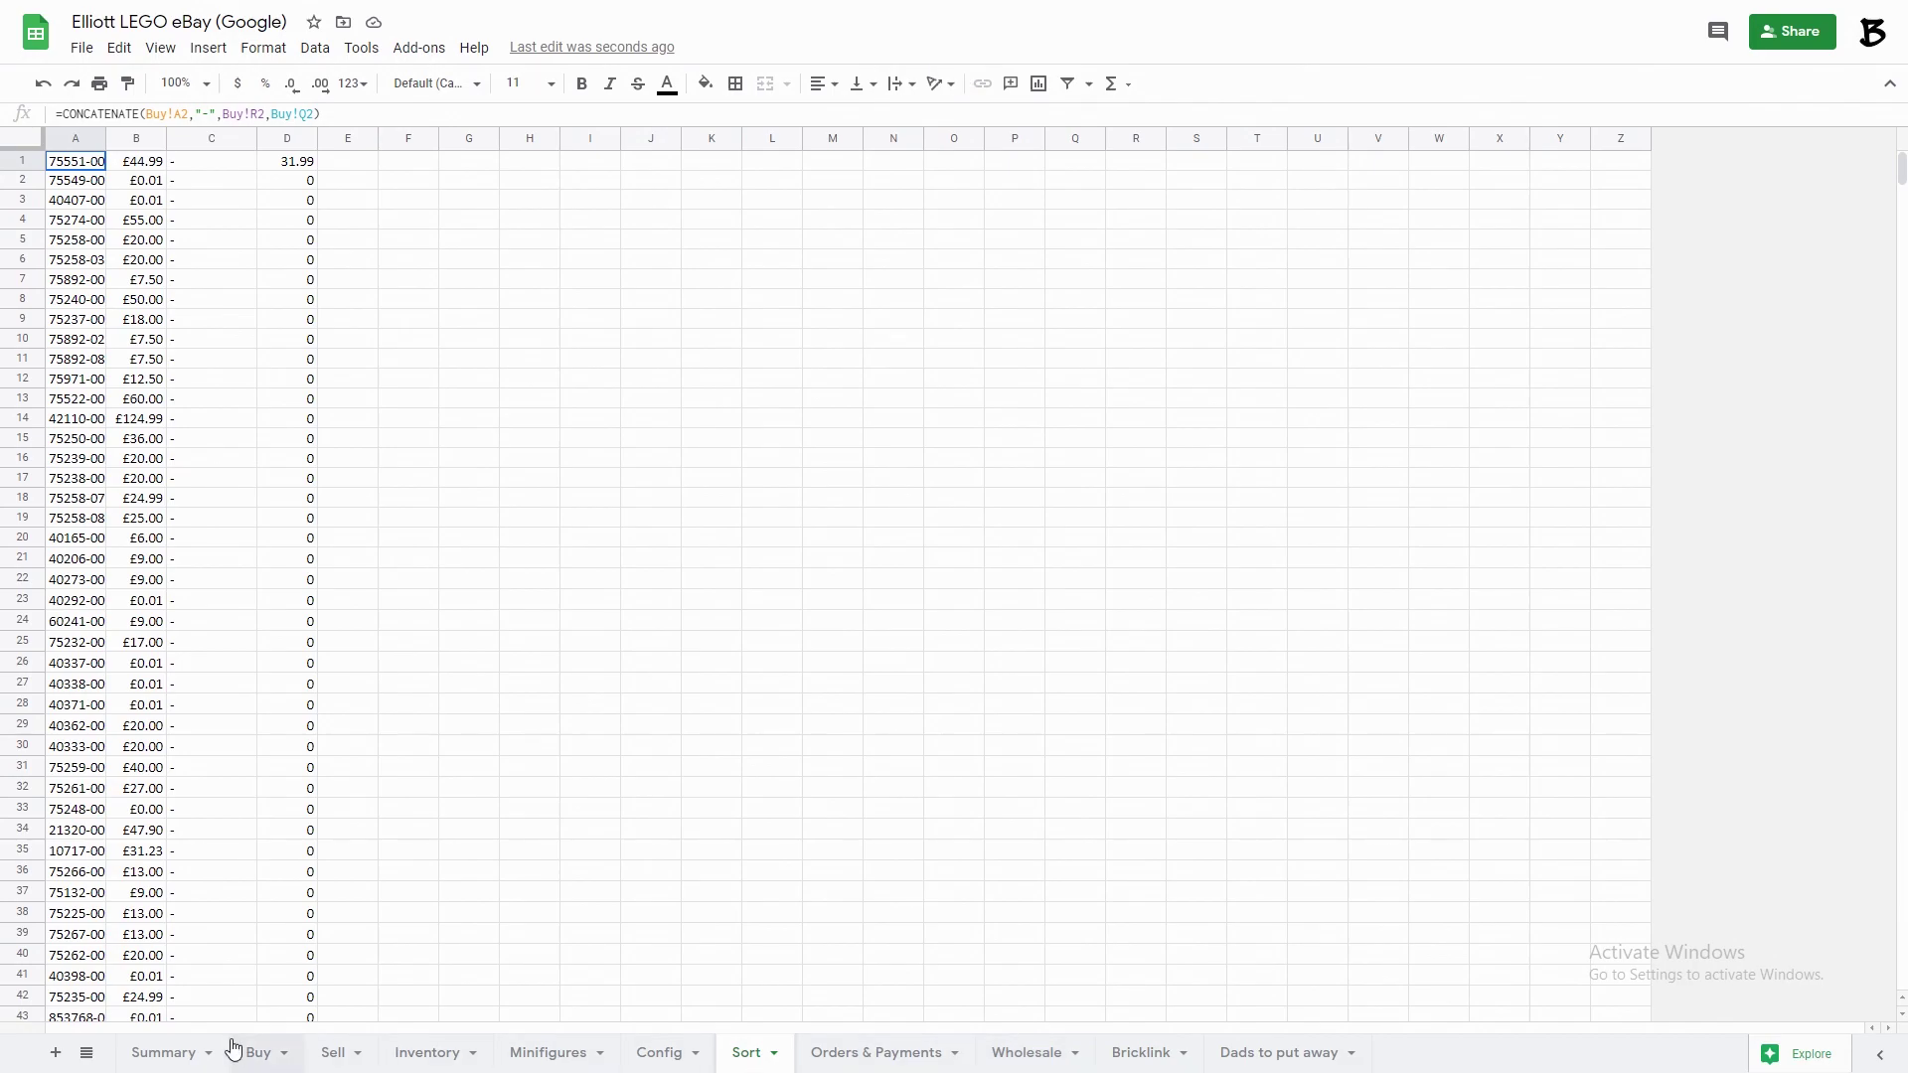
left_click(876, 1052)
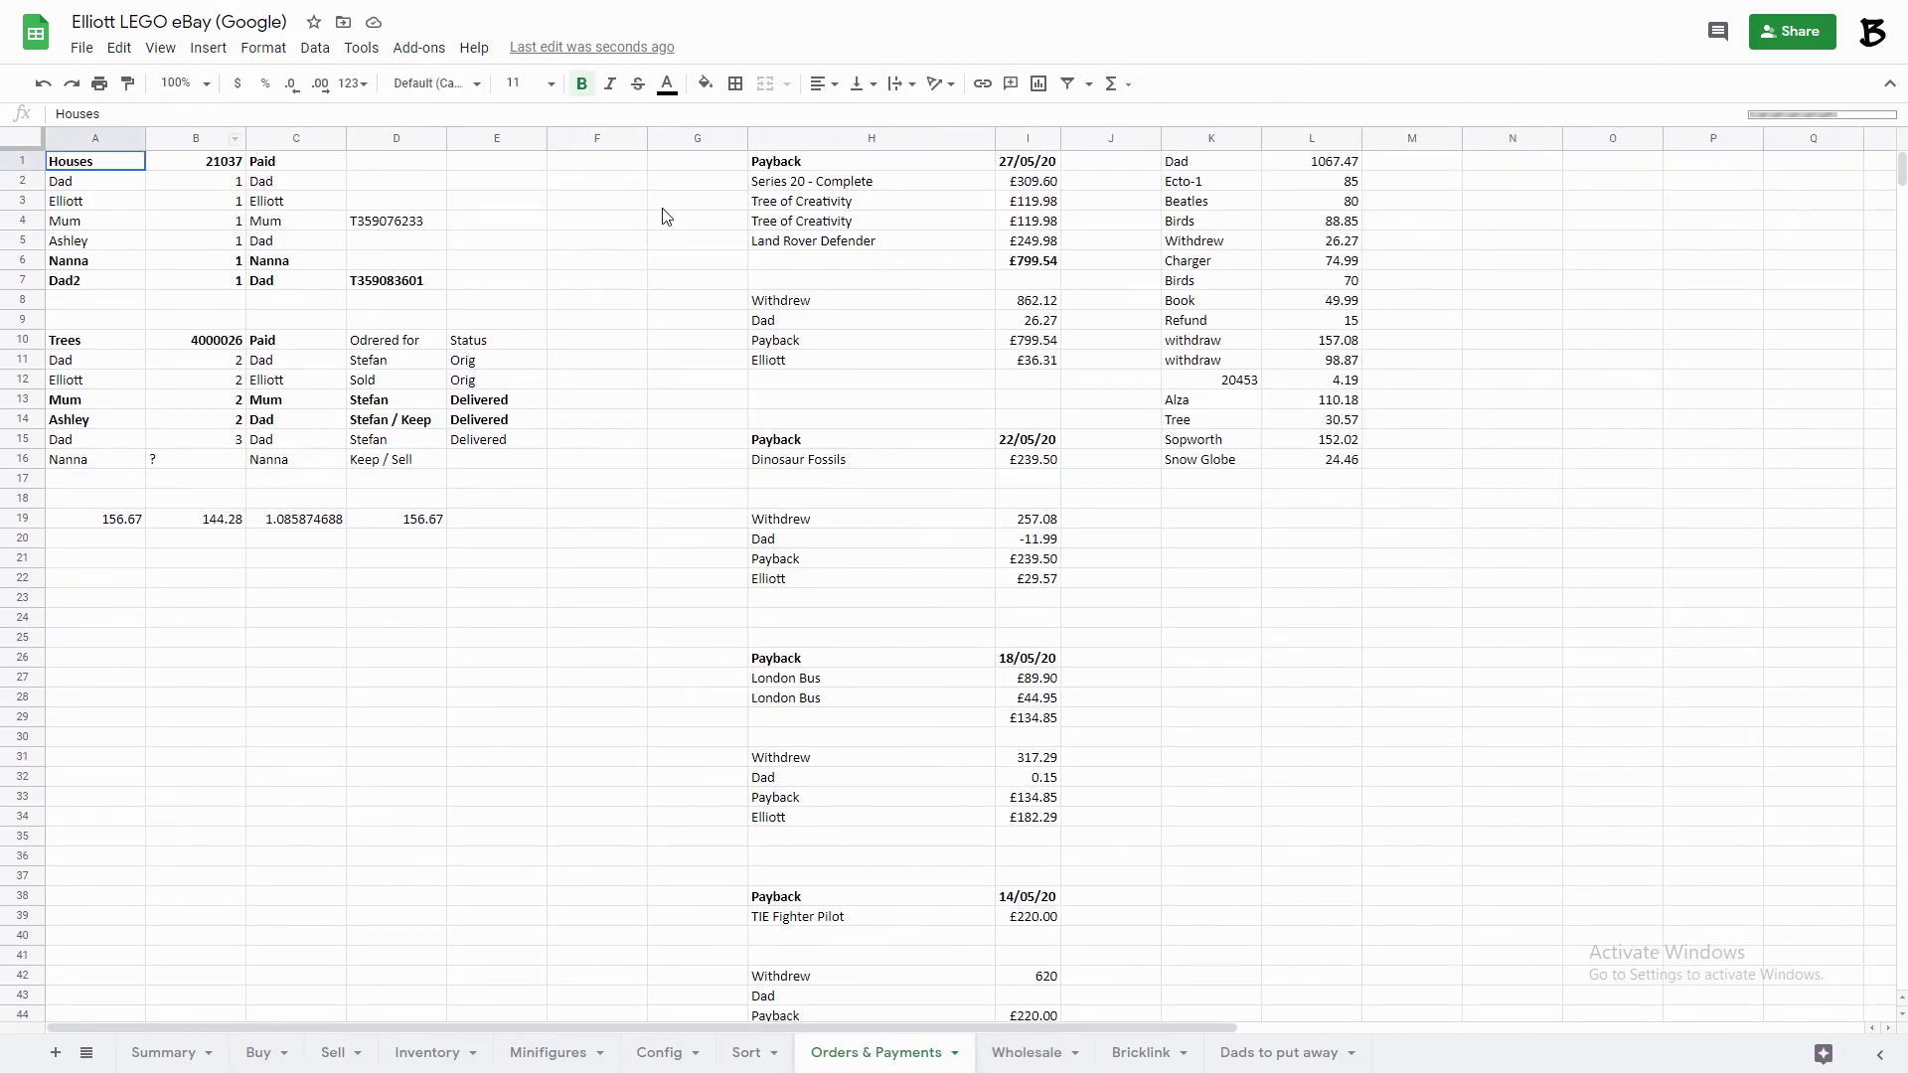
scroll(588, 302, "down", 10)
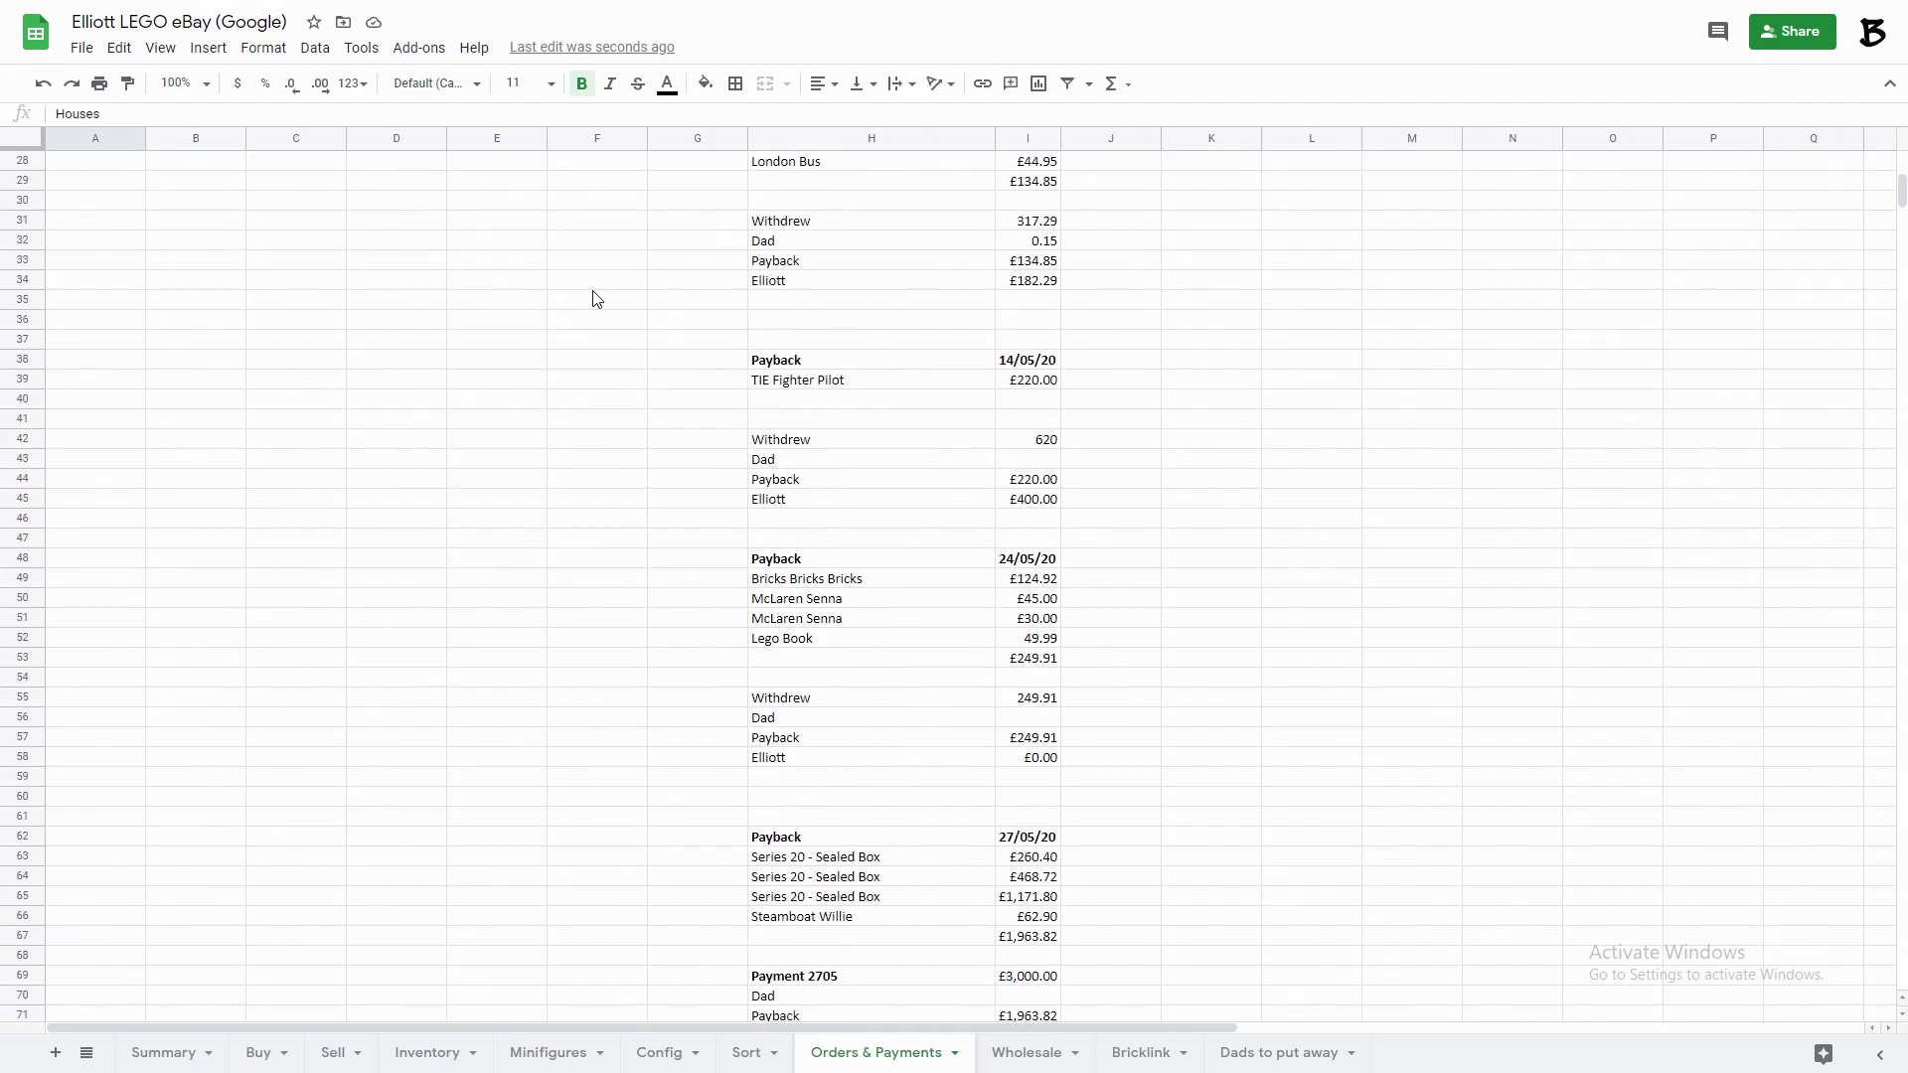
scroll(593, 299, "up", 10)
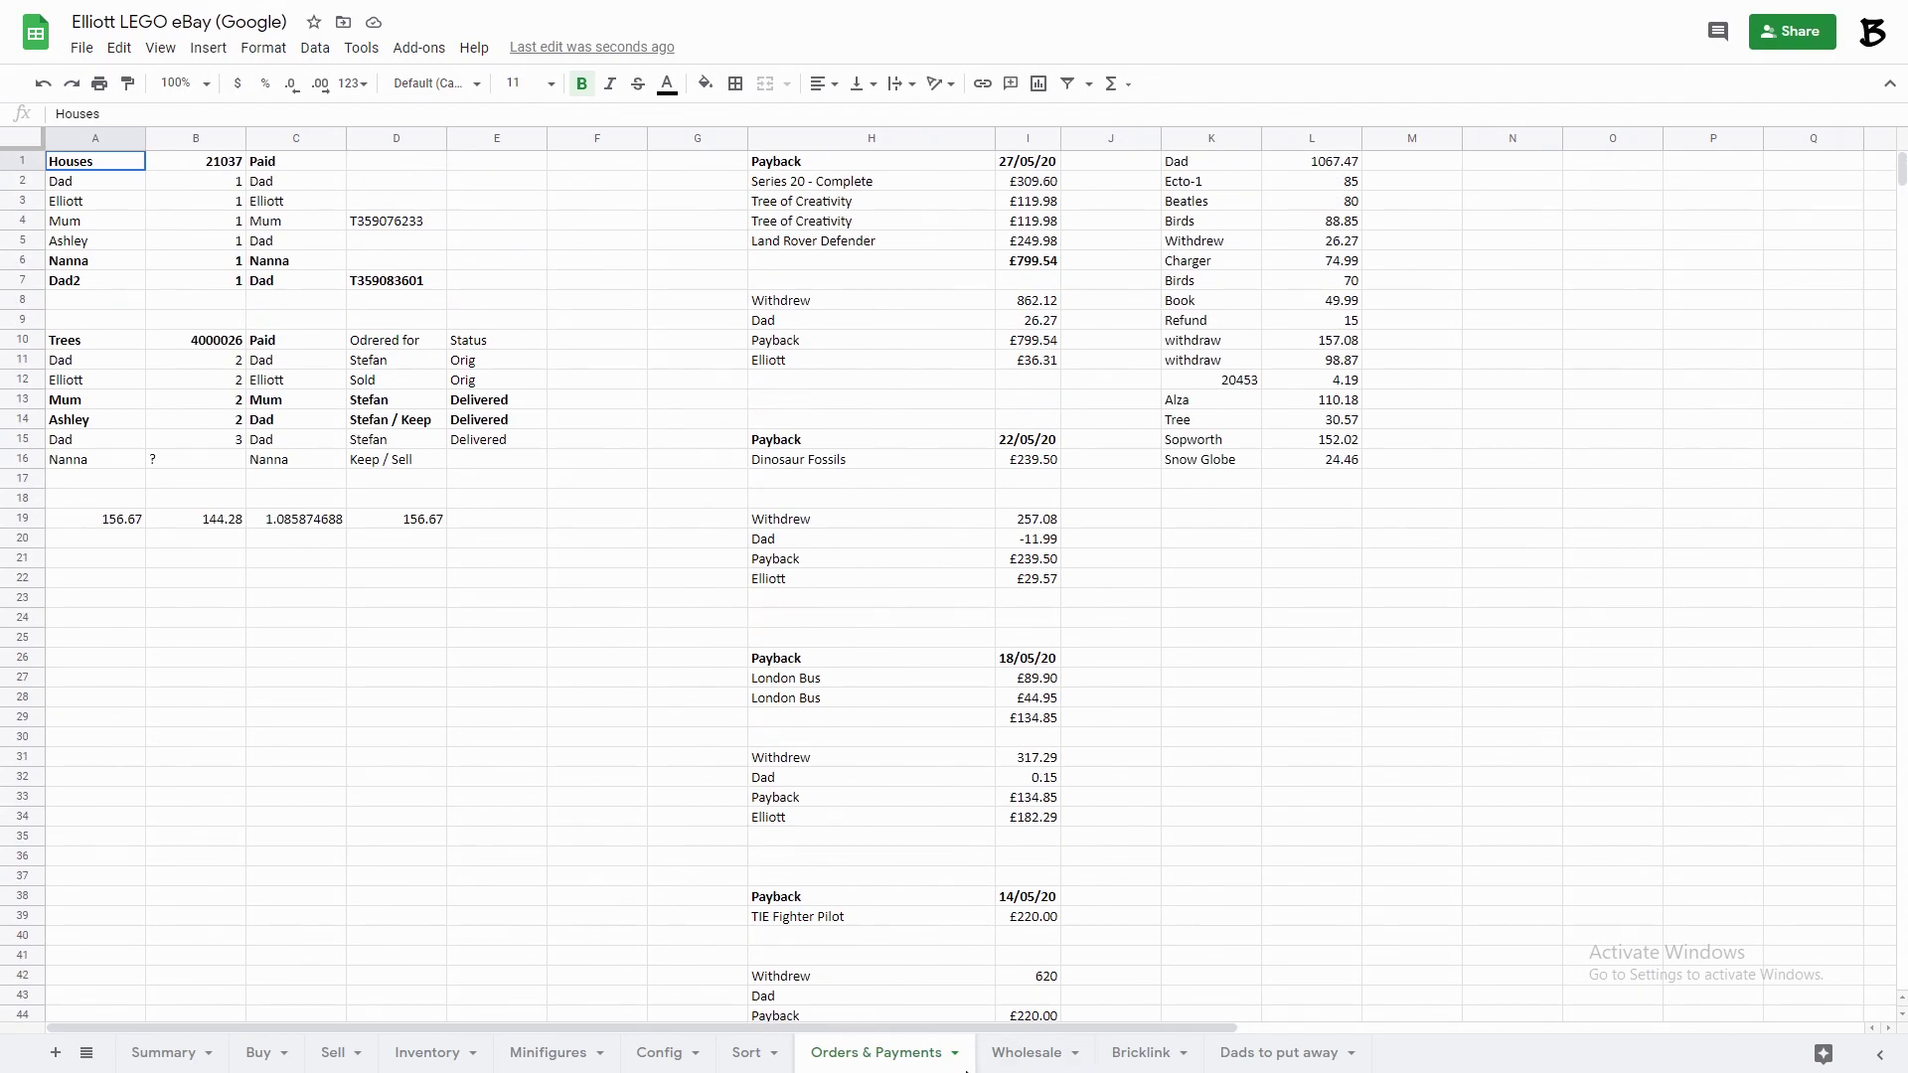
Open the Wholesale sheet and highlight the rows of items 75286 and 75288 in the first group.
left_click(1013, 1052)
scroll(393, 270, "up", 4)
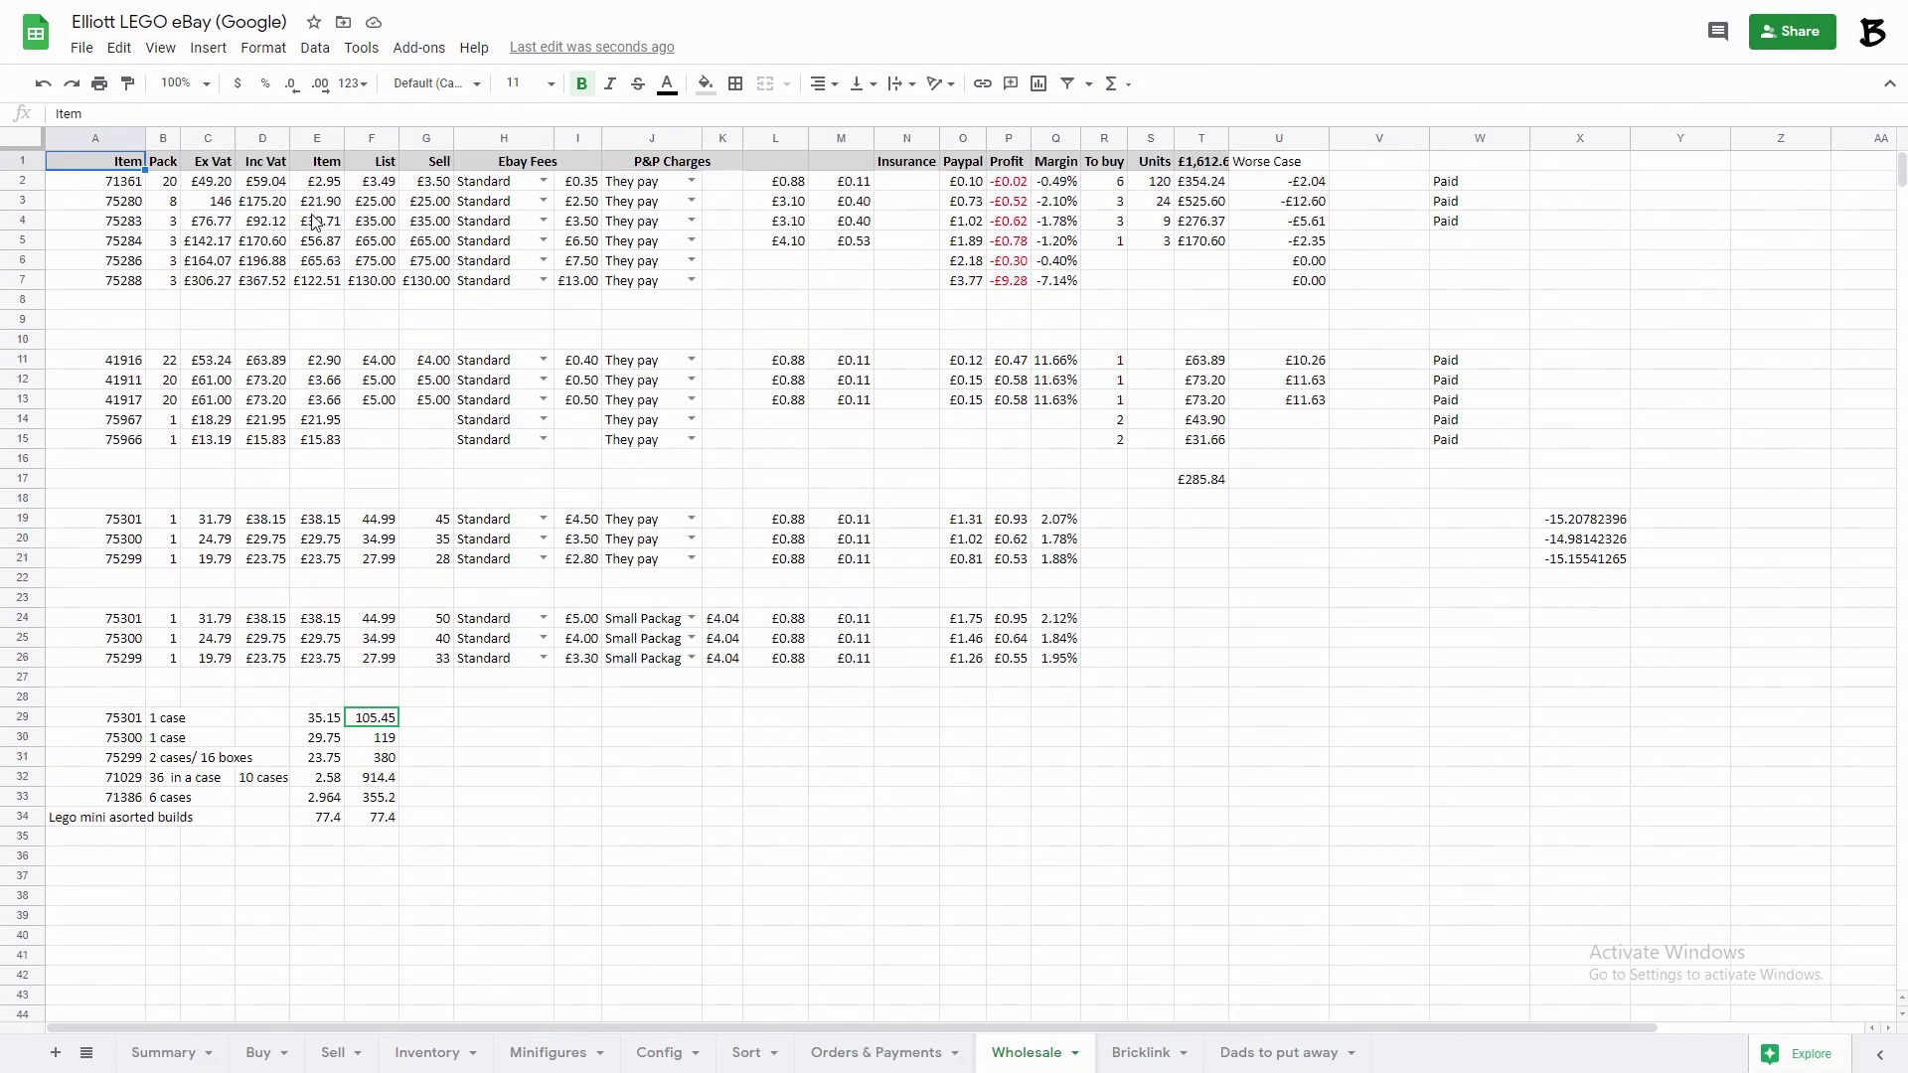
left_click_drag(77, 300, 1697, 258)
left_click(1697, 259)
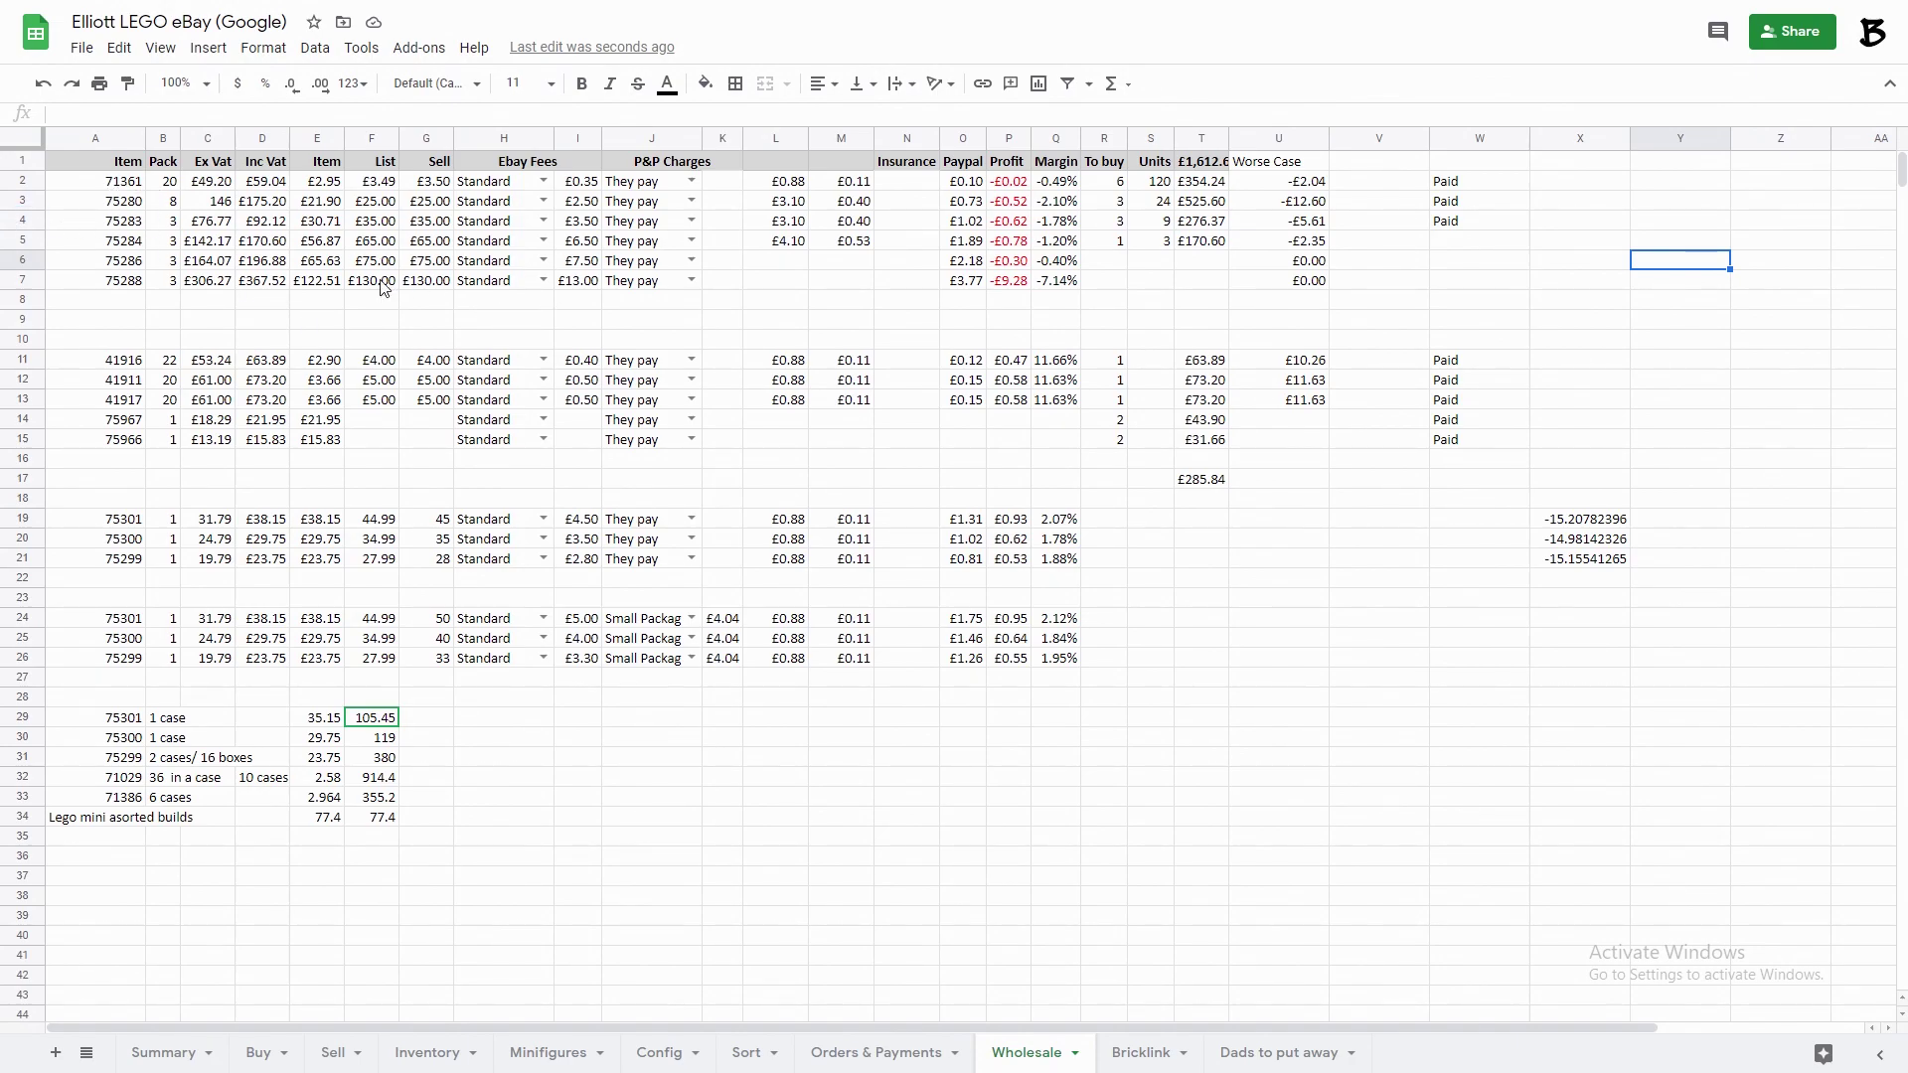
left_click_drag(88, 264, 1505, 284)
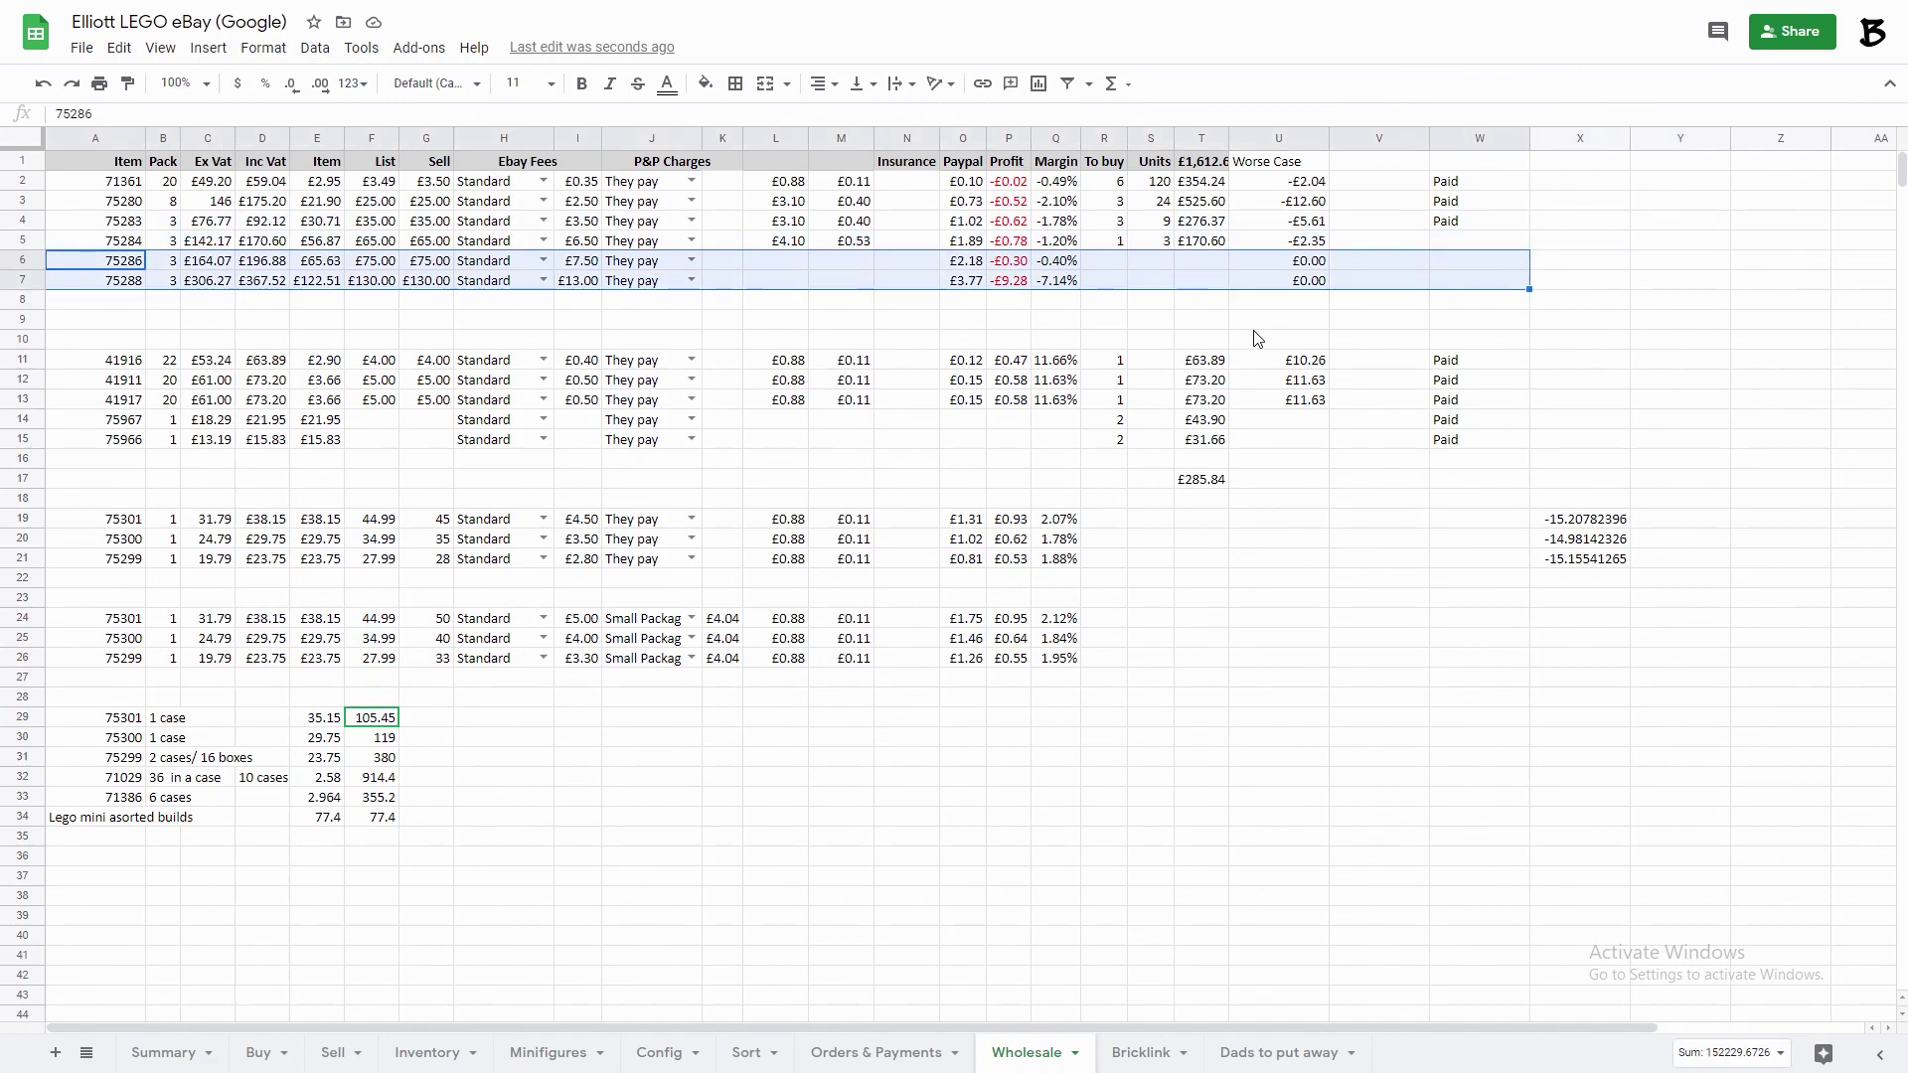
left_click(1669, 260)
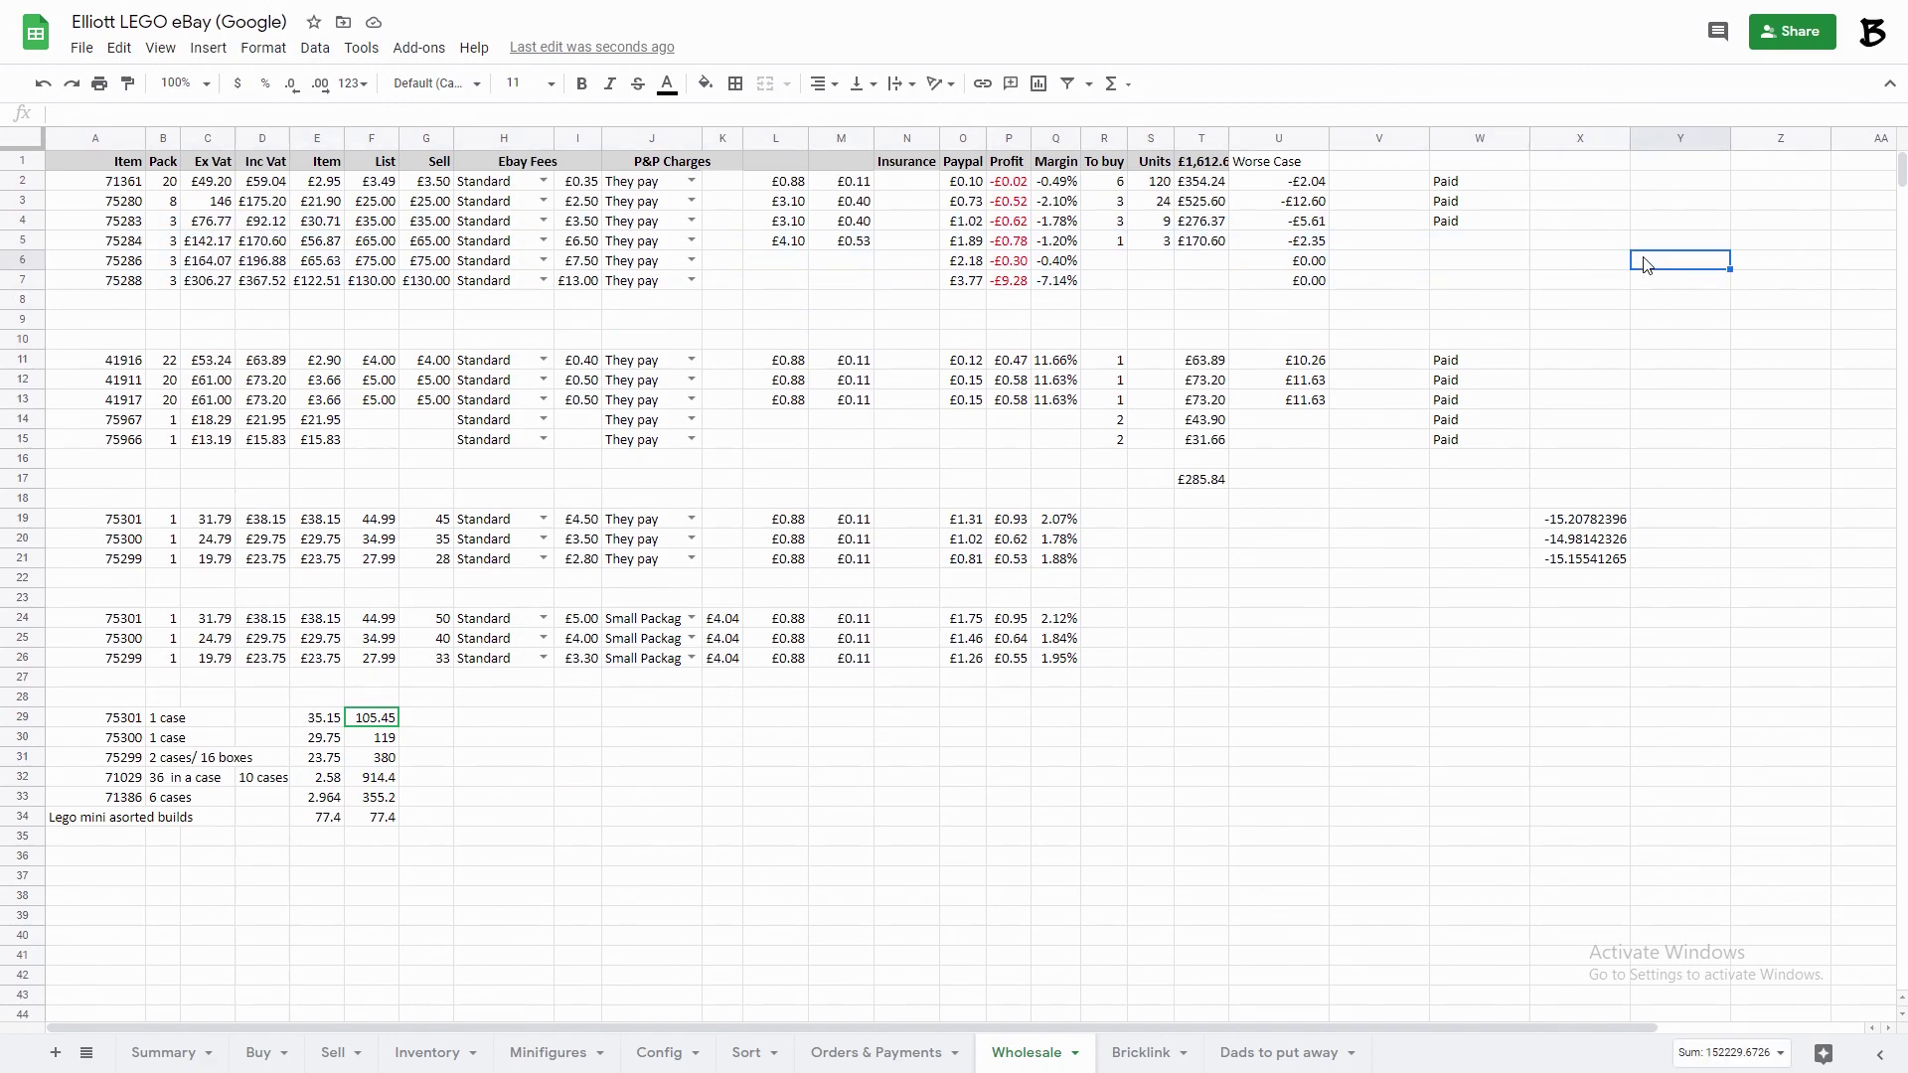
Inspect the total cost and Worse Case formulas of item 71361, and select the Worse Case values of the first four items.
left_click(1194, 186)
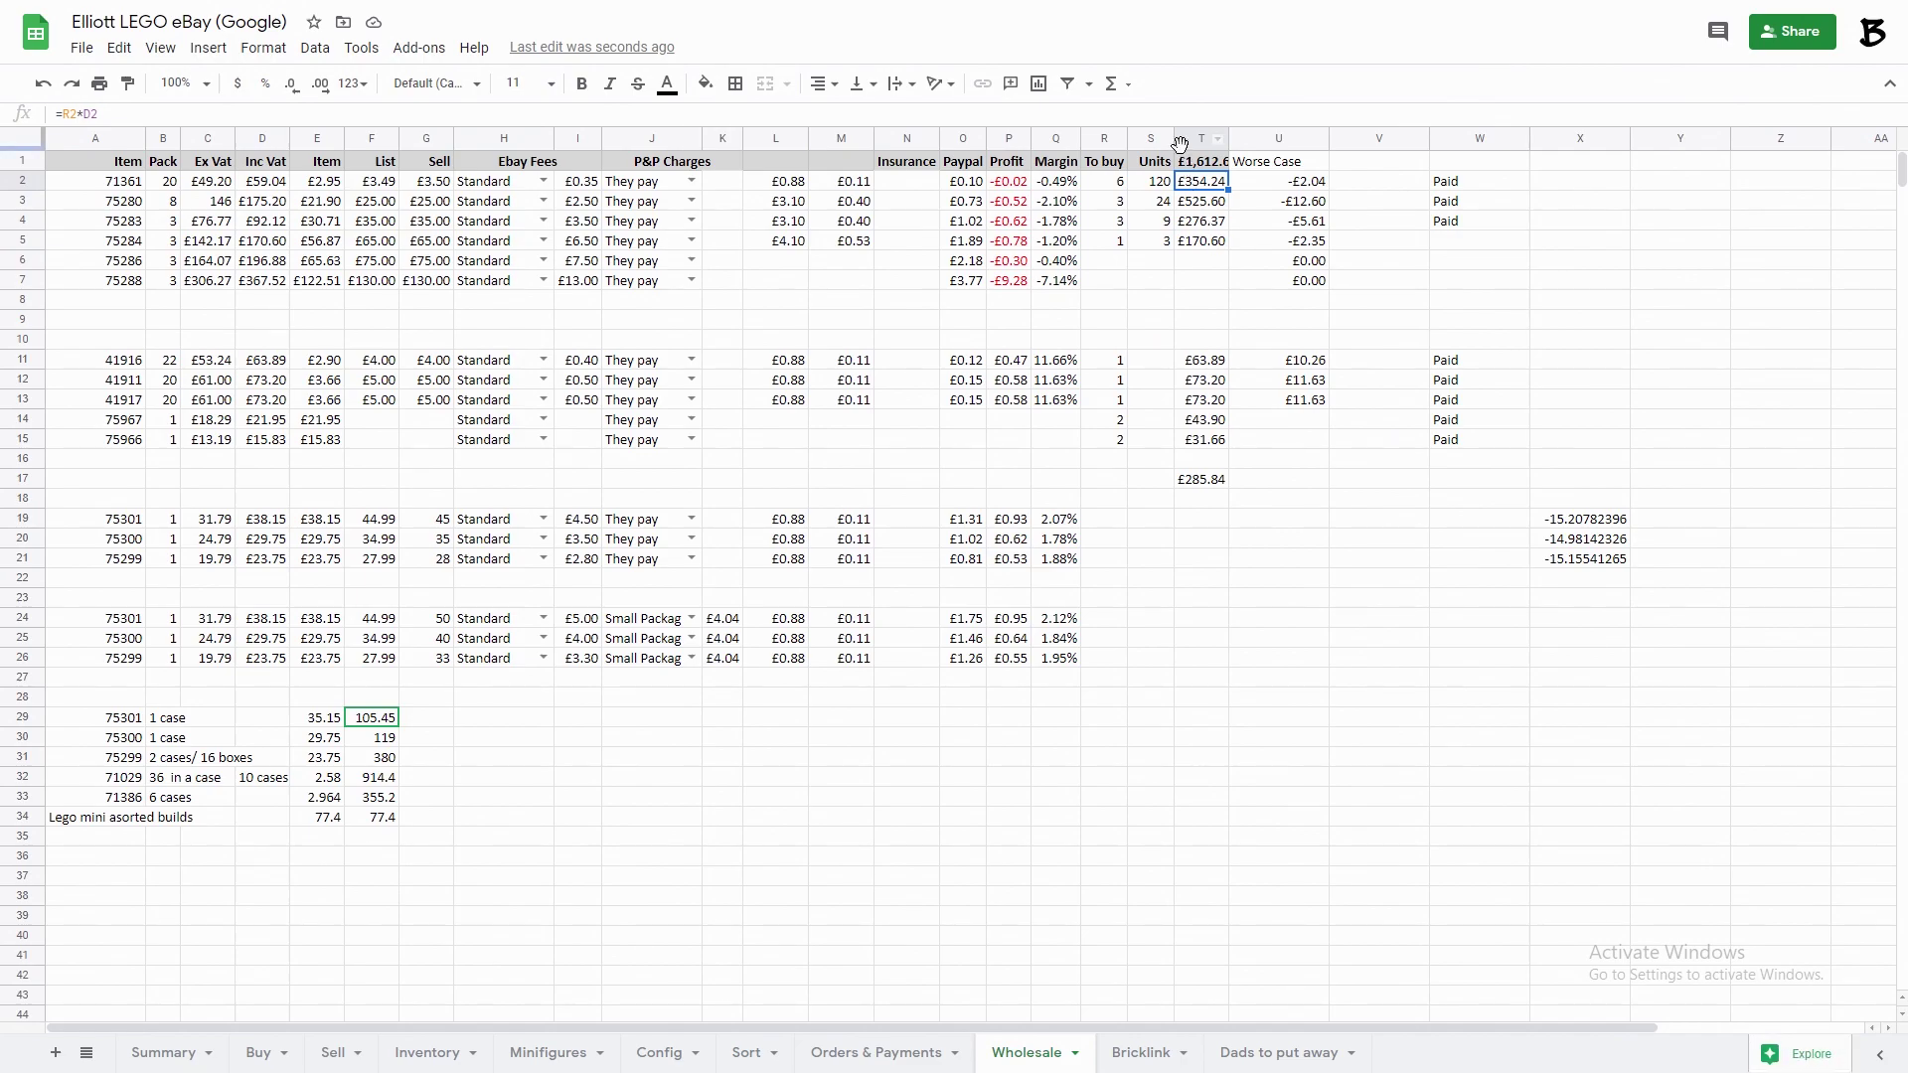
left_click(1288, 175)
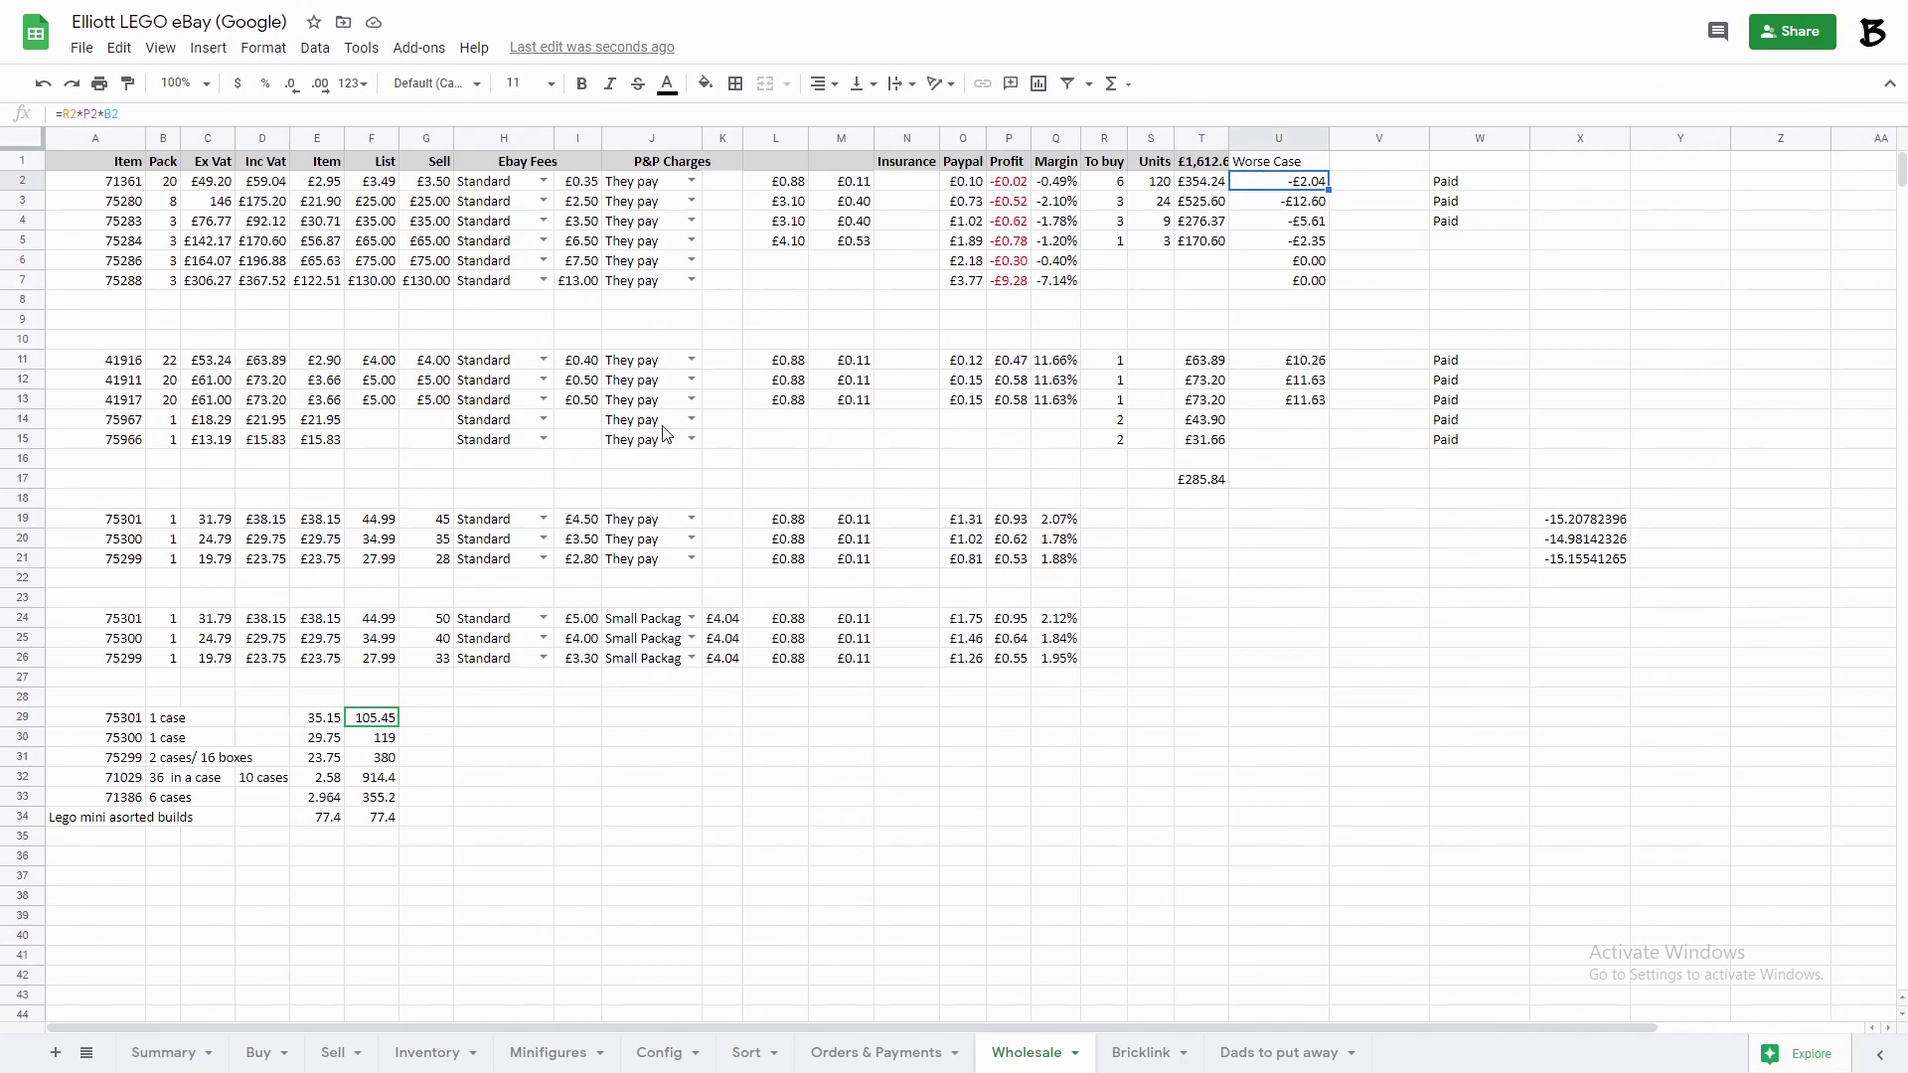
left_click(515, 165)
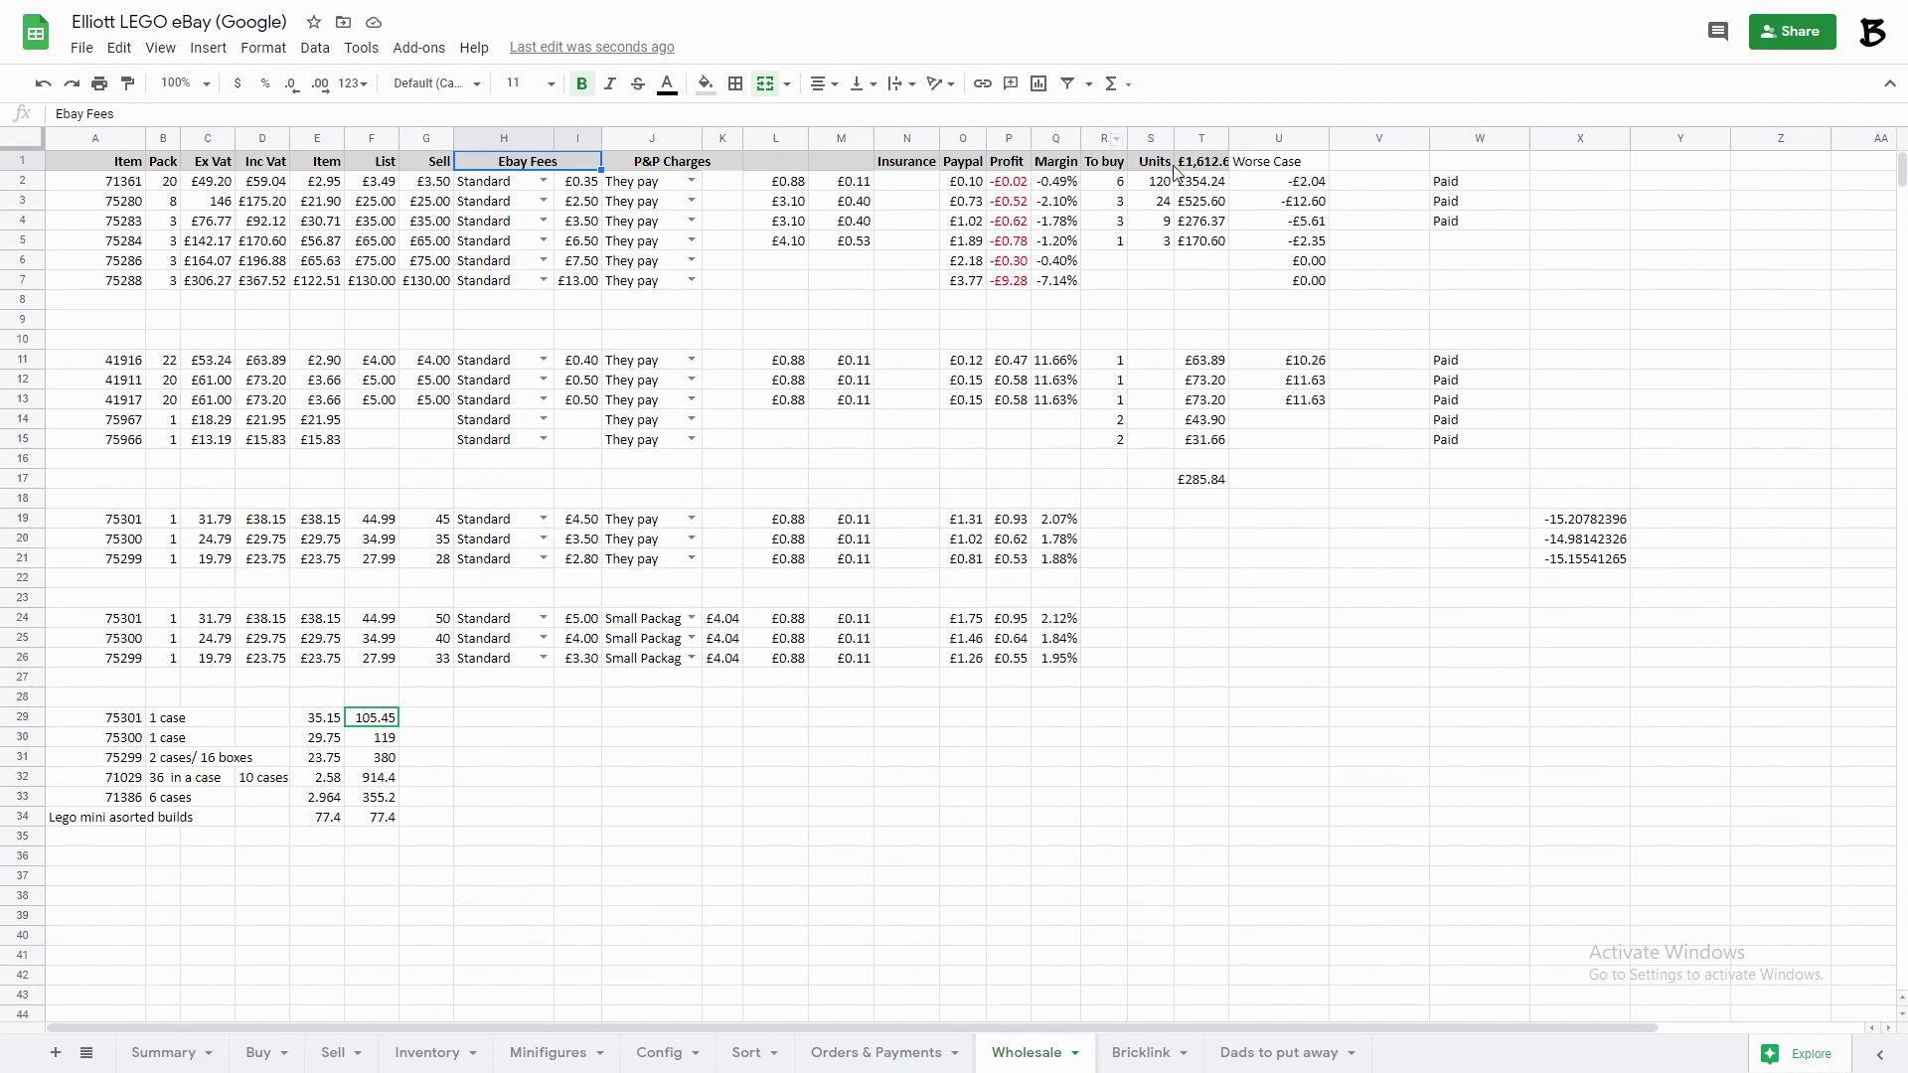
left_click(1273, 190)
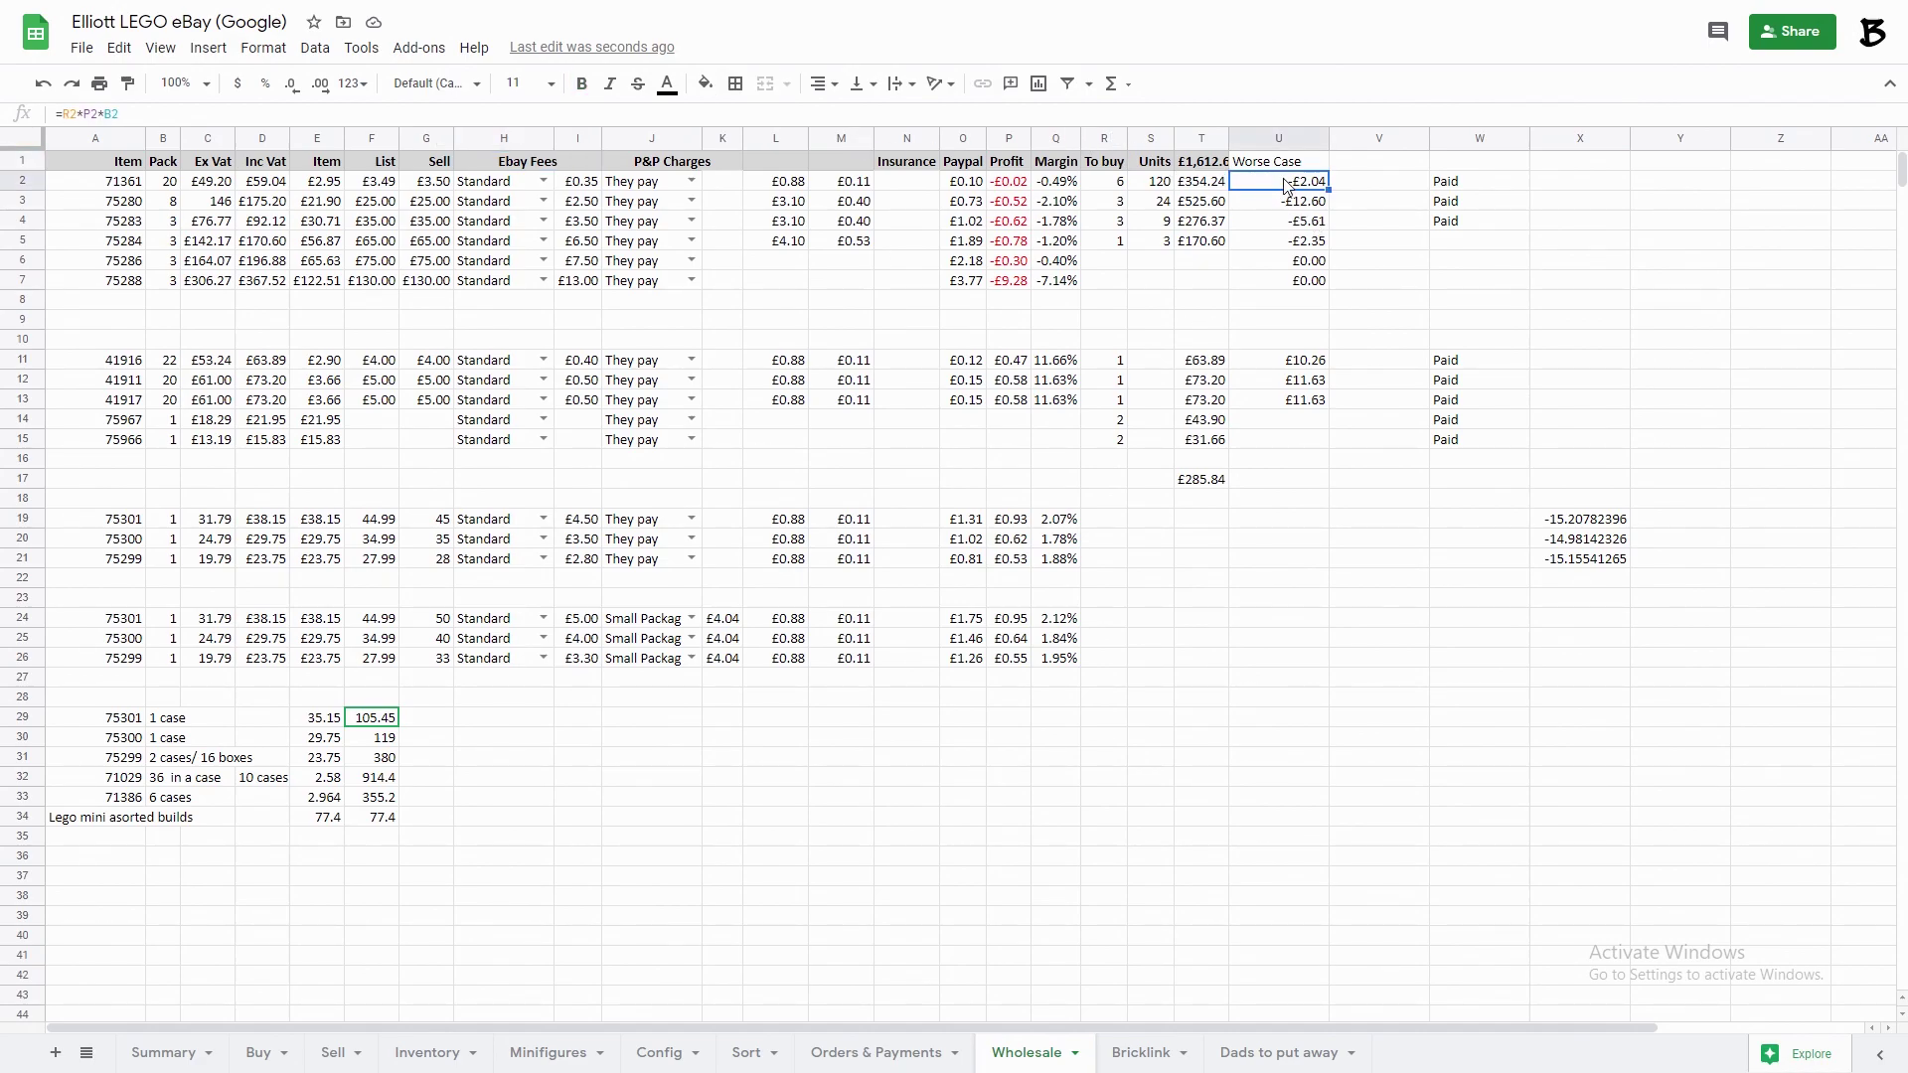
key("shift+Down")
key("shift+Down")
key("shift+Down")
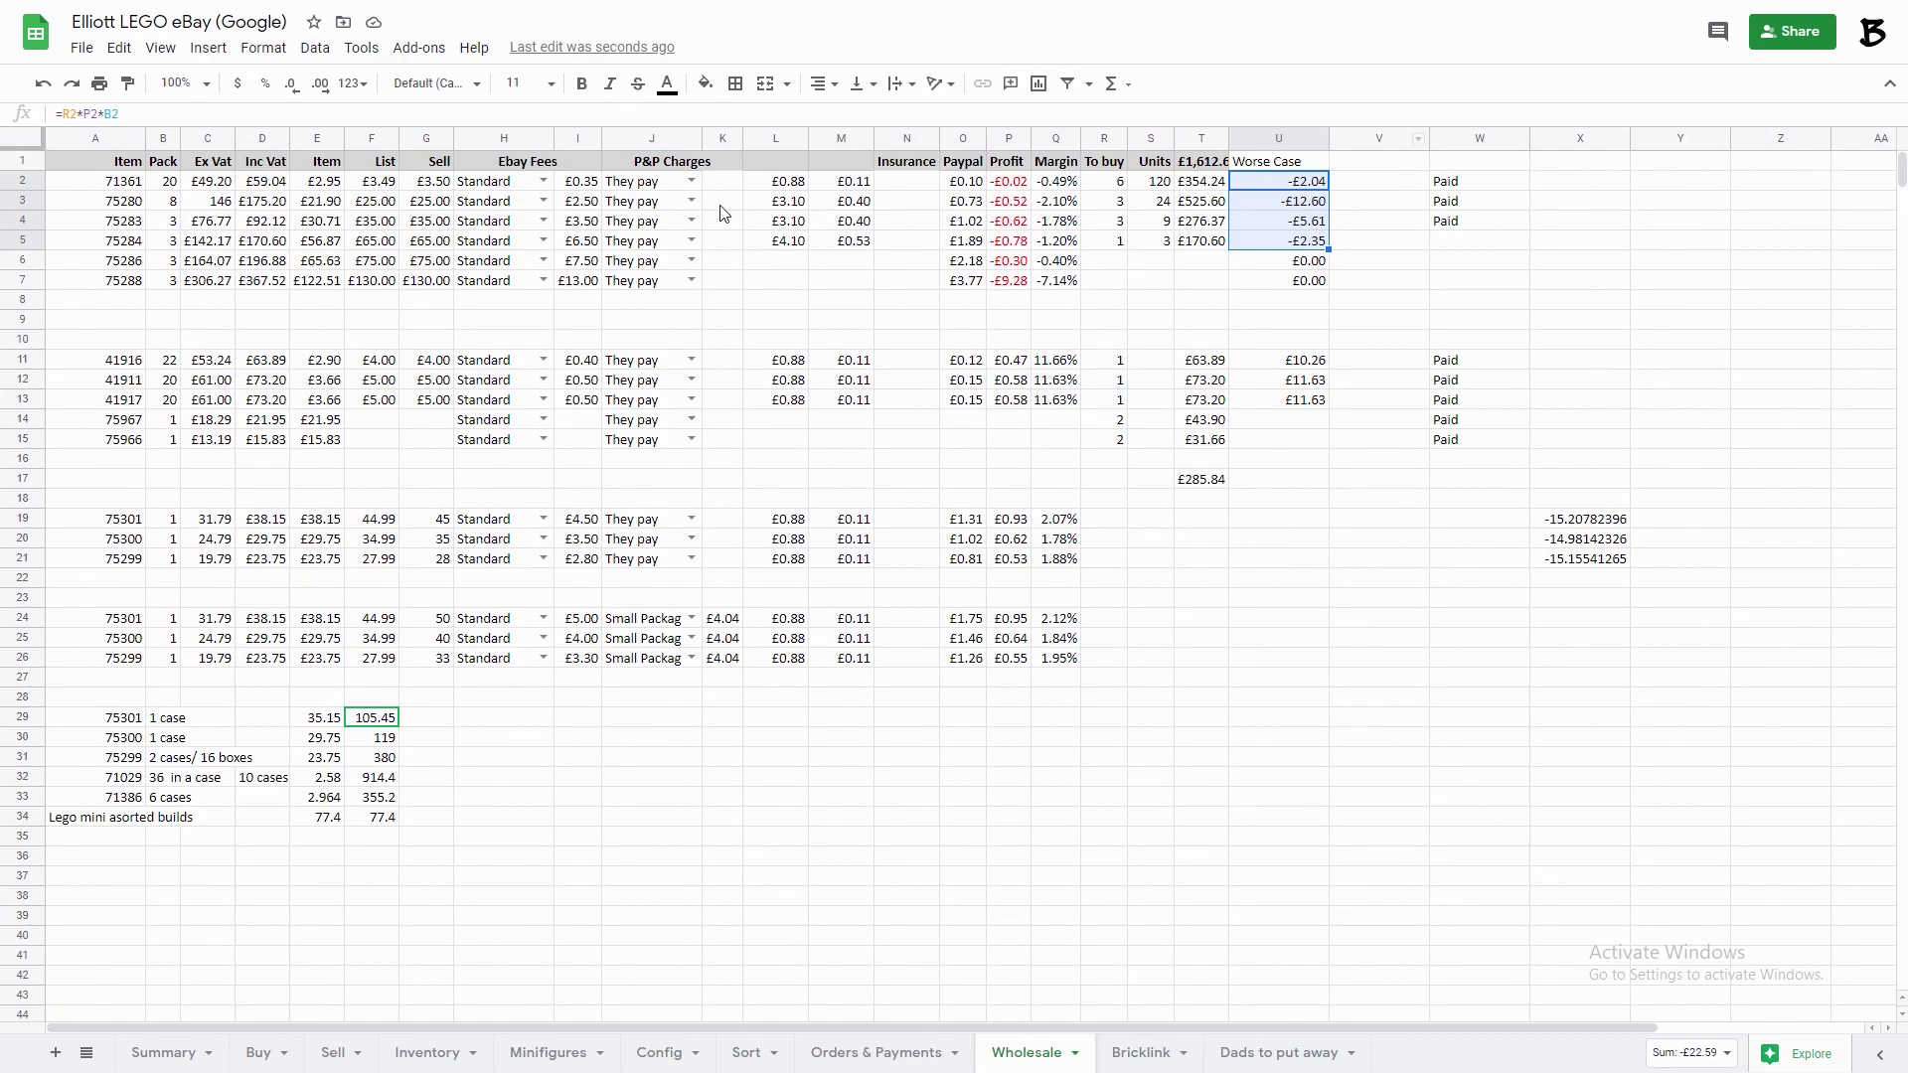
Review the second wholesale group, highlighting item numbers 41916 to 75966 and checking the P&P option of item 41911.
left_click(131, 363)
left_click_drag(114, 366, 103, 461)
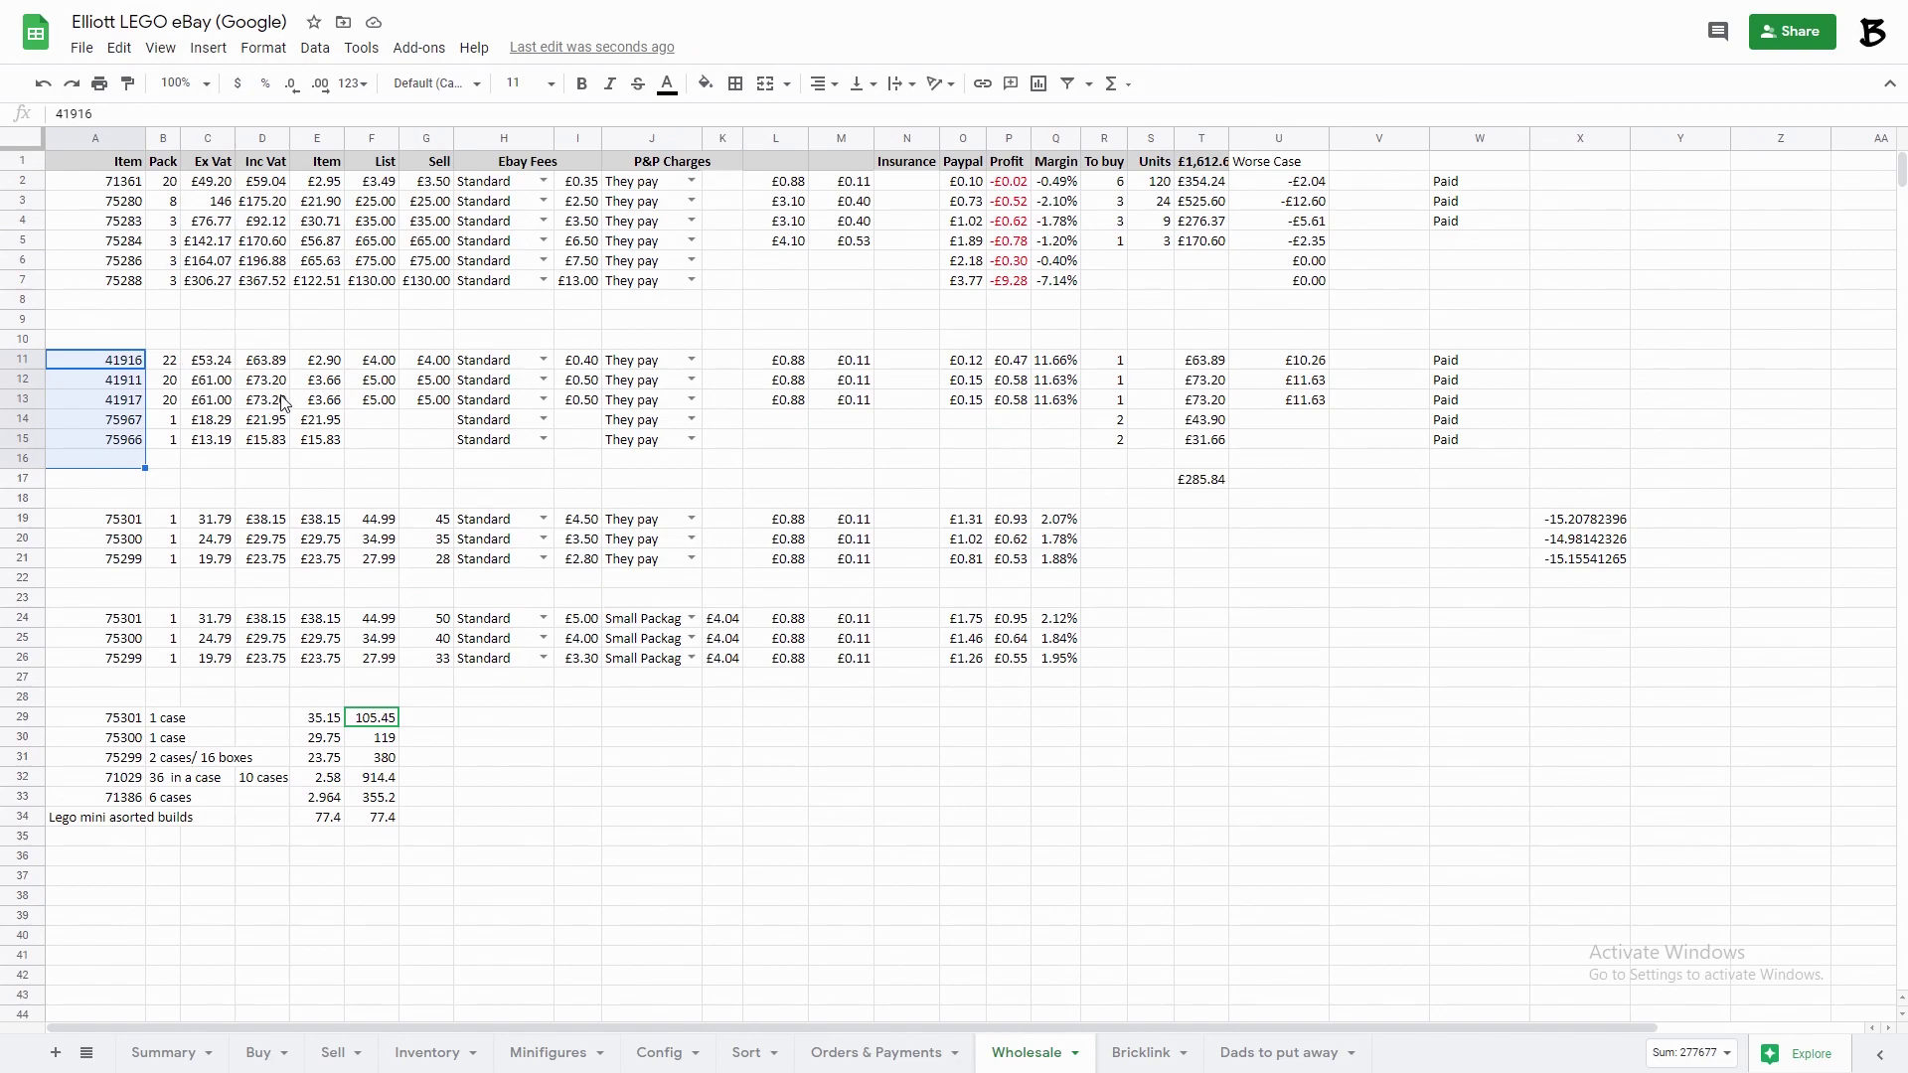
left_click(659, 387)
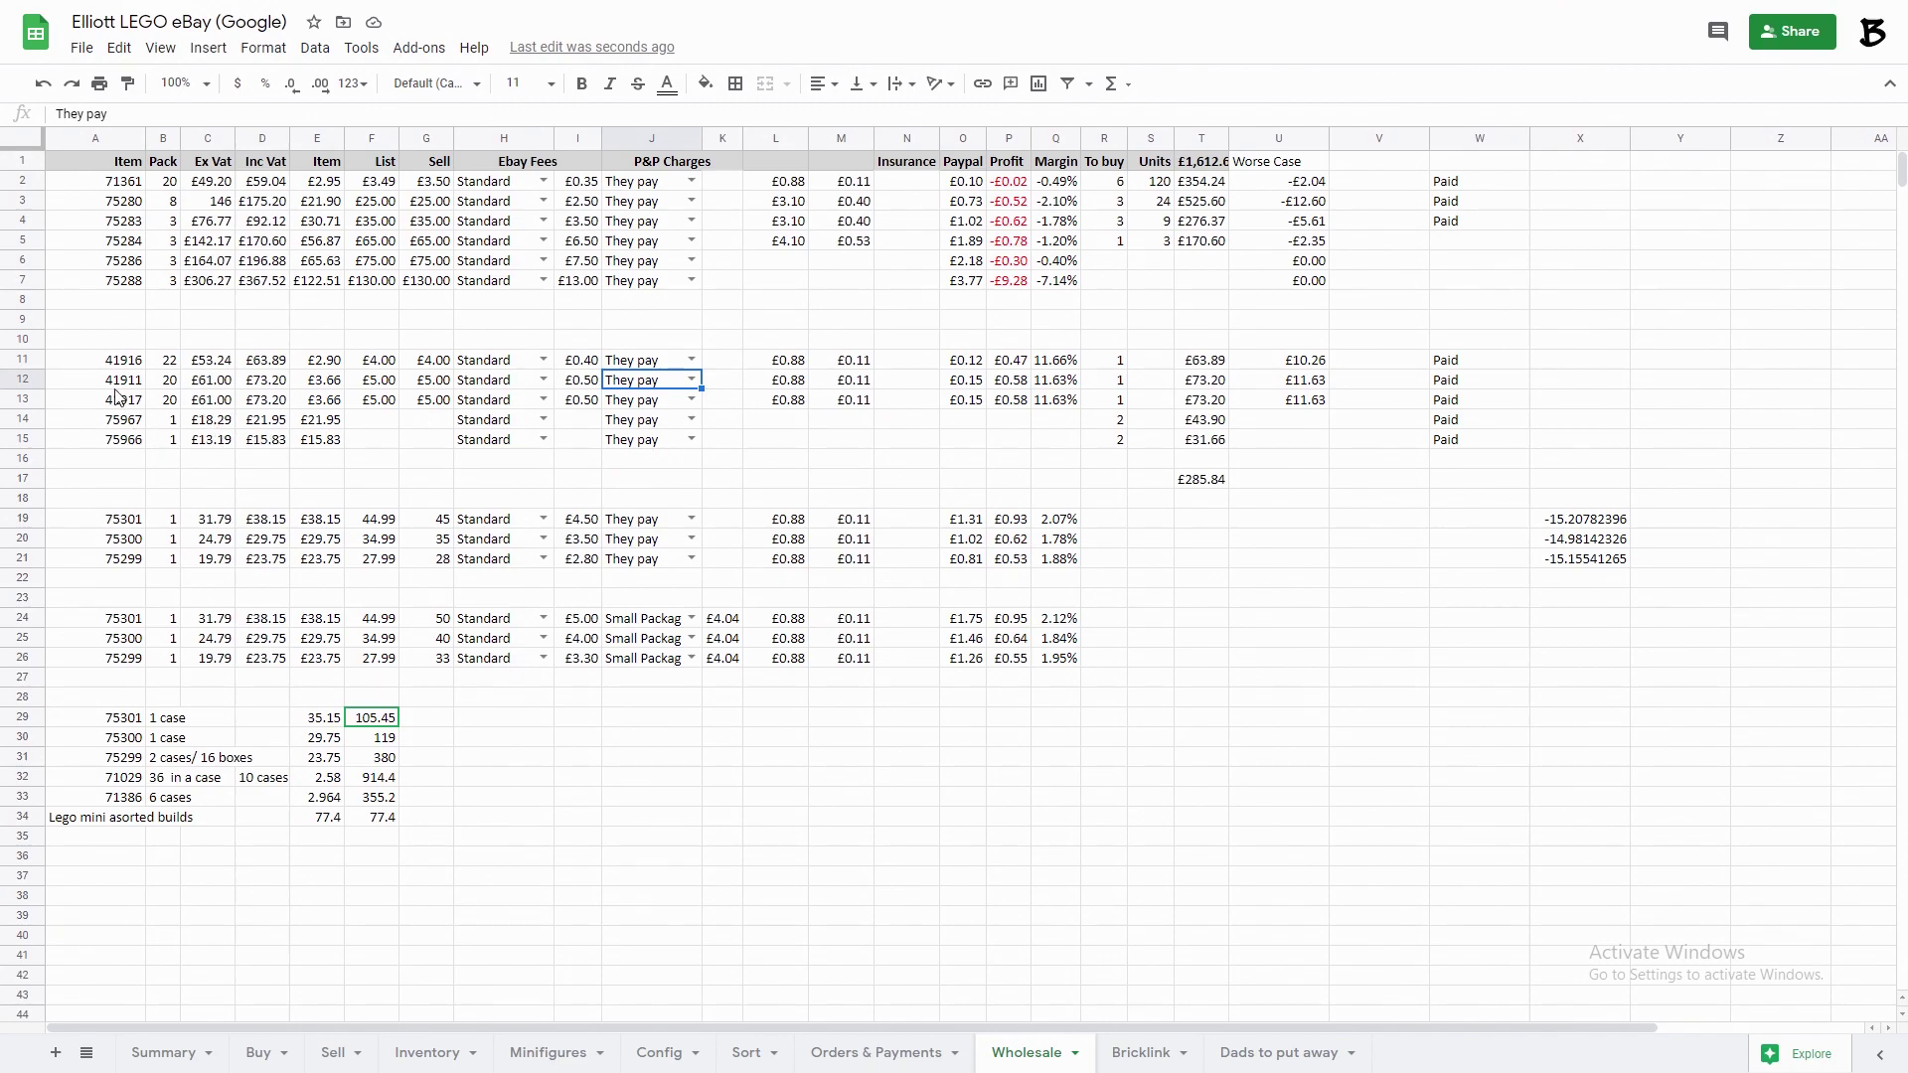
left_click_drag(127, 363, 260, 382)
left_click_drag(124, 399, 119, 435)
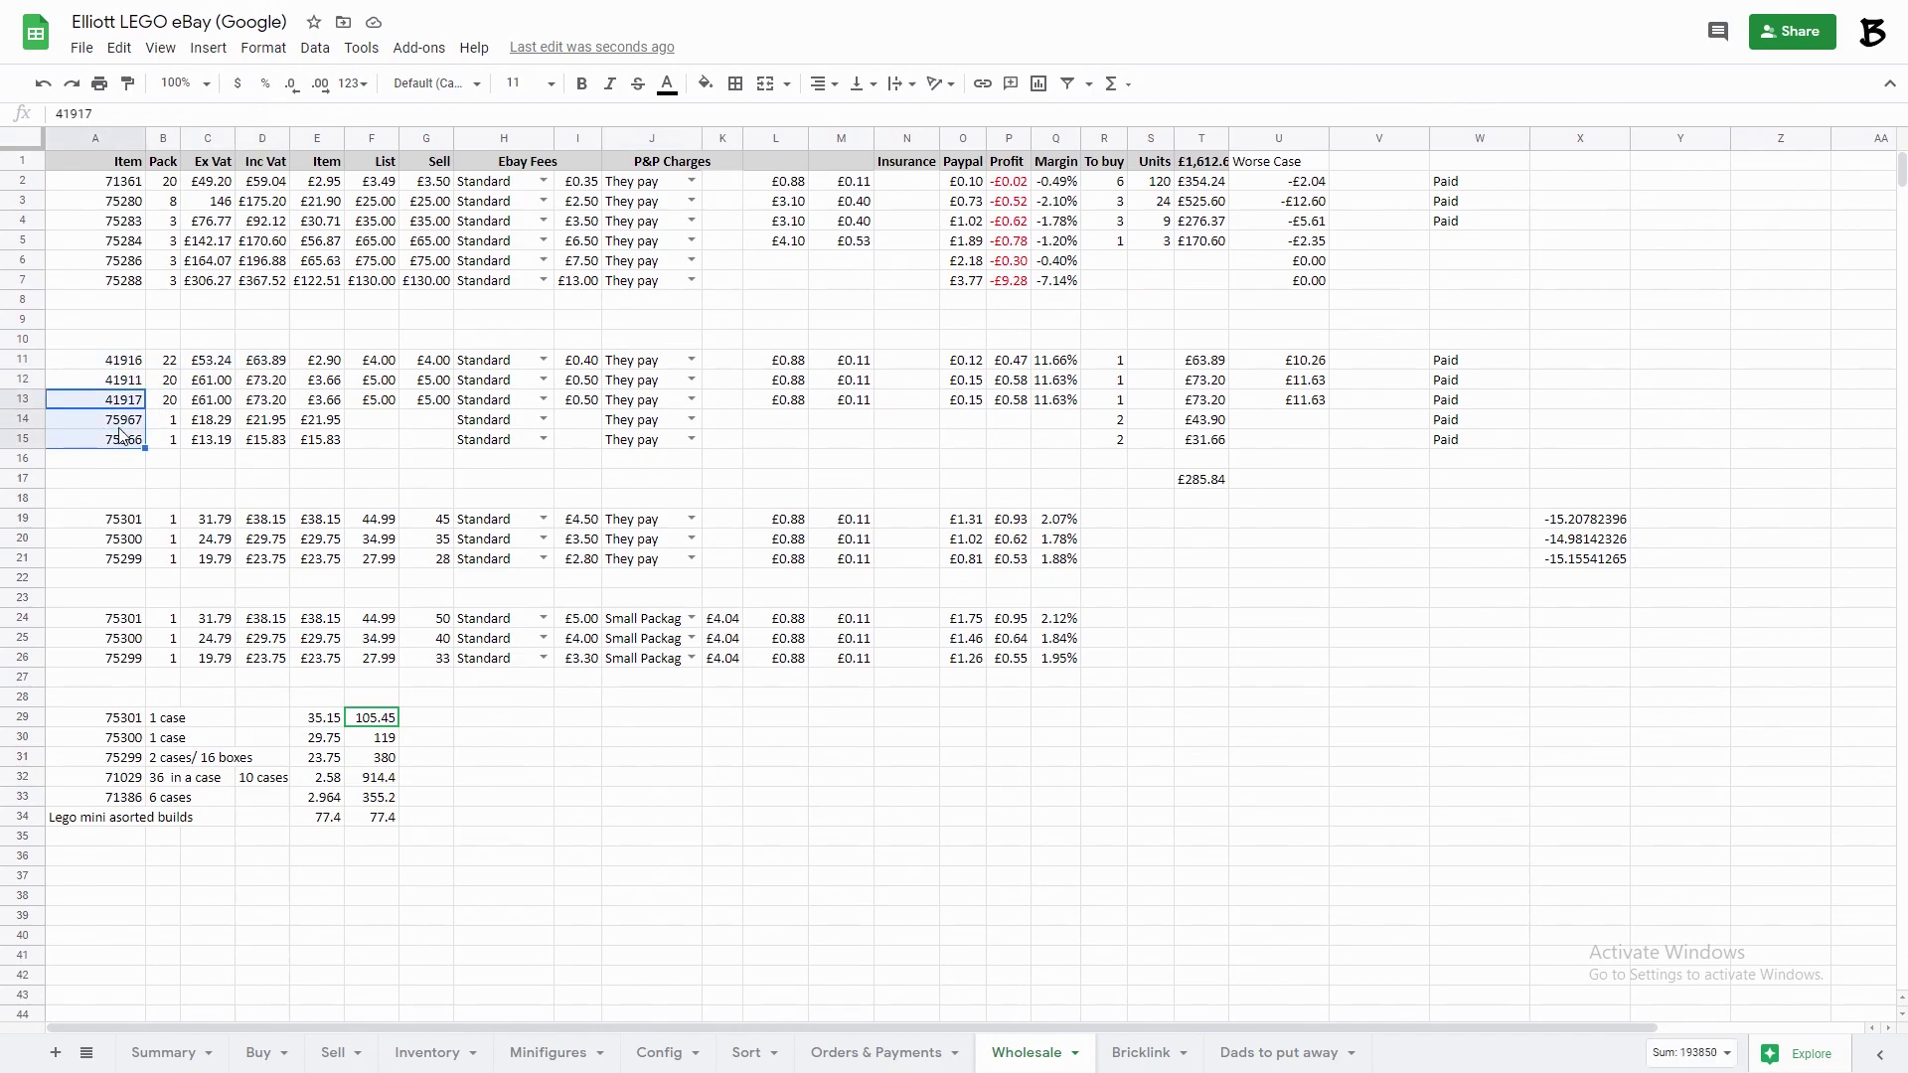
left_click(221, 466)
Highlight items 75301, 75300 and 75299 in the third wholesale group and inspect the Ex Vat and Inc Vat cells of 75301.
scroll(695, 294, "down", 4)
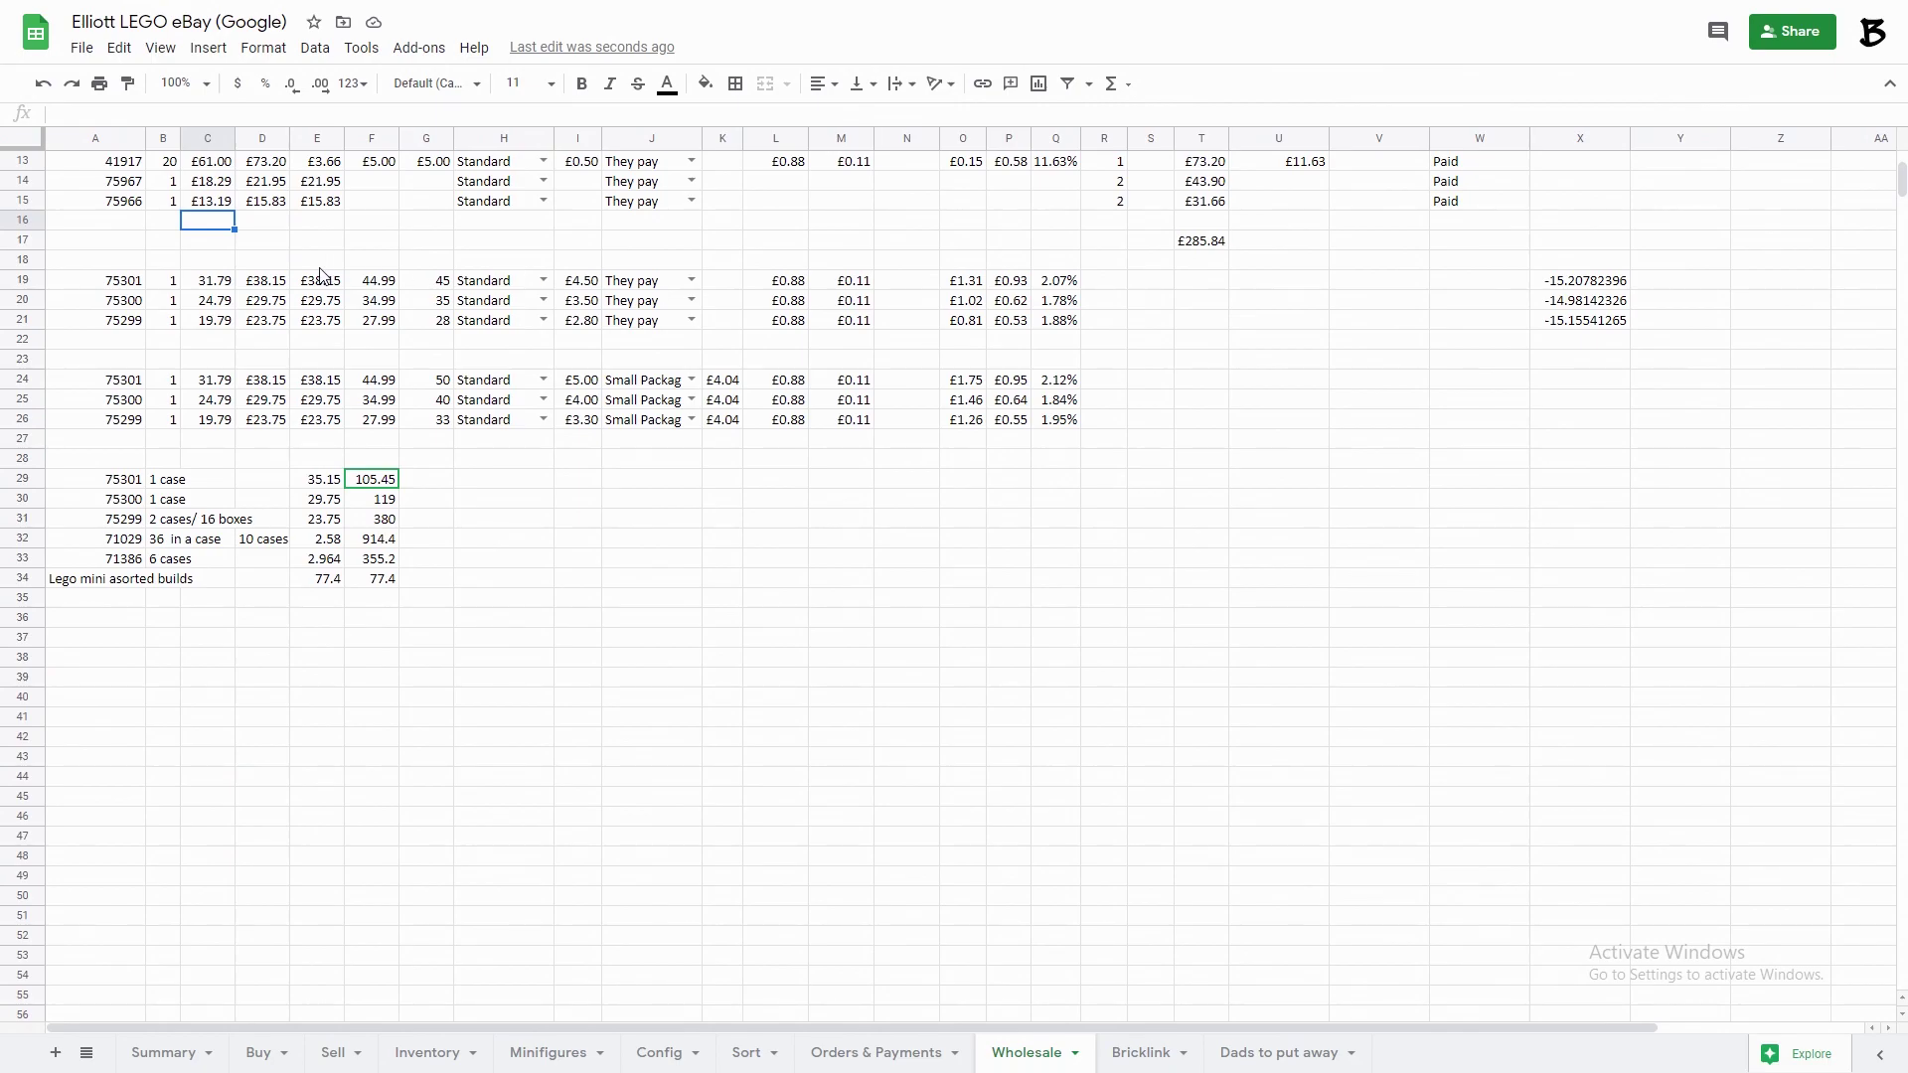
left_click_drag(124, 288, 111, 332)
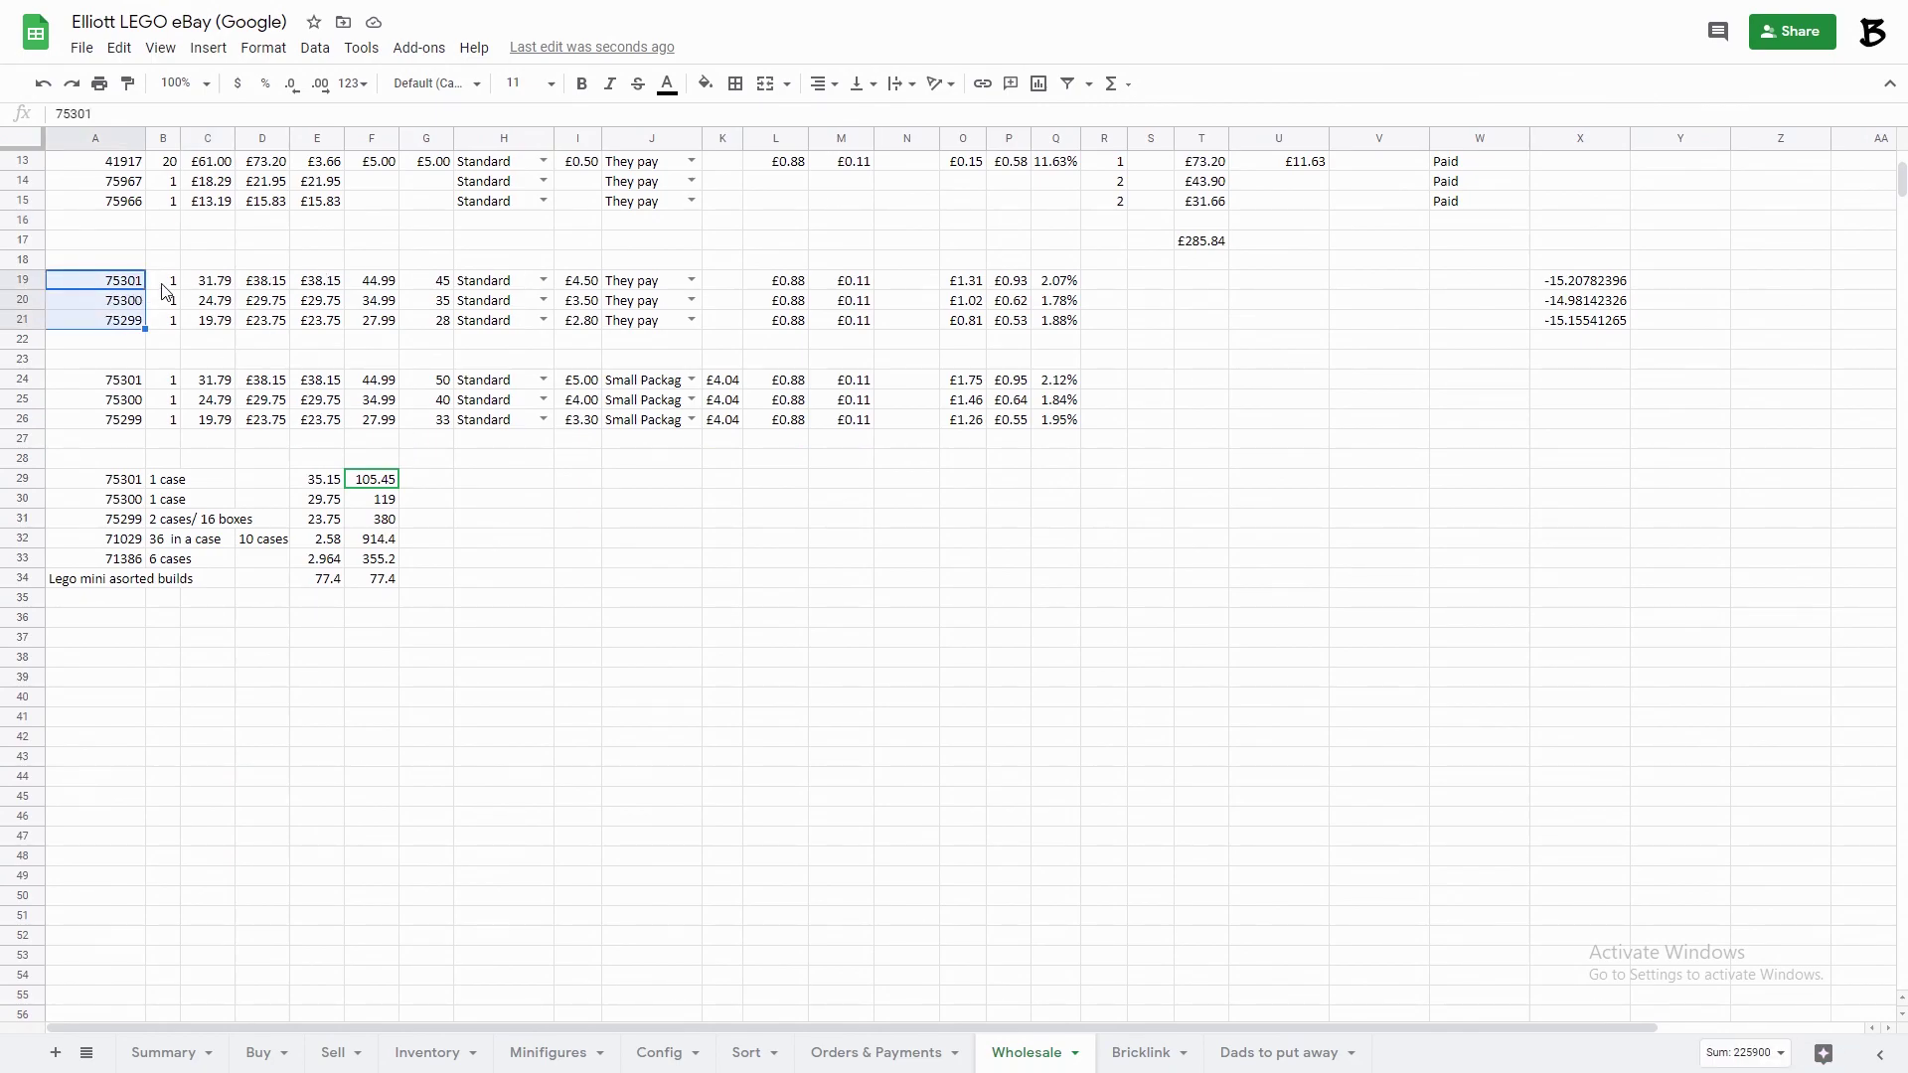
scroll(294, 239, "up", 4)
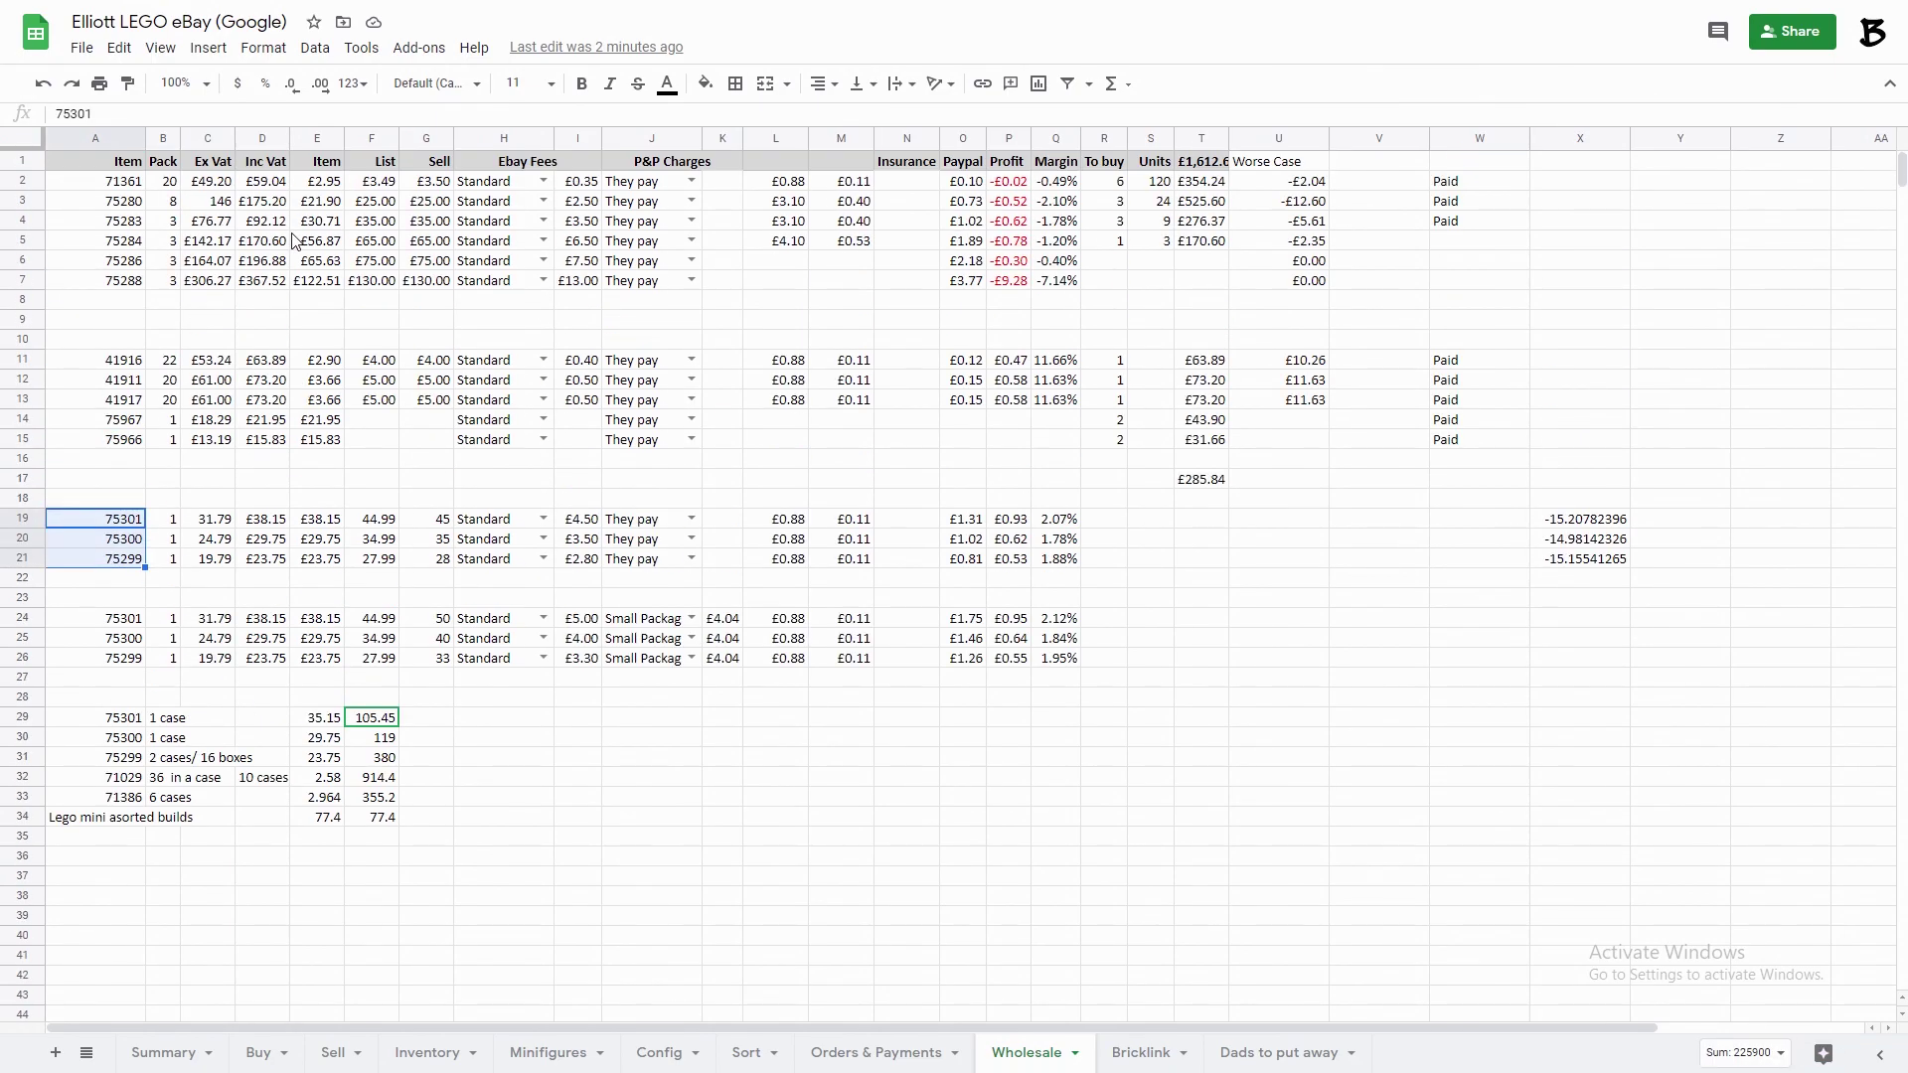
left_click(215, 525)
left_click(274, 527)
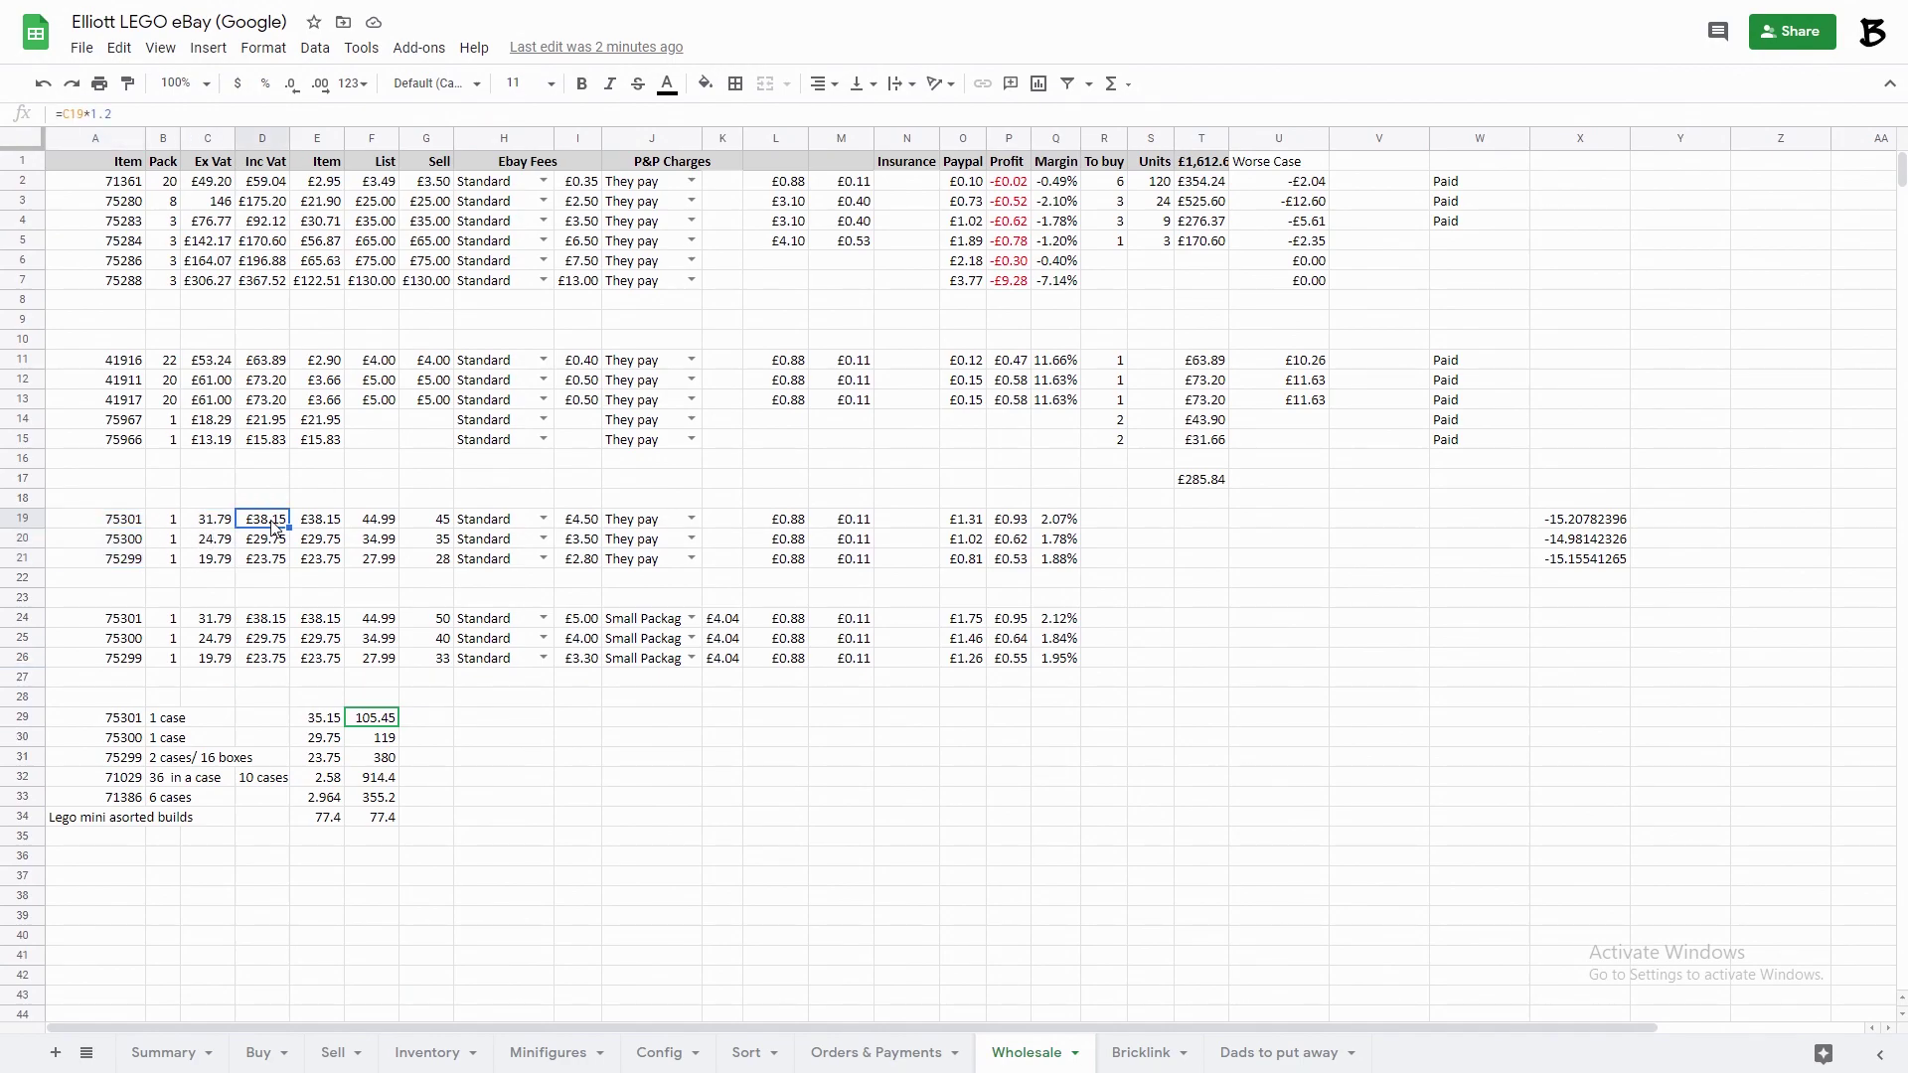
Step through the cells of item 75301 in the third wholesale group from Inc Vat to the Profit formula.
key("Right")
key("Right")
key("Right")
key("Right")
key("Right")
key("Right")
key("Right")
key("Right")
key("Right")
key("Right")
key("Right")
key("Right")
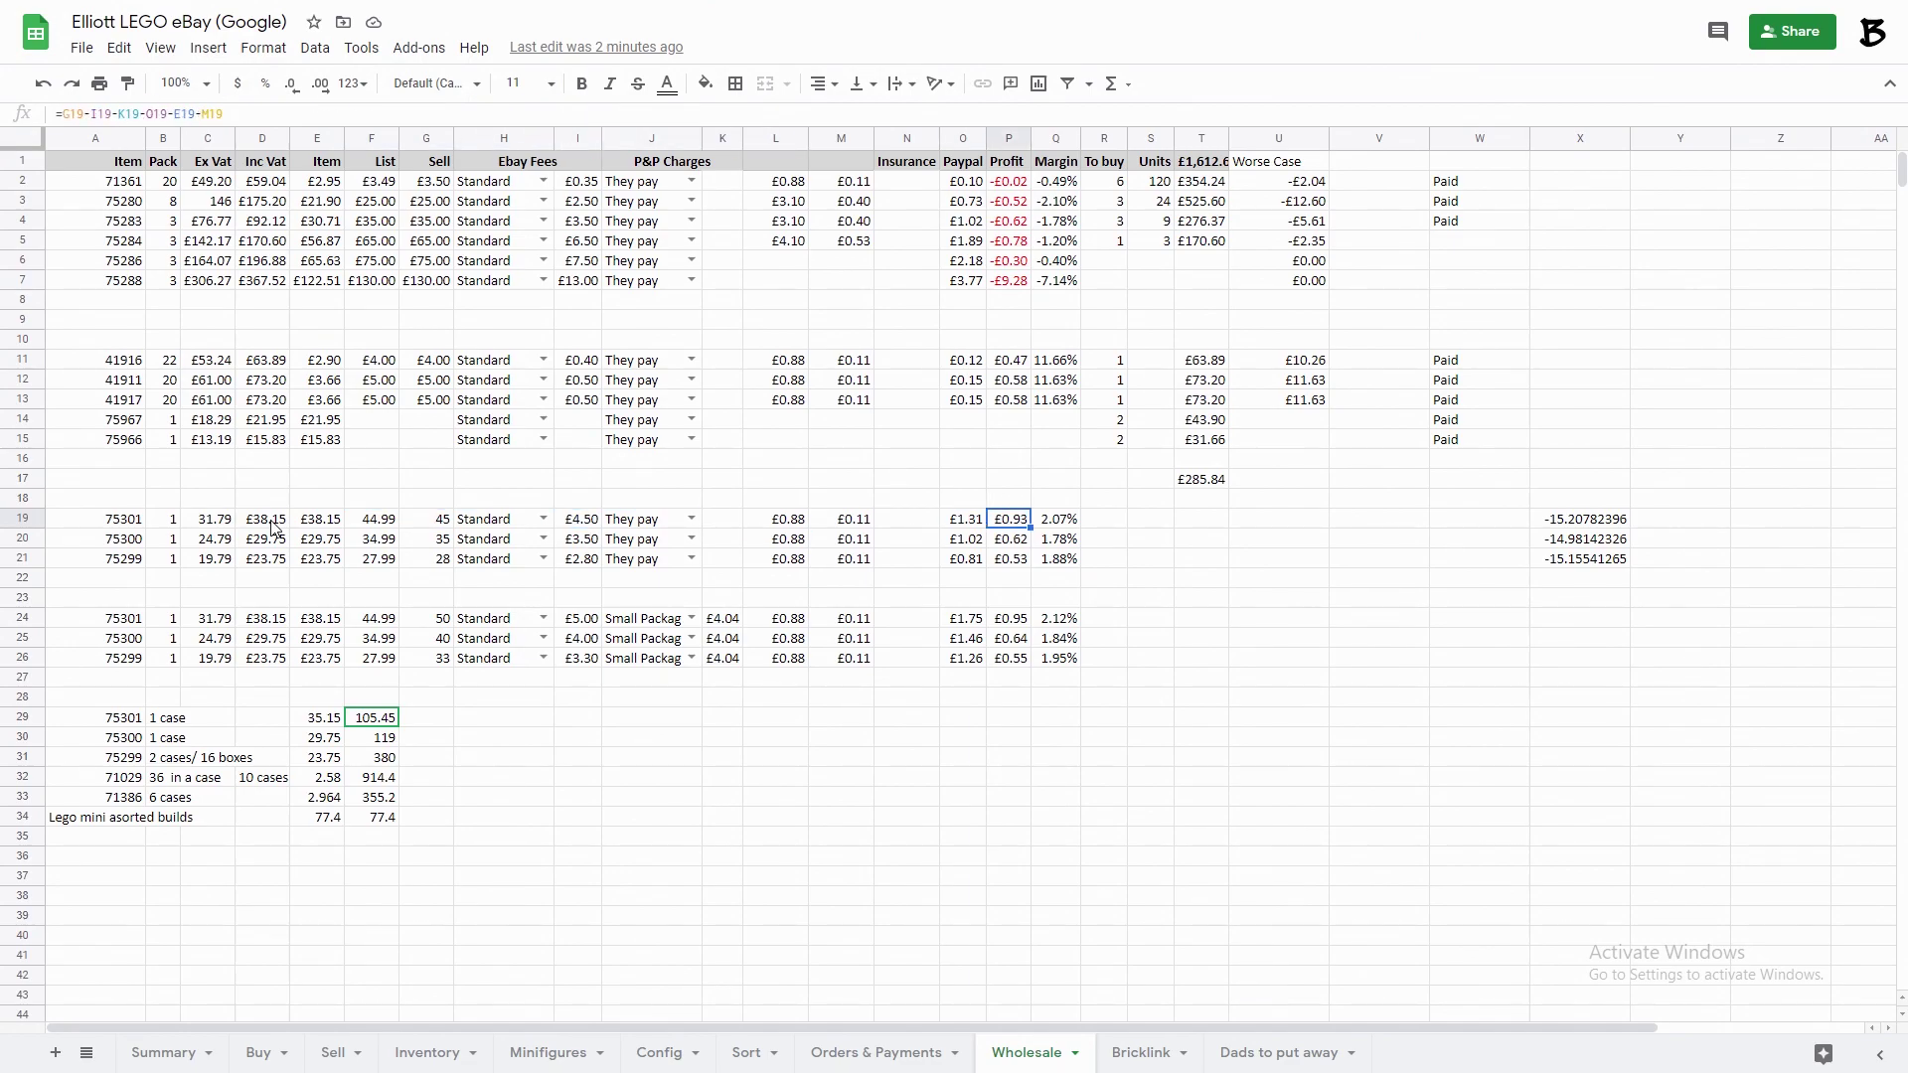
Step back through item 75301's row, including its Paypal formula, and highlight items 75299 and 75300 in the third group.
key("Left")
key("Left")
key("Left")
key("Left")
key("Left")
key("Left")
key("Left")
key("Left")
key("Left")
key("Left")
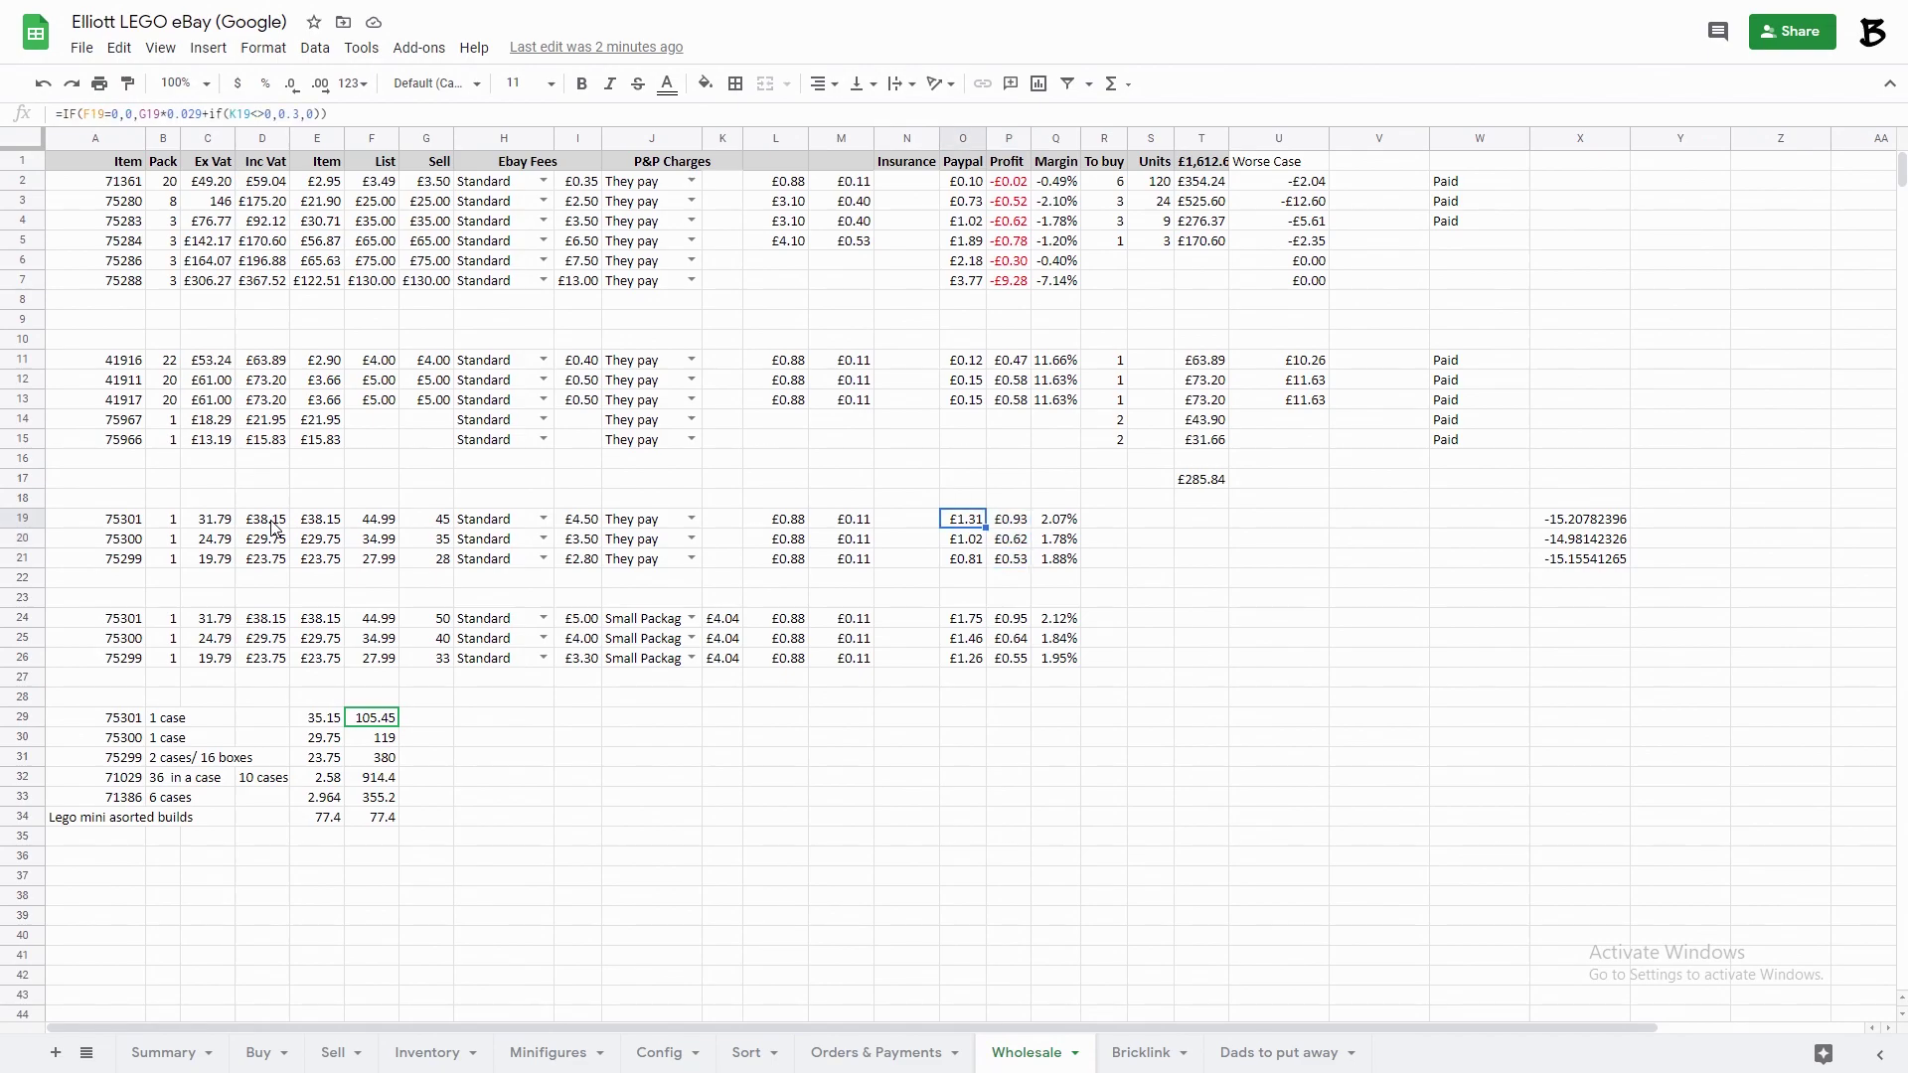
key("Left")
key("Left")
key("Left")
key("Up")
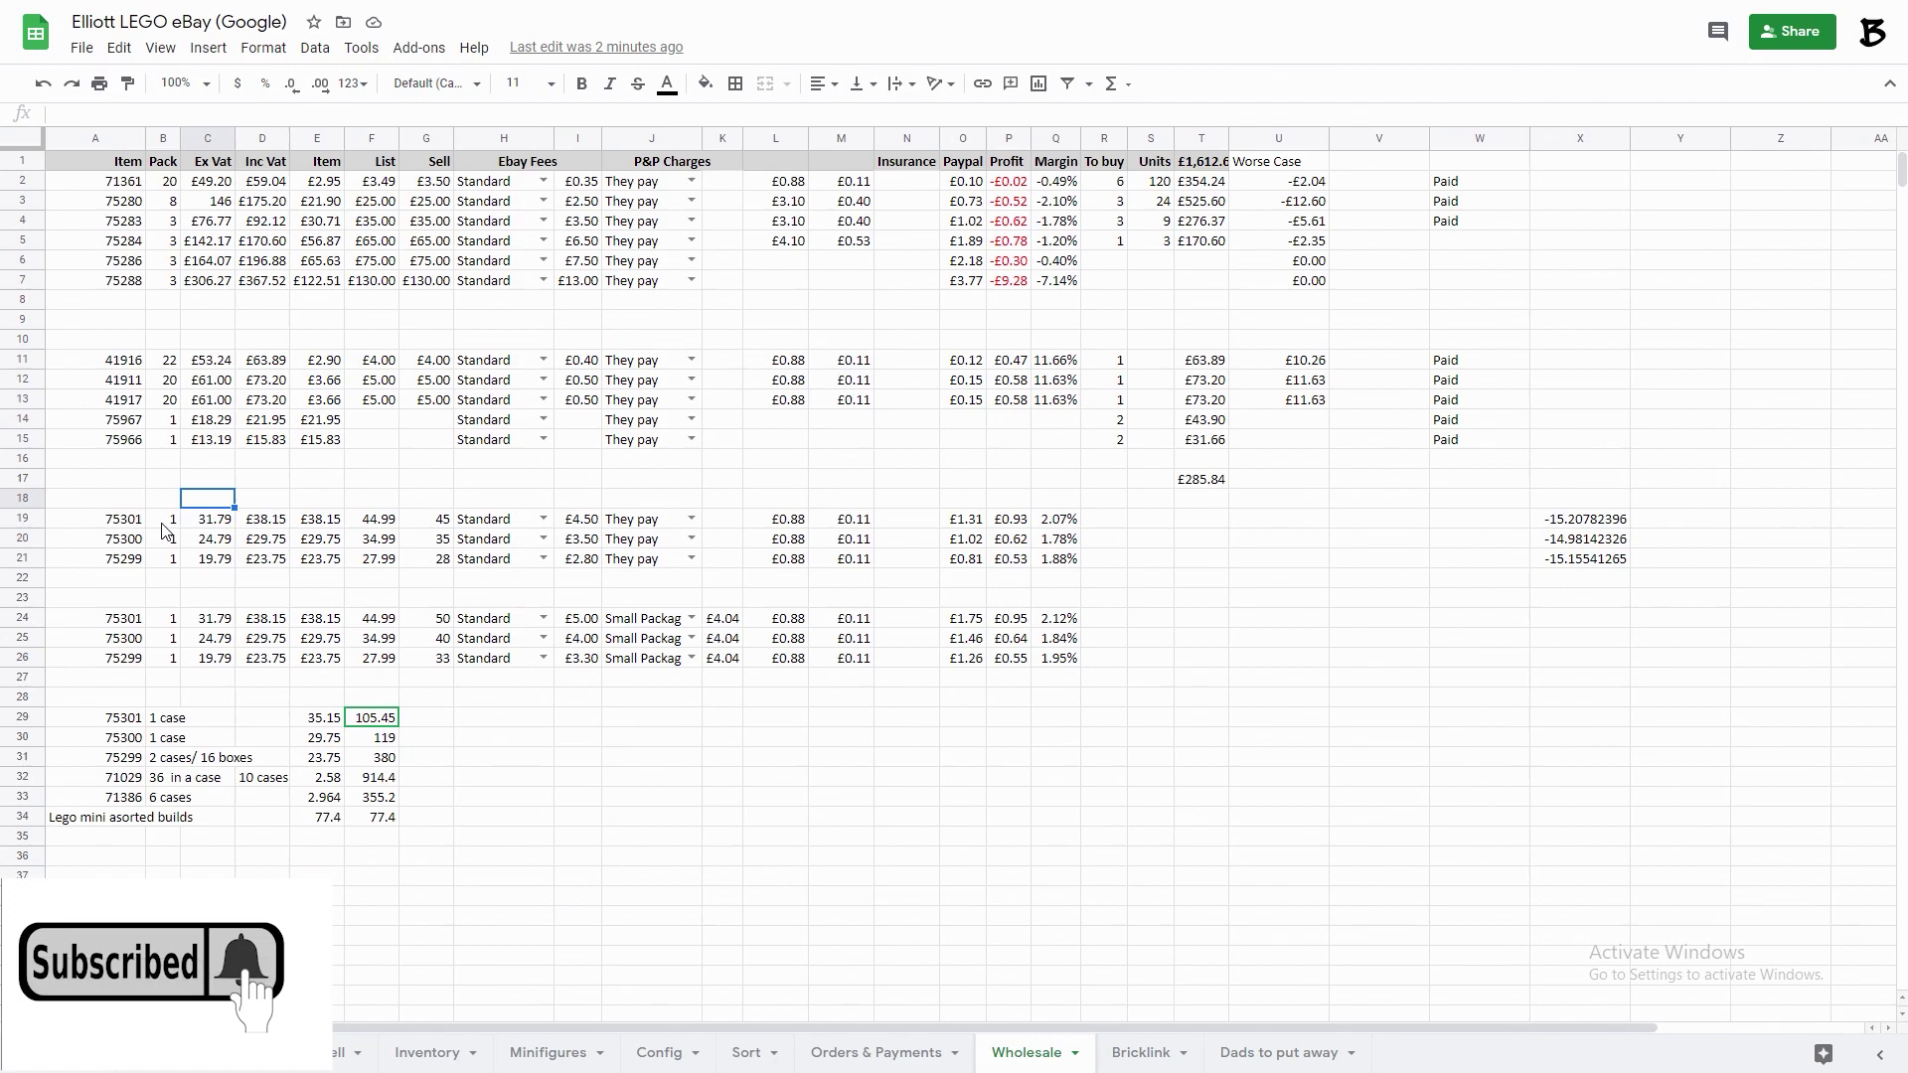
left_click(126, 562)
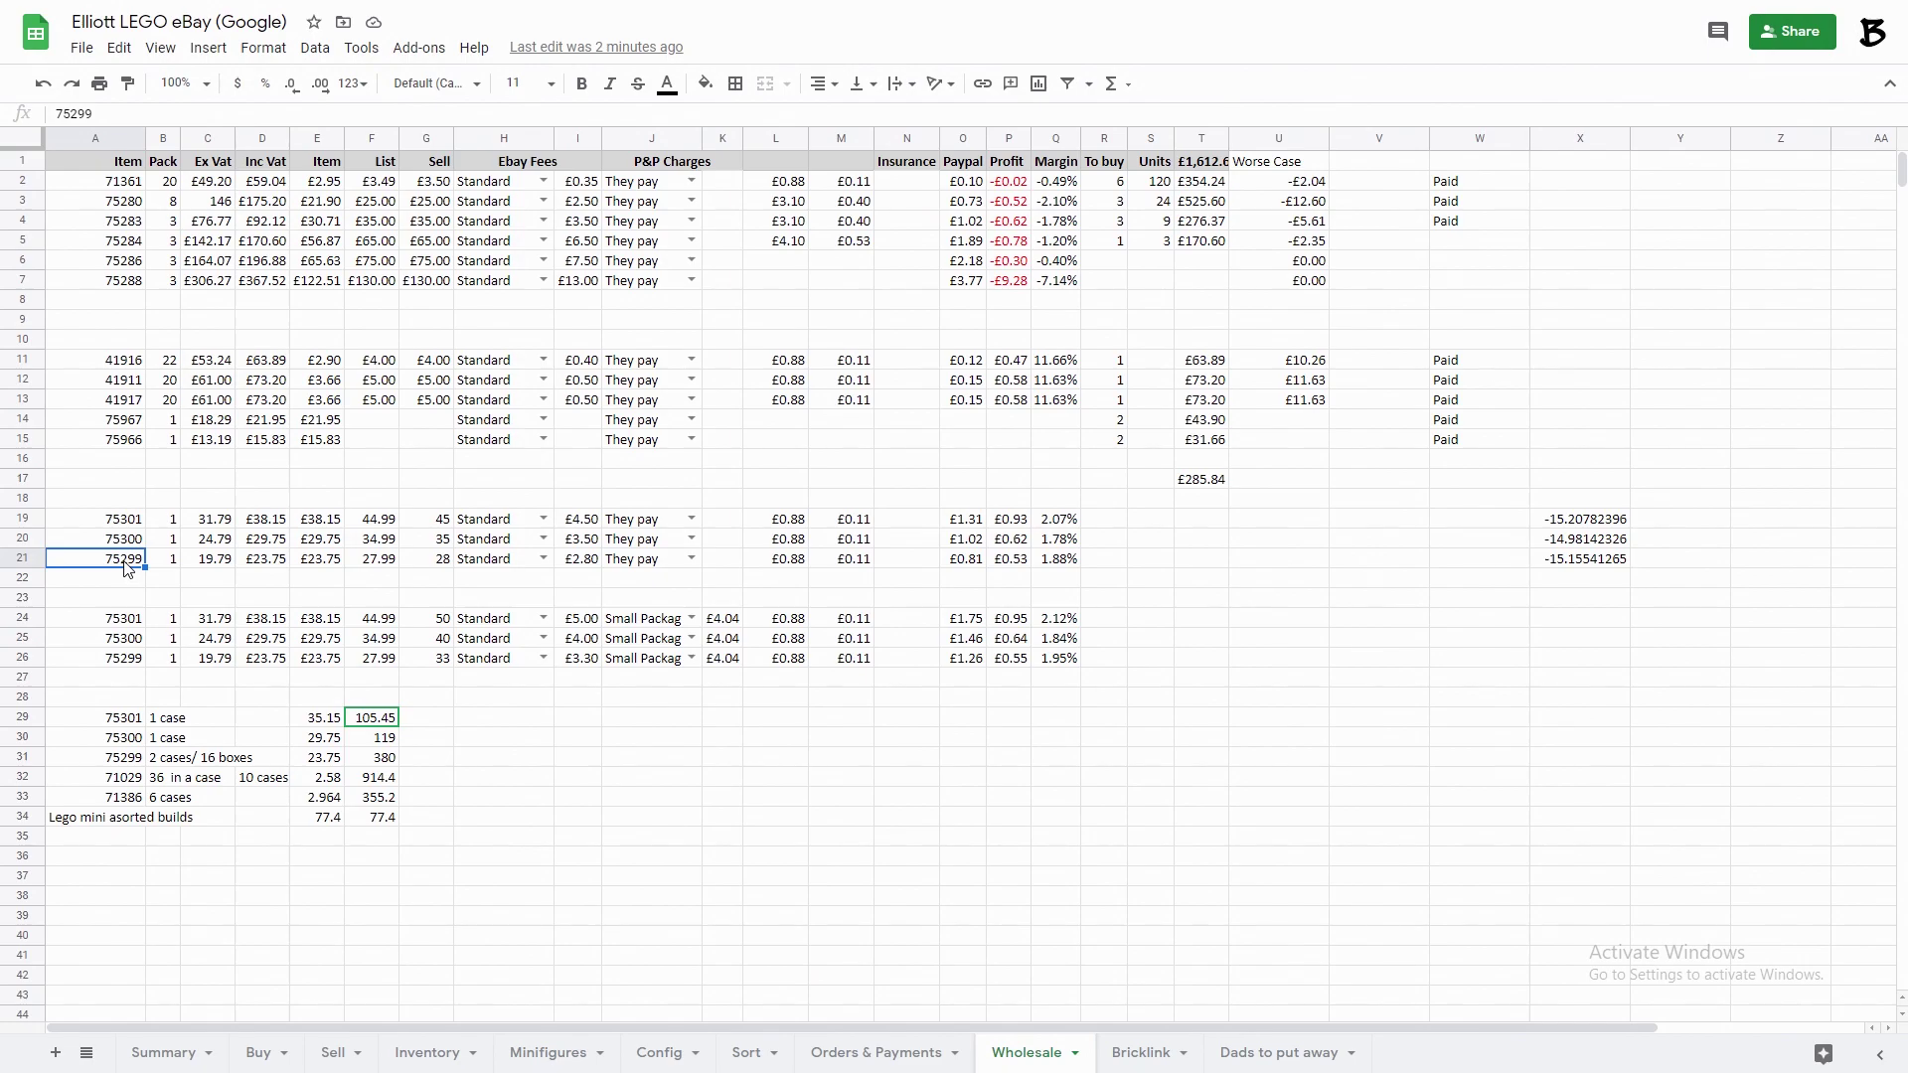
left_click(117, 549)
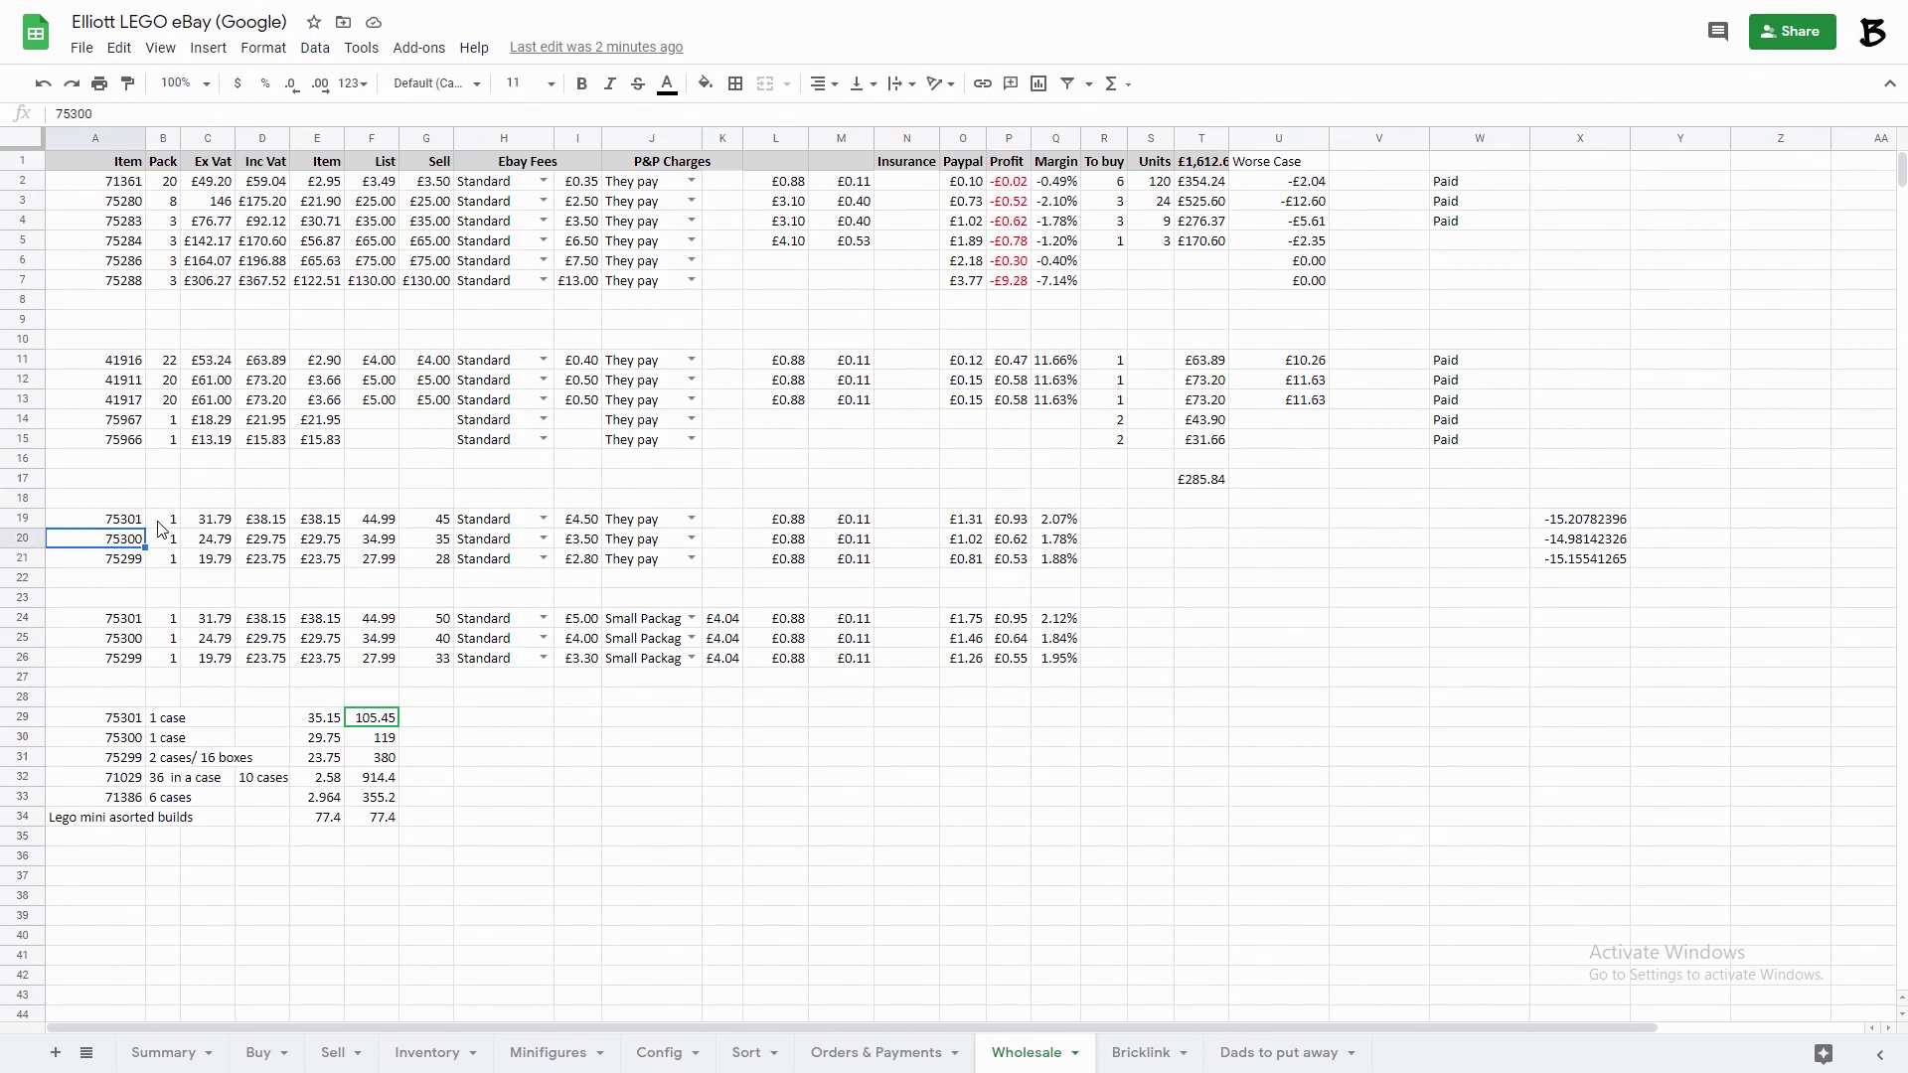
Compare the Sell prices of items 75301 and 75300 between the third and fourth wholesale groups.
scroll(249, 471, "down", 3)
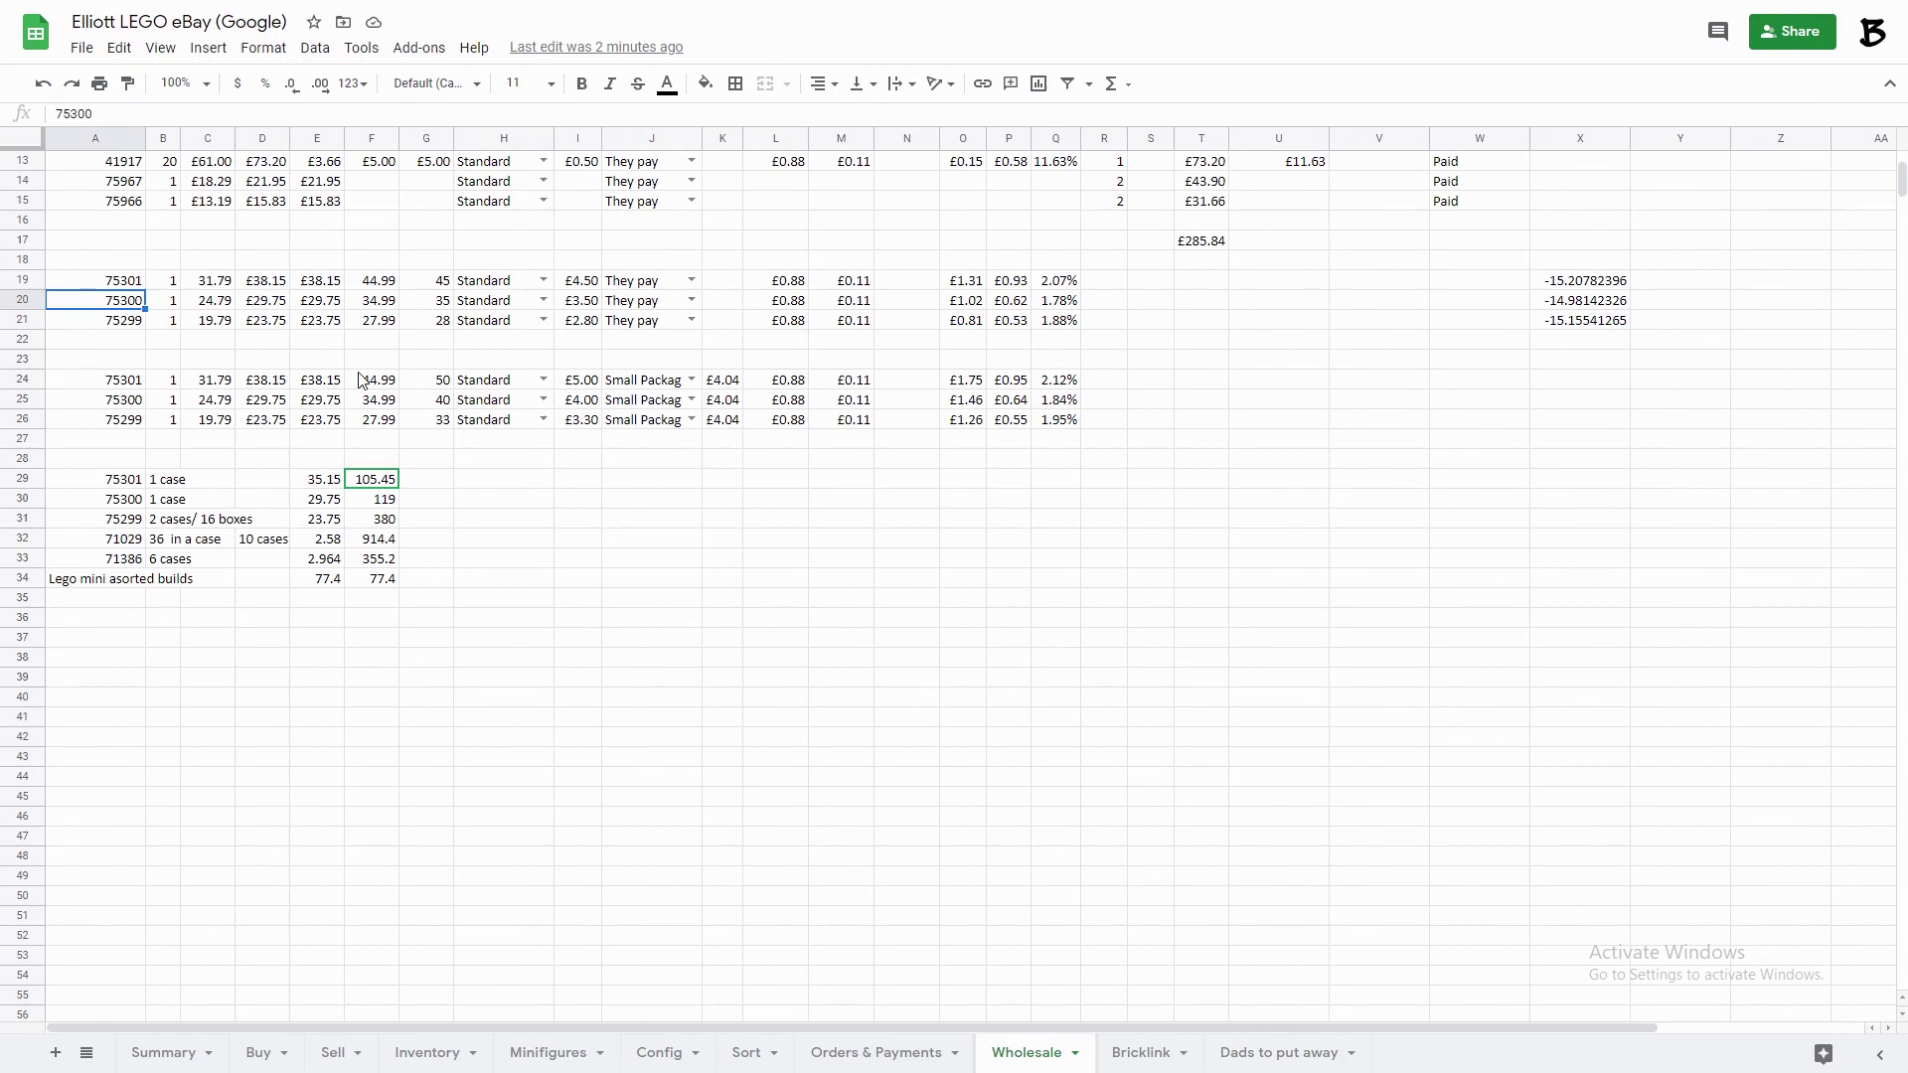
left_click(445, 386)
left_click(428, 283)
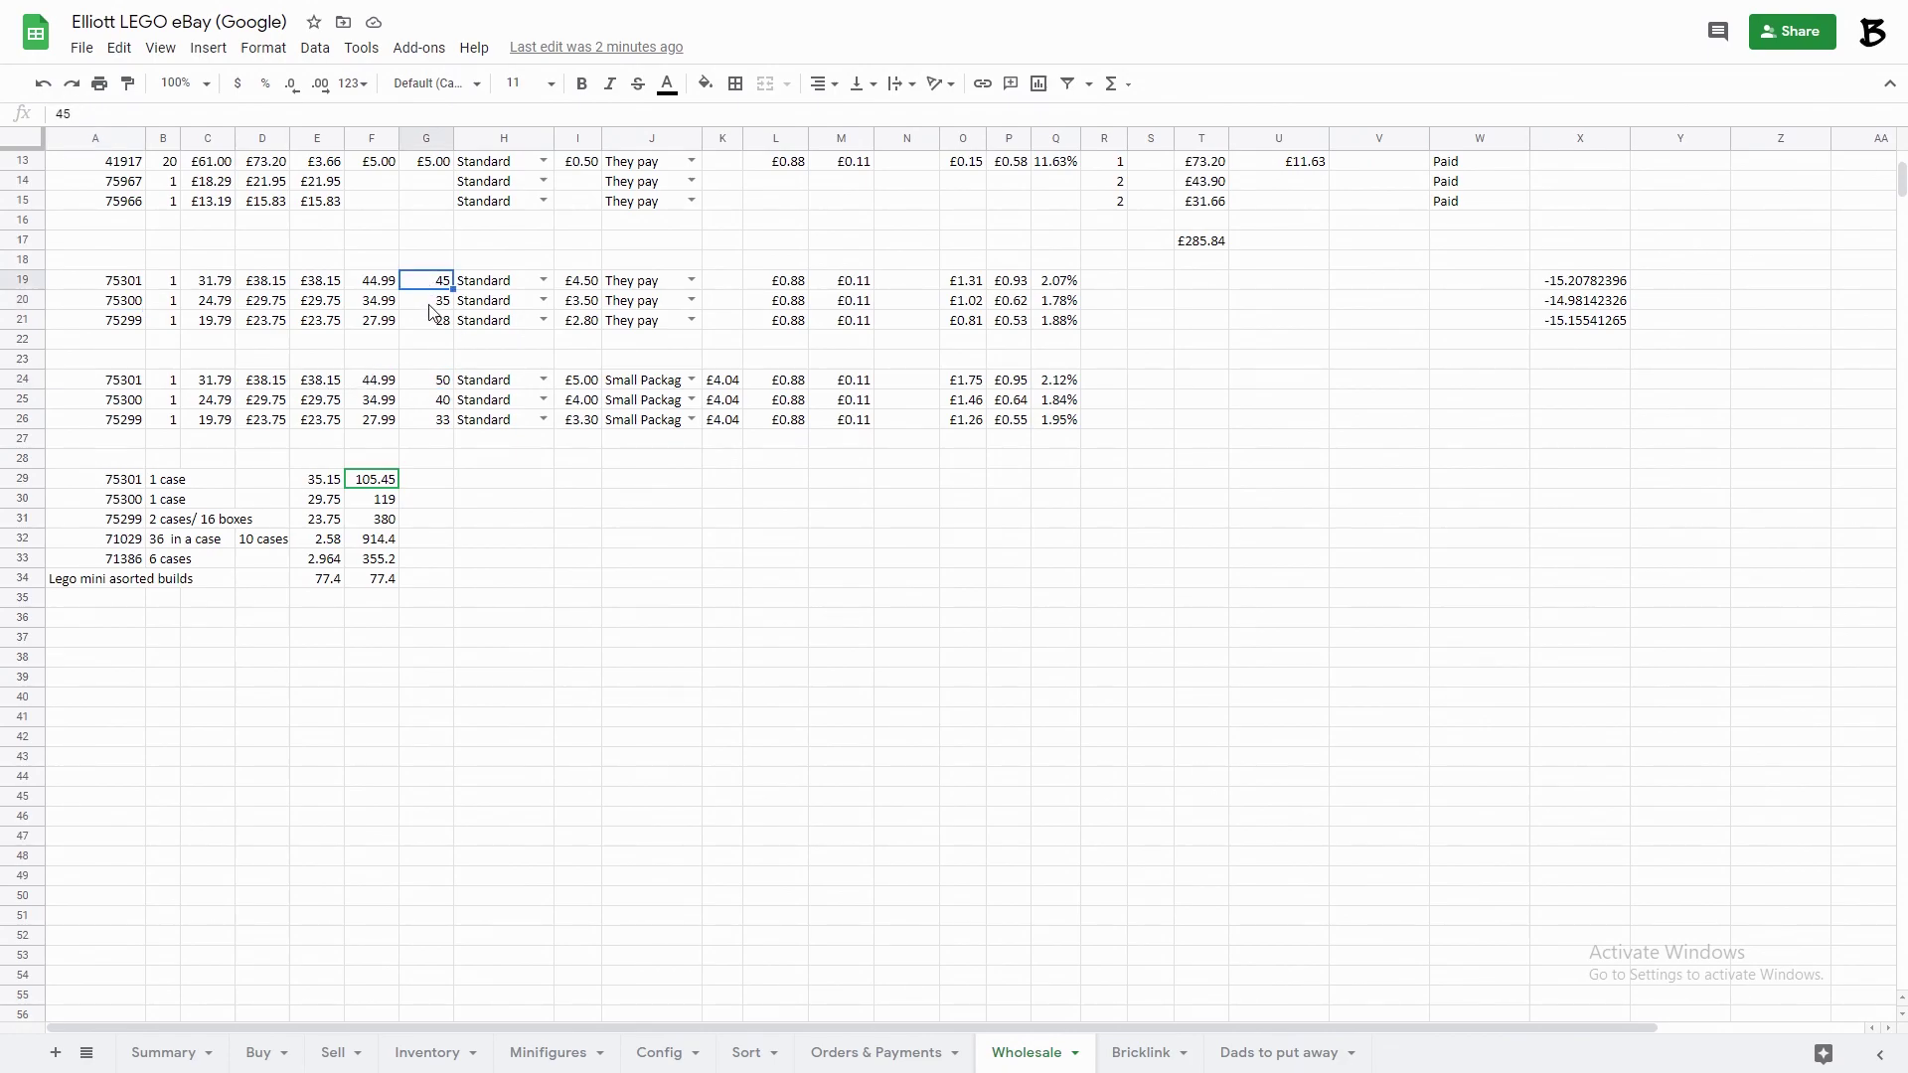
left_click(428, 387)
left_click(442, 402)
left_click(429, 298)
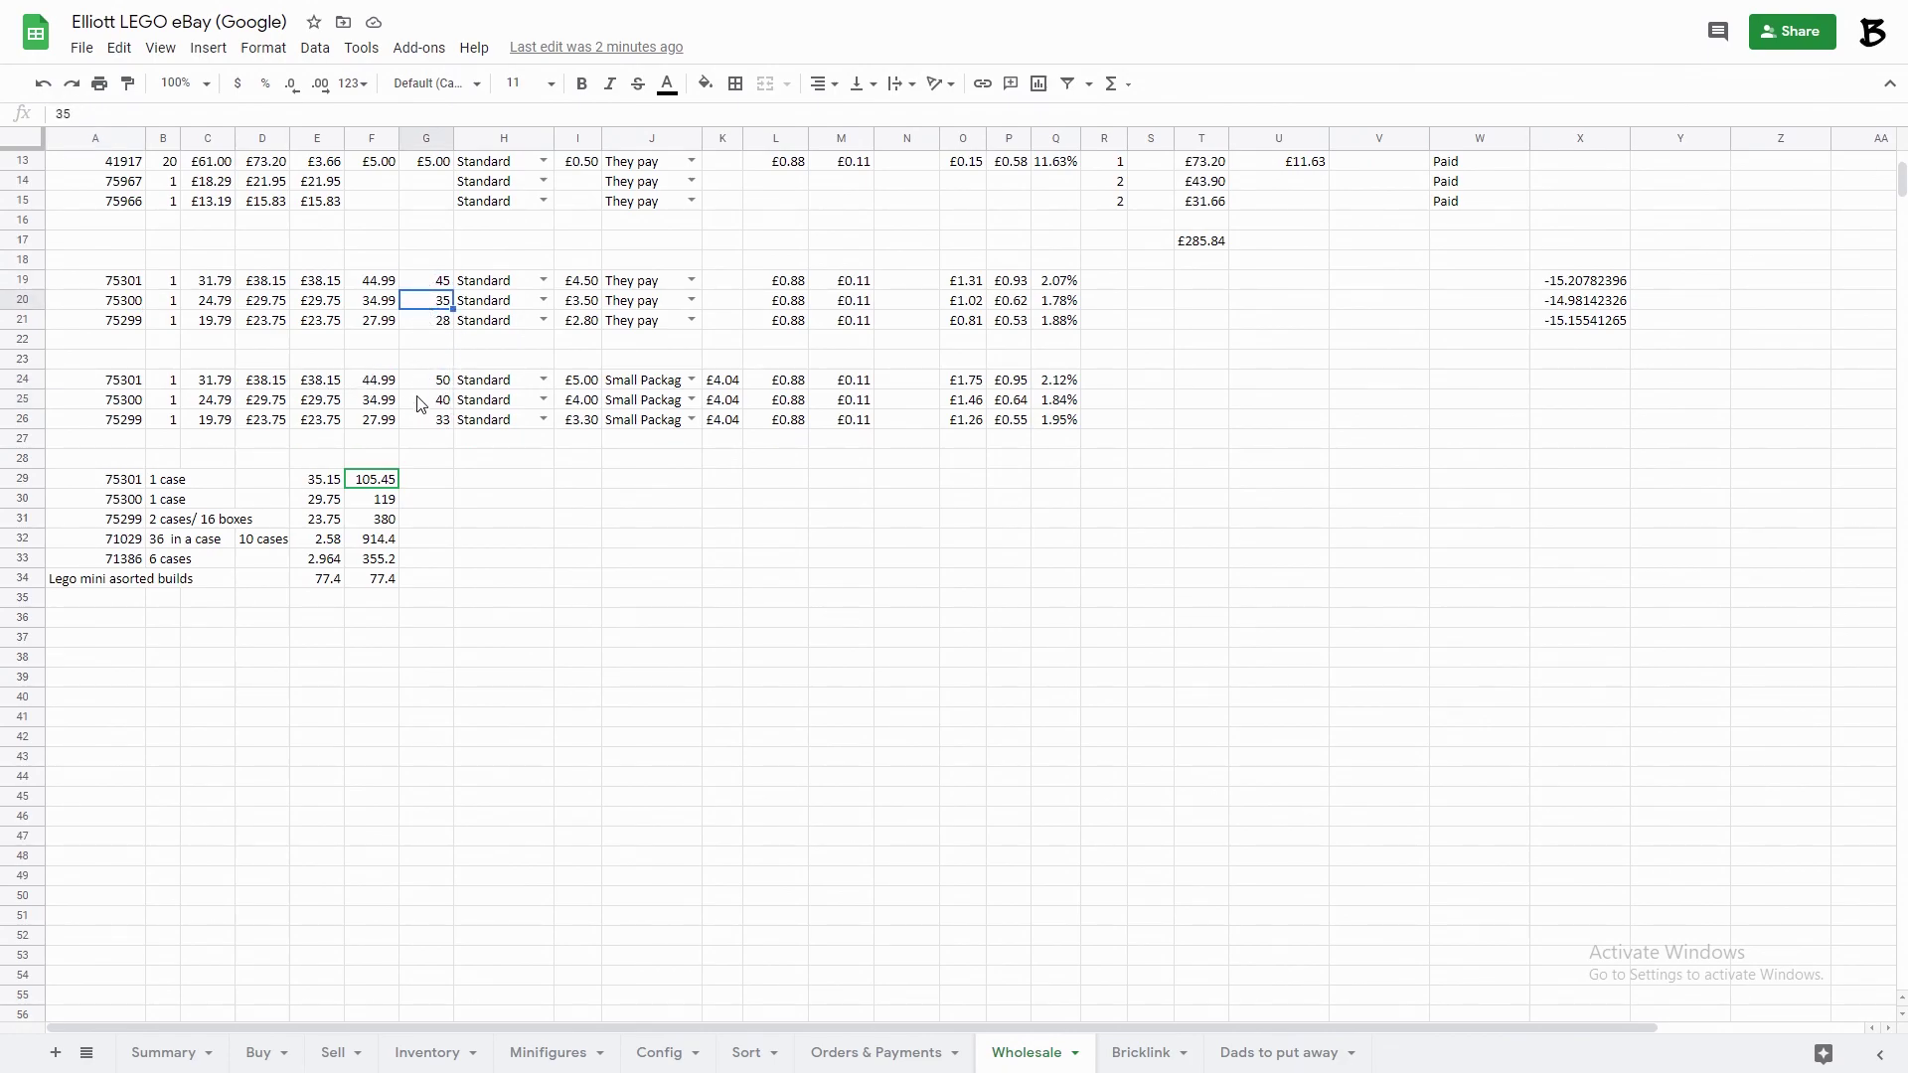
Inspect the eBay fee type and P&P option of item 75301 in the fourth group, and select the group's Profit values.
left_click(505, 384)
left_click(626, 385)
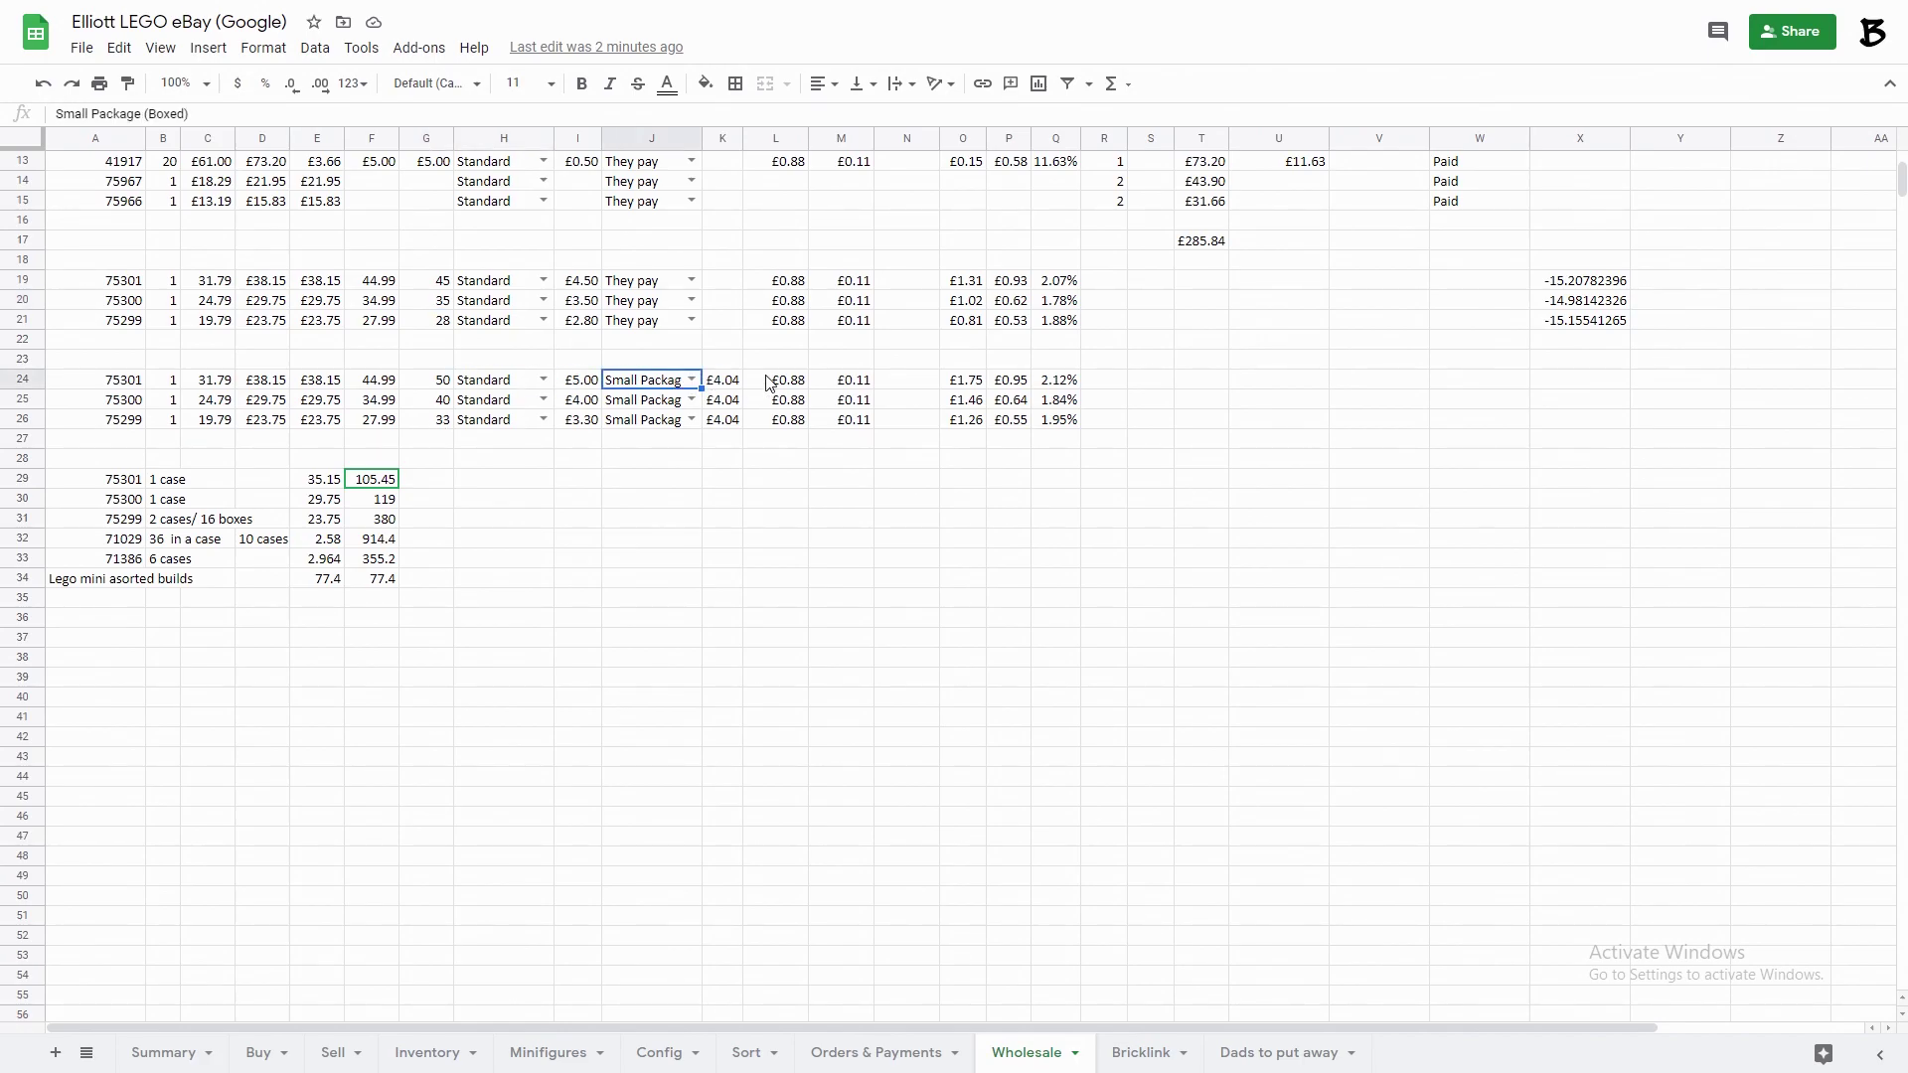
left_click_drag(988, 373, 1011, 427)
left_click(468, 703)
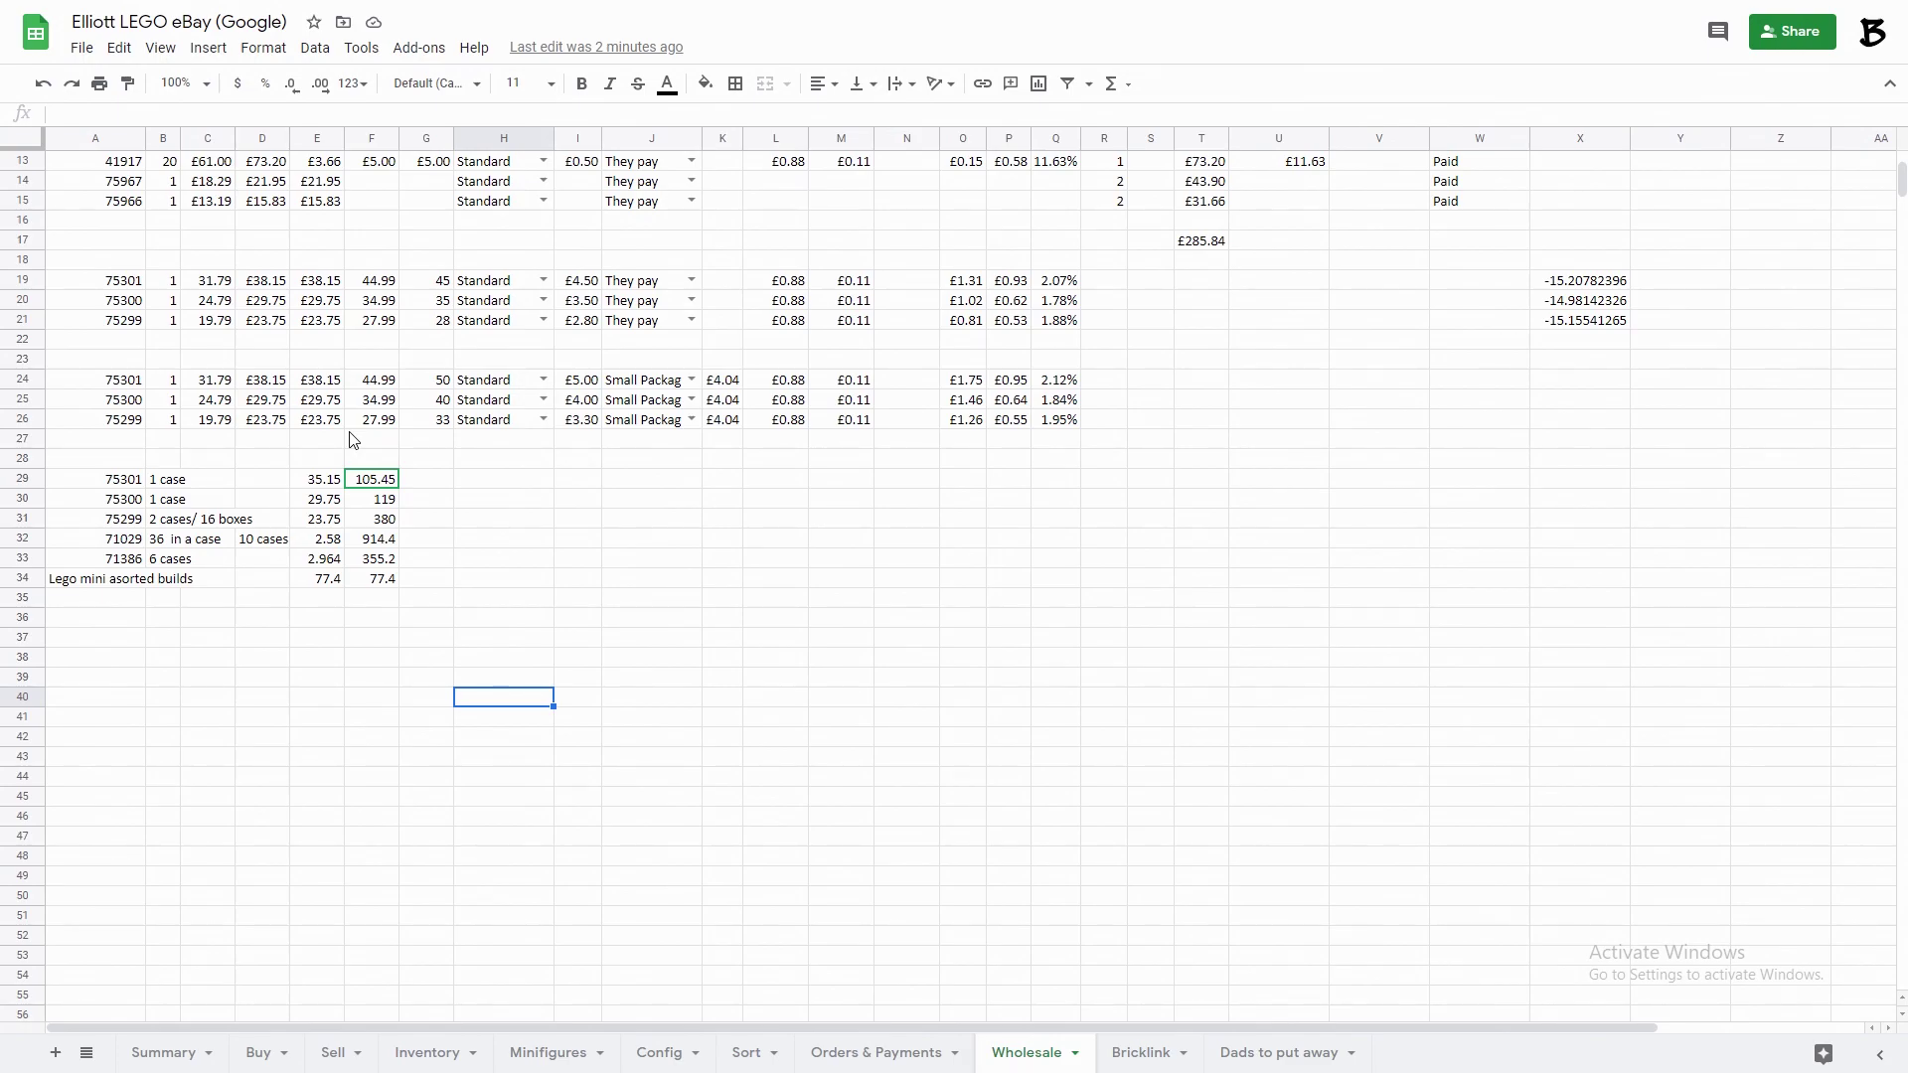
Review items 75301, 75300 and 75299 in the case order list, checking the case quantities, unit cost and total of 75299.
left_click(120, 481)
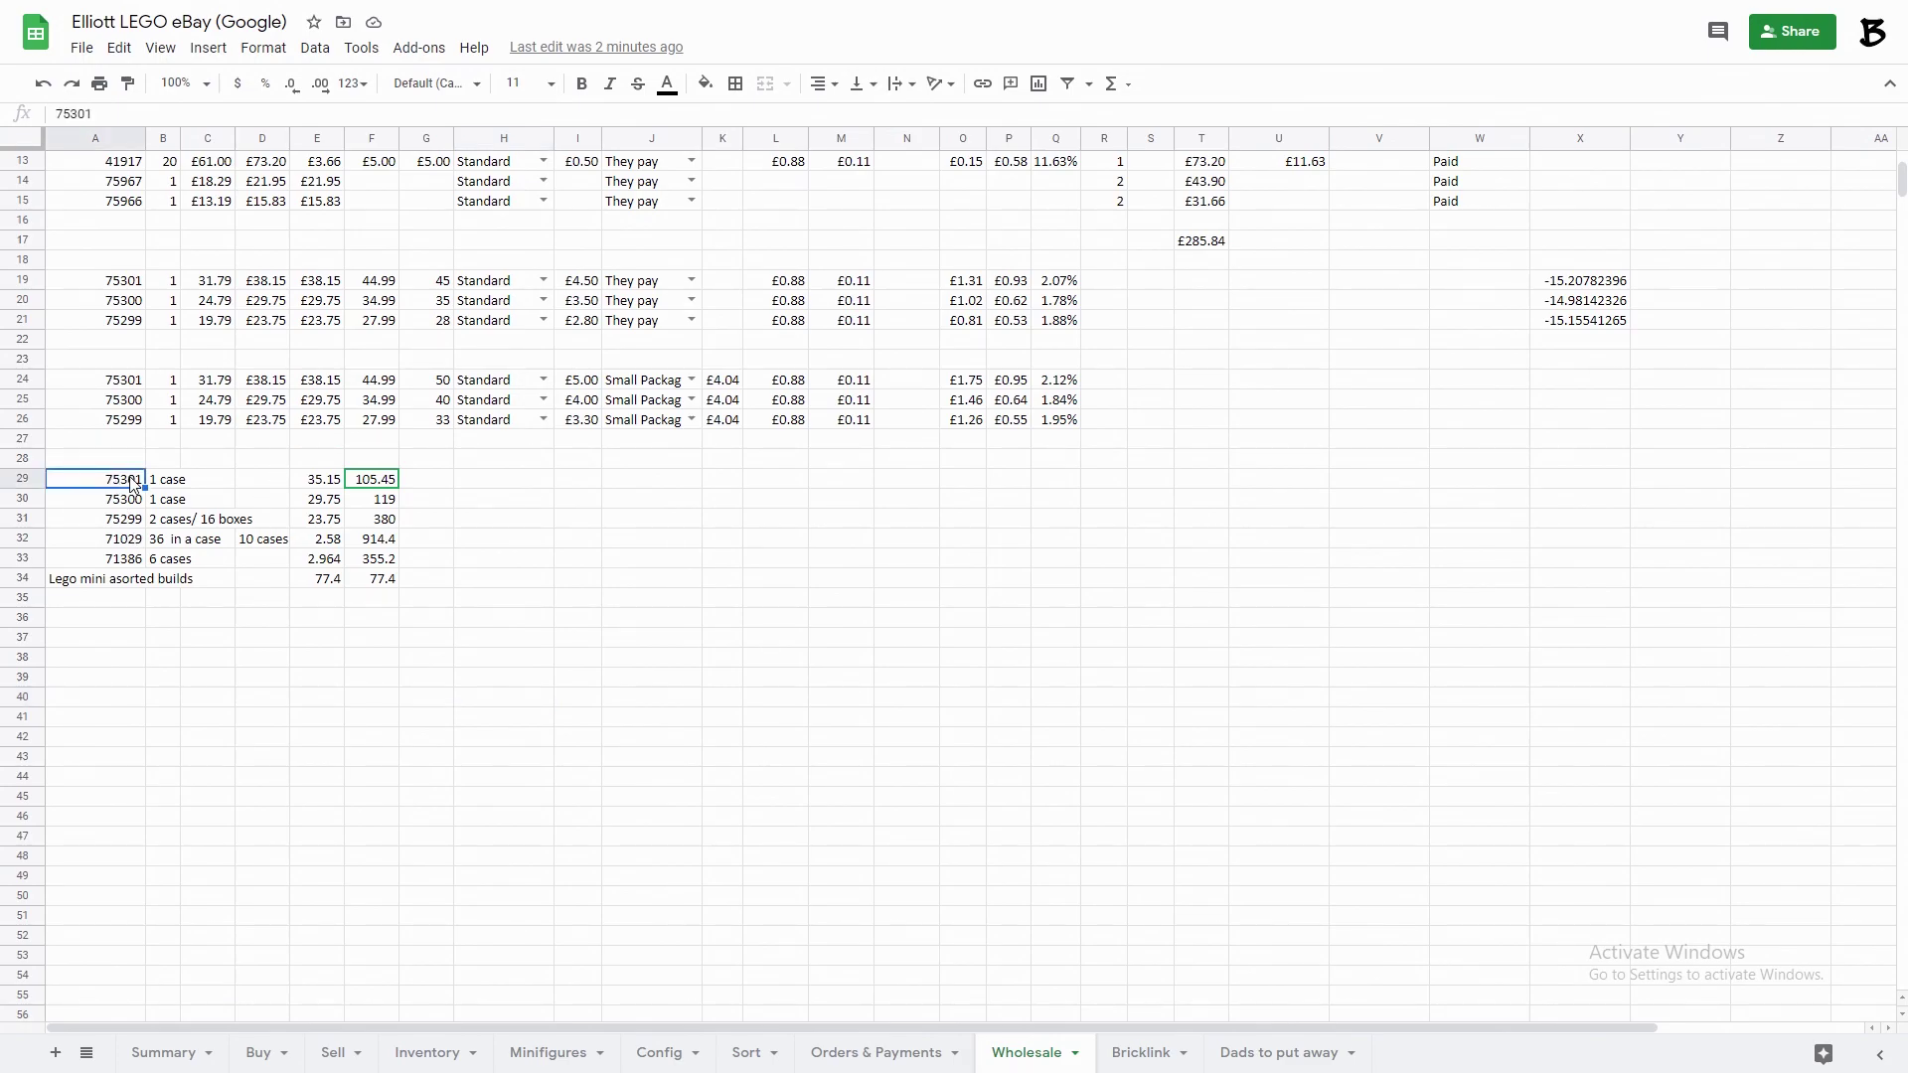
scroll(135, 467, "up", 1)
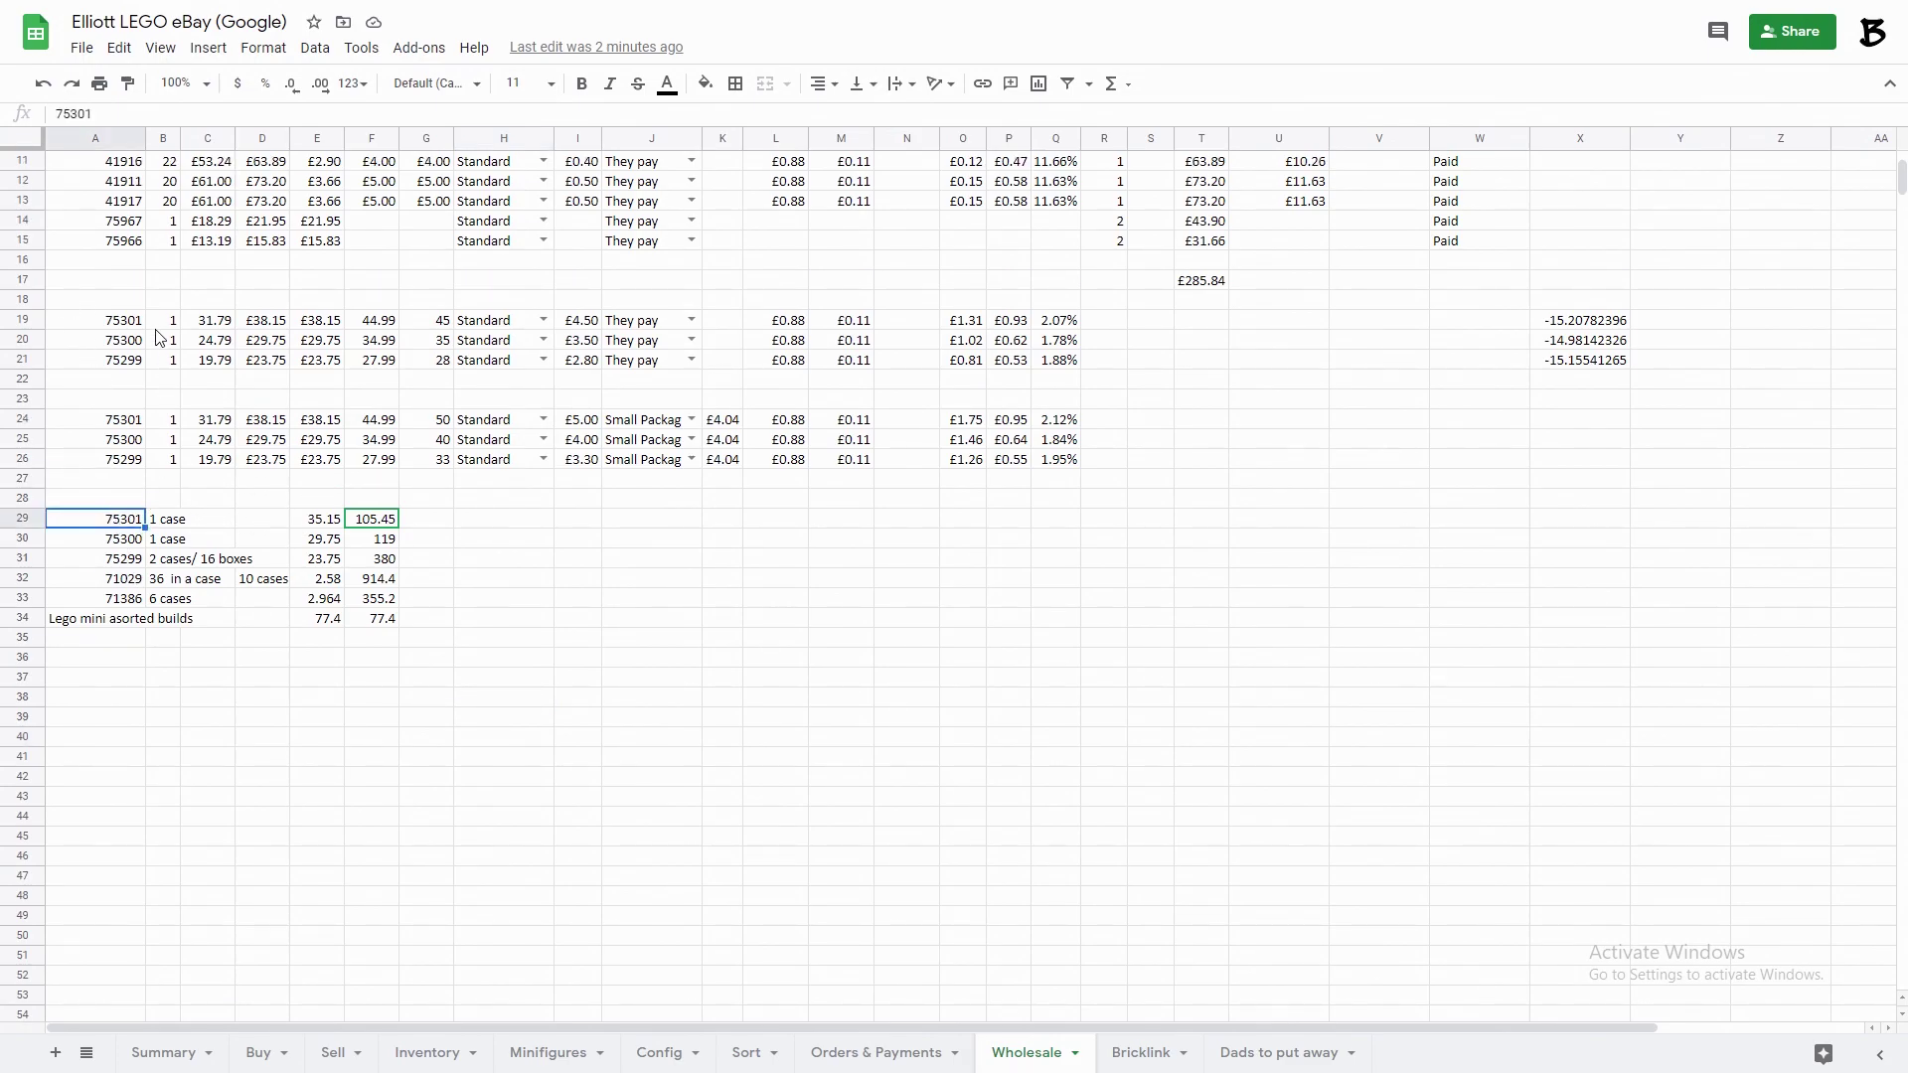
left_click(222, 542)
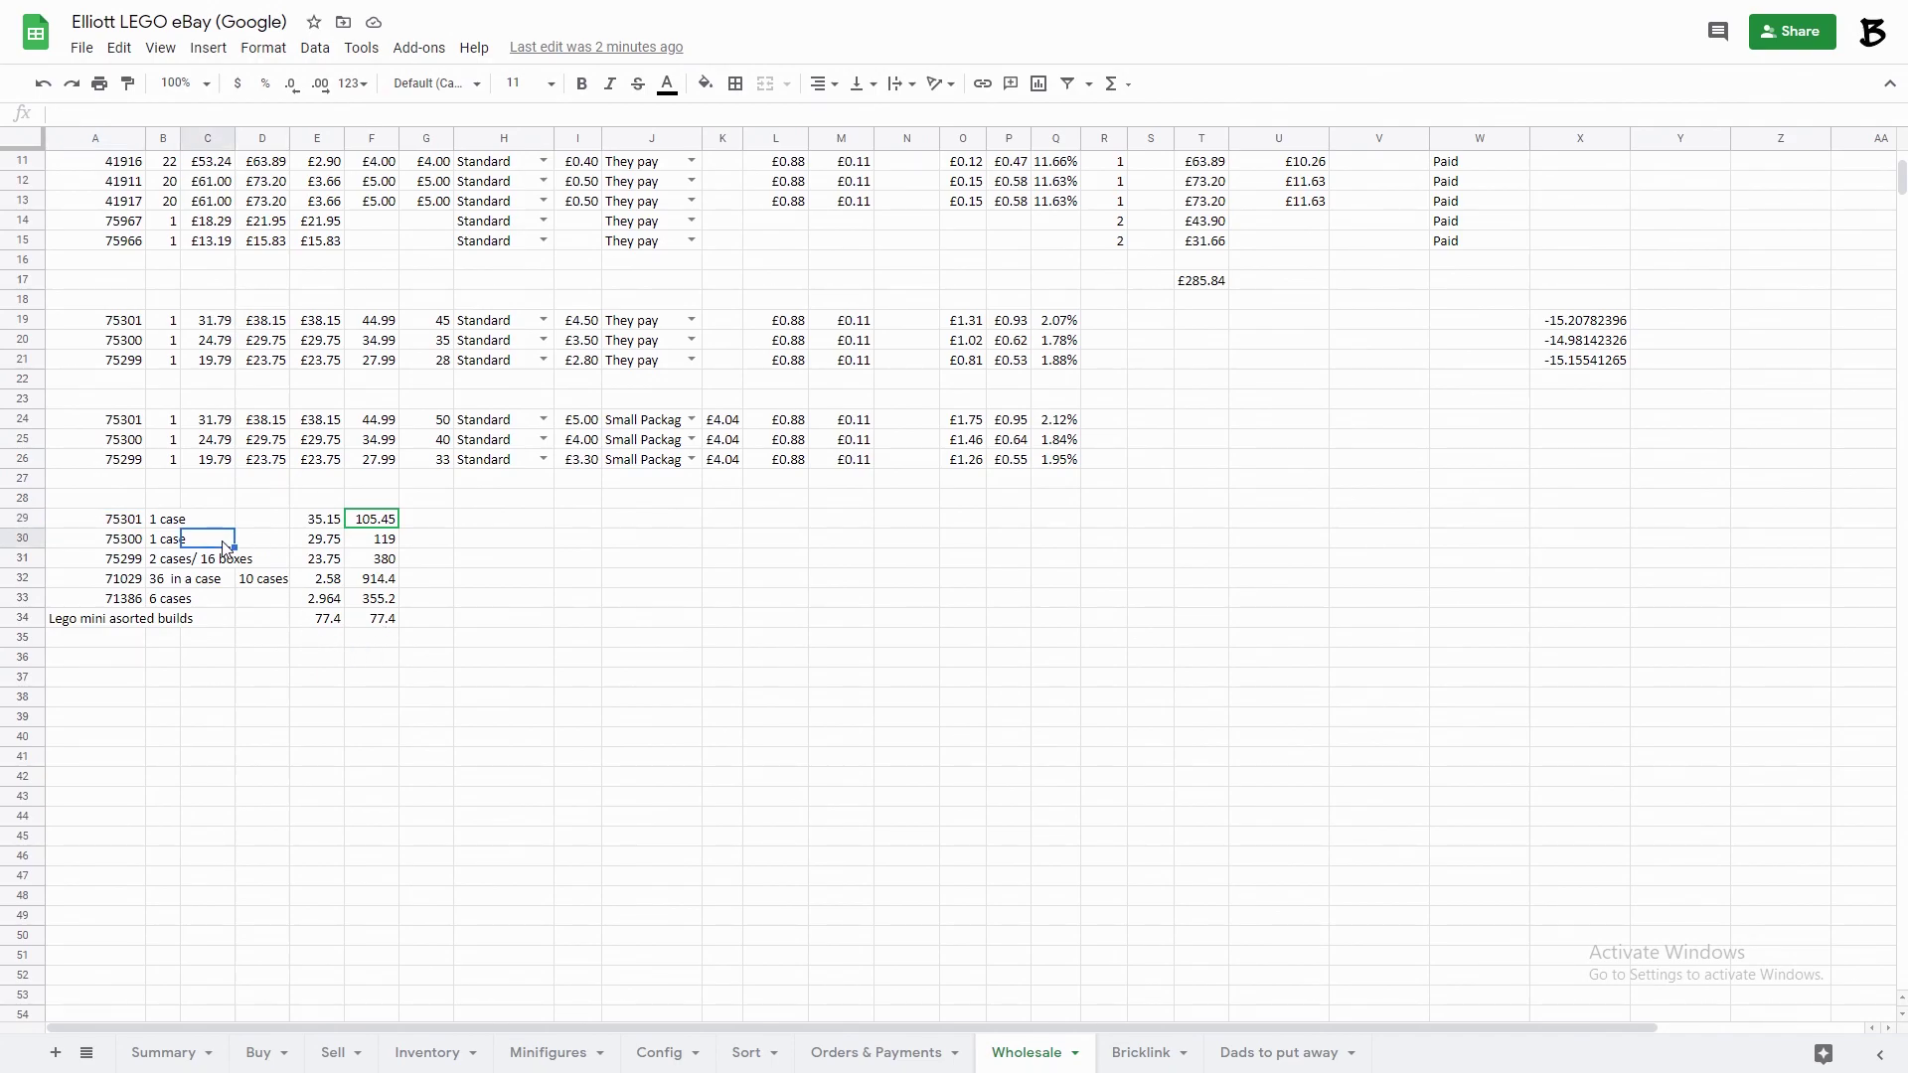
left_click(165, 545)
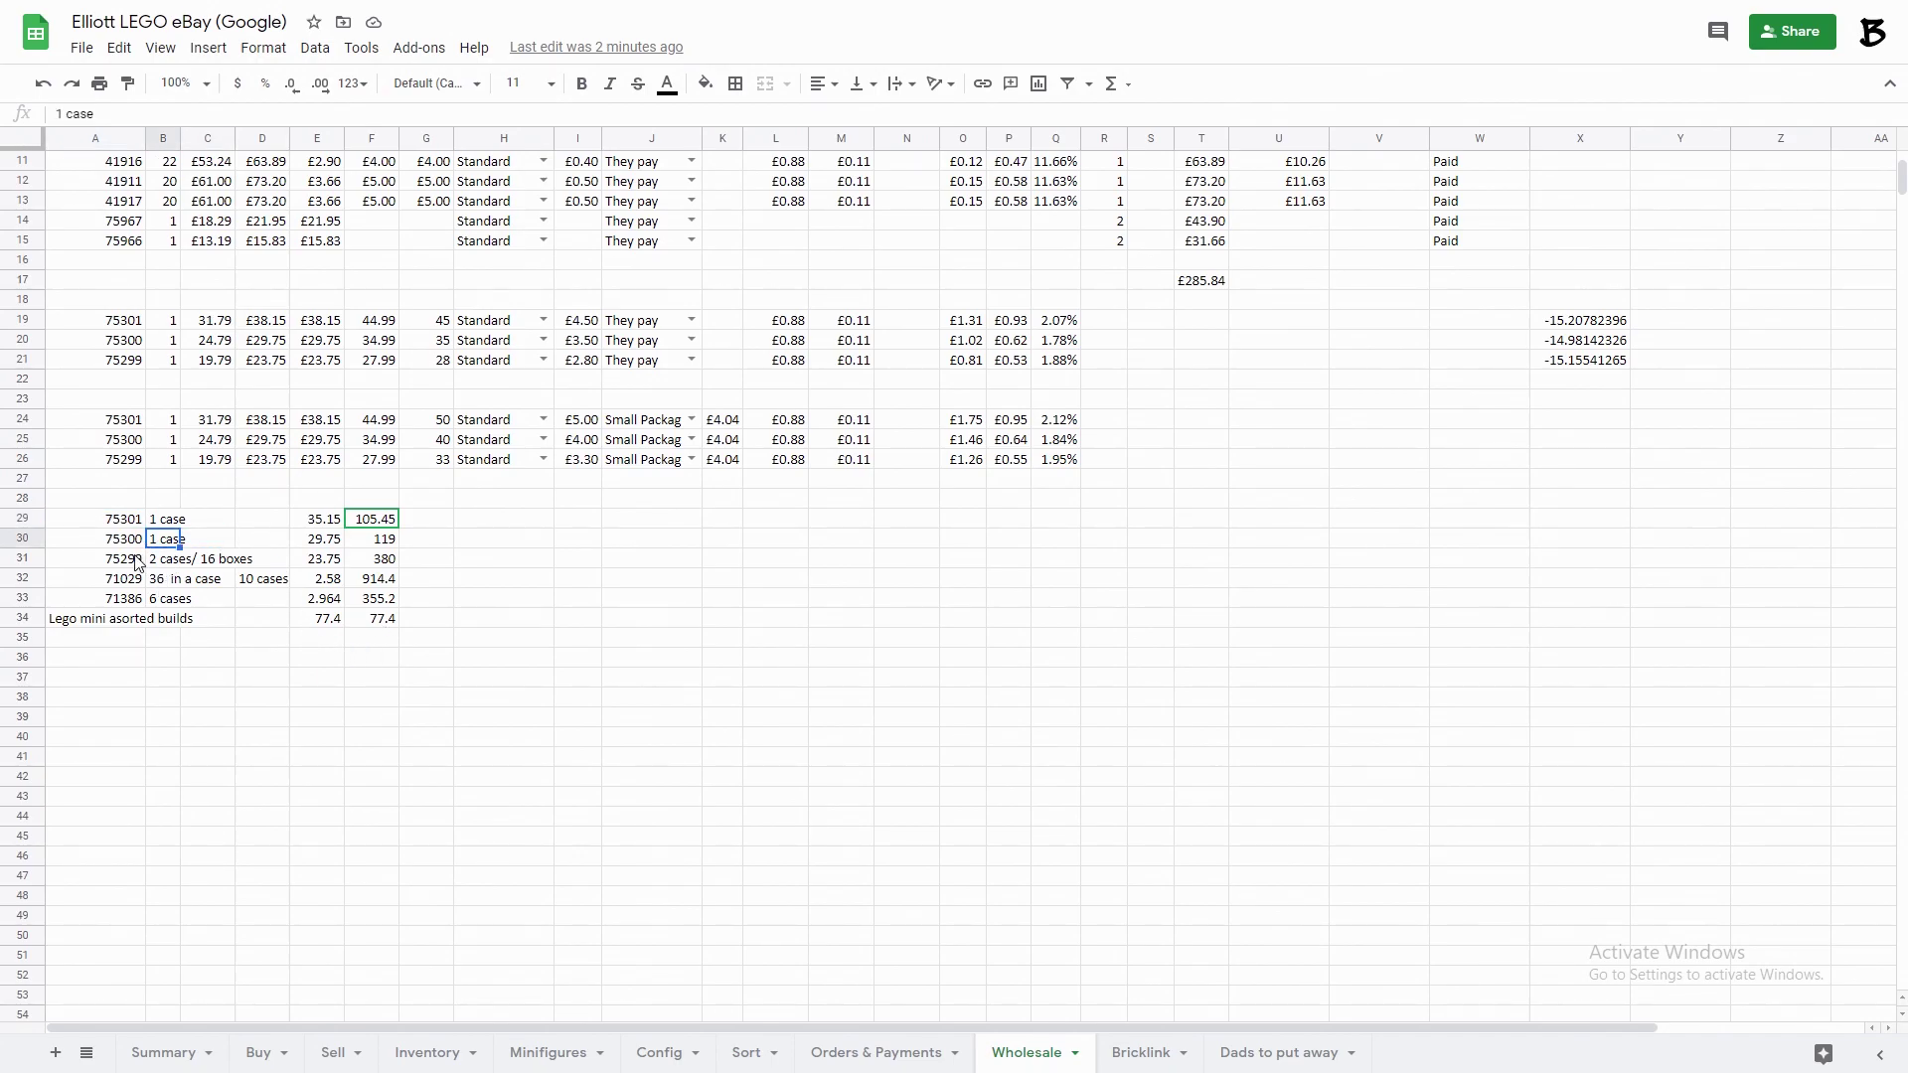
left_click(136, 559)
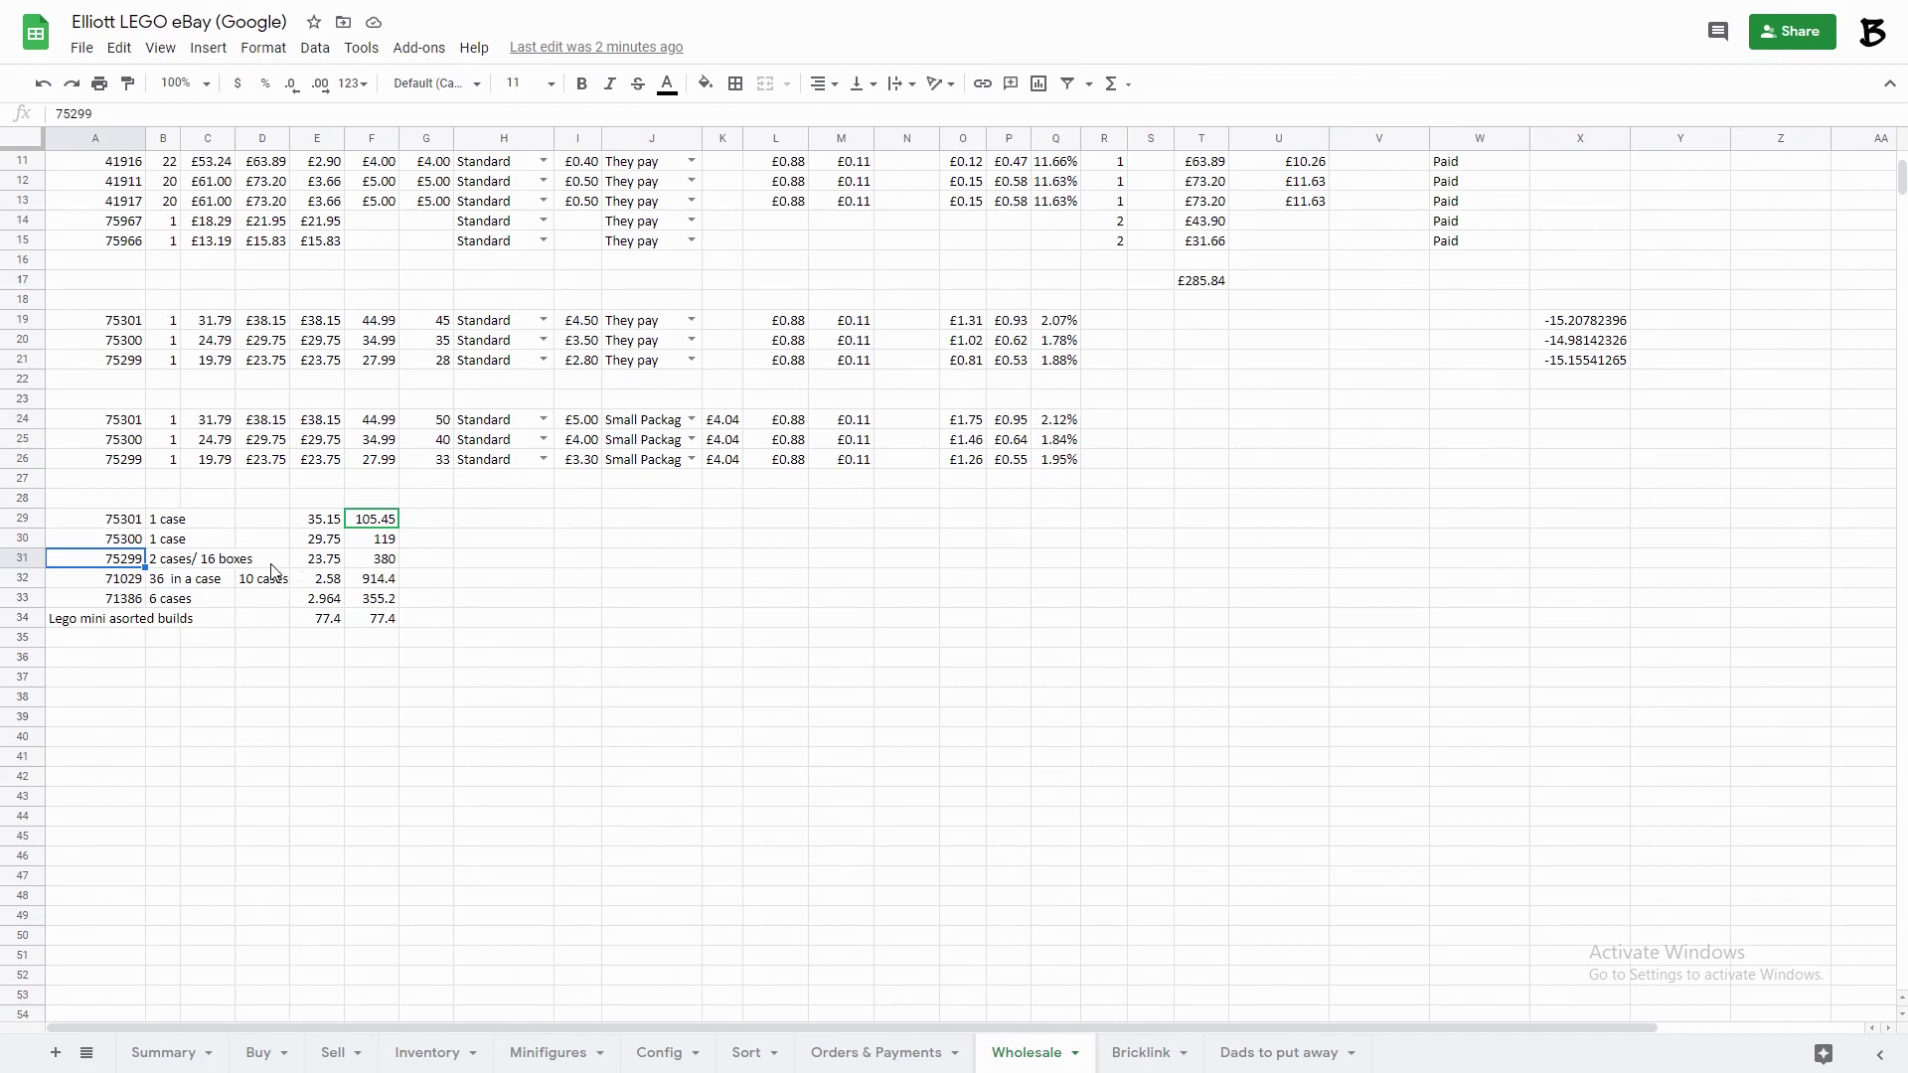
left_click(313, 564)
left_click(367, 558)
left_click(285, 560)
left_click(375, 565)
Review item 71029 in the case order list, checking its unit cost, total and number of cases.
right_click(156, 579)
left_click(500, 719)
left_click(120, 579)
left_click(311, 583)
left_click(124, 580)
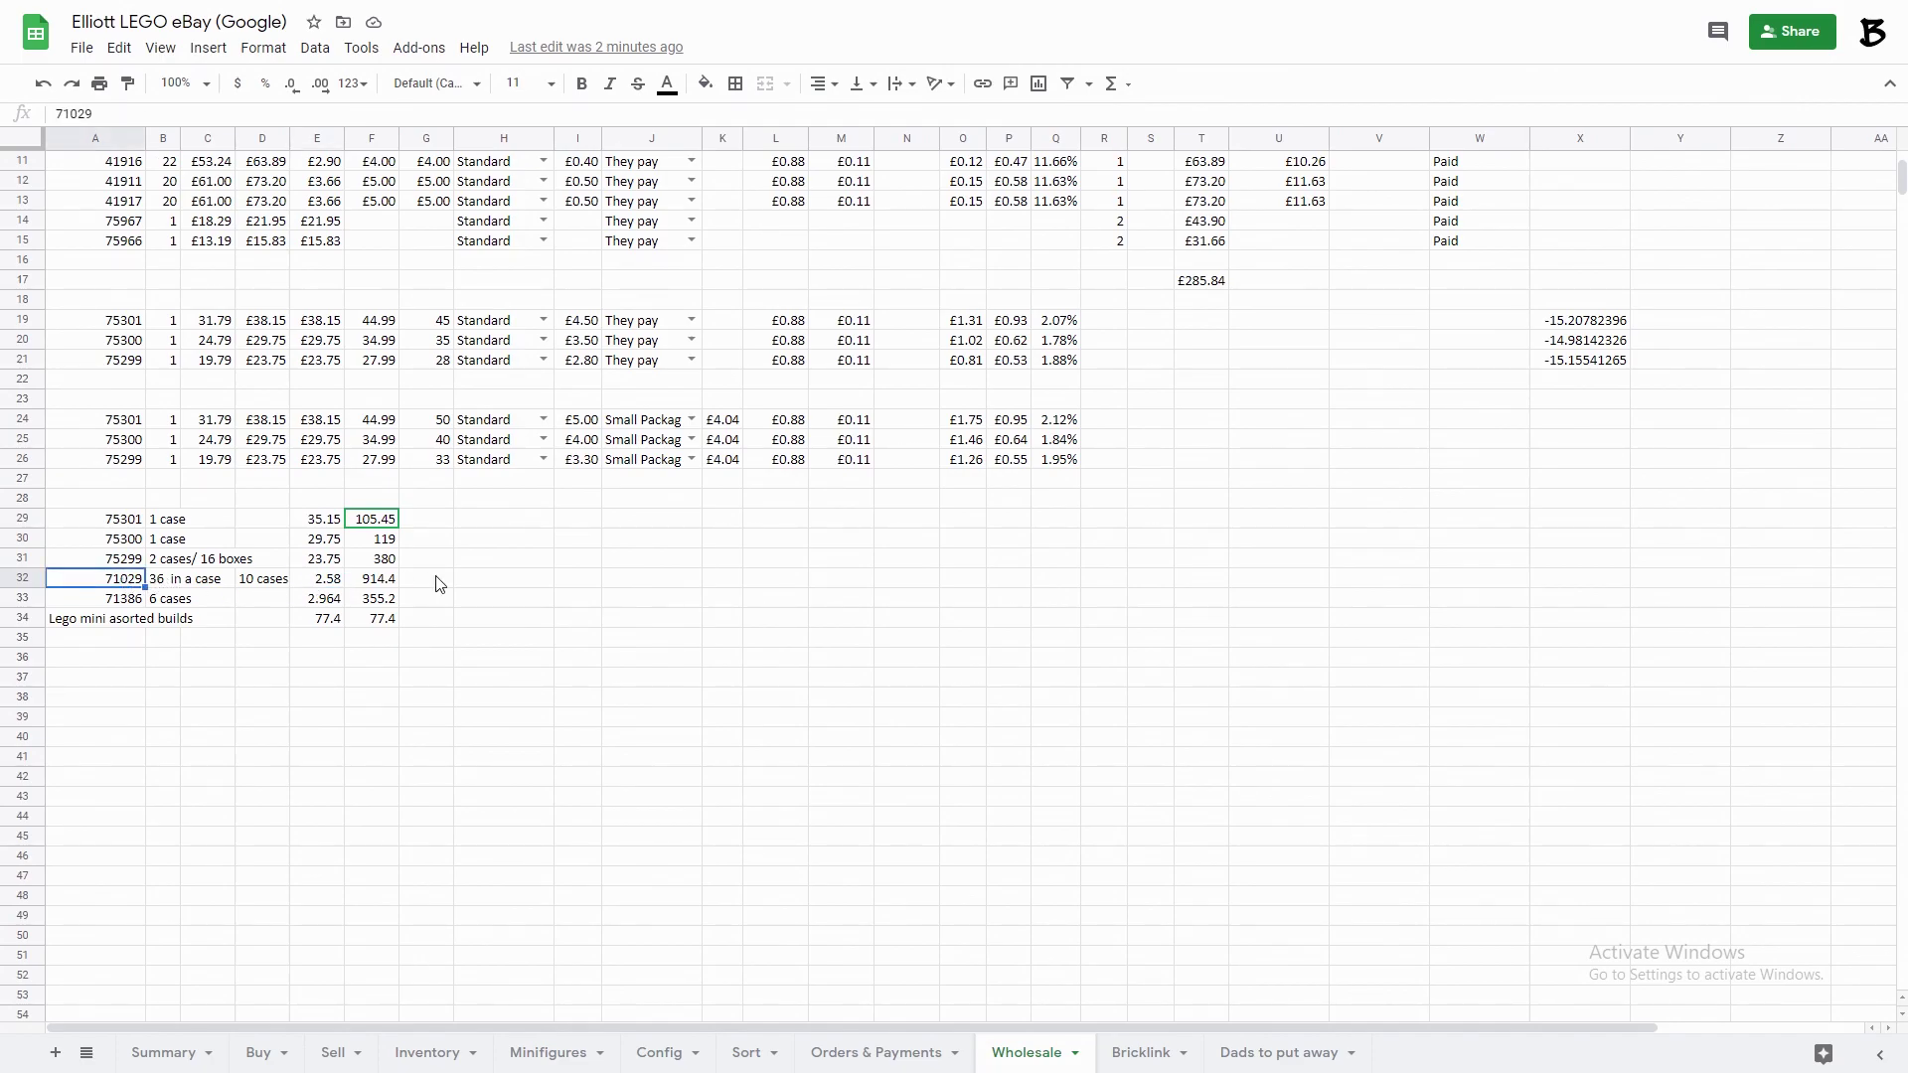
left_click(363, 586)
left_click(263, 585)
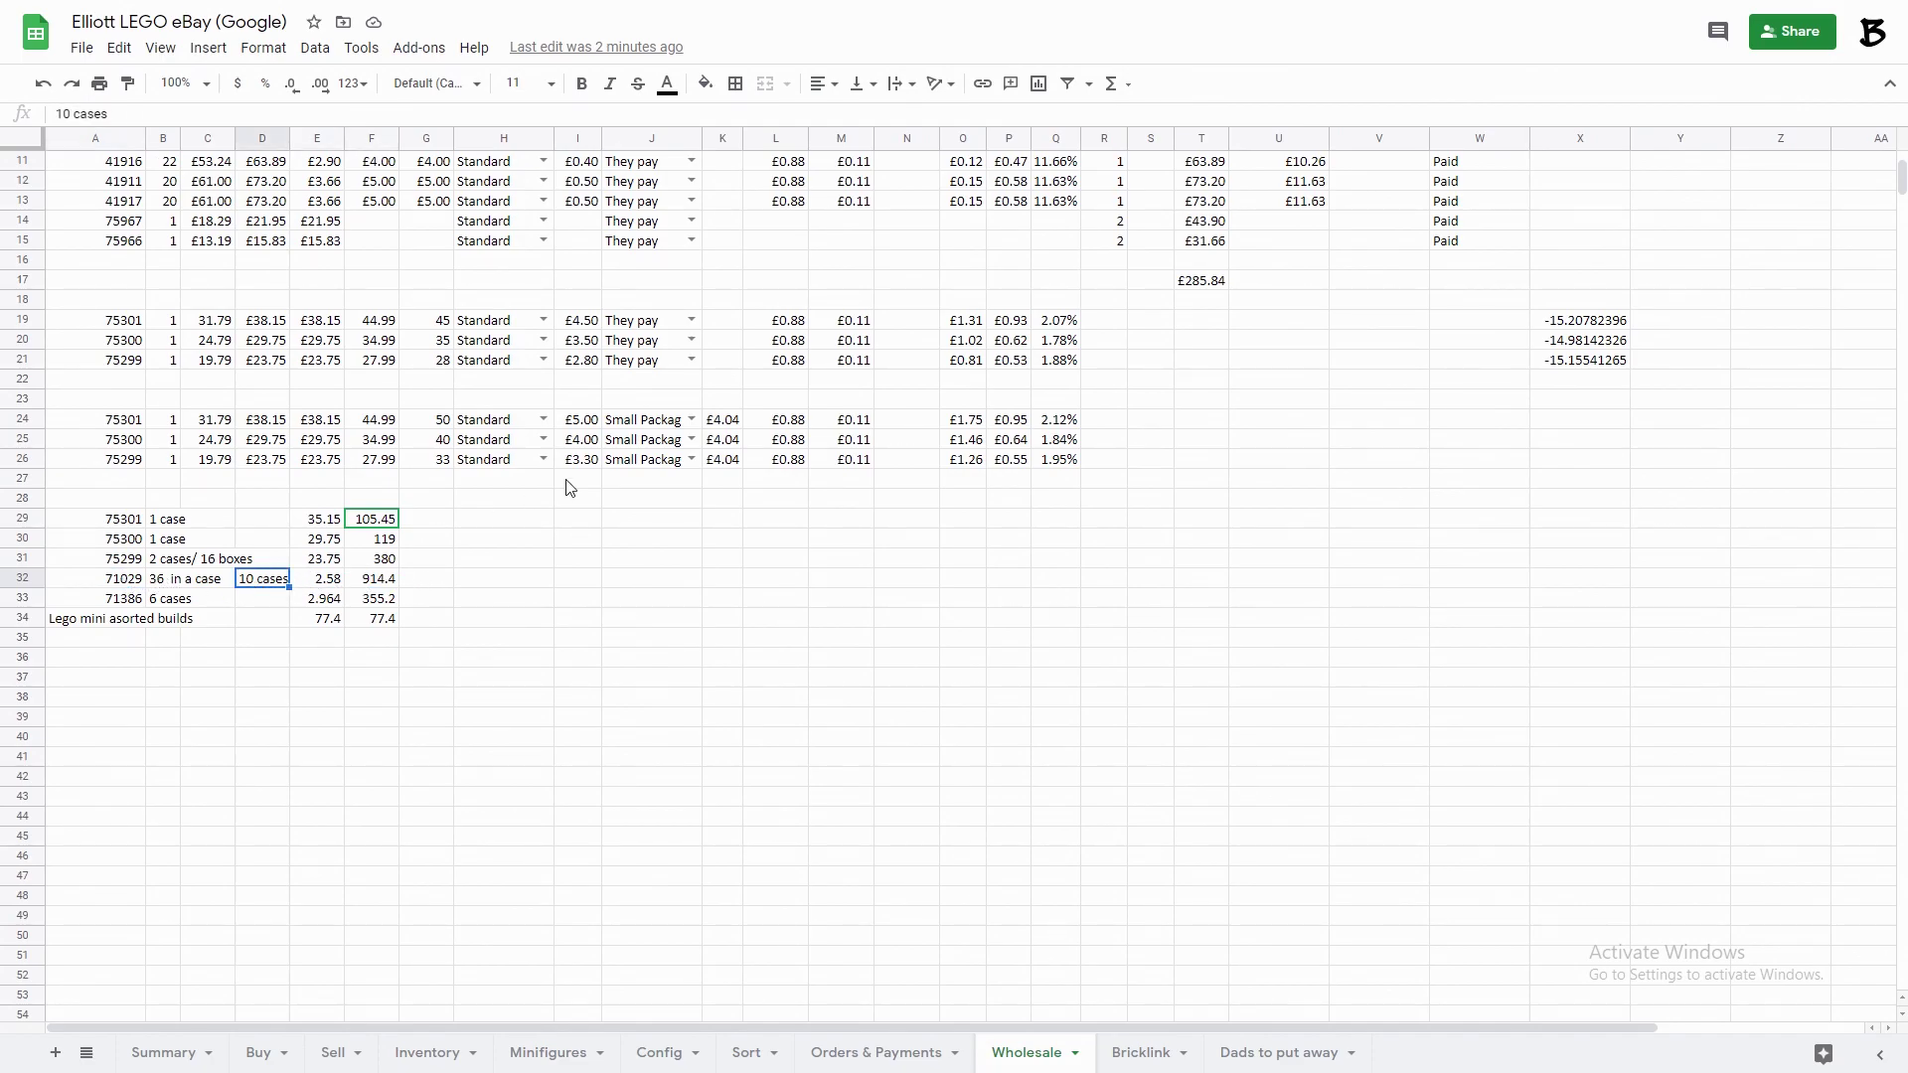
Highlight item 71386 with its total and the Lego mini asorted builds entry in the case order list.
left_click(132, 601)
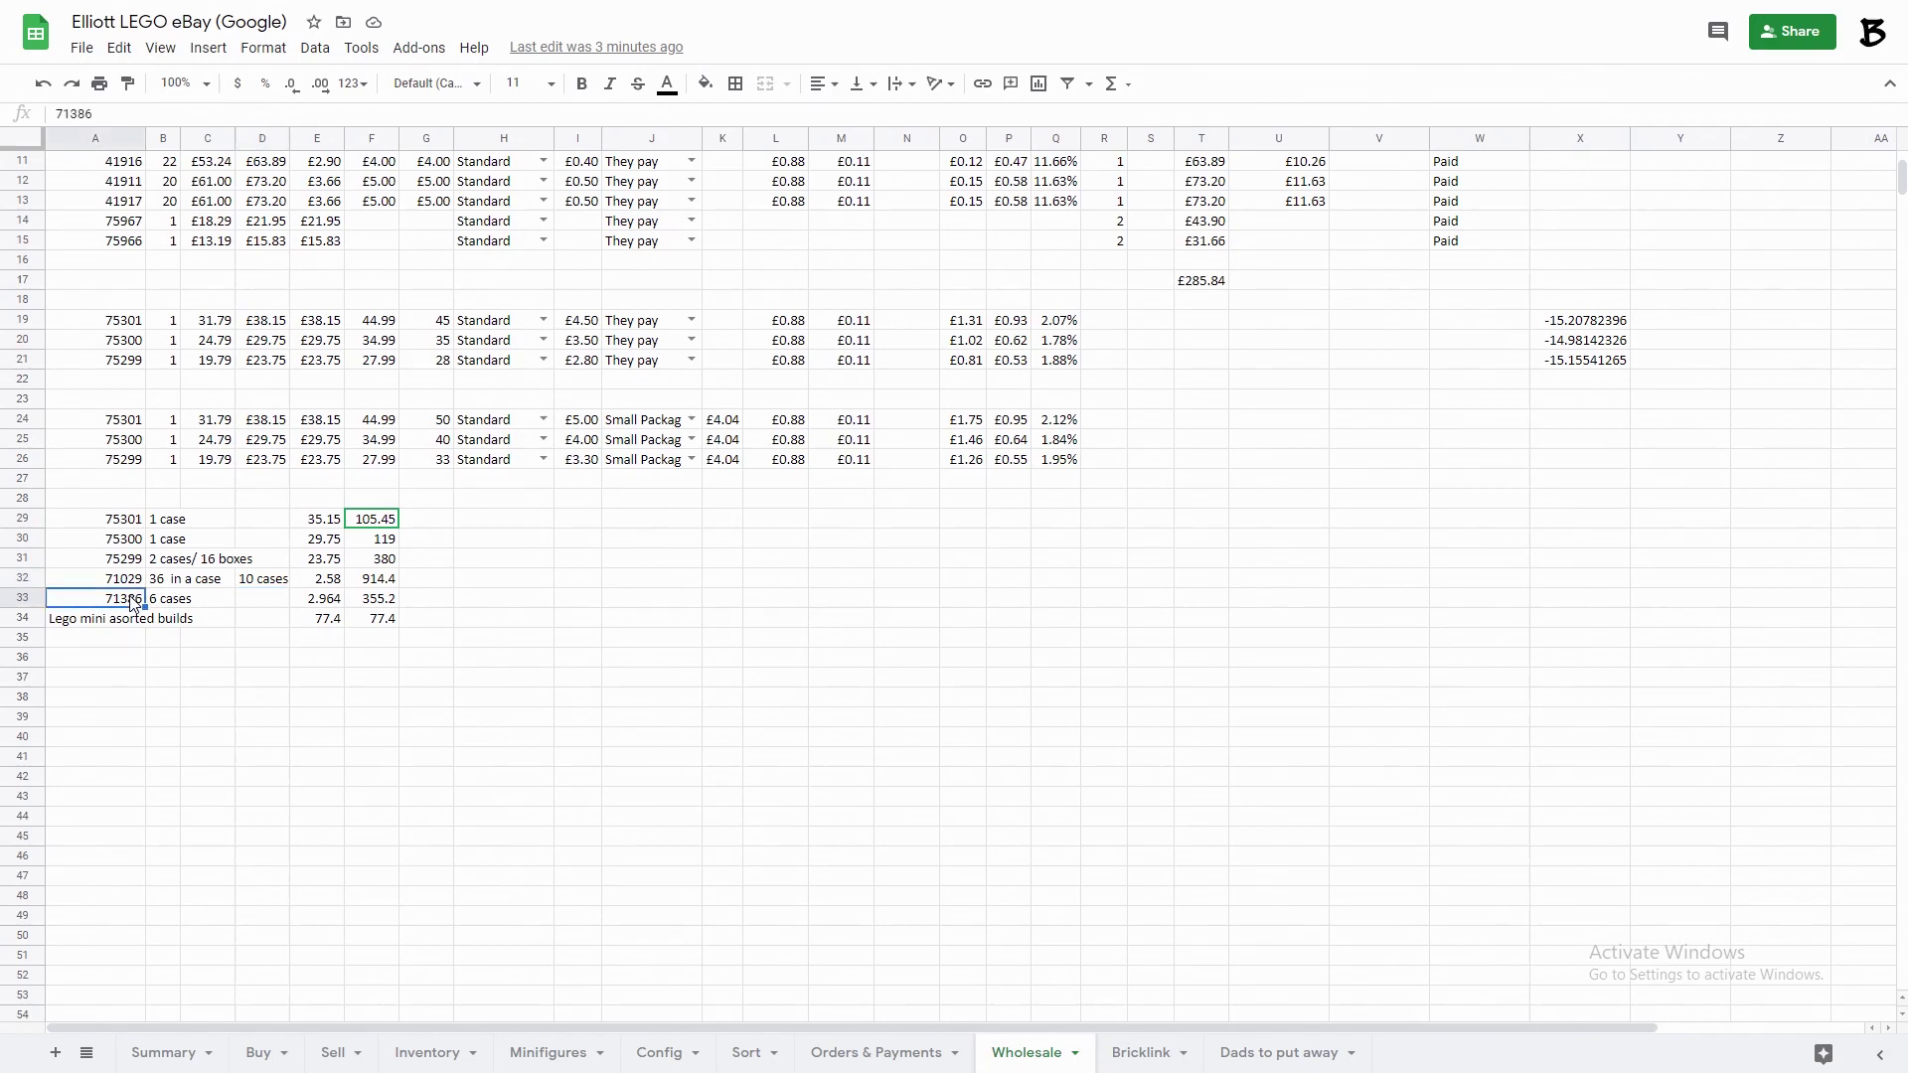
left_click(356, 602)
left_click(136, 622)
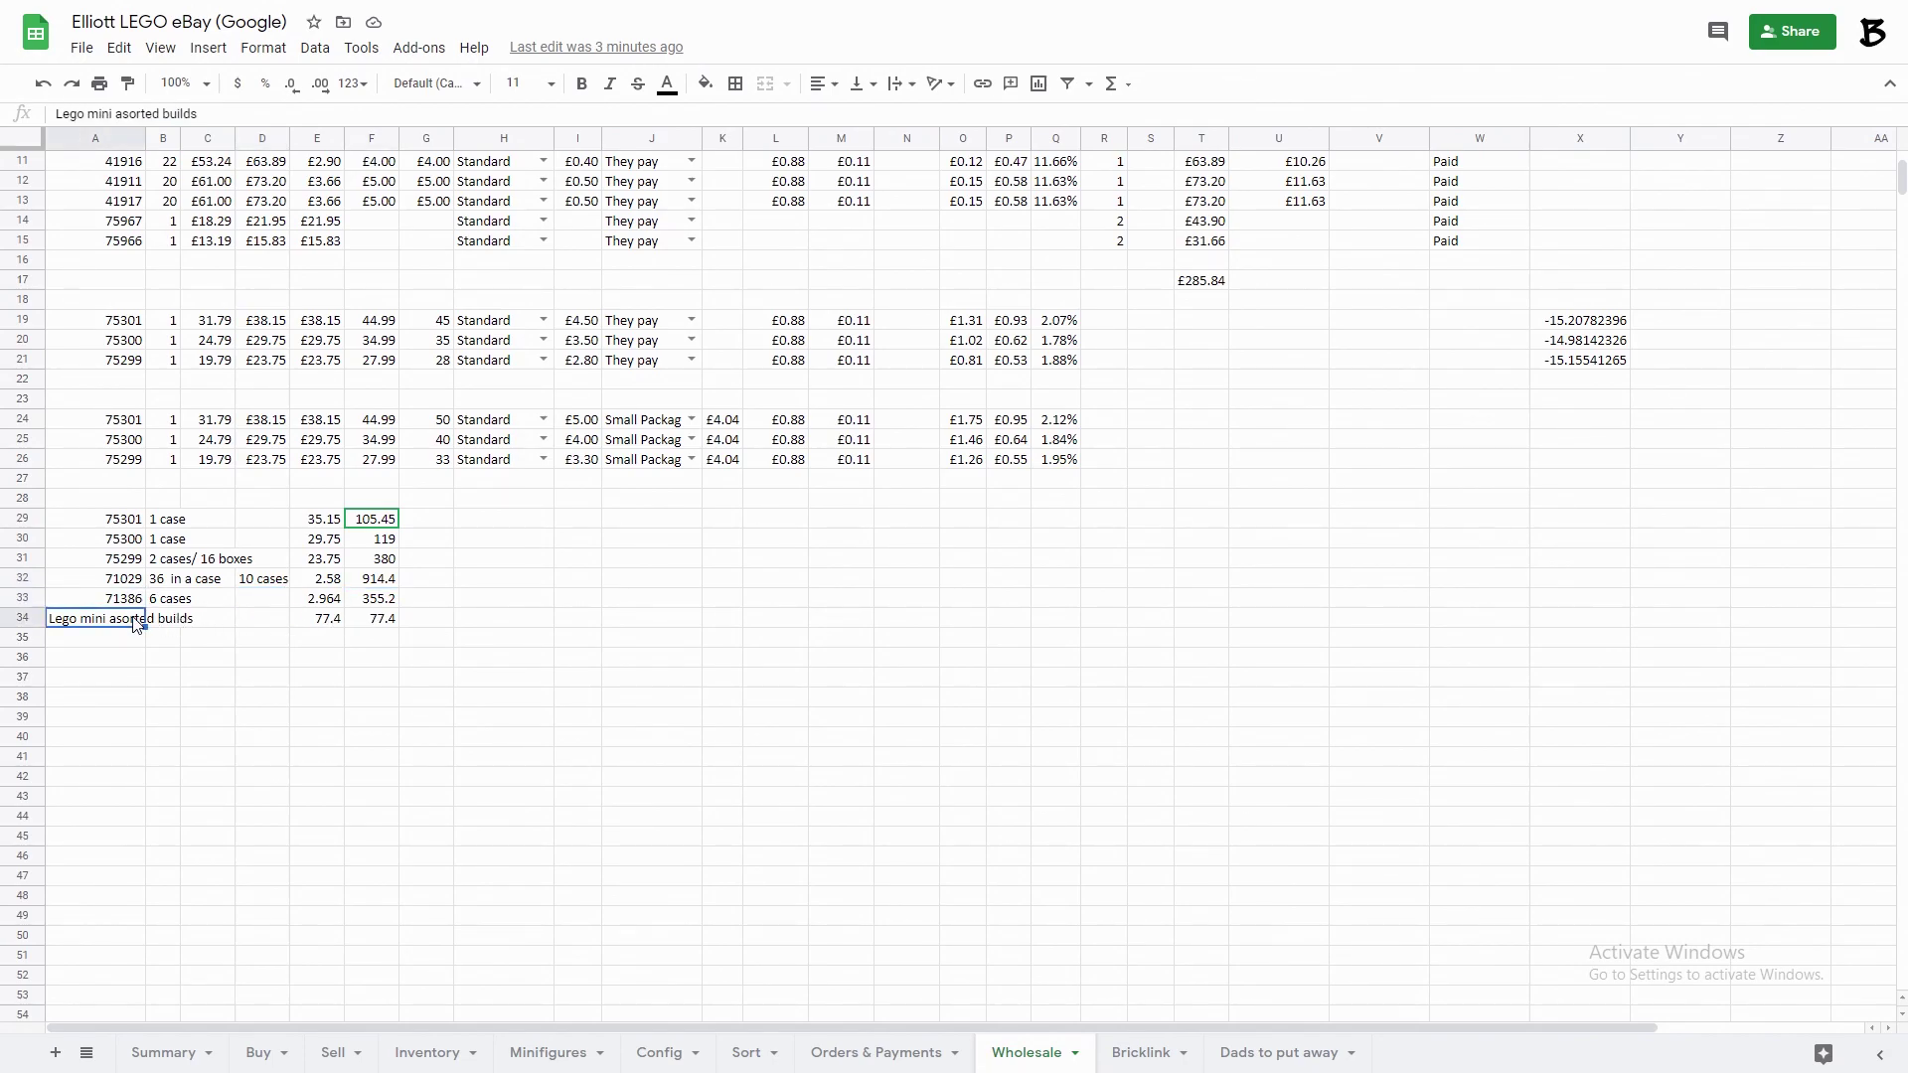
Select the cost-to-list percentage formulas of items 75301 and 75300 in column X.
scroll(1257, 353, "up", 3)
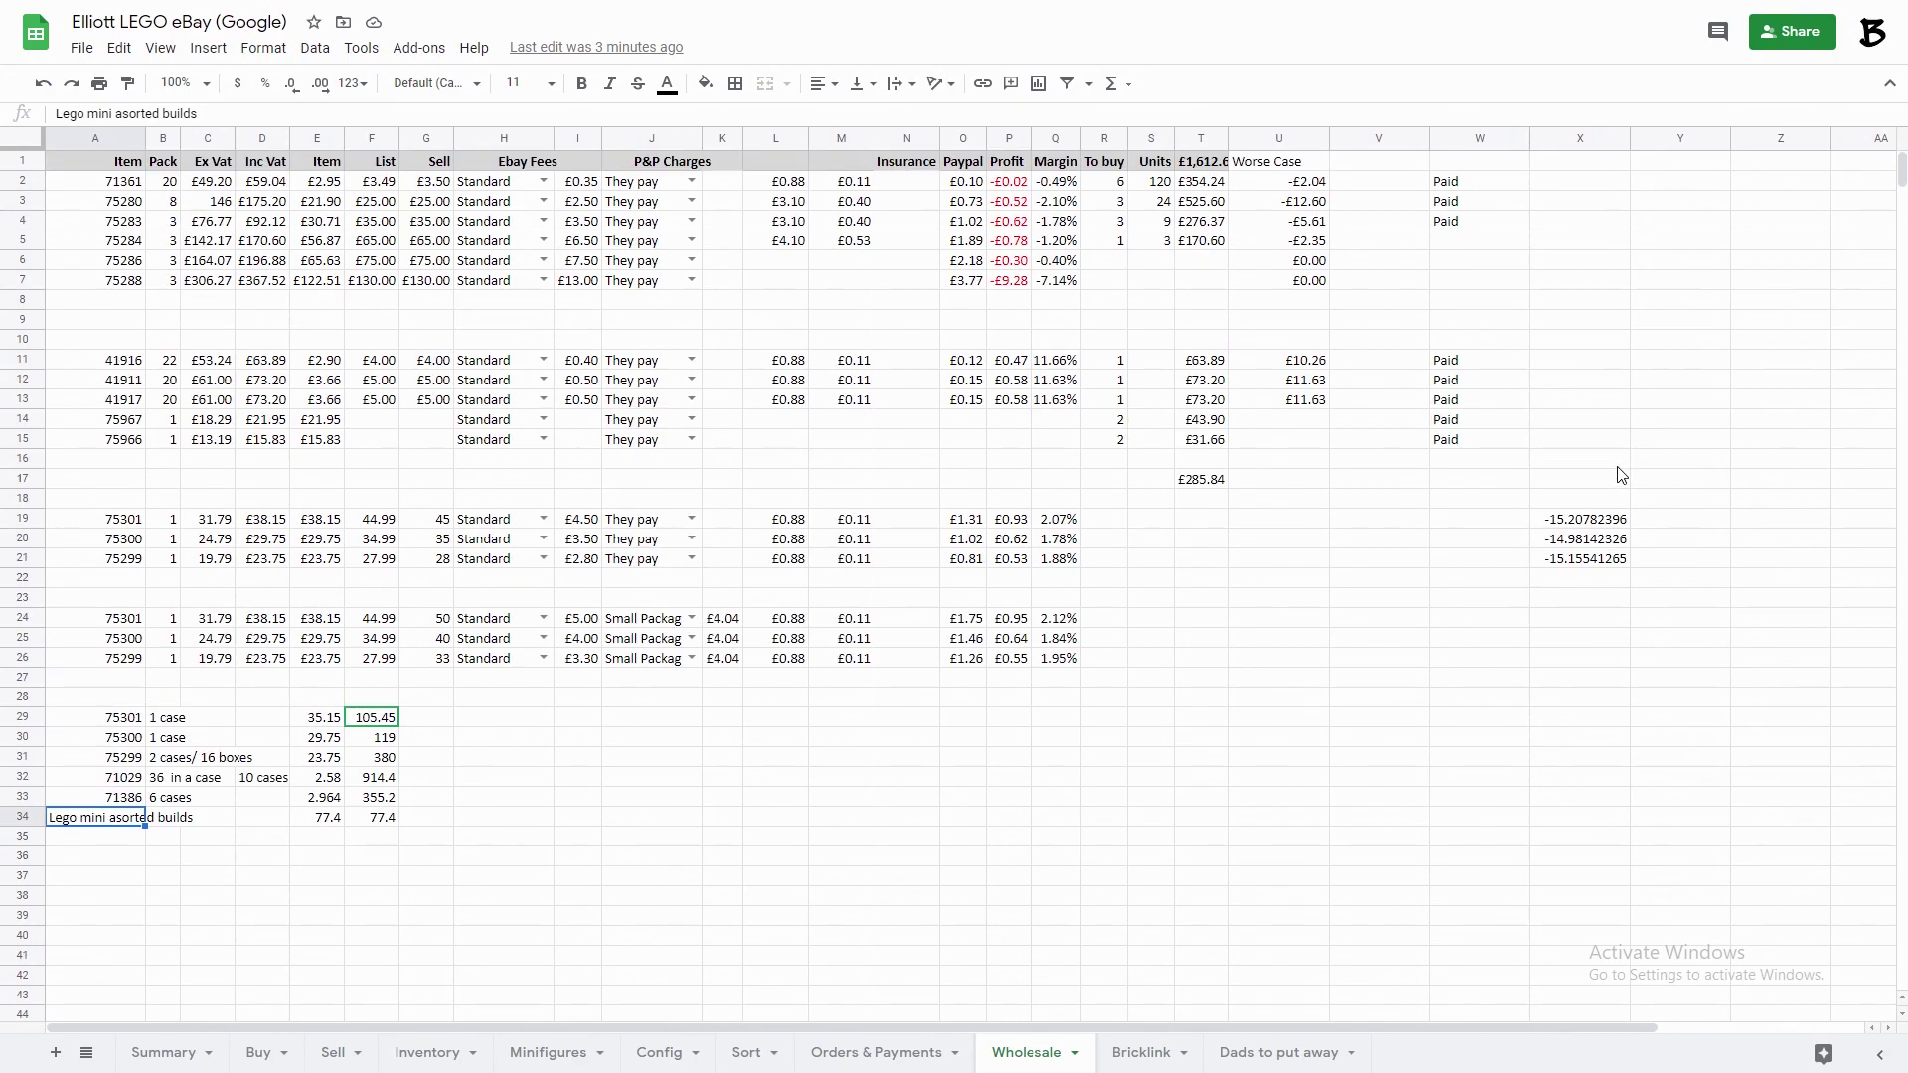
left_click_drag(1588, 519, 1588, 546)
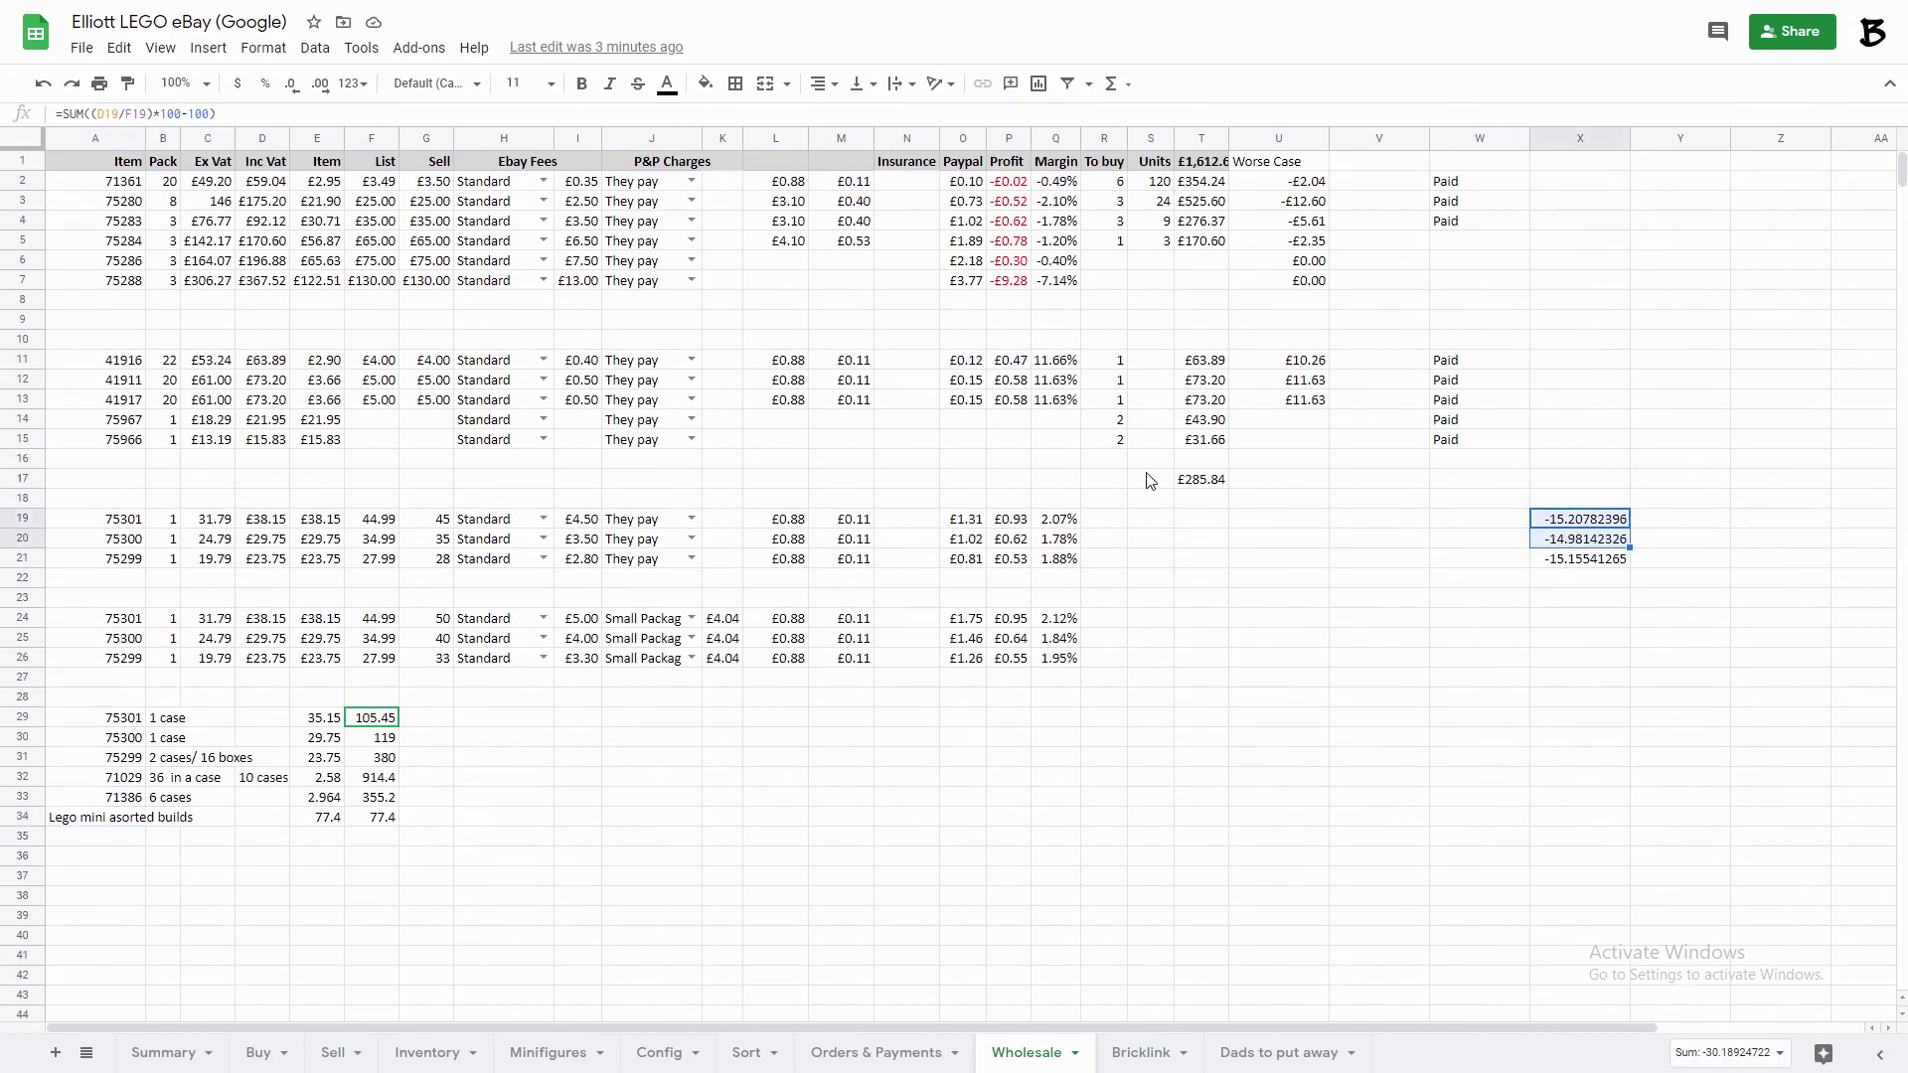
left_click(1292, 716)
Open the Bricklink sheet and browse its monthly sales lists from September to December.
left_click(1133, 1052)
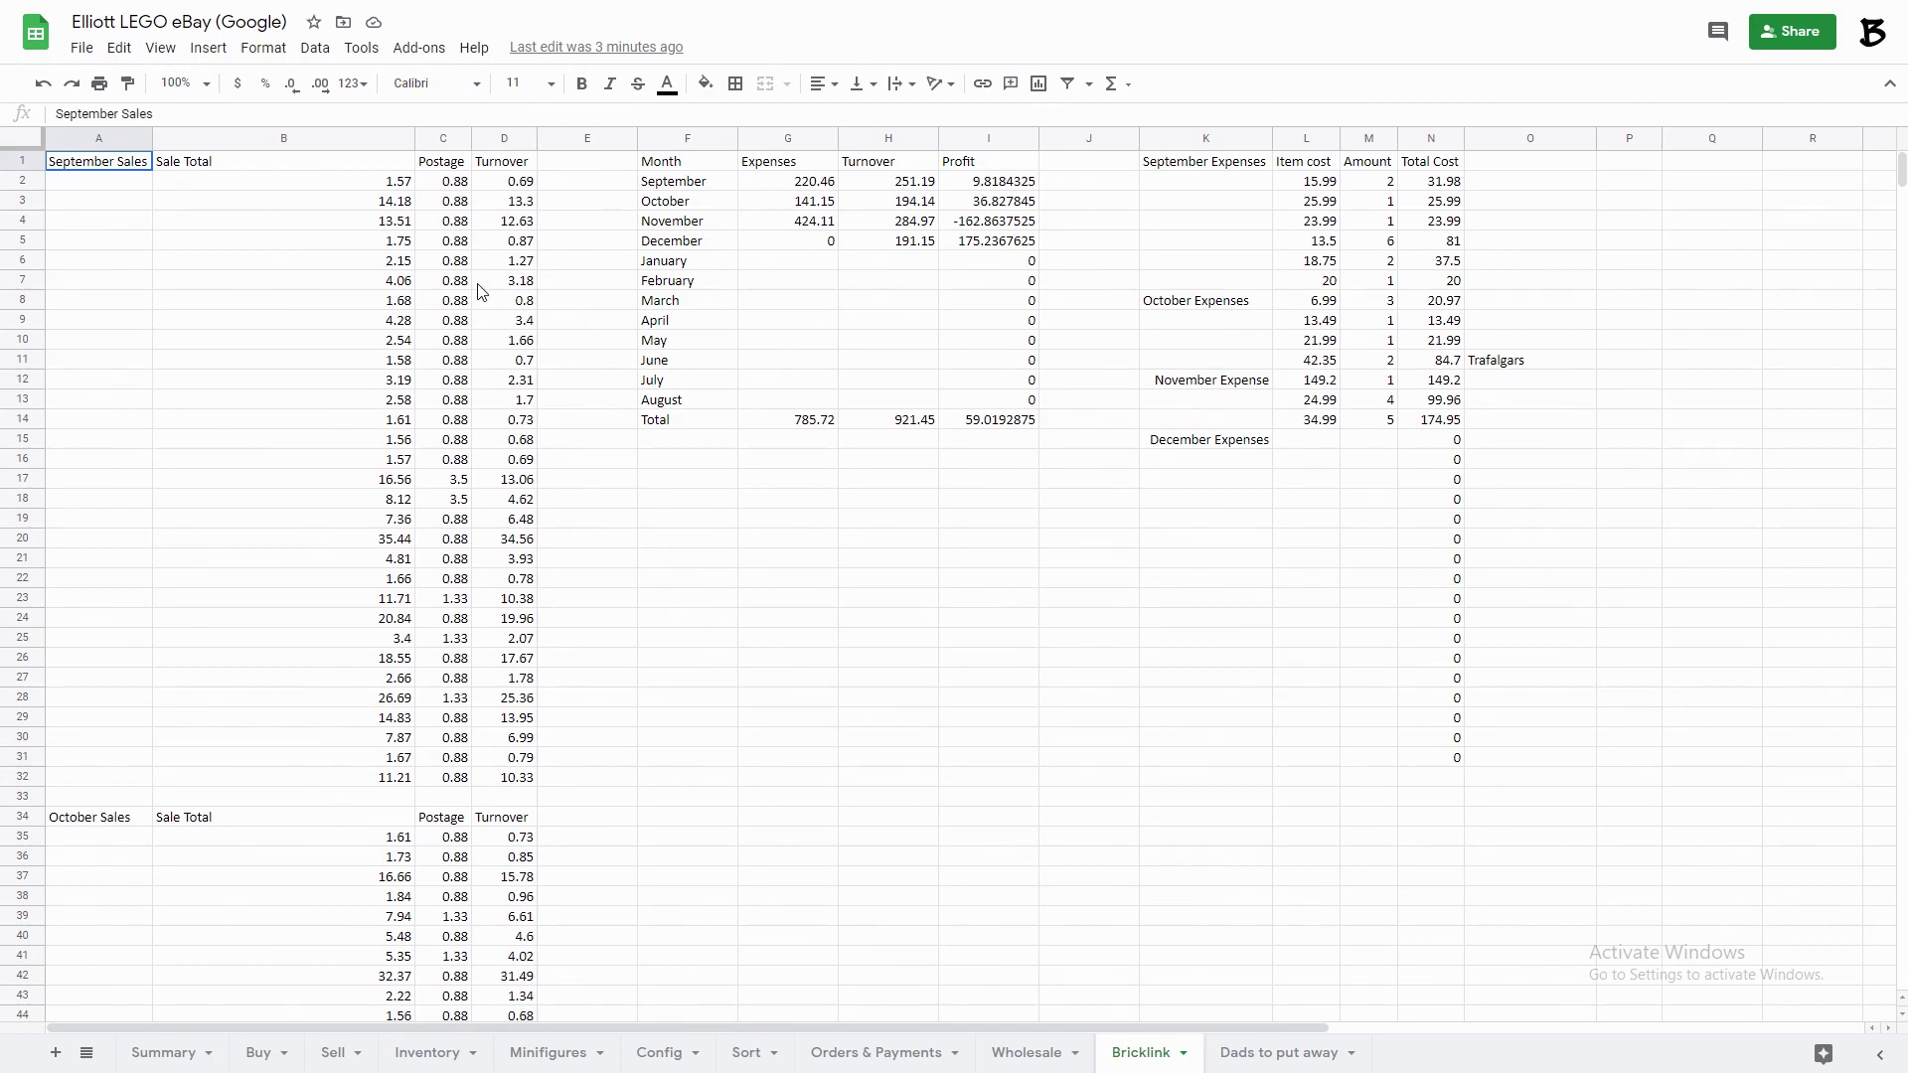
scroll(844, 219, "down", 8)
scroll(820, 218, "down", 13)
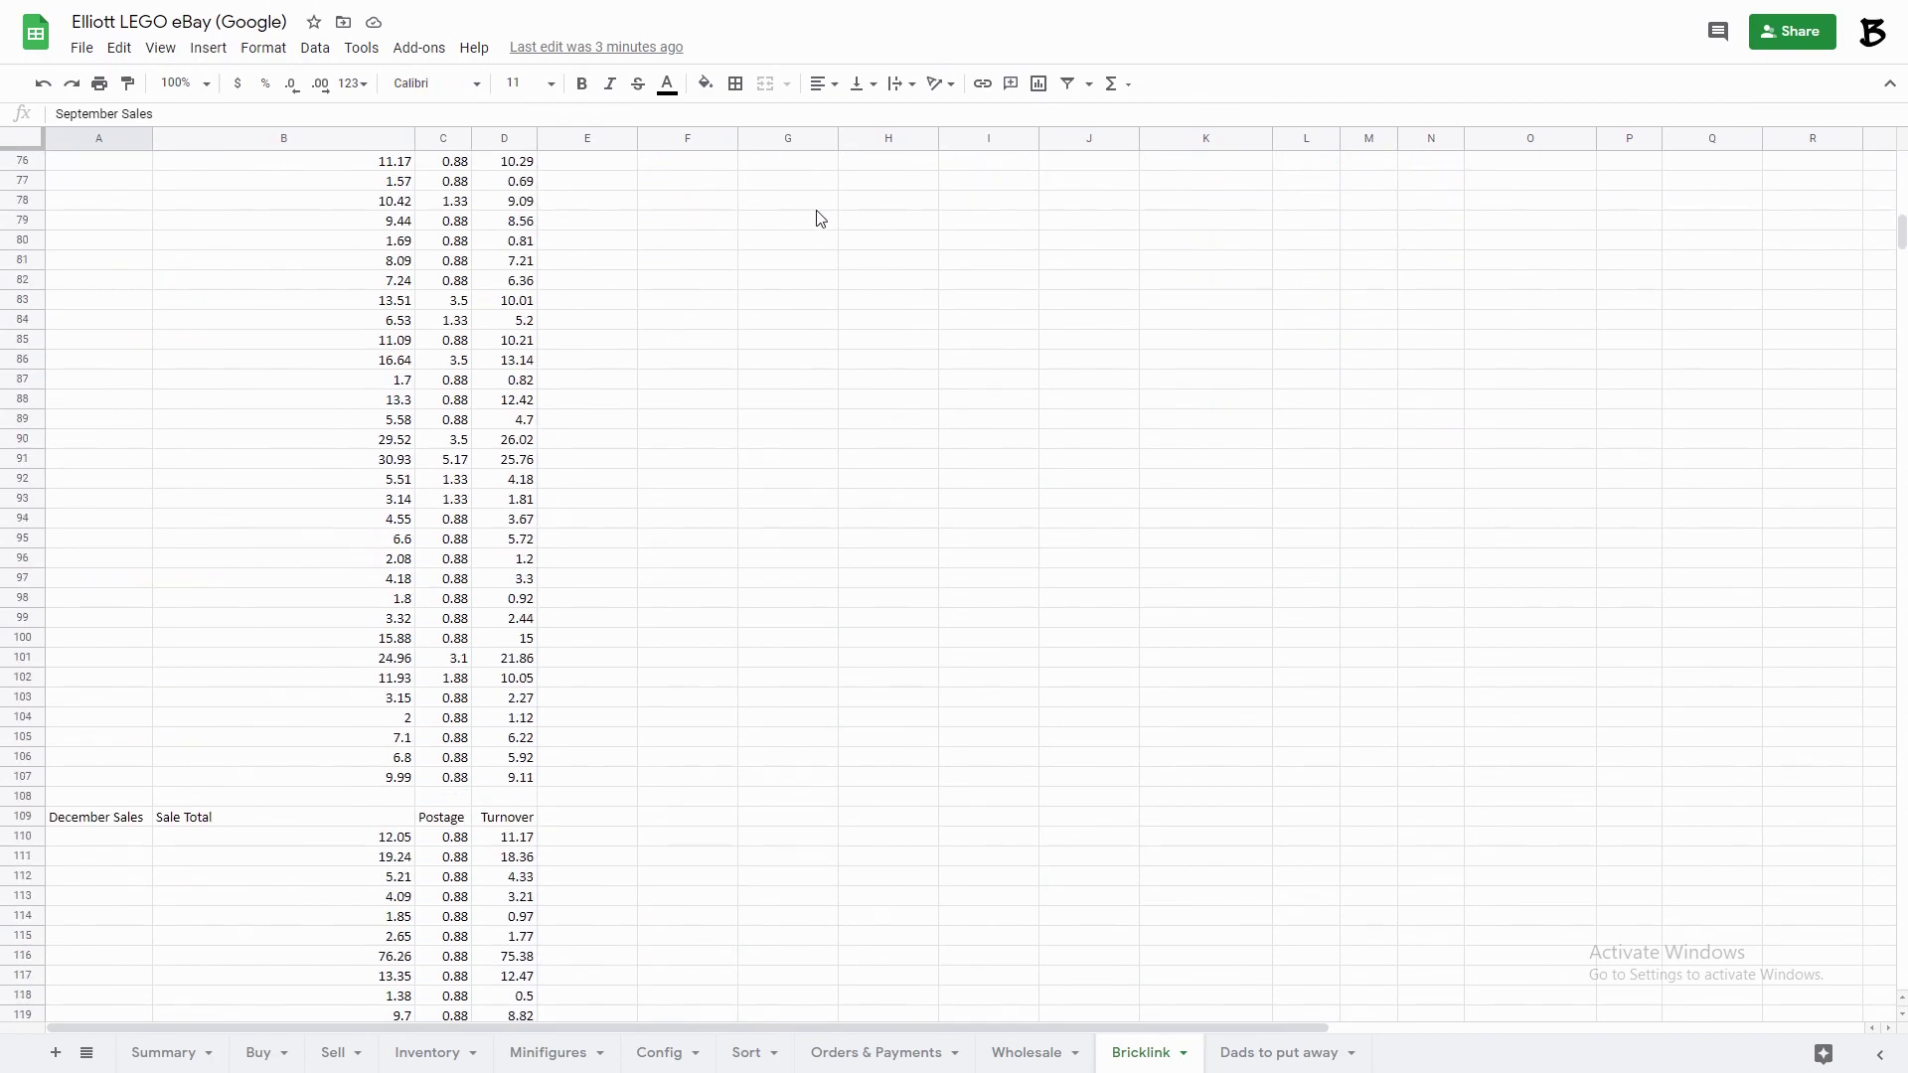
scroll(818, 218, "up", 9)
scroll(821, 219, "up", 12)
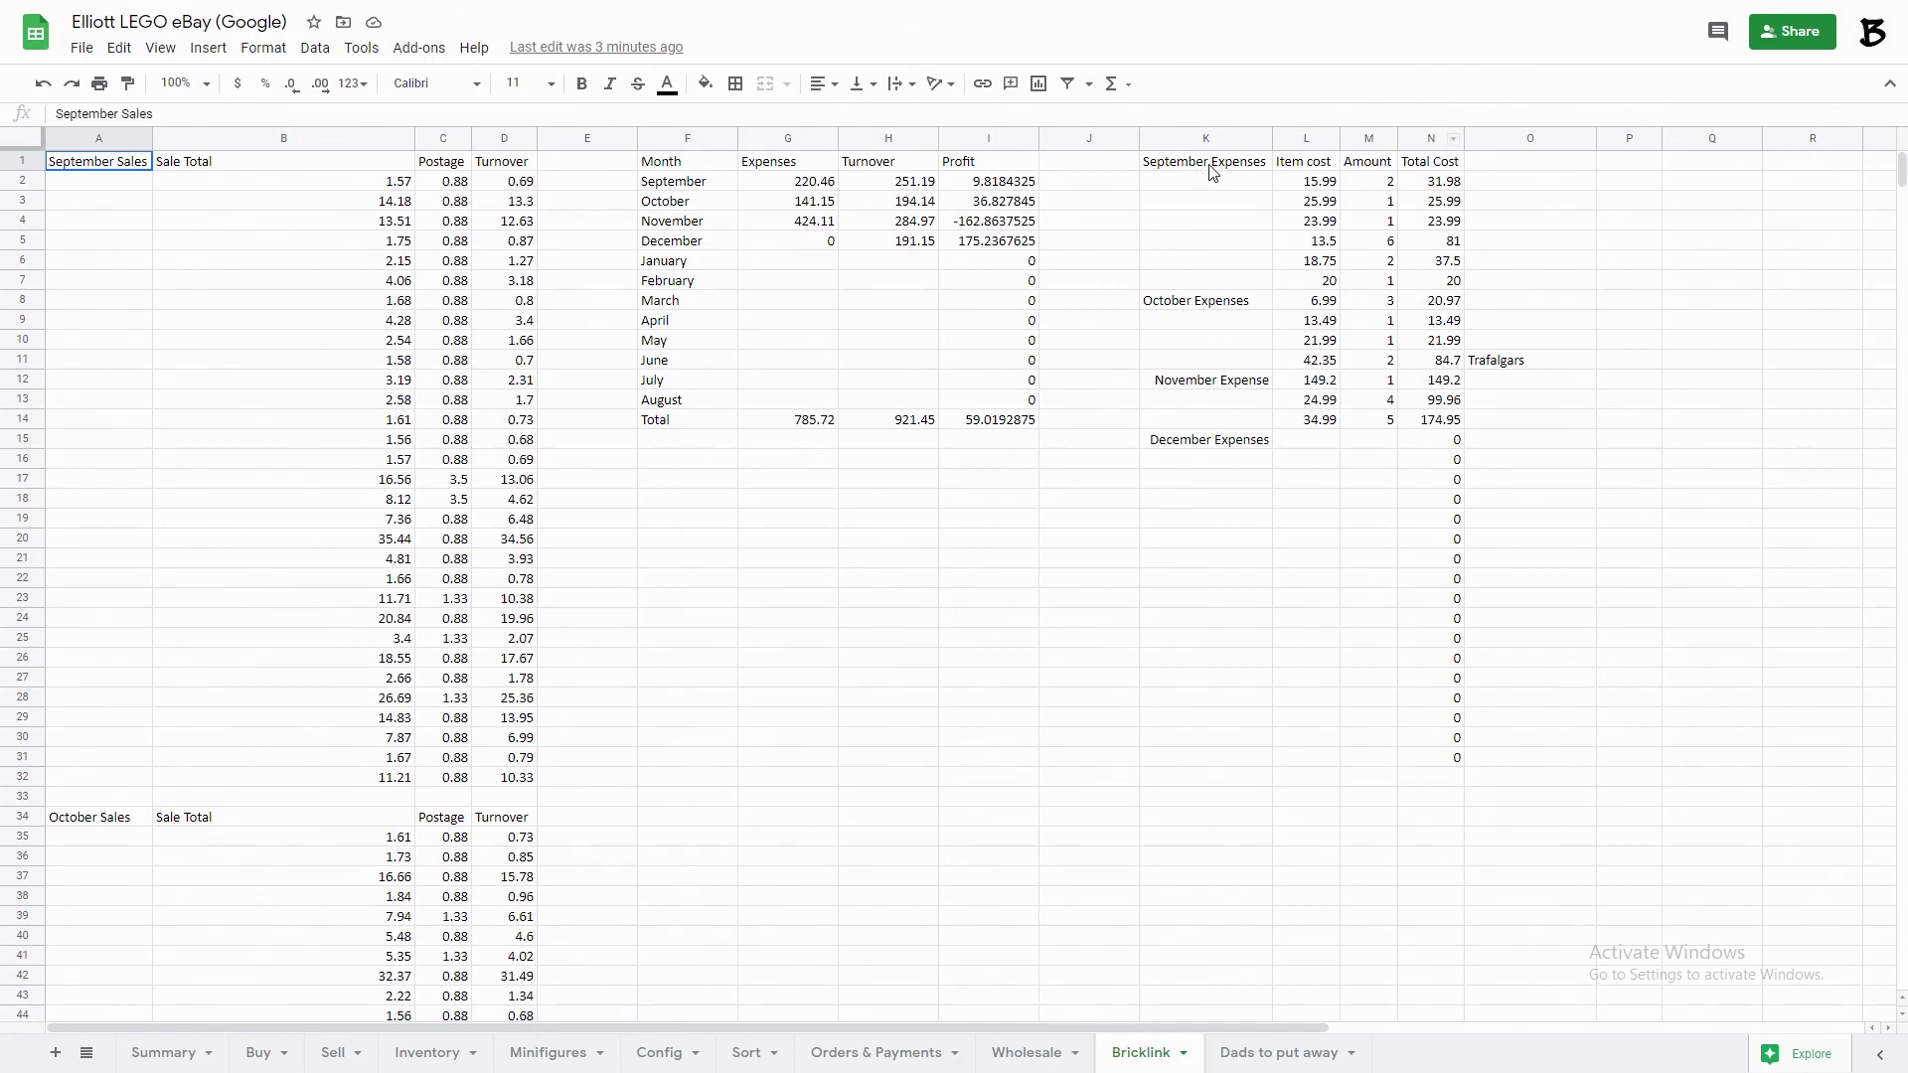
Enter an item cost of 25 and an amount of 5 in the December Expenses row.
left_click(1283, 443)
type("2")
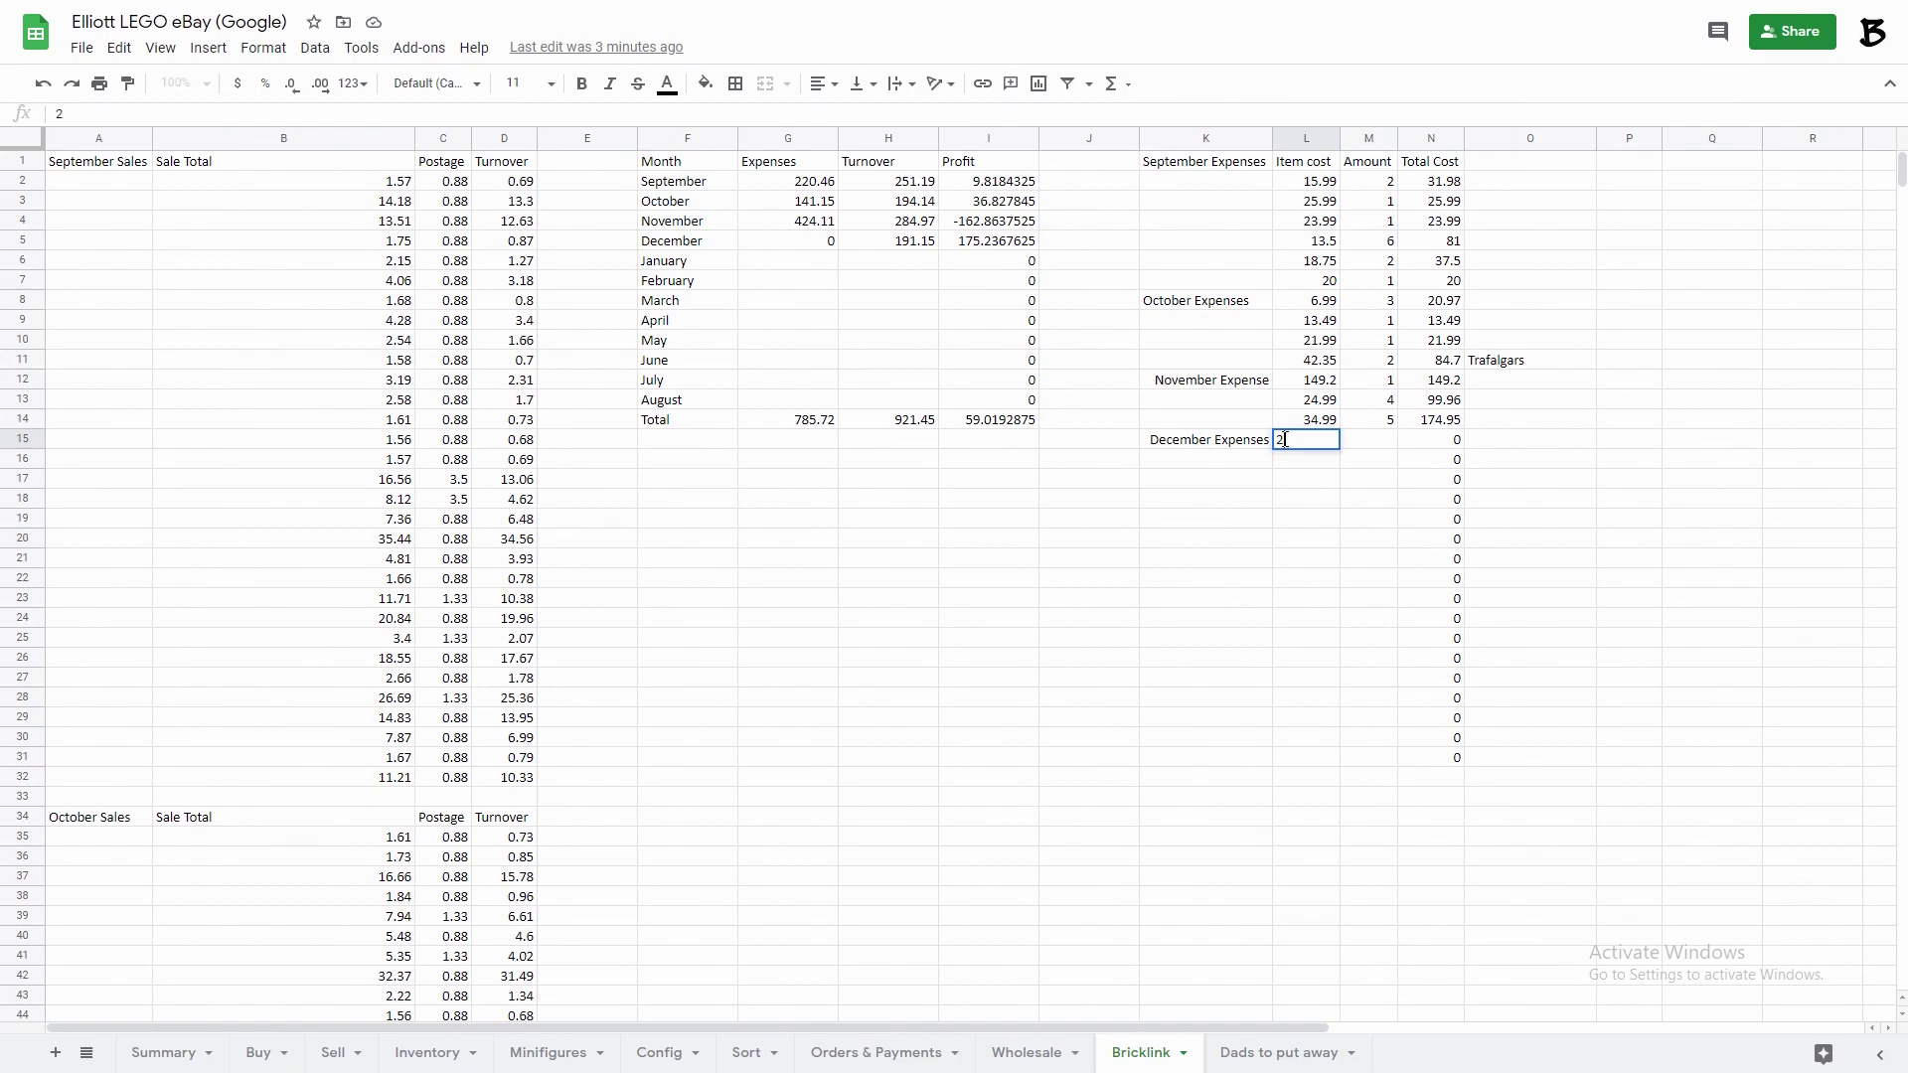
type("5")
key("Tab")
type("5")
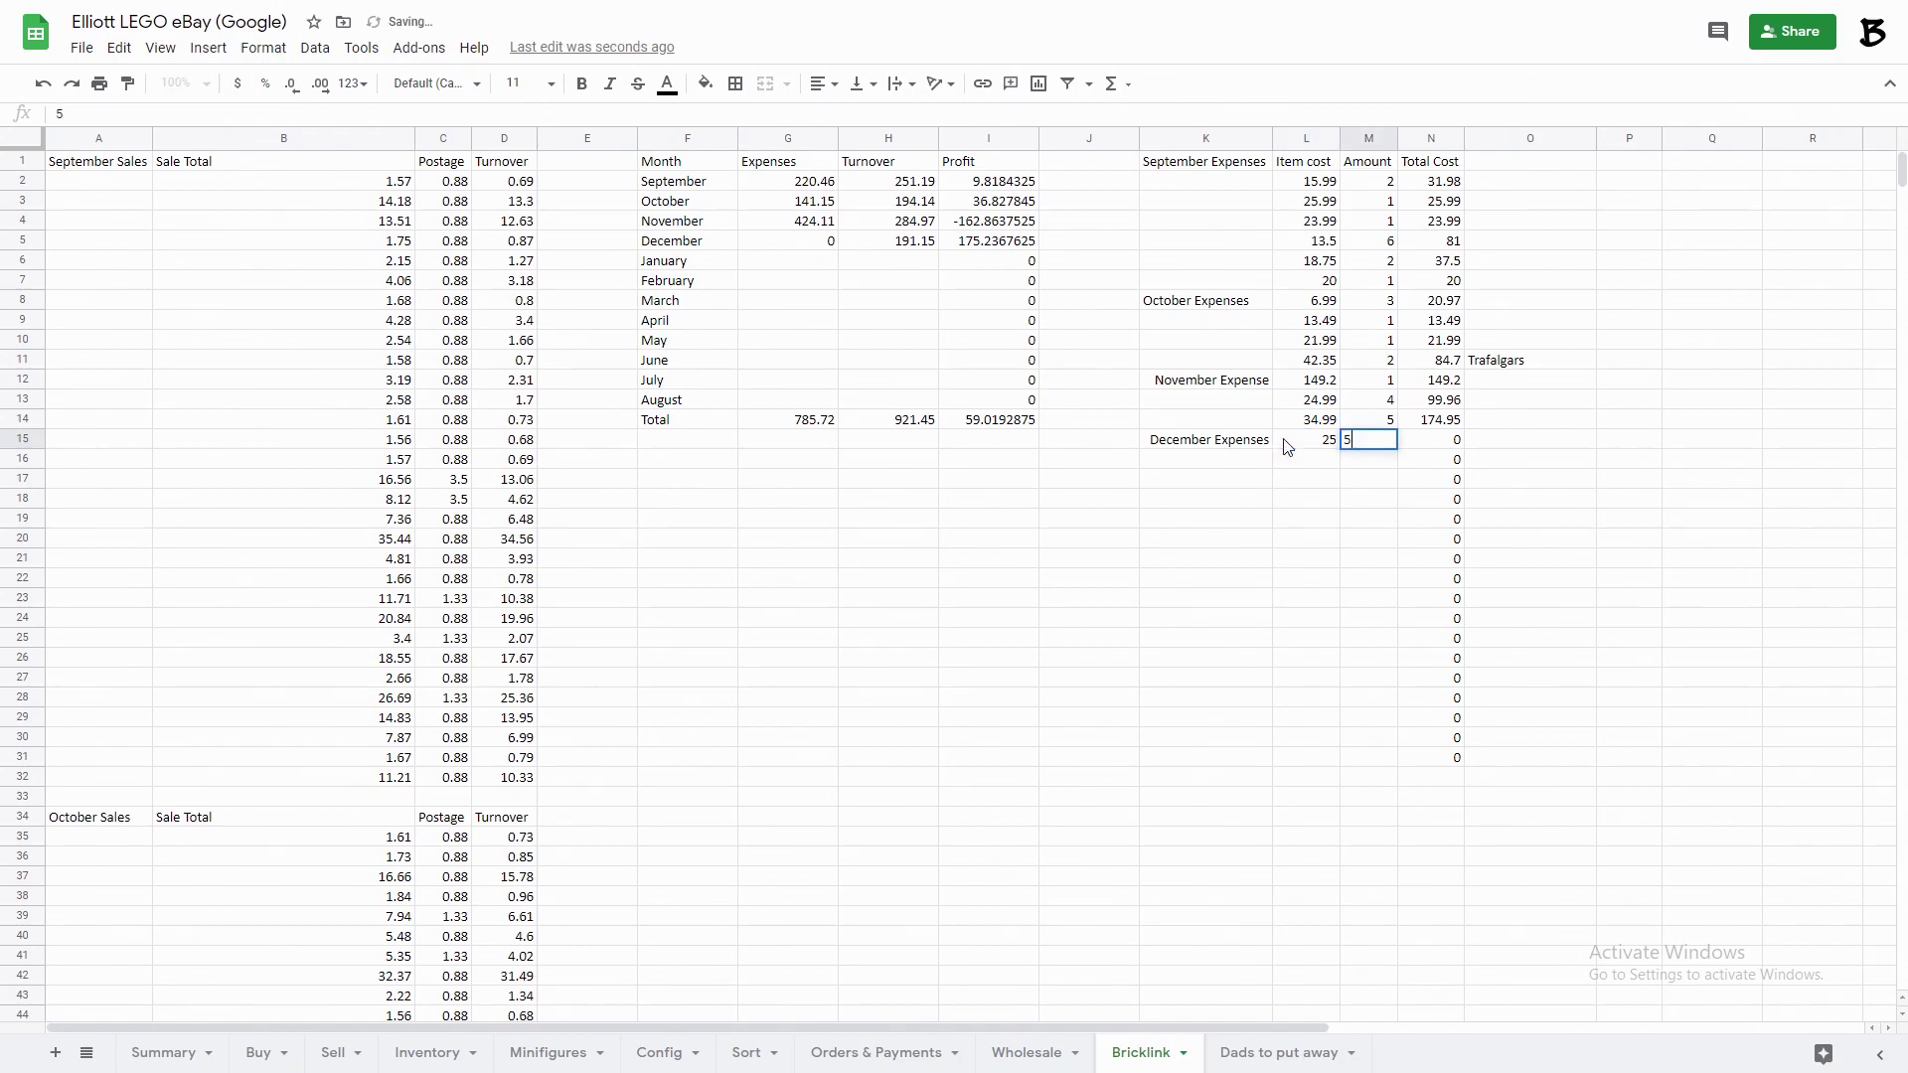
key("Tab")
Clear the item cost and amount from the December Expenses row.
left_click(1331, 449)
left_click_drag(1333, 449, 1371, 443)
key("Delete")
left_click(989, 597)
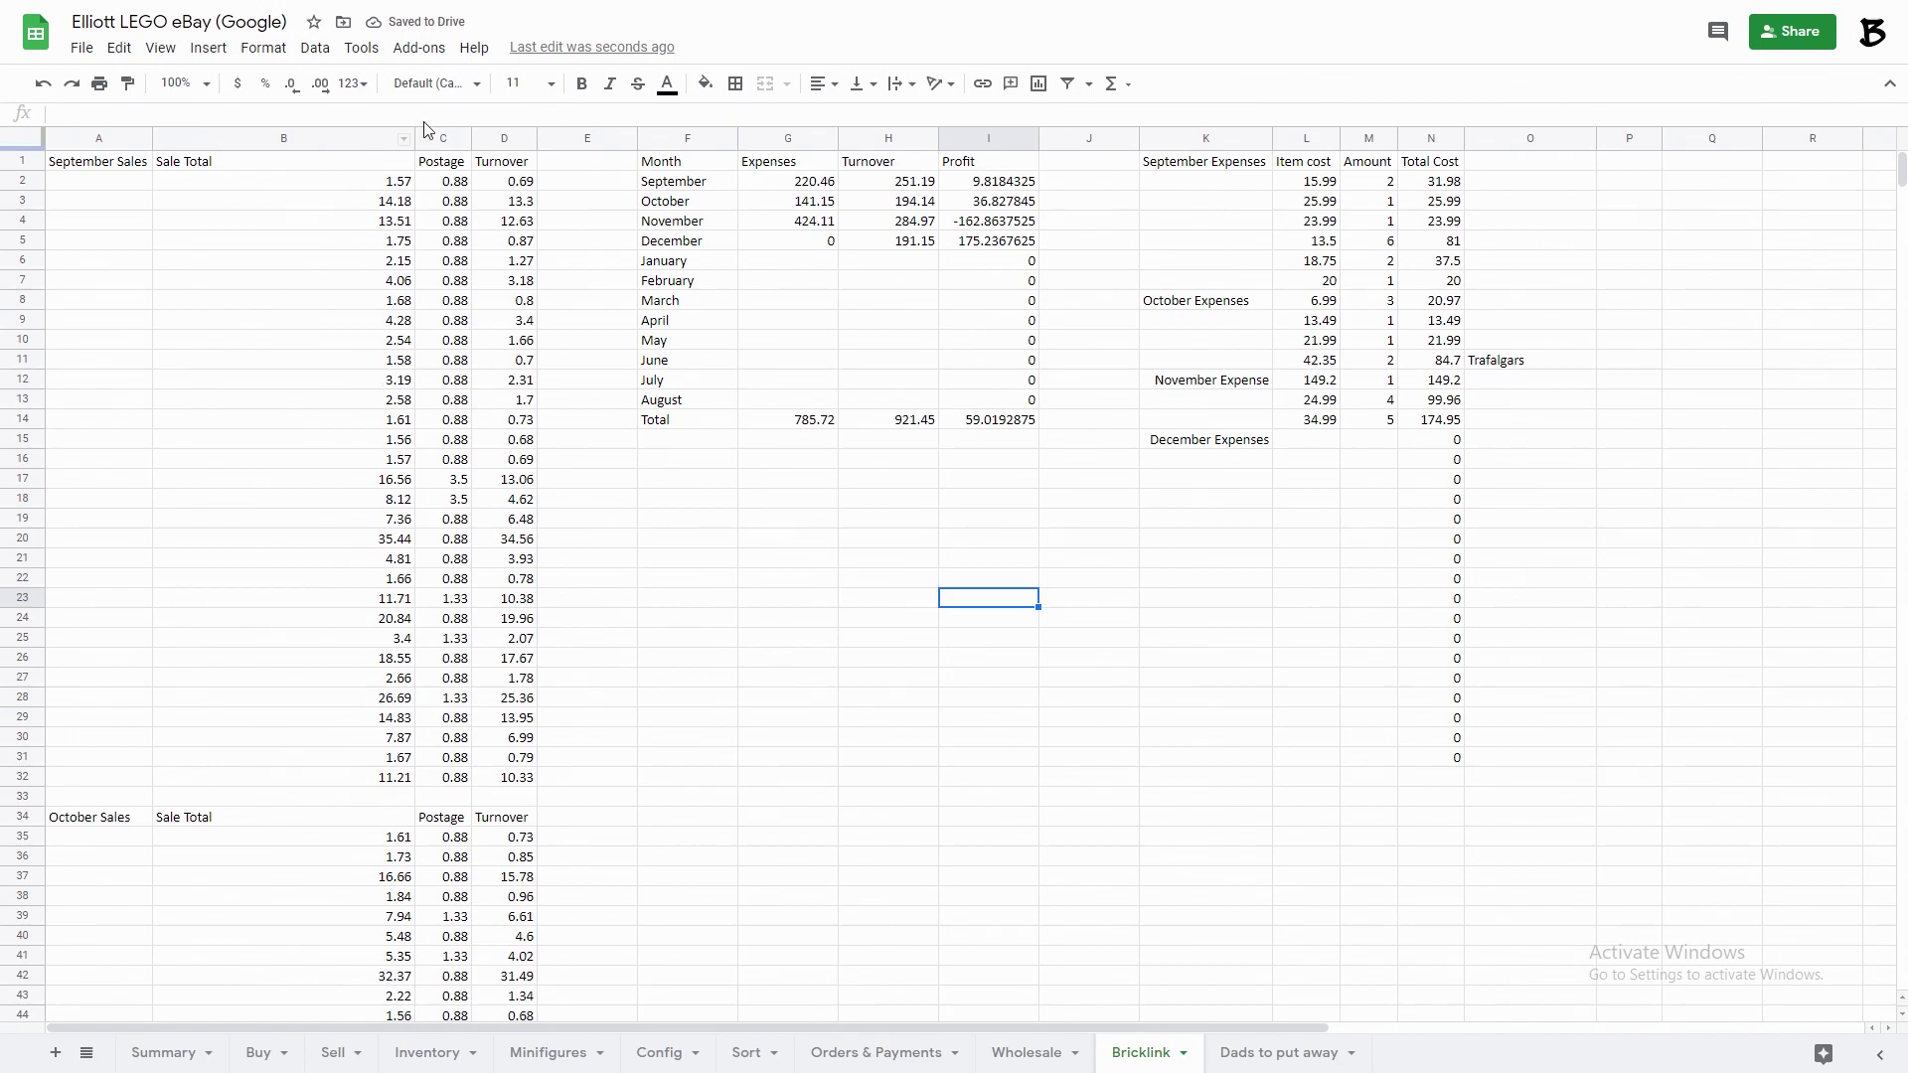
Inspect the different Postage values in the September sales list, including the 0.88, 3.5 and 1.33 rates.
left_click(452, 181)
left_click(452, 201)
left_click_drag(446, 484, 449, 499)
right_click(449, 499)
left_click(887, 677)
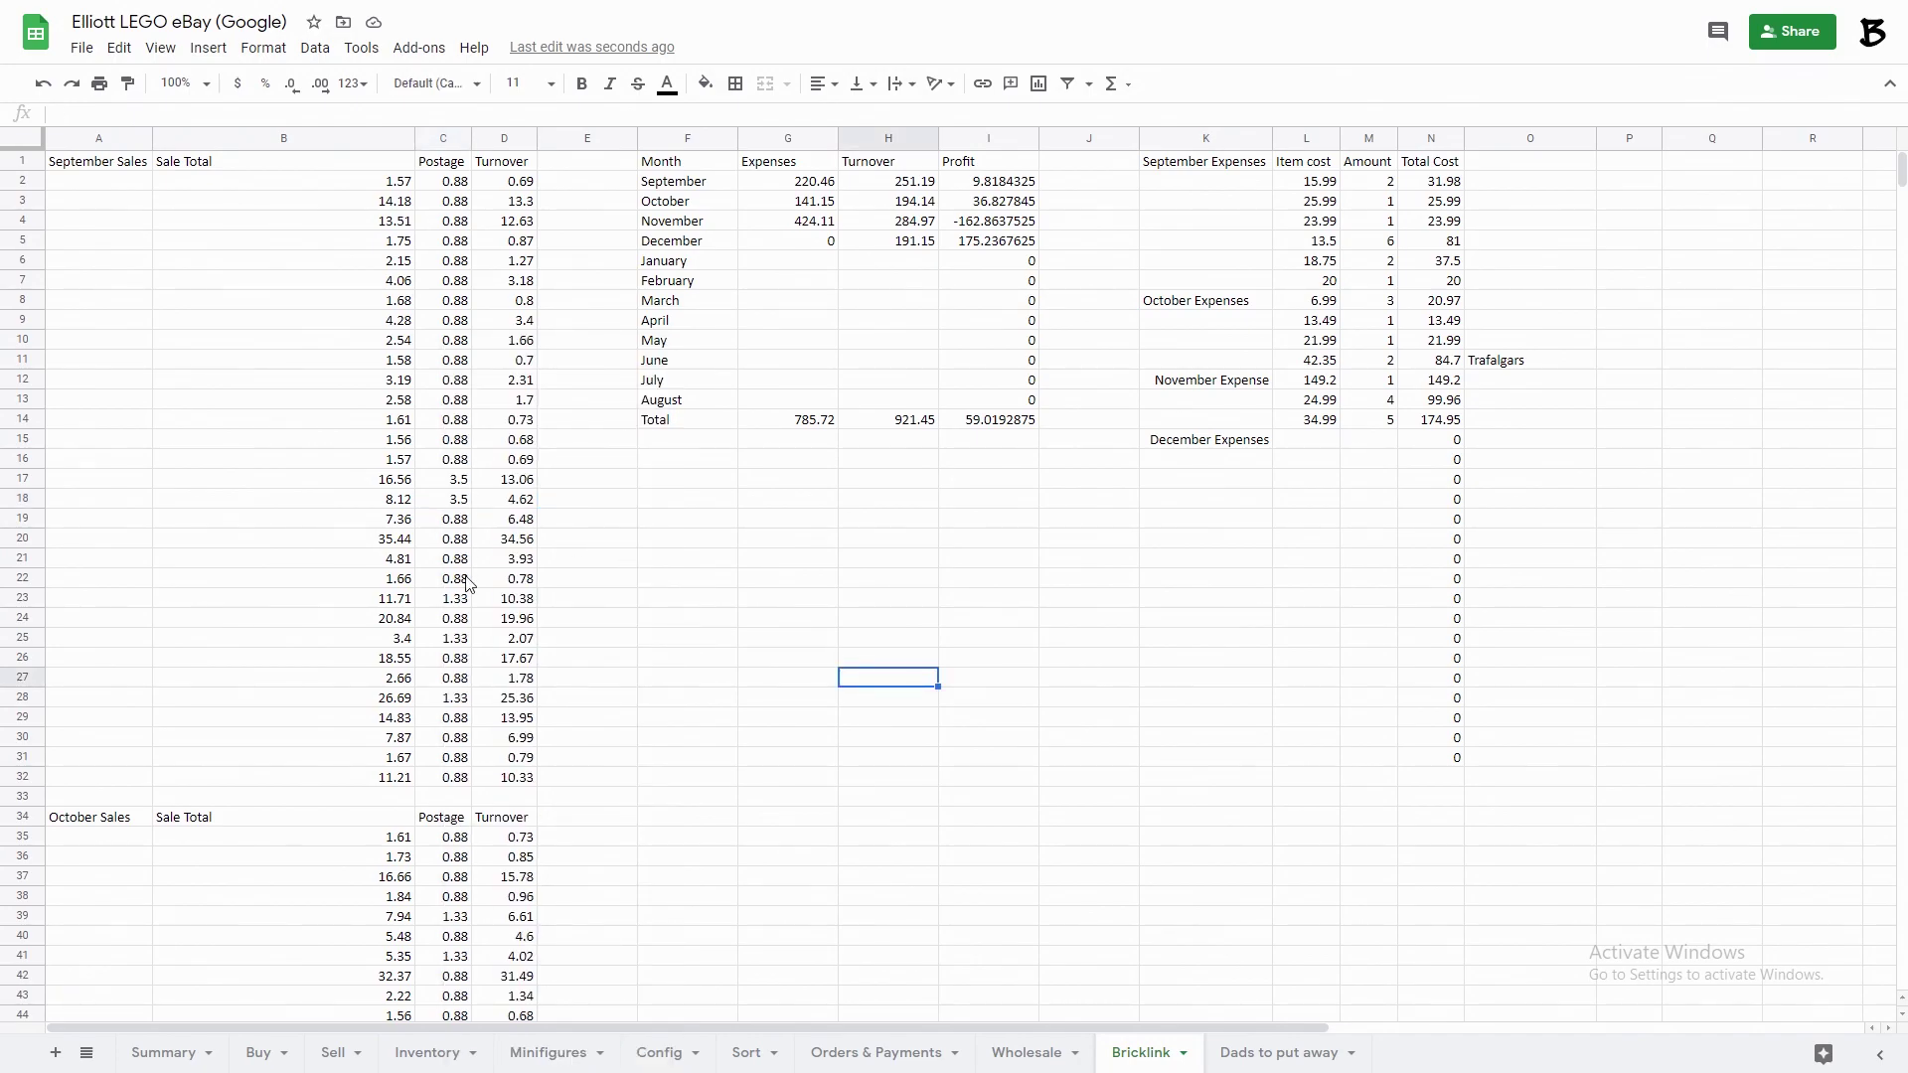
left_click(446, 601)
left_click(452, 697)
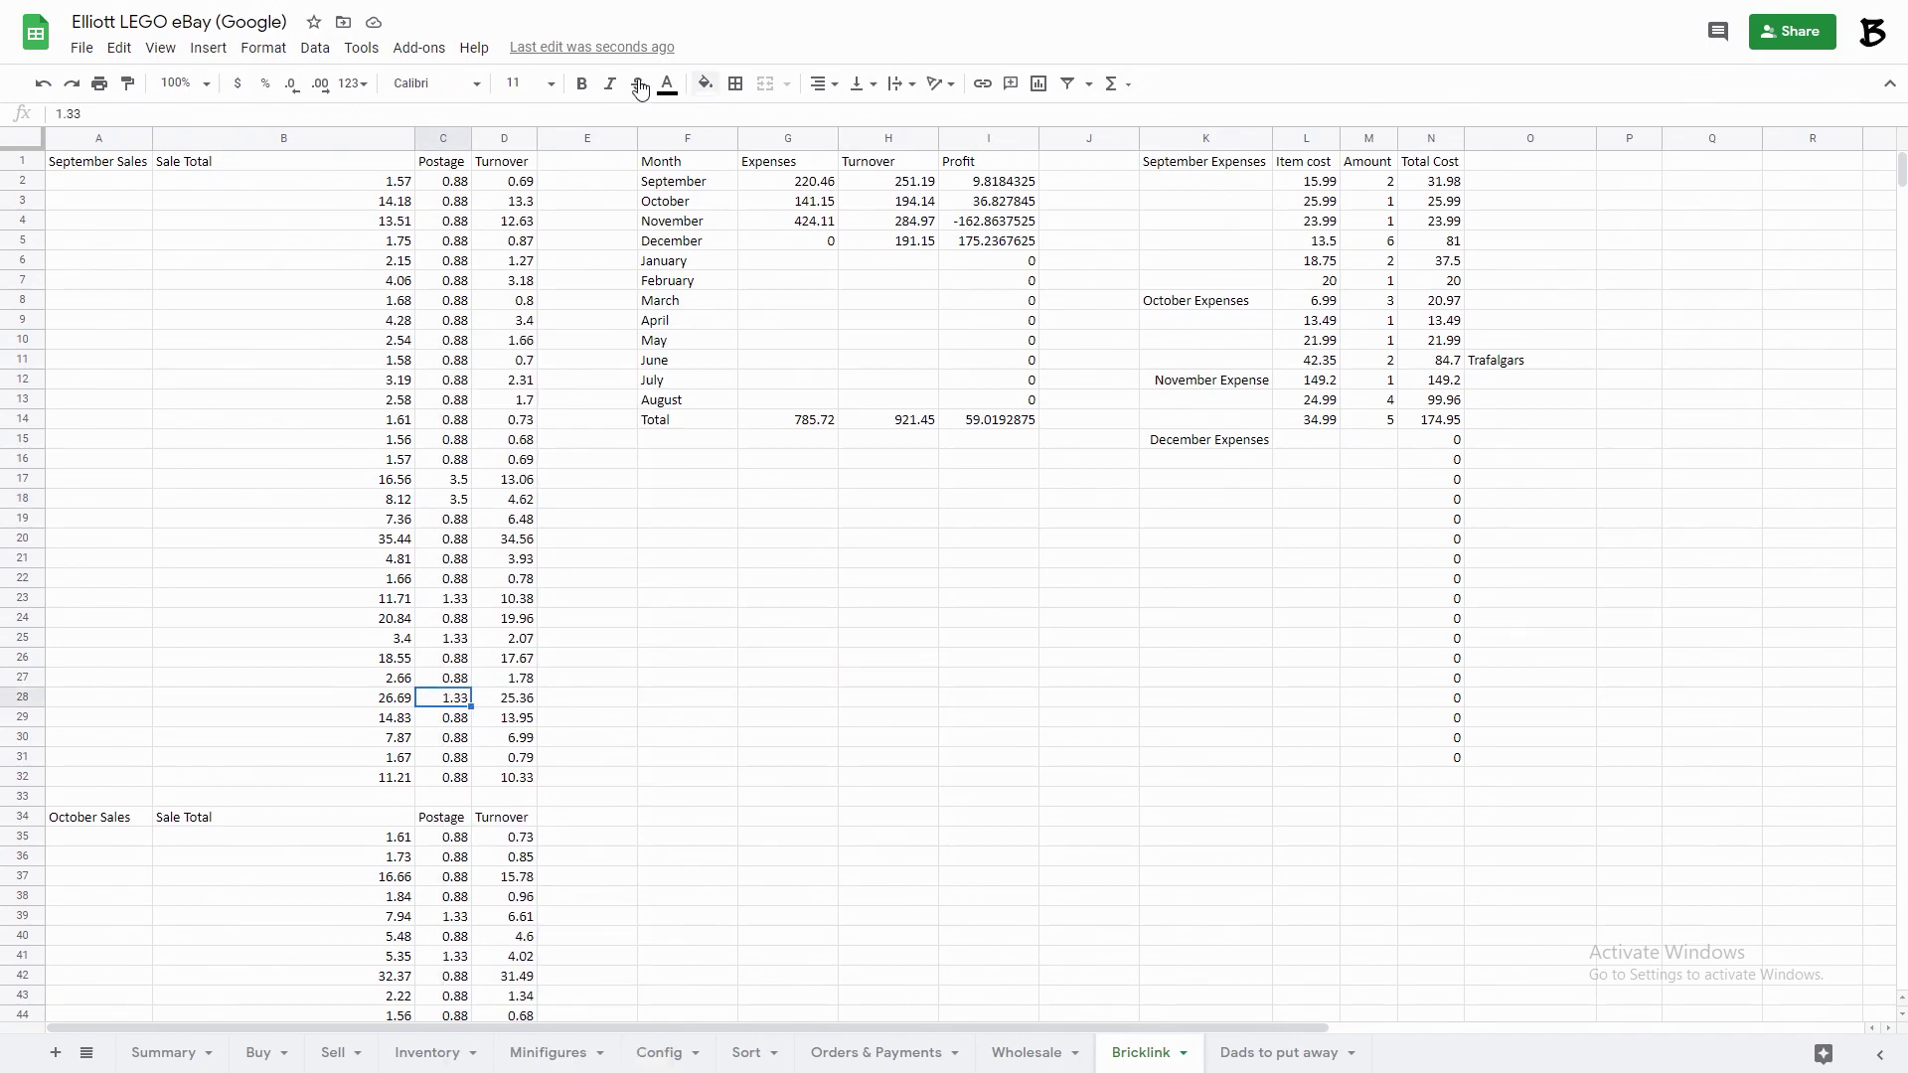
Inspect the September sale turnover formula and the monthly summary's September Turnover and Expenses and October and November Profit formulas.
left_click(521, 186)
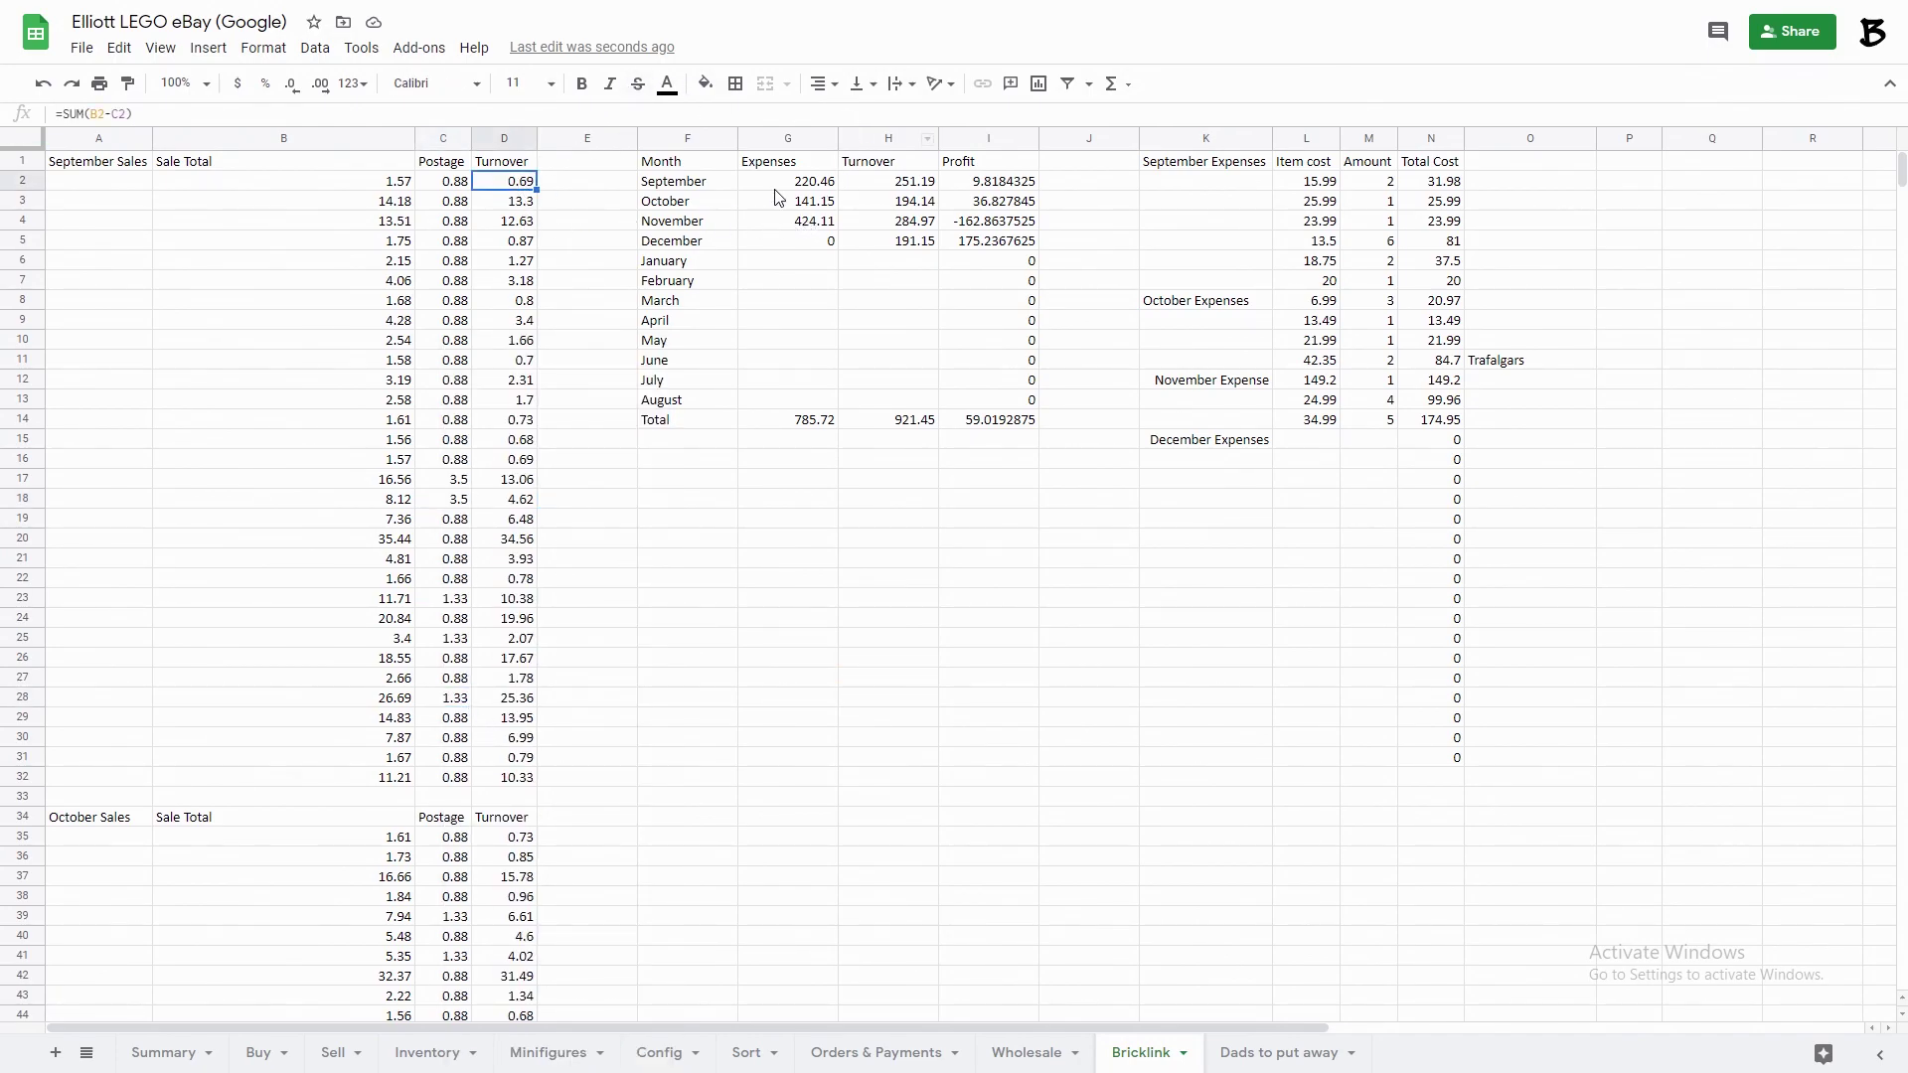
left_click(873, 177)
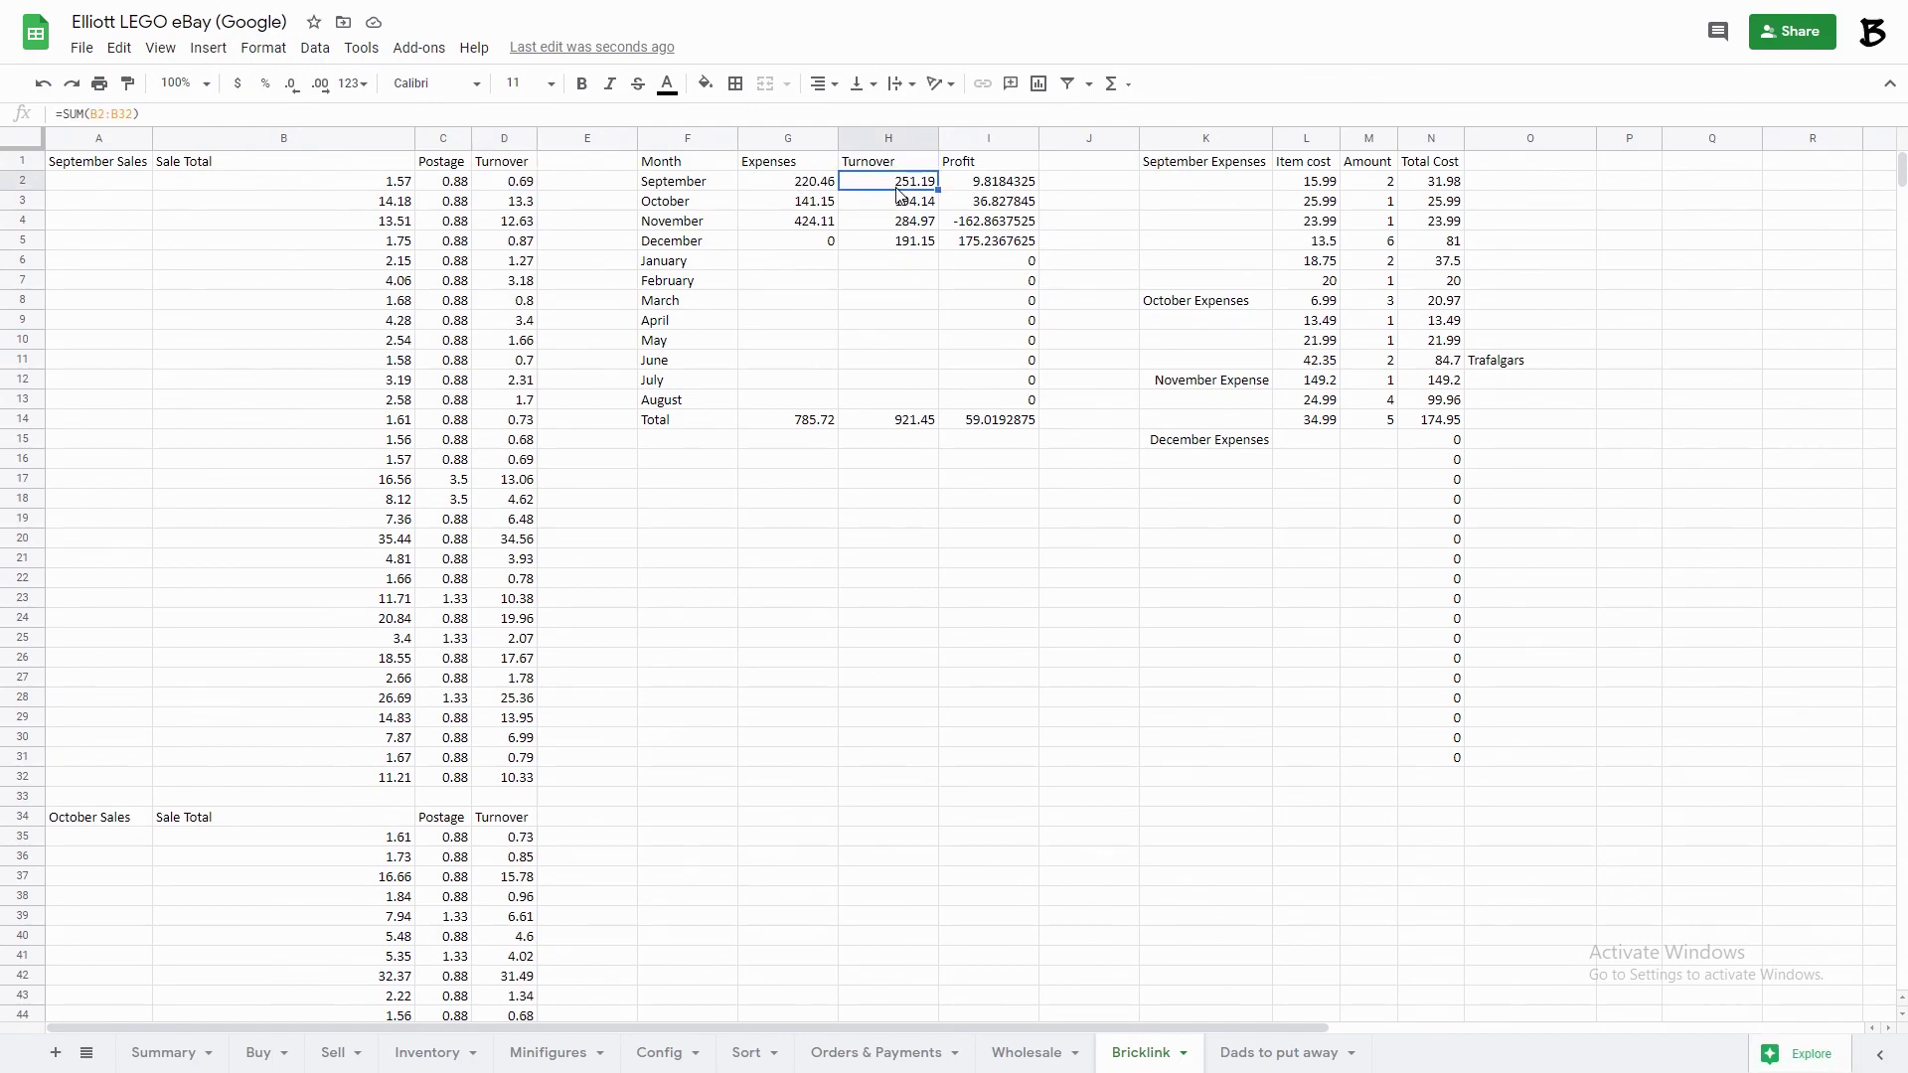
left_click(773, 184)
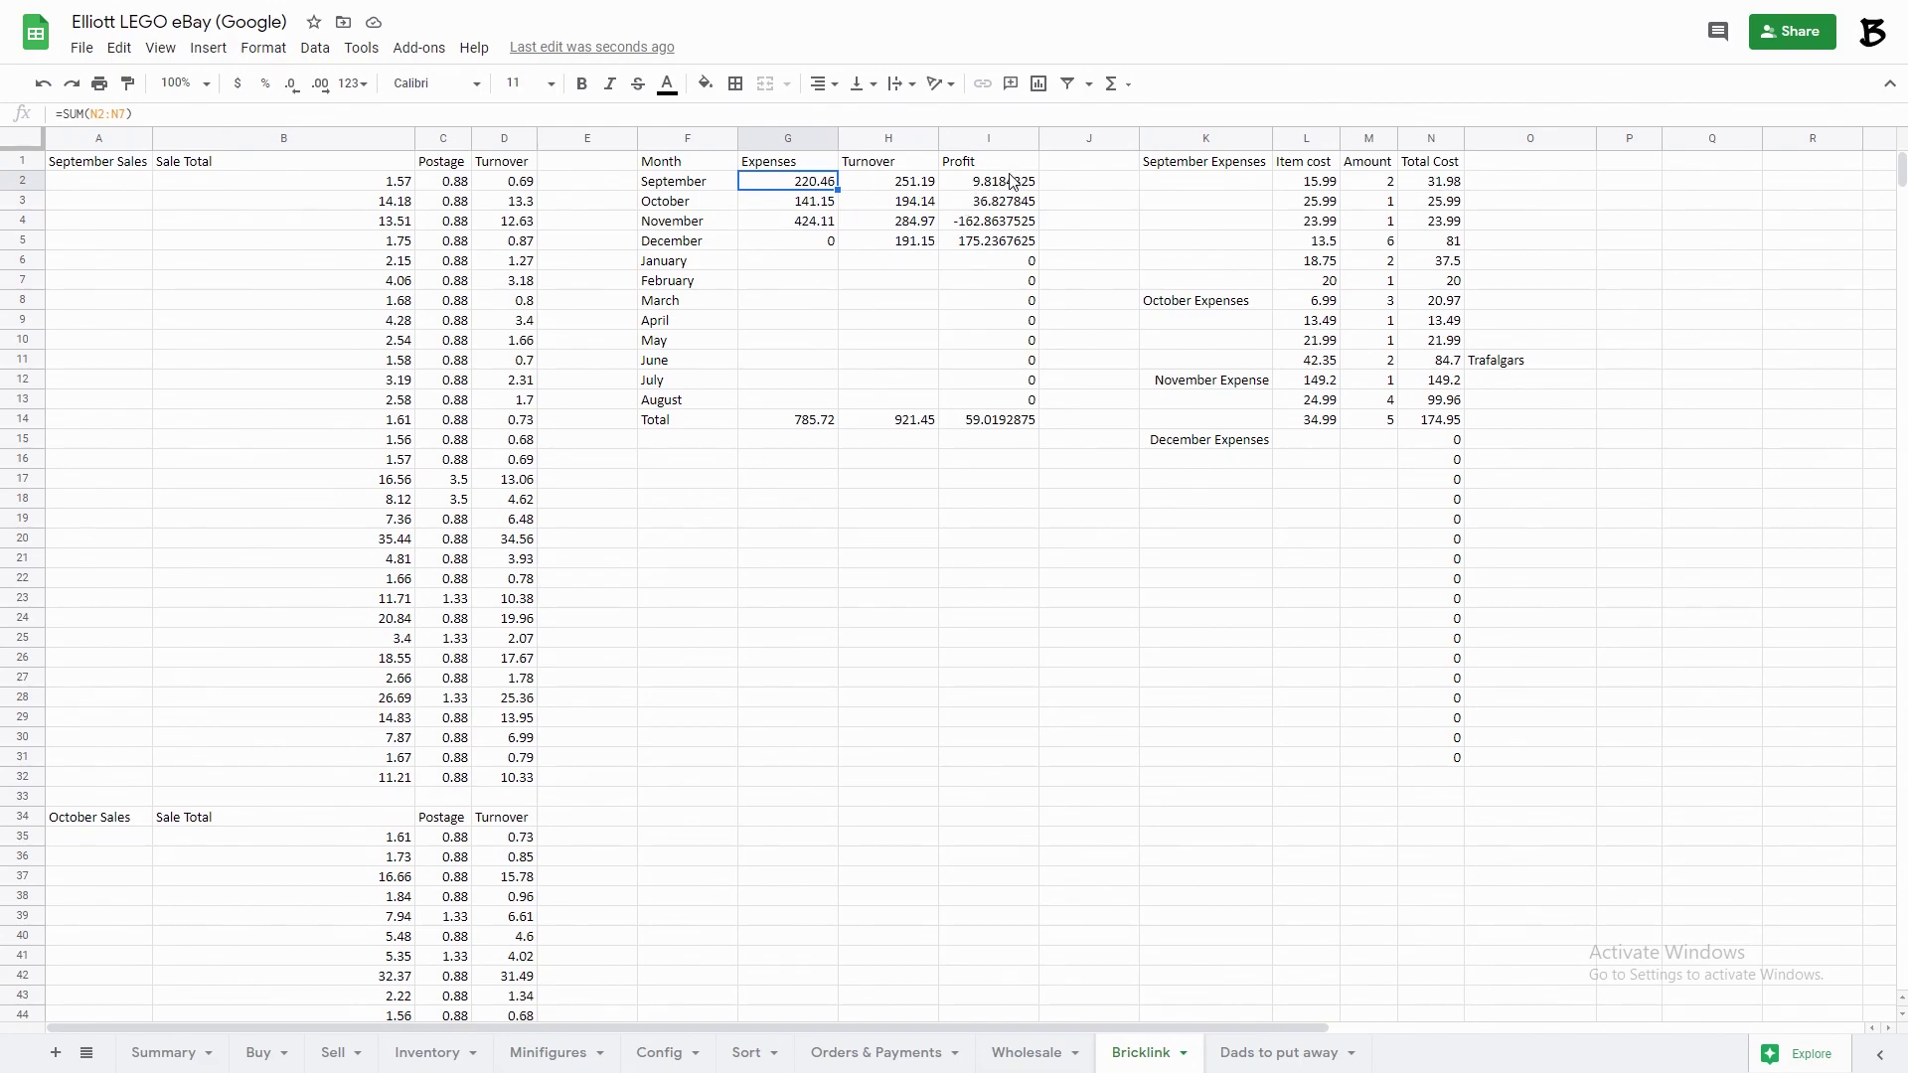
left_click(1003, 204)
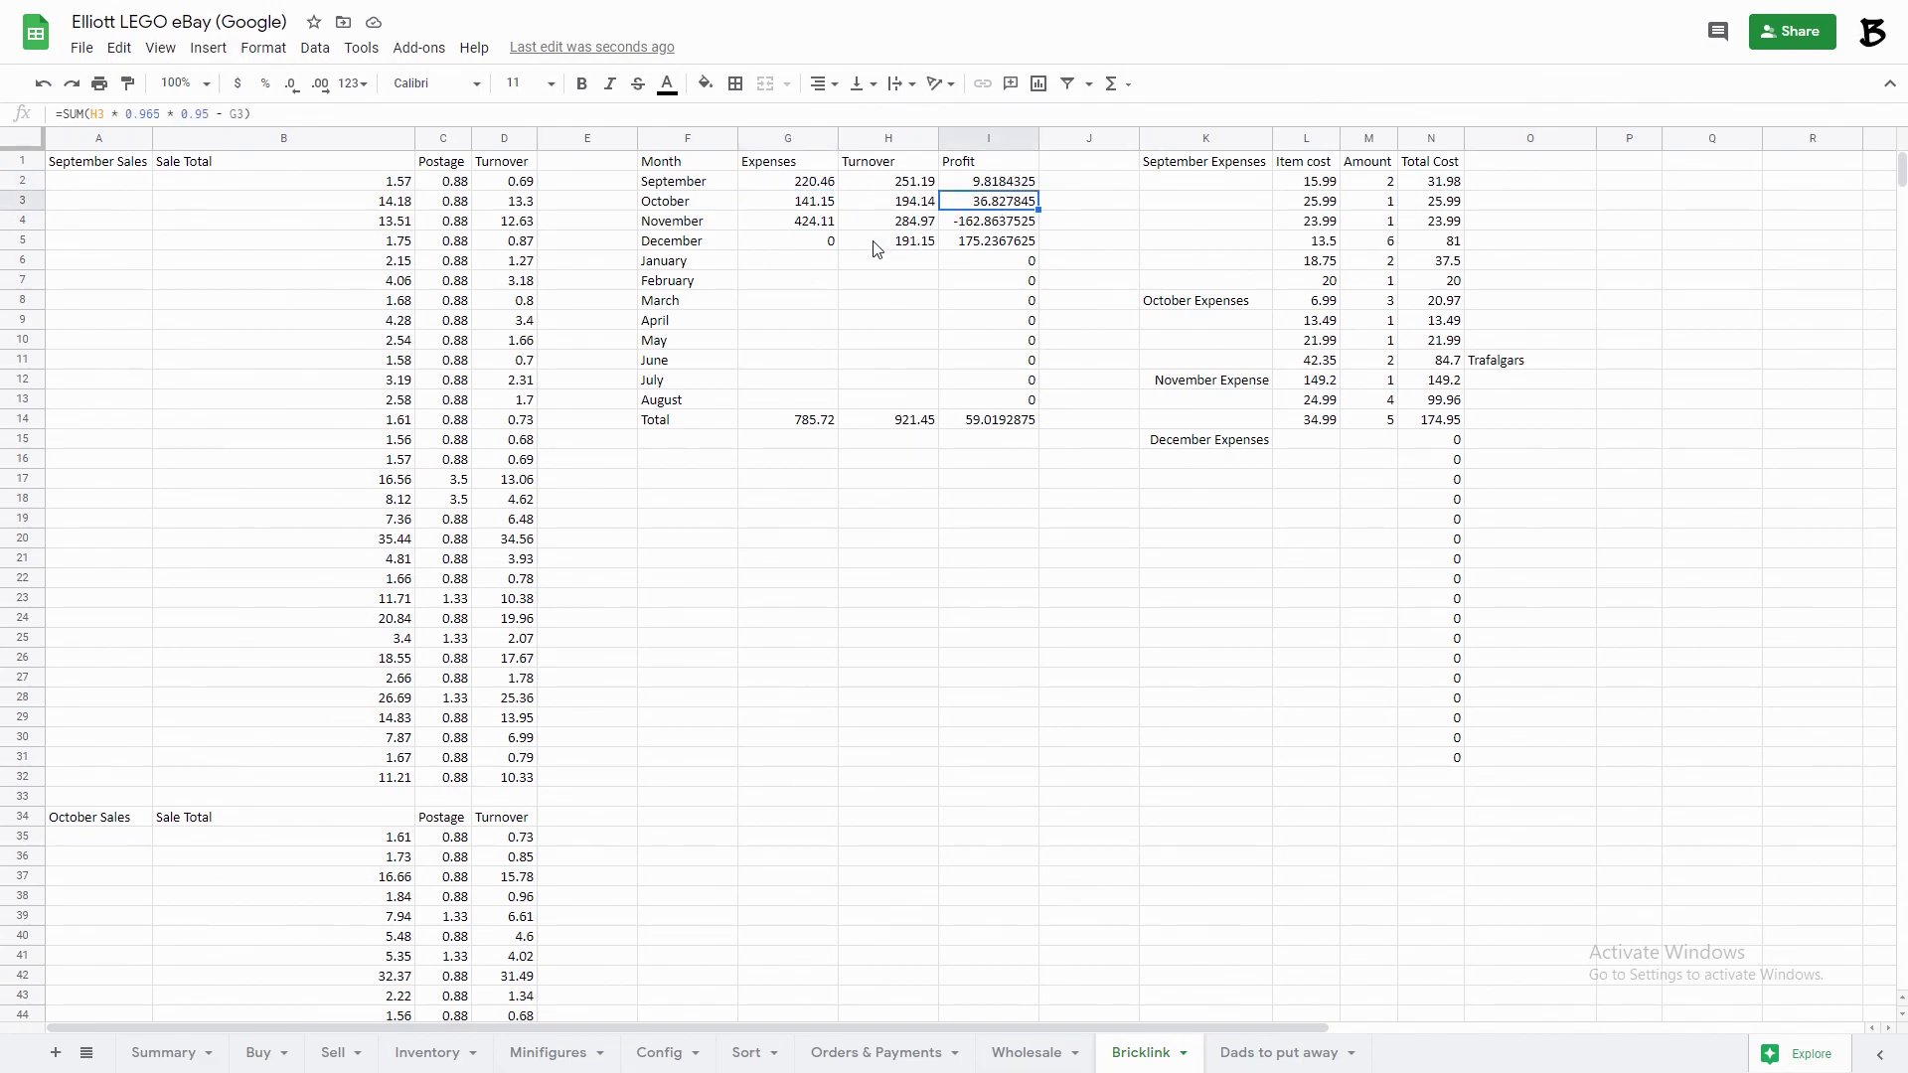
left_click(725, 227)
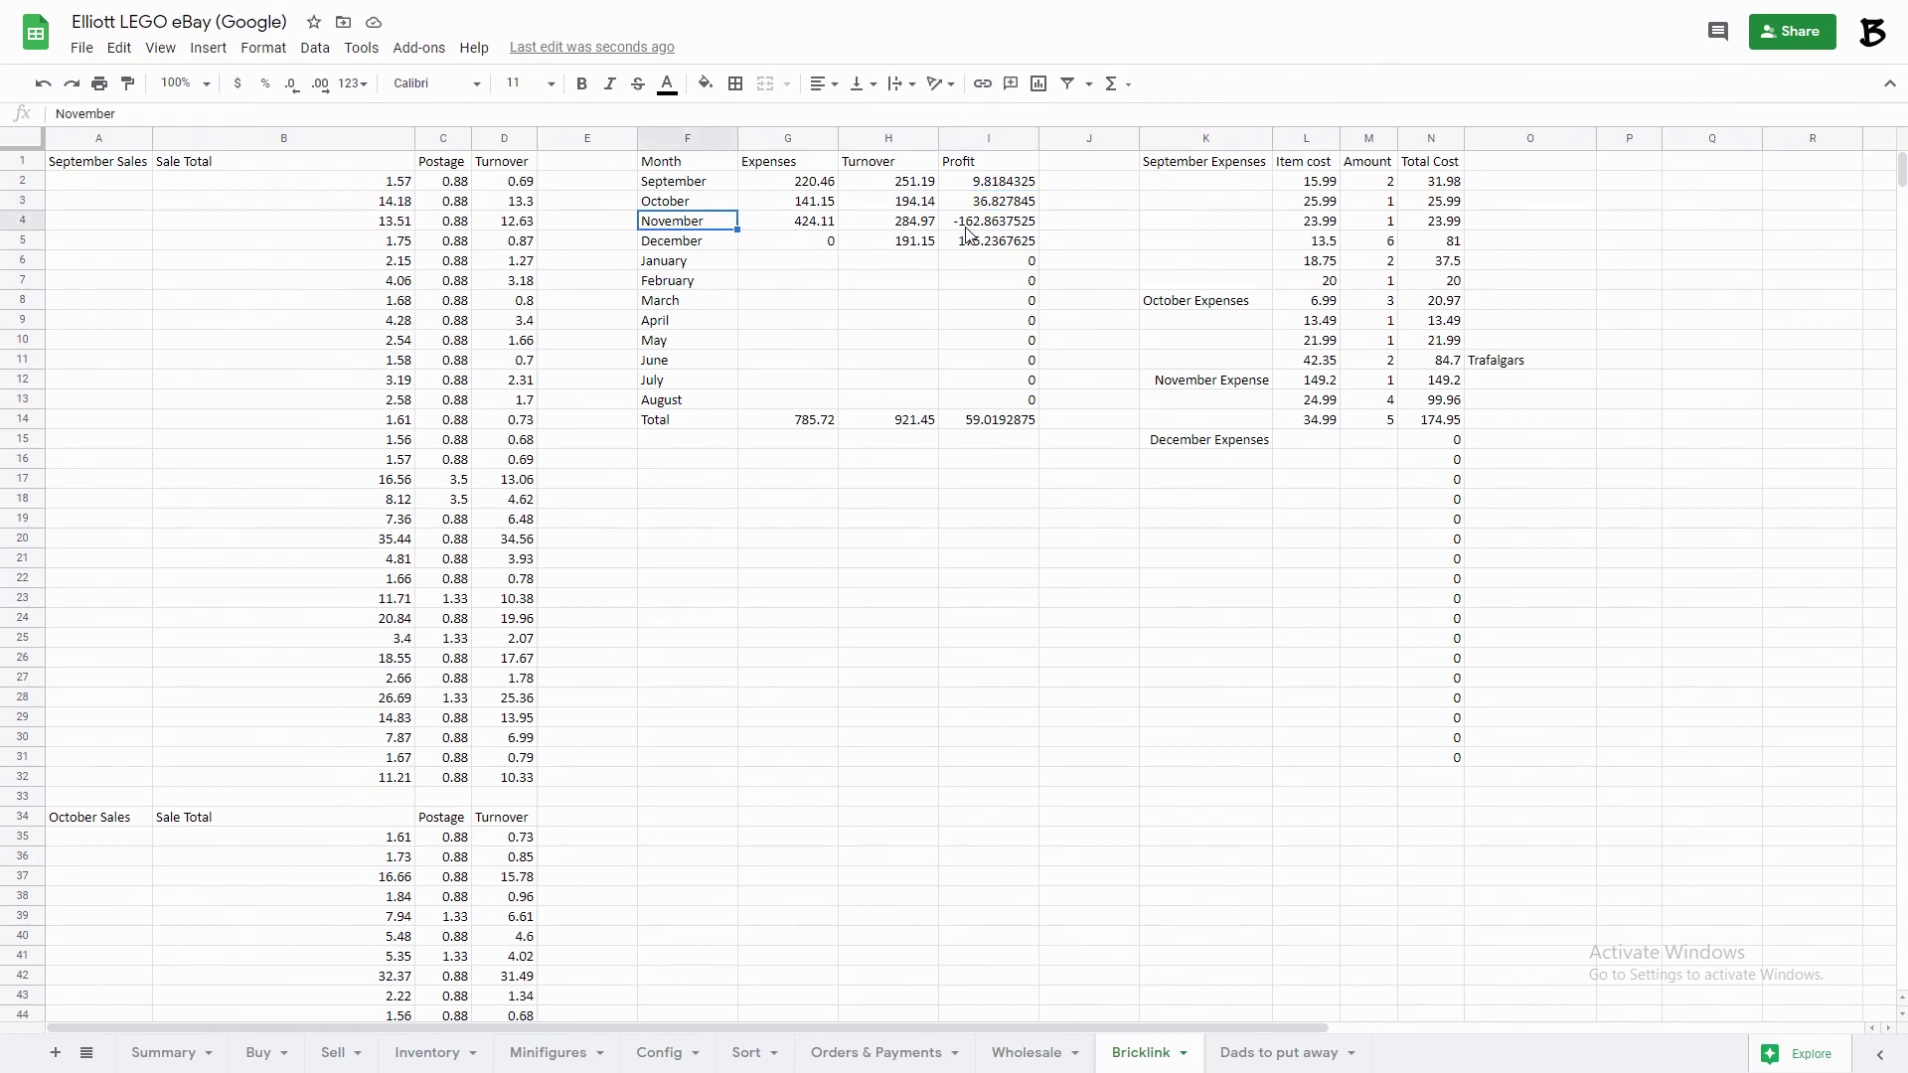
left_click(965, 228)
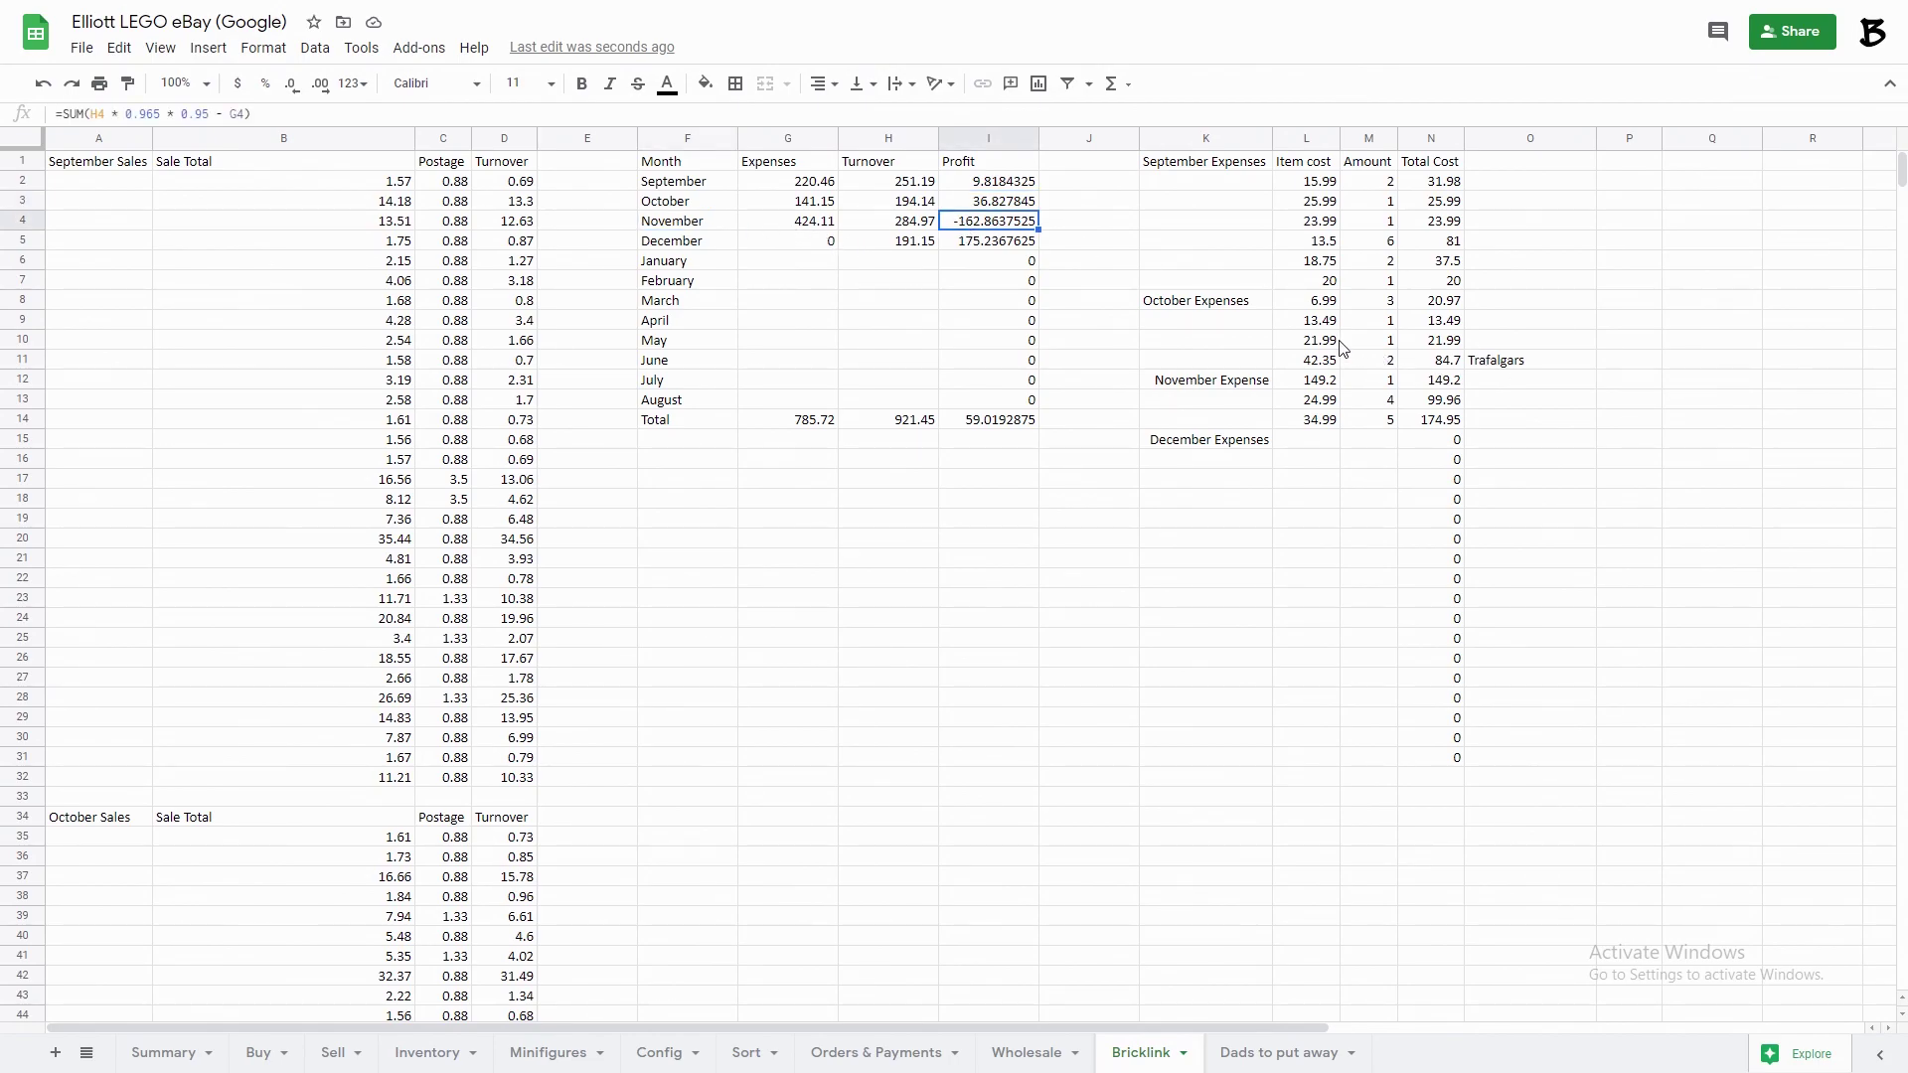
Compare the last two November expense rows with the empty December Expenses rows and the December Profit formula in the monthly summary.
left_click_drag(1297, 409, 1431, 427)
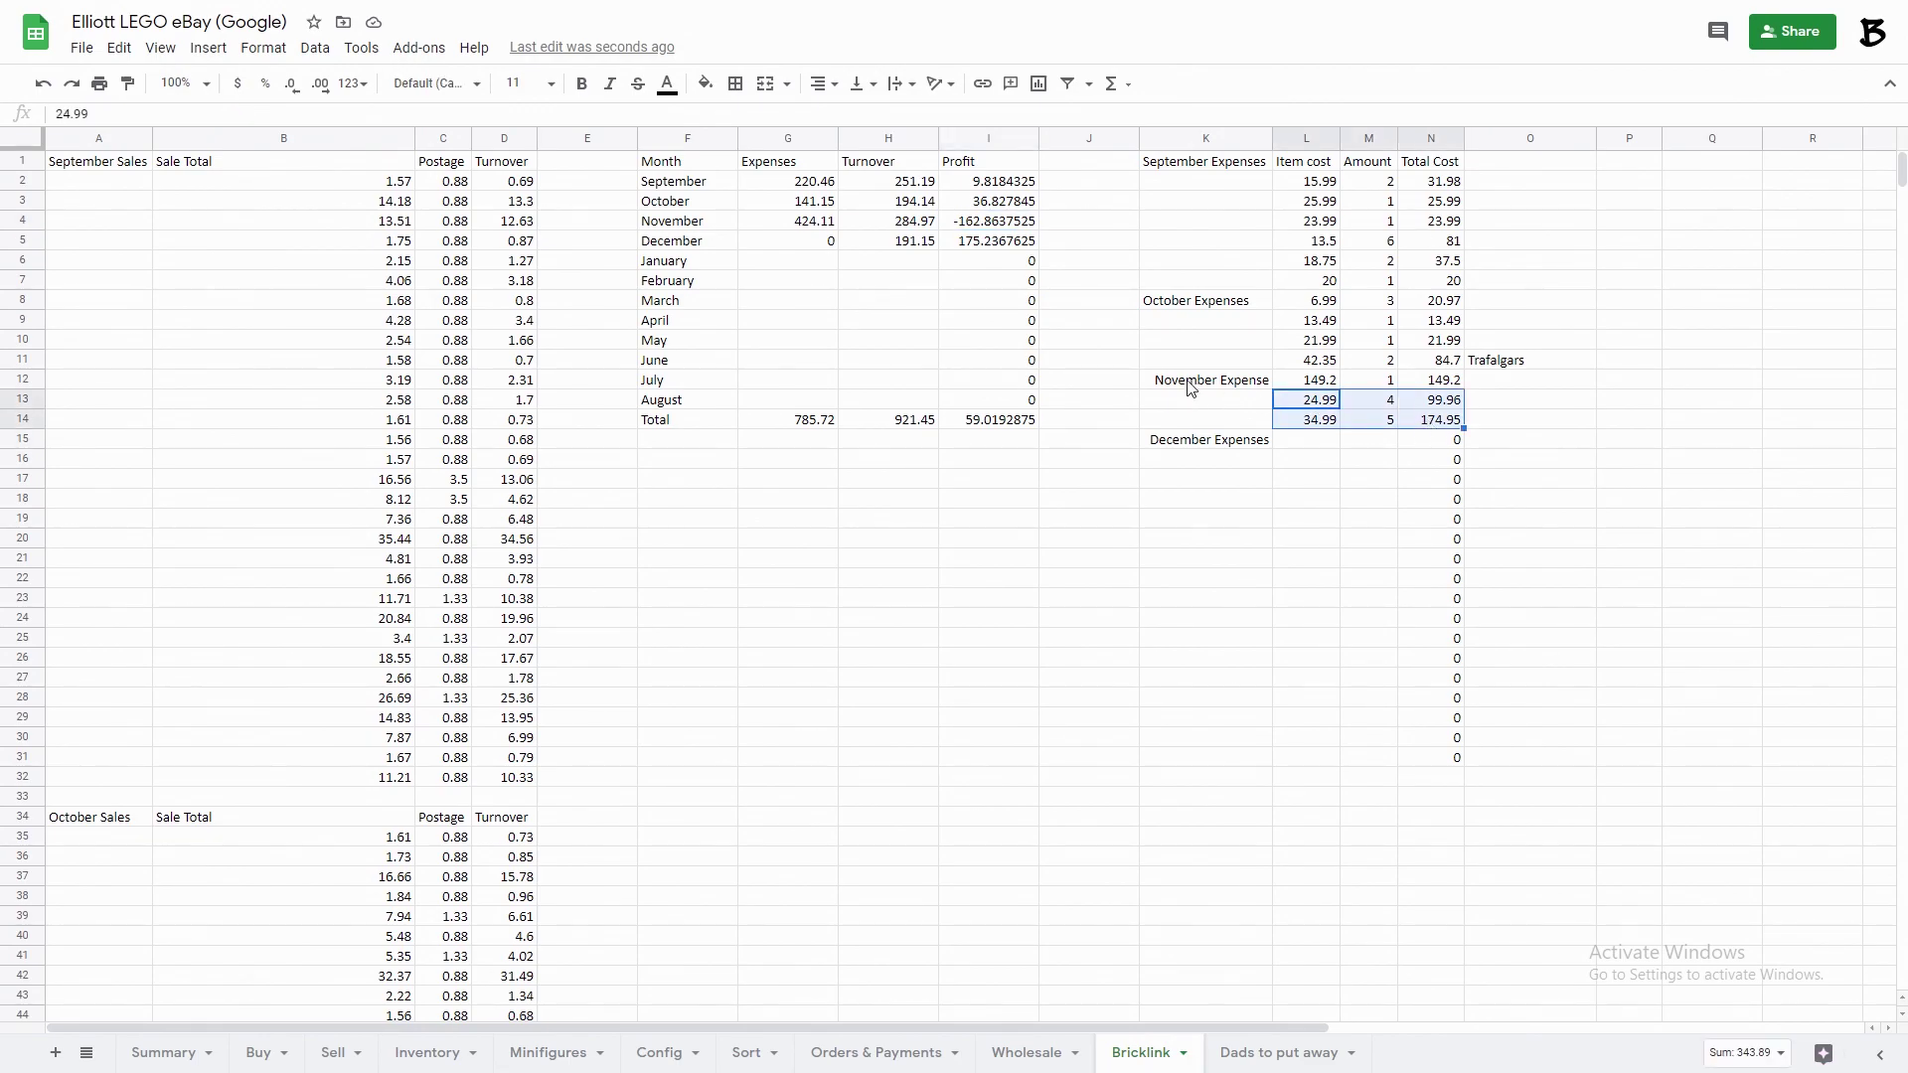
left_click(1296, 449)
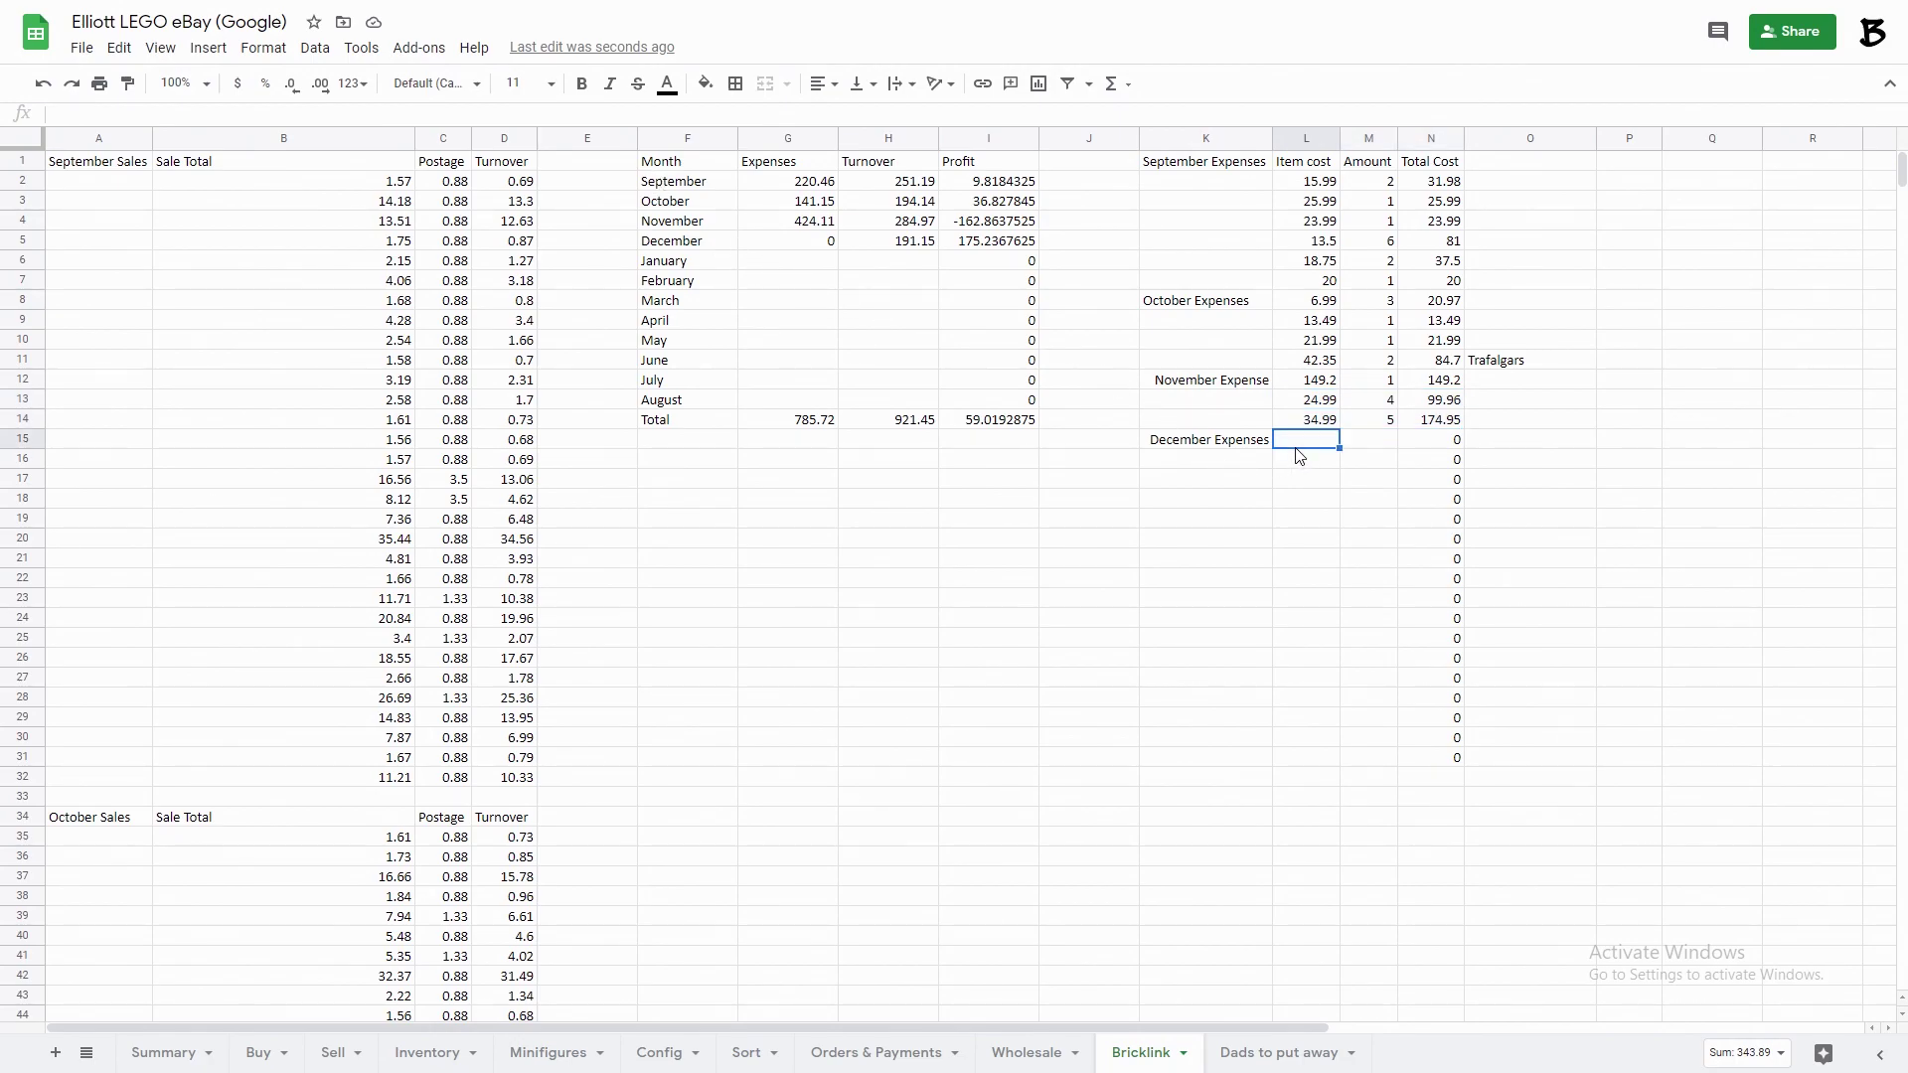
left_click(989, 248)
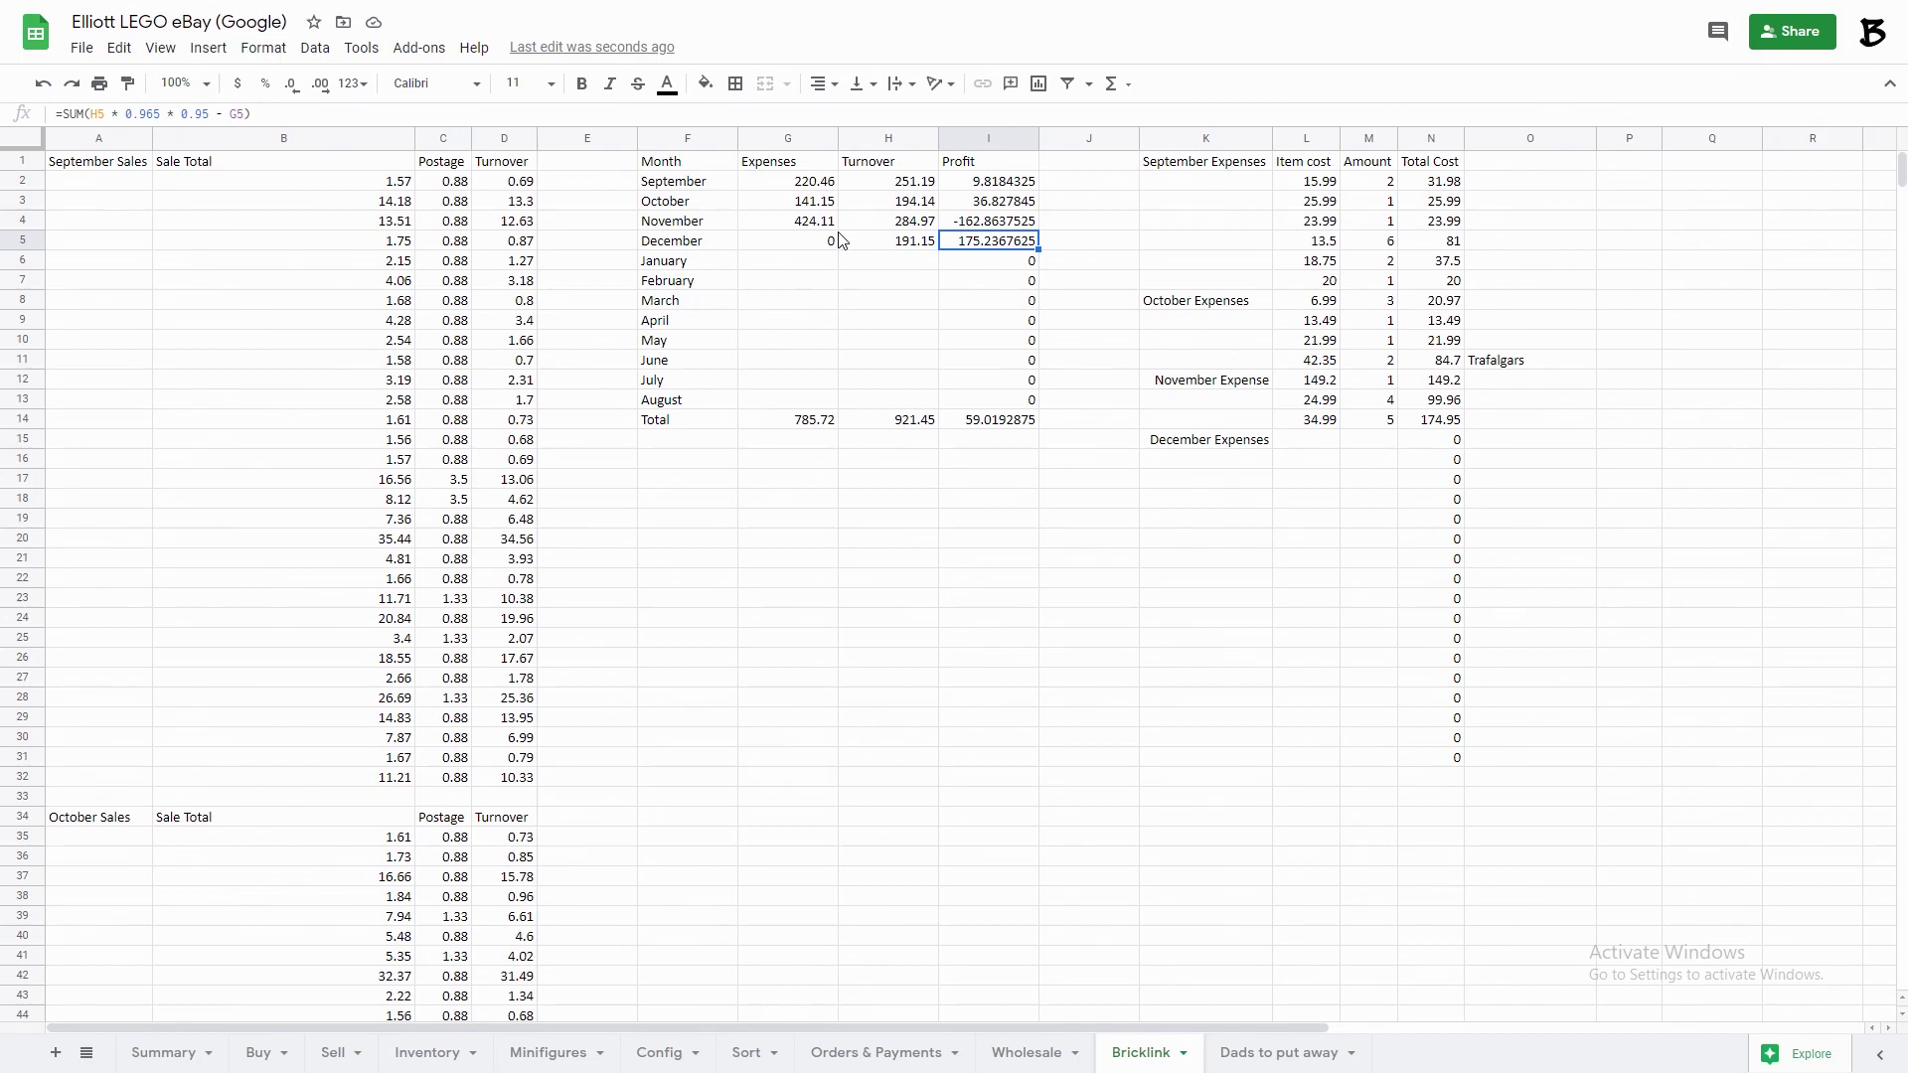
left_click_drag(1322, 442, 1431, 491)
Review the November and December sales lists with their Sale Total, Postage and Turnover columns.
scroll(219, 510, "down", 10)
scroll(221, 511, "down", 10)
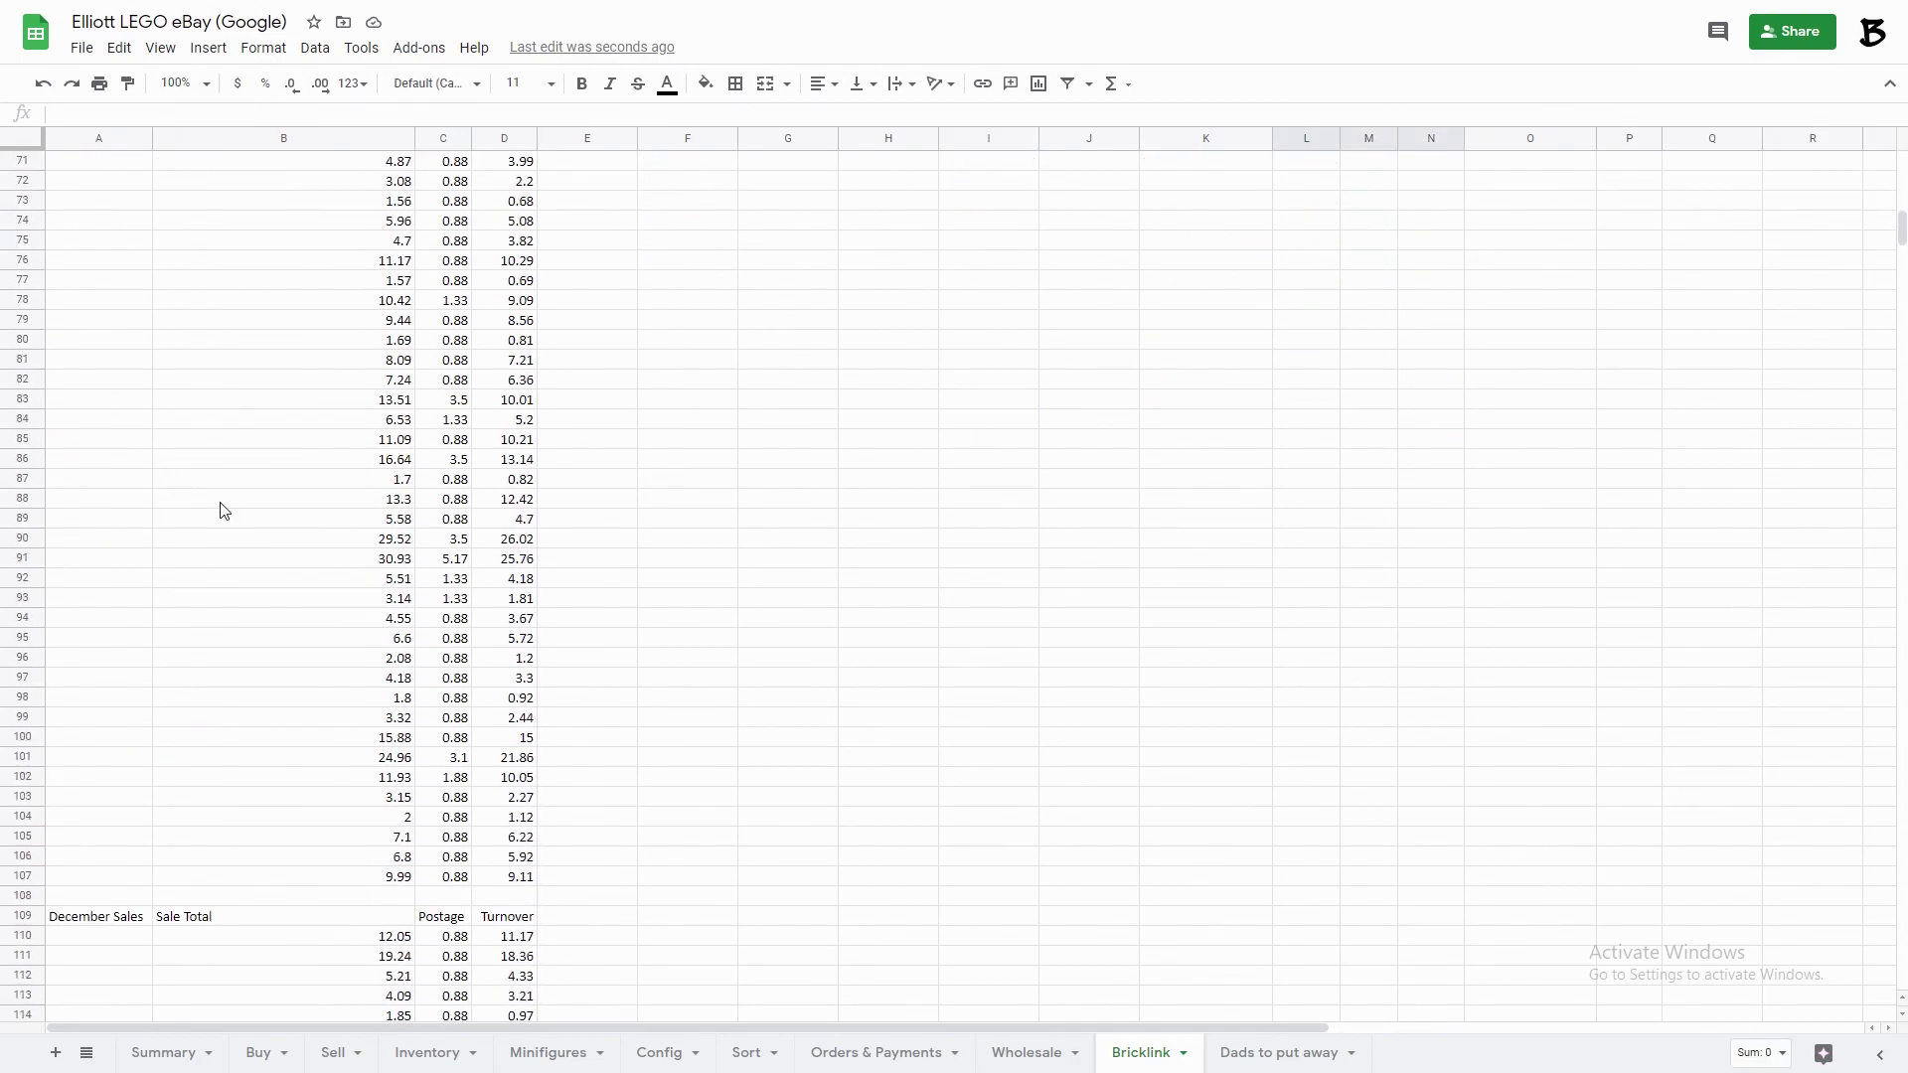
left_click(379, 365)
left_click(668, 439)
scroll(444, 464, "up", 7)
scroll(388, 759, "down", 5)
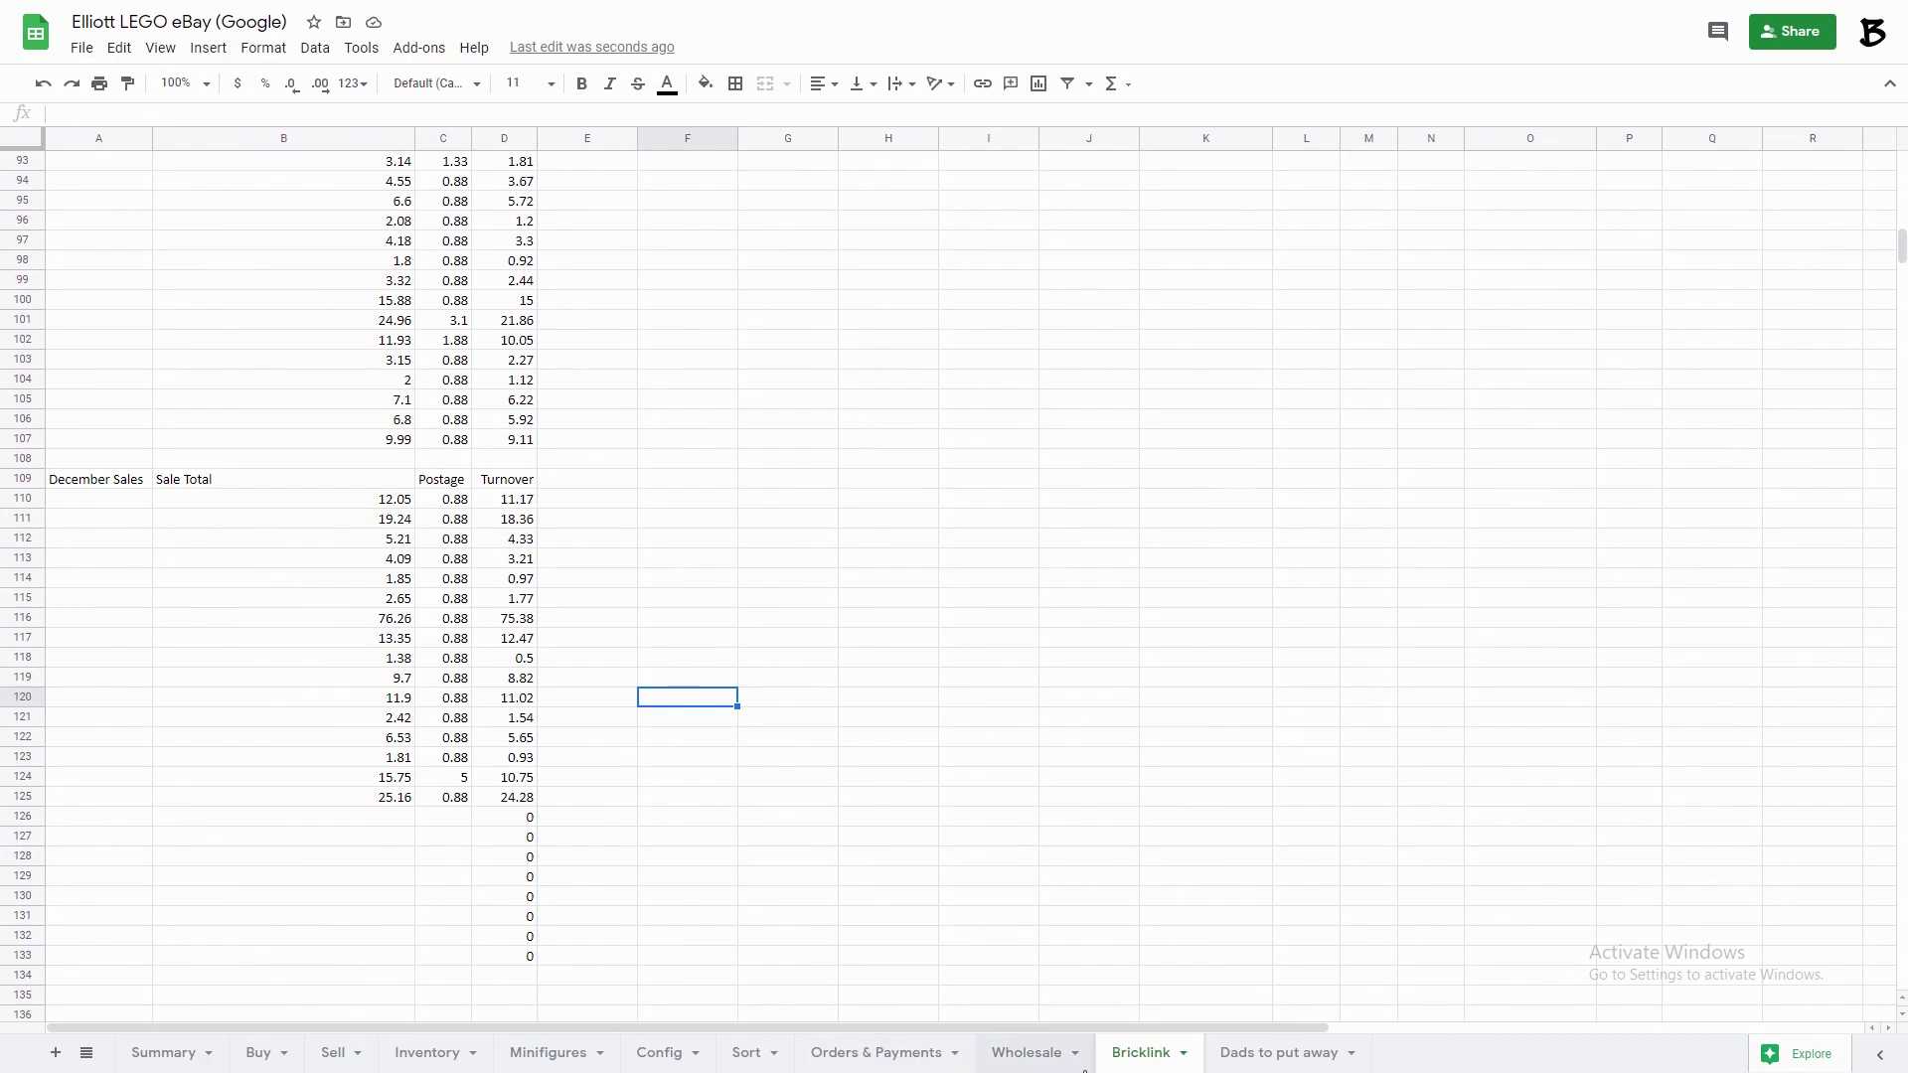
Open the Dads to put away sheet and view its list of set numbers, names and prices.
left_click(1267, 1054)
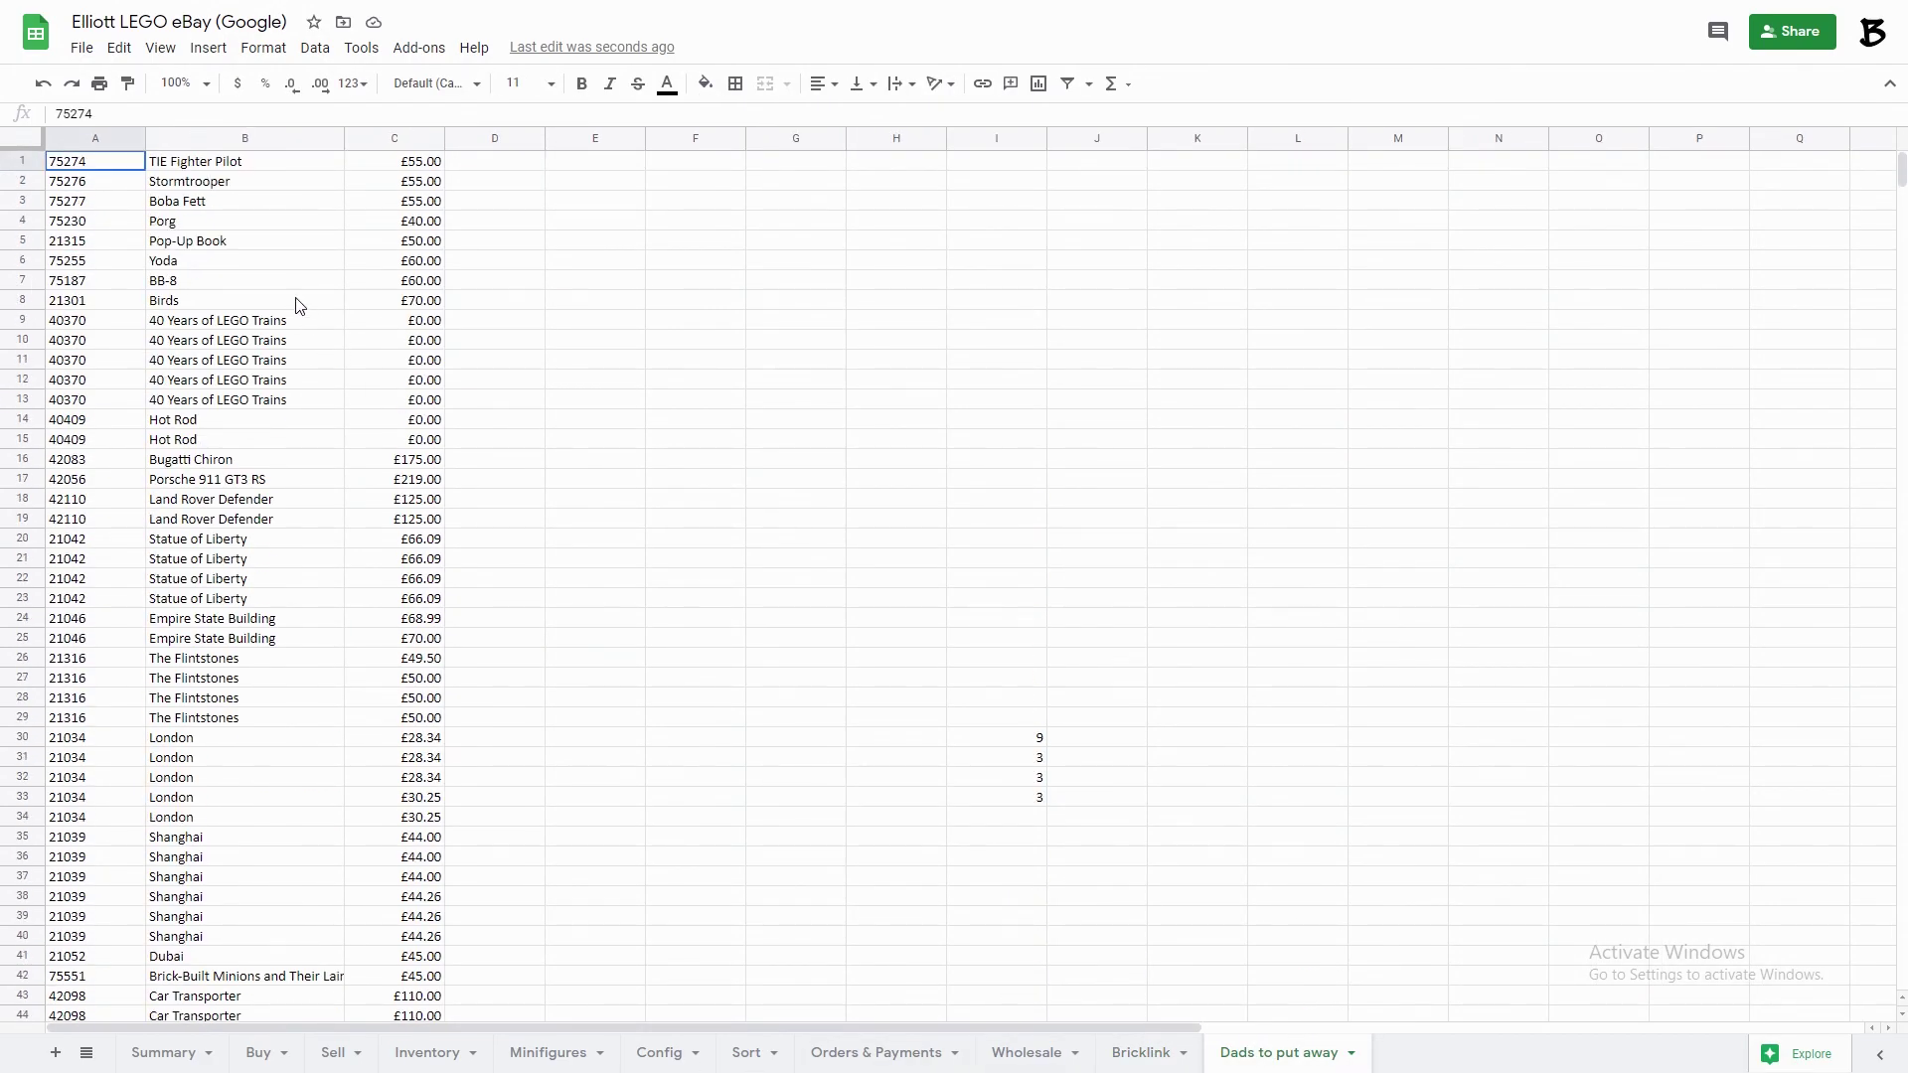
mouse_move(1899, 169)
left_mouse_down()
mouse_move(1900, 402)
mouse_move(1900, 170)
left_mouse_up()
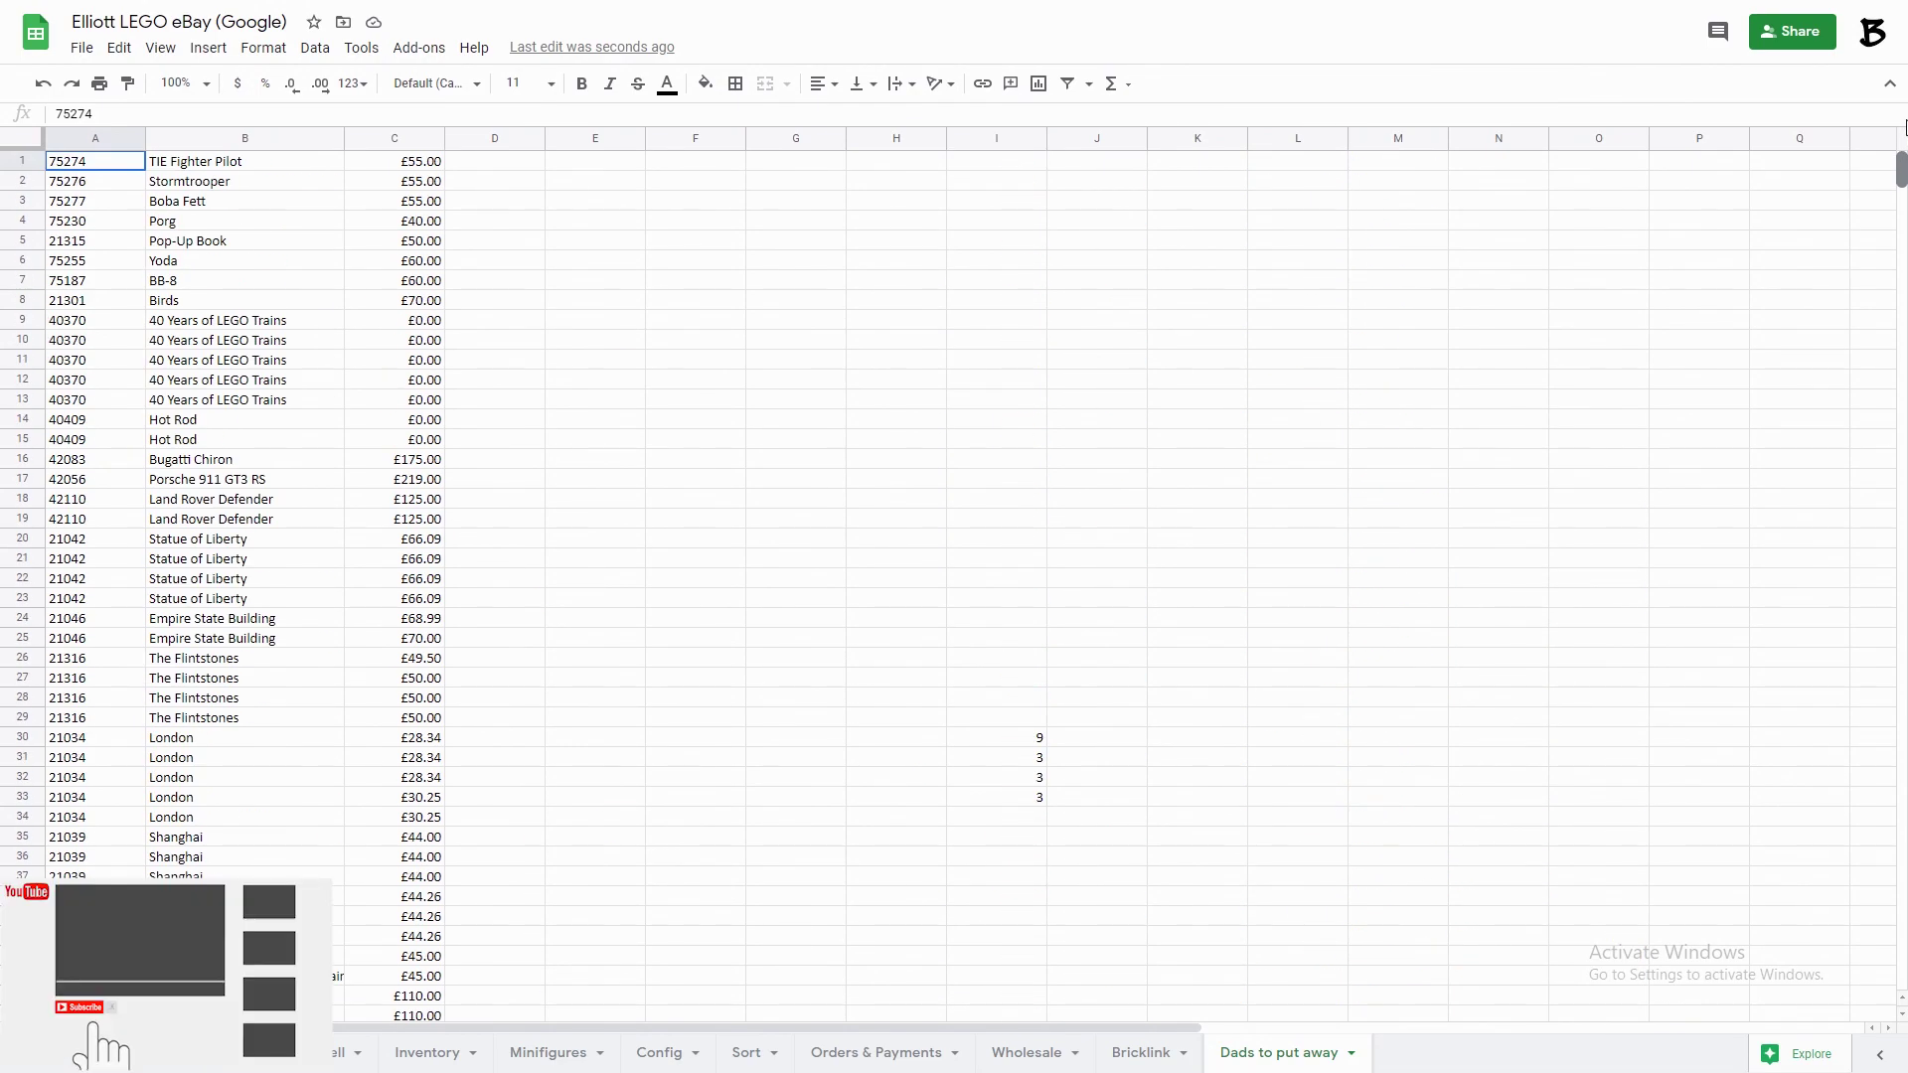